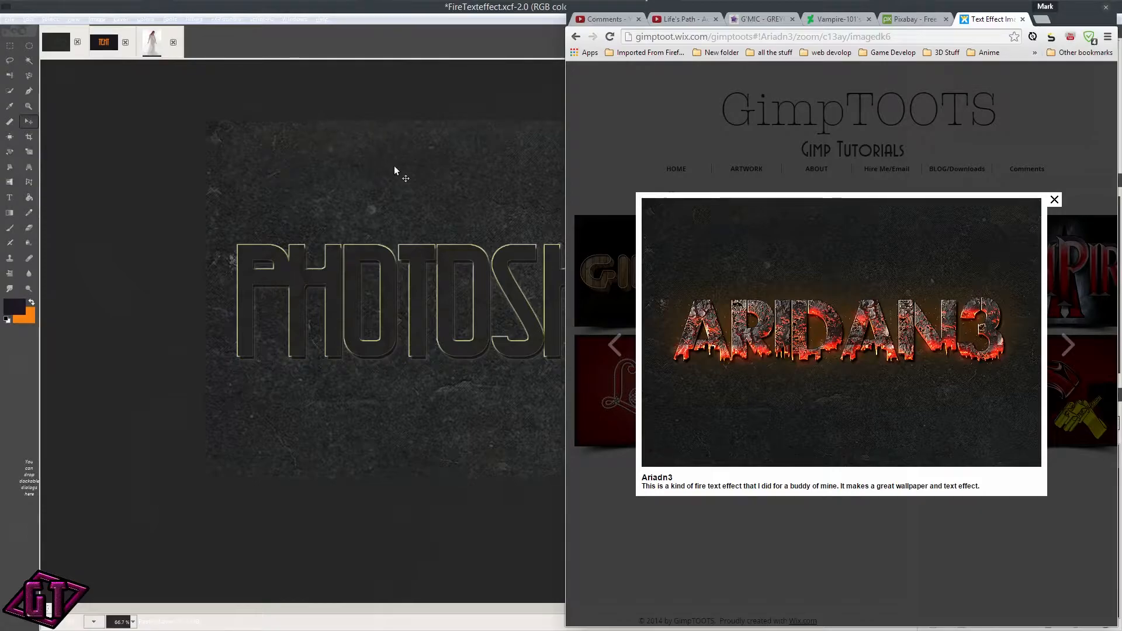
Step: Switch to GIMP and hide the Pasted Layer at the top of the layer stack
{"action": "left_click", "coordinate": [378, 173]}
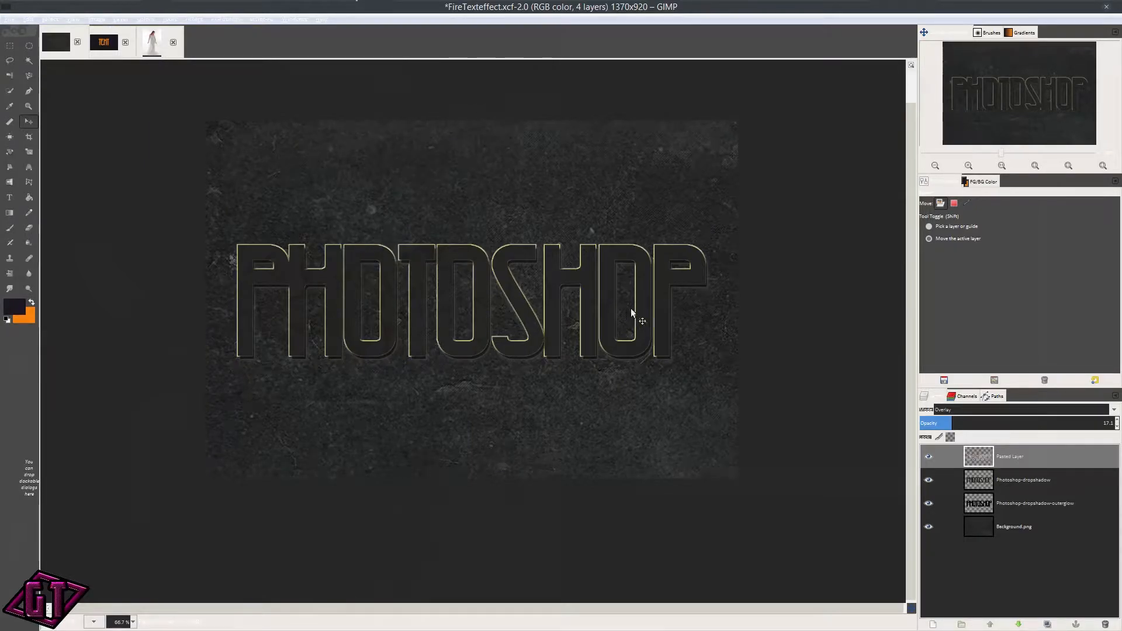
{"action": "left_click", "coordinate": [929, 457]}
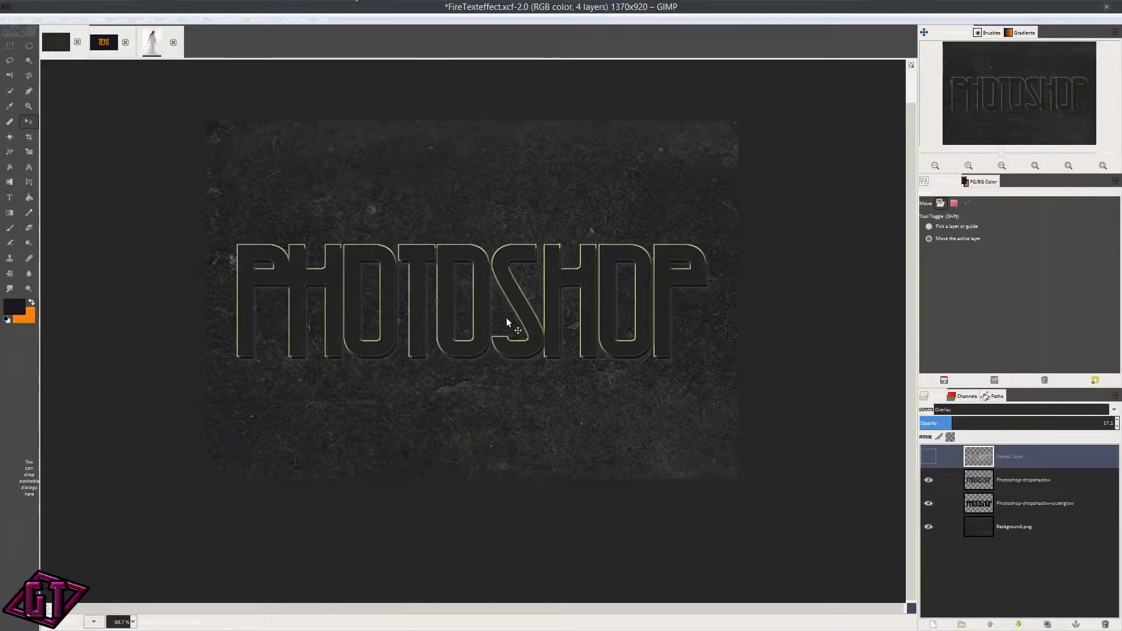
{"action": "scroll", "coordinate": [506, 317], "scroll_direction": "up", "scroll_amount": 2}
{"action": "scroll", "coordinate": [550, 293], "scroll_direction": "down", "scroll_amount": 1}
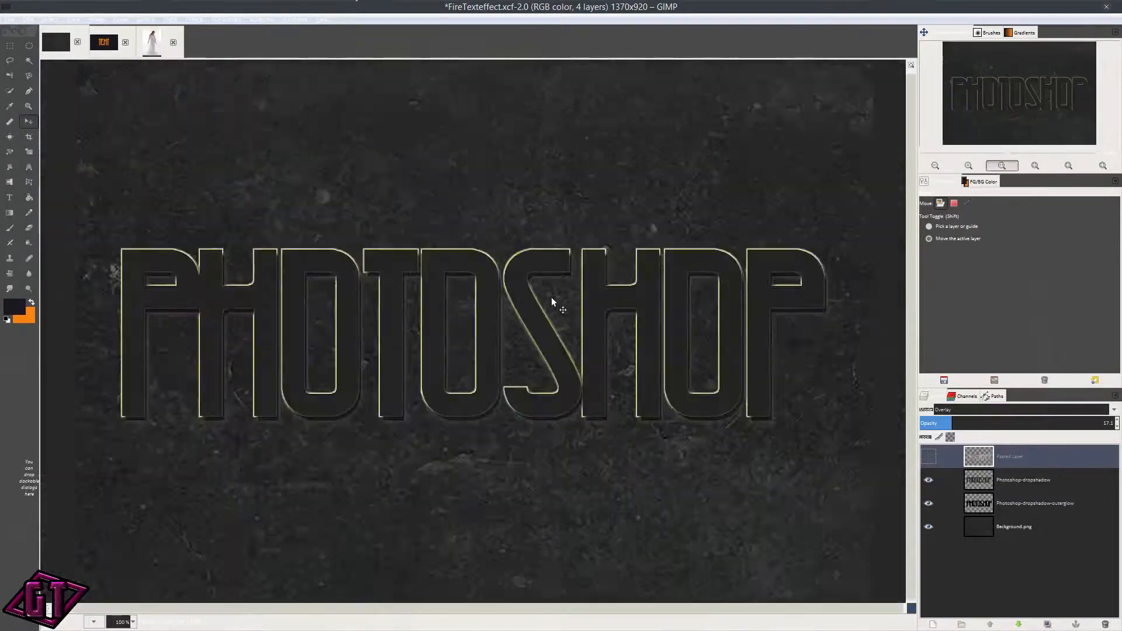
{"action": "scroll", "coordinate": [551, 297], "scroll_direction": "down", "scroll_amount": 1}
{"action": "scroll", "coordinate": [504, 335], "scroll_direction": "up", "scroll_amount": 1}
{"action": "scroll", "coordinate": [627, 387], "scroll_direction": "down", "scroll_amount": 1}
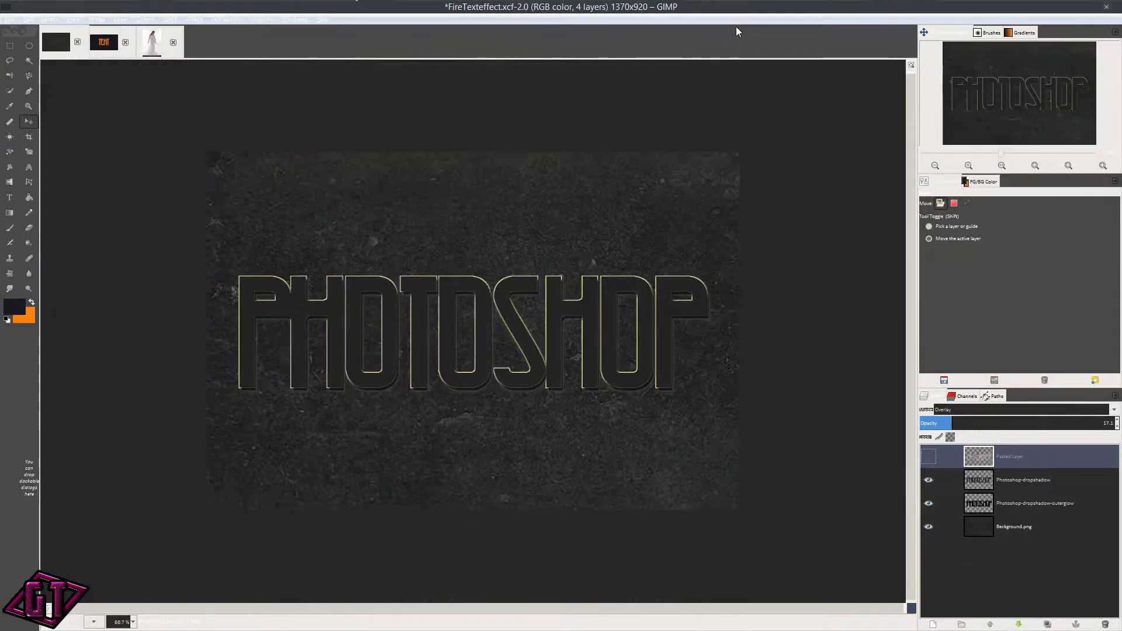
Step: Switch to Chrome and open the YouTube home page in a new browser tab
{"action": "key", "text": "alt+Tab"}
{"action": "key", "text": "alt+Tab"}
{"action": "key", "text": "alt+Tab"}
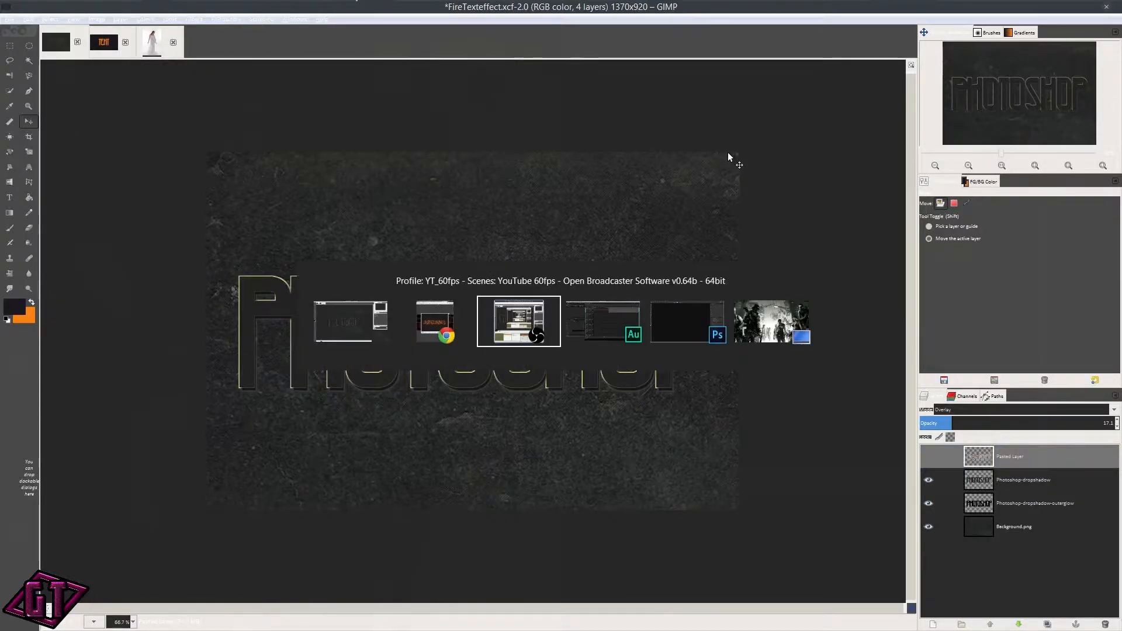
{"action": "key", "text": "alt+Tab"}
{"action": "key", "text": "alt+Tab"}
{"action": "key", "text": "alt+Tab"}
{"action": "key", "text": "alt+Tab"}
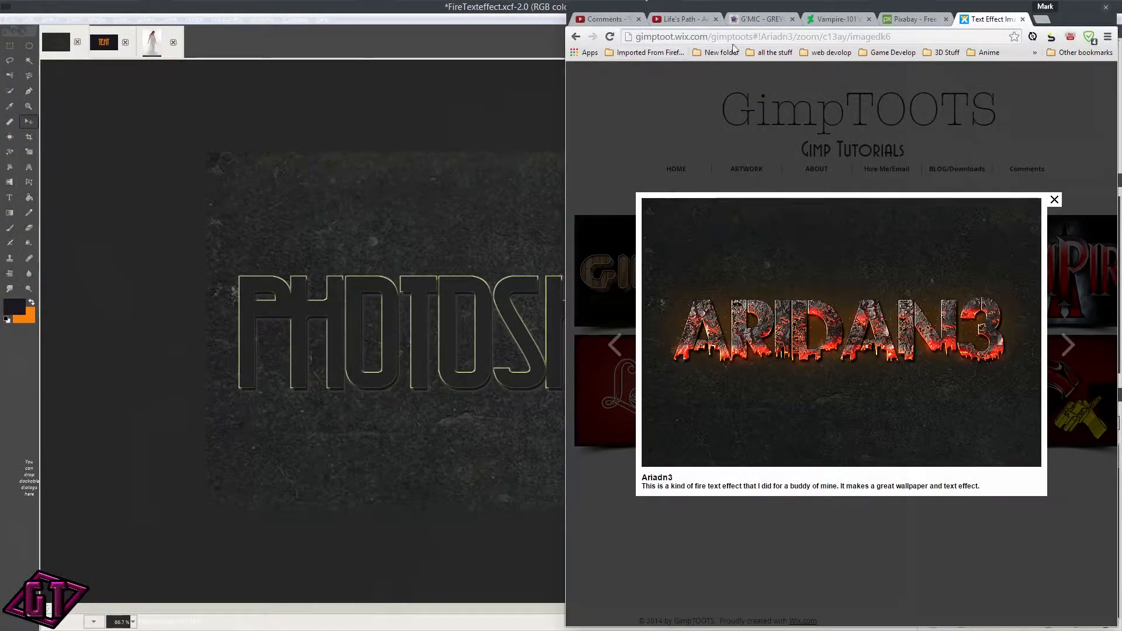
{"action": "left_click", "coordinate": [694, 21]}
{"action": "left_click", "coordinate": [623, 23]}
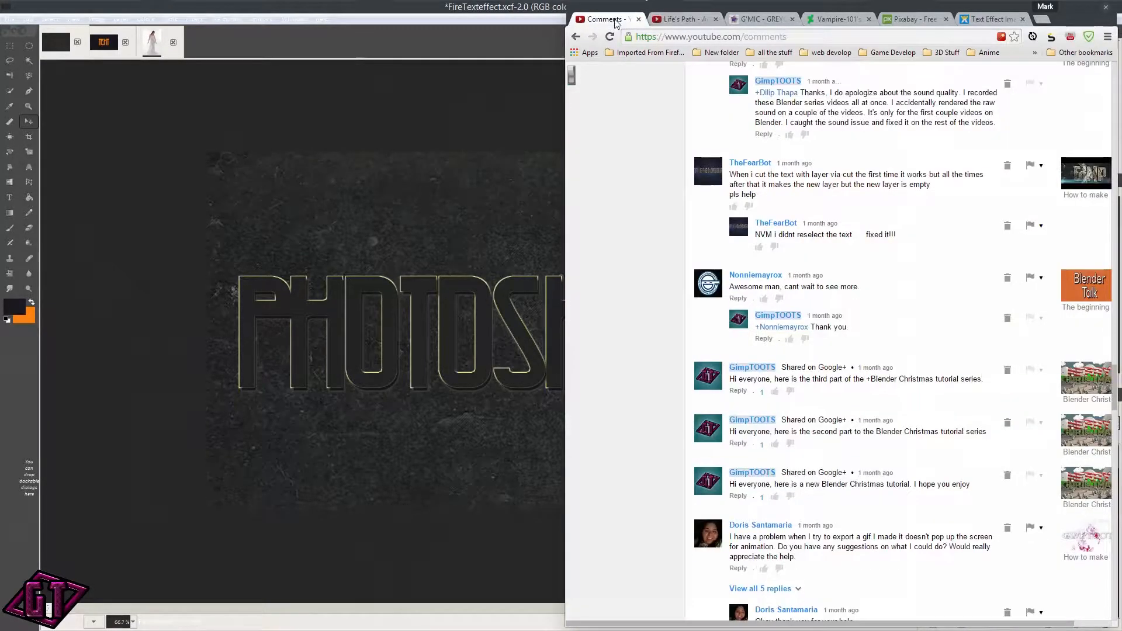
{"action": "left_click", "coordinate": [709, 28]}
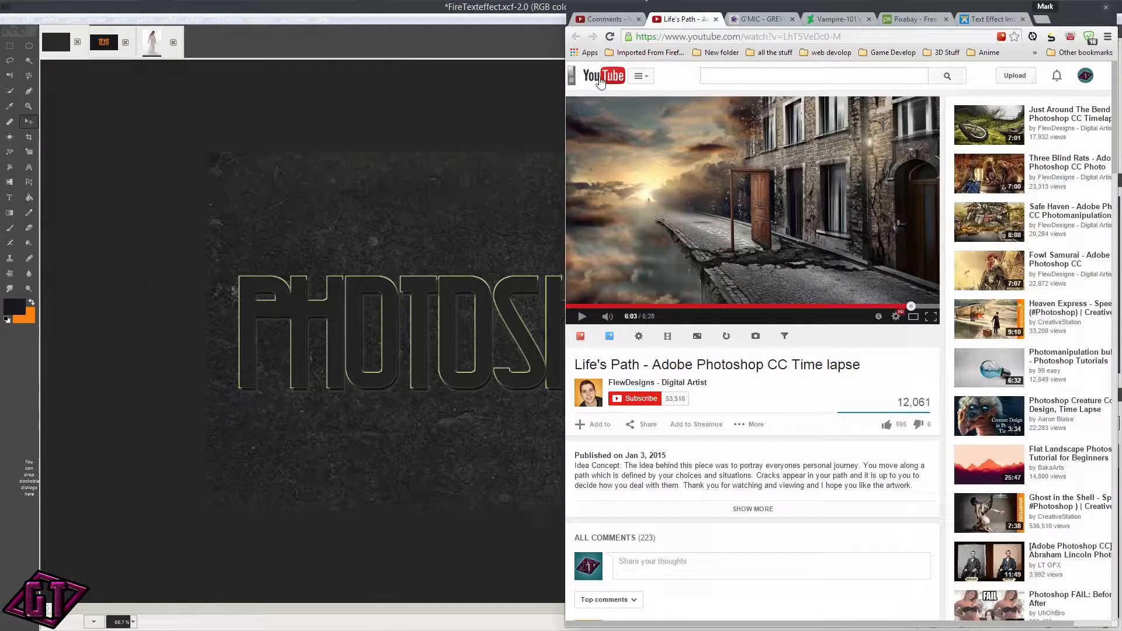
{"action": "left_click", "coordinate": [725, 19]}
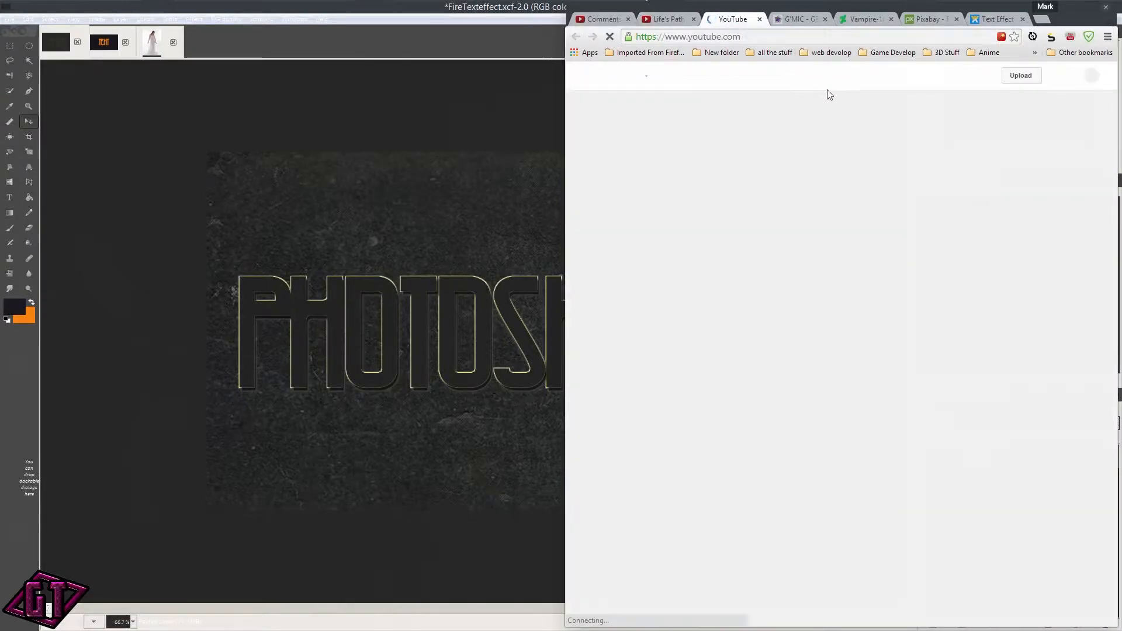
Step: Search YouTube for "photoshop text effects"
{"action": "left_click", "coordinate": [740, 76]}
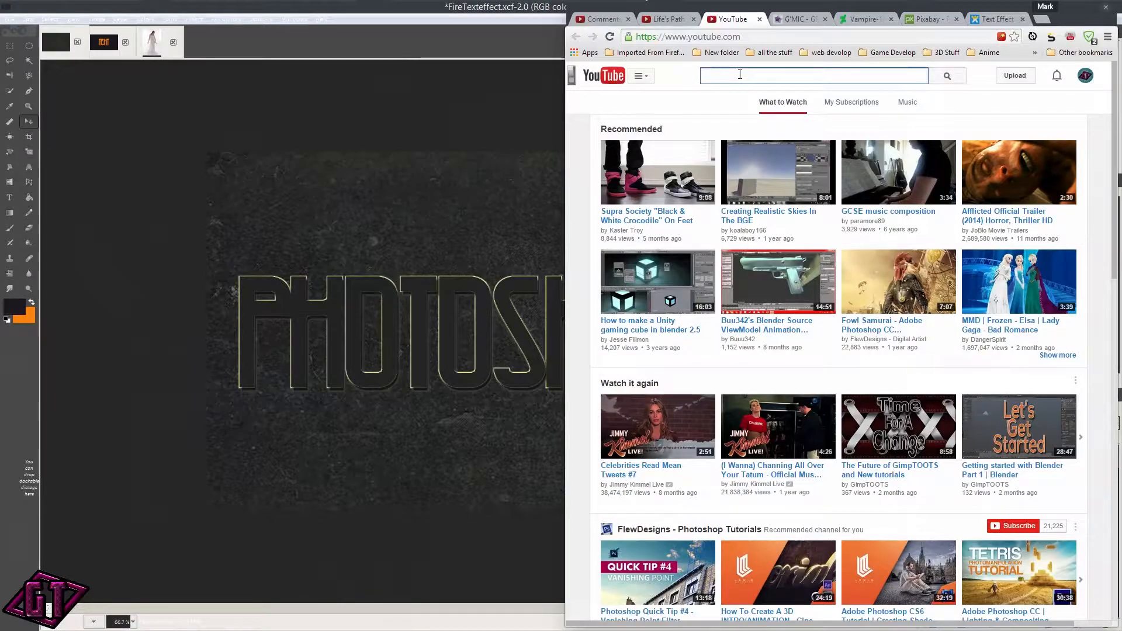
{"action": "type", "text": "phot"}
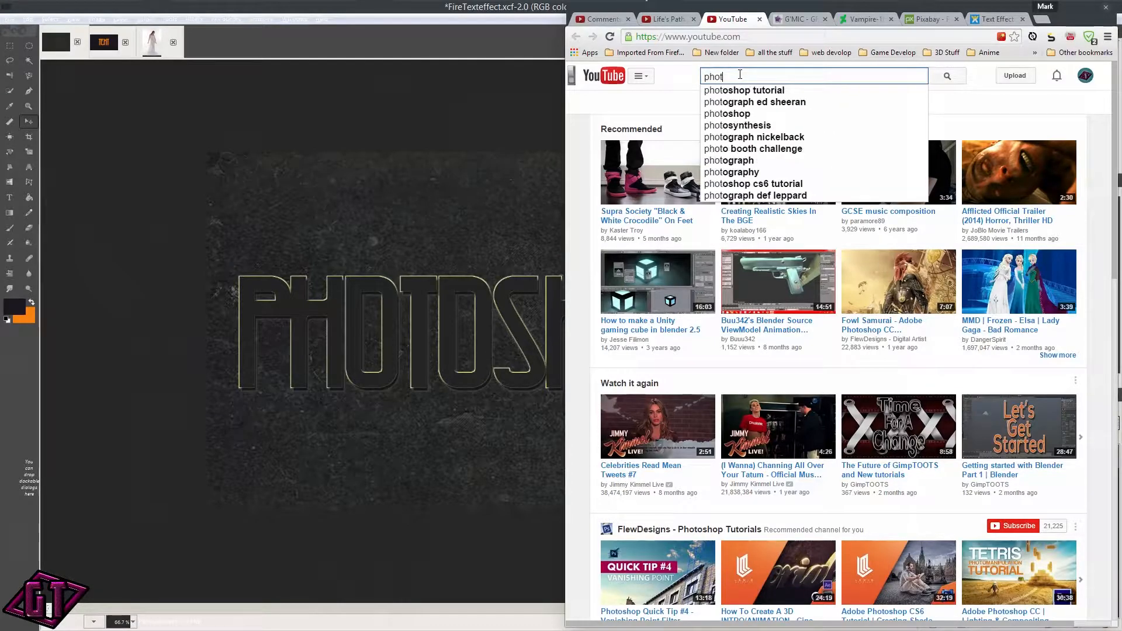
{"action": "type", "text": "oshop t"}
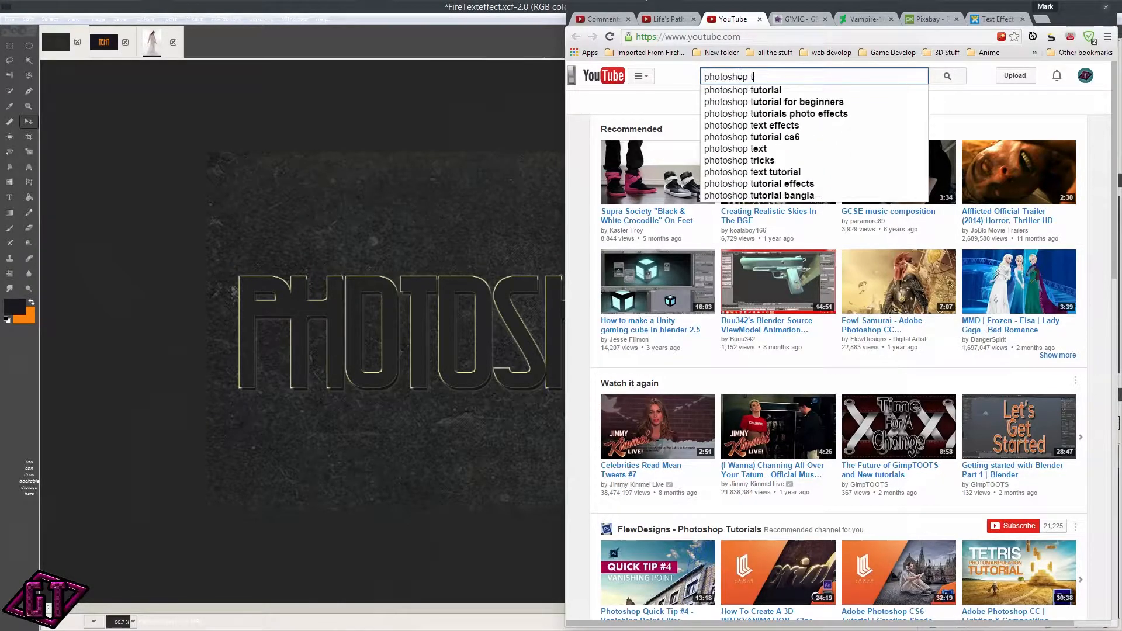
{"action": "type", "text": "ext effects"}
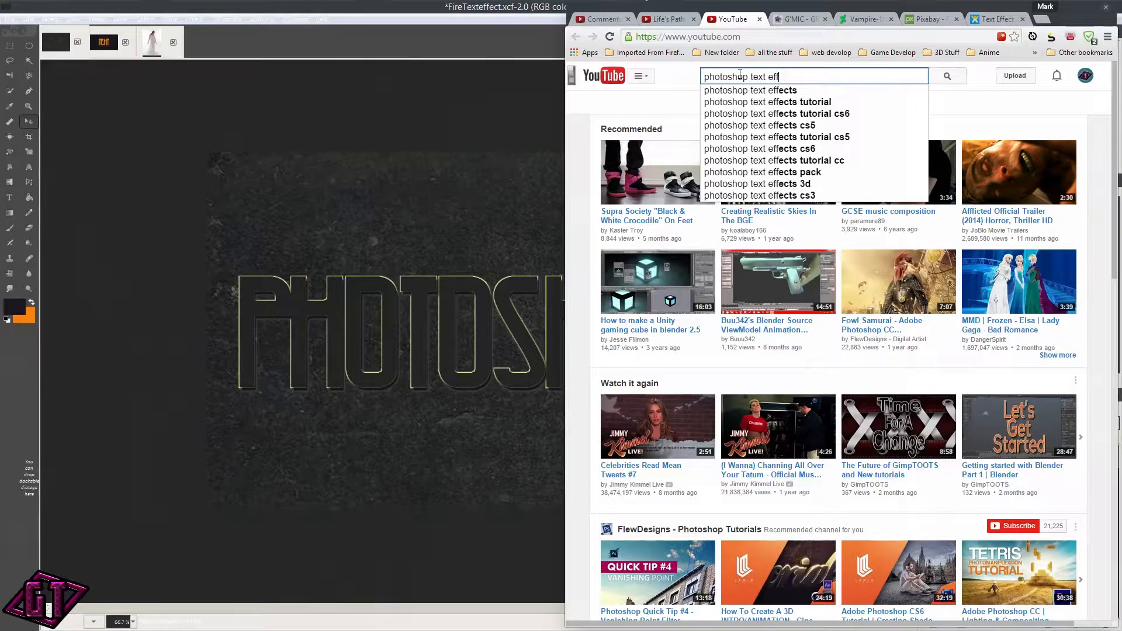
{"action": "key", "text": "Return"}
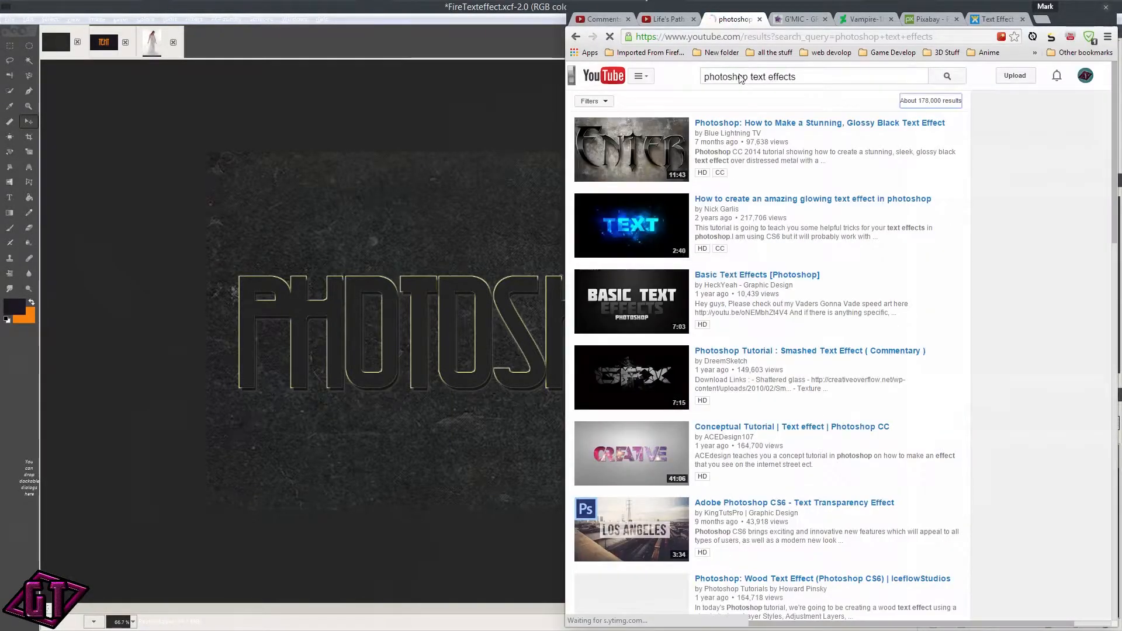
Step: Open the "Fire Text Effect Photoshop cs6 tutorial" video and expand its description to check the download links
{"action": "scroll", "coordinate": [838, 334], "scroll_direction": "down", "scroll_amount": 5}
{"action": "left_click", "coordinate": [669, 389]}
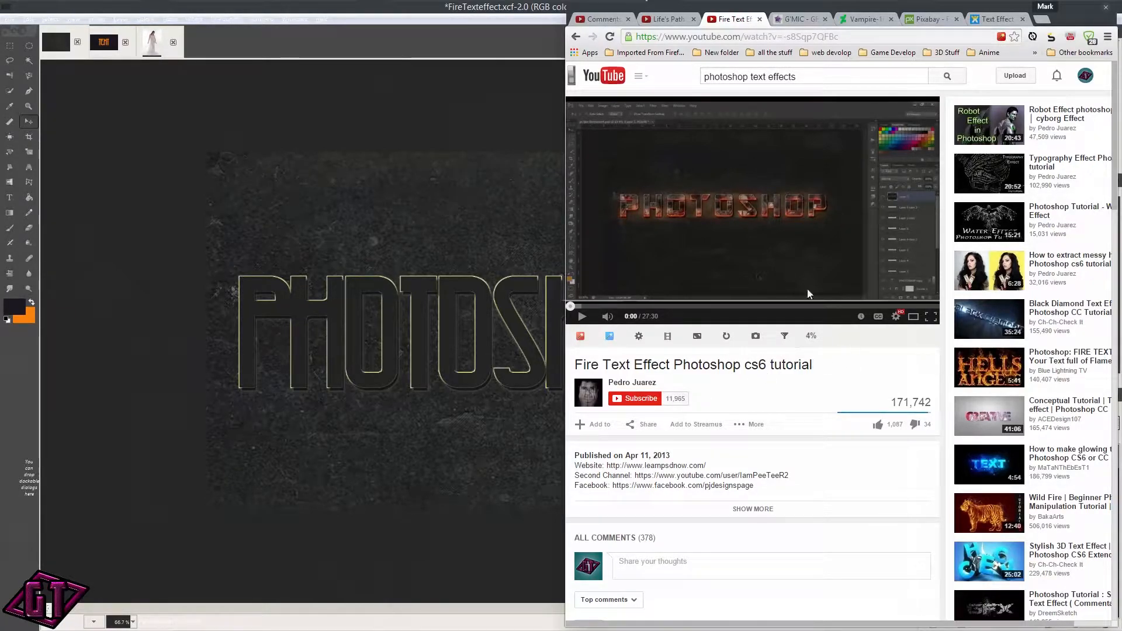
{"action": "scroll", "coordinate": [833, 351], "scroll_direction": "down", "scroll_amount": 2}
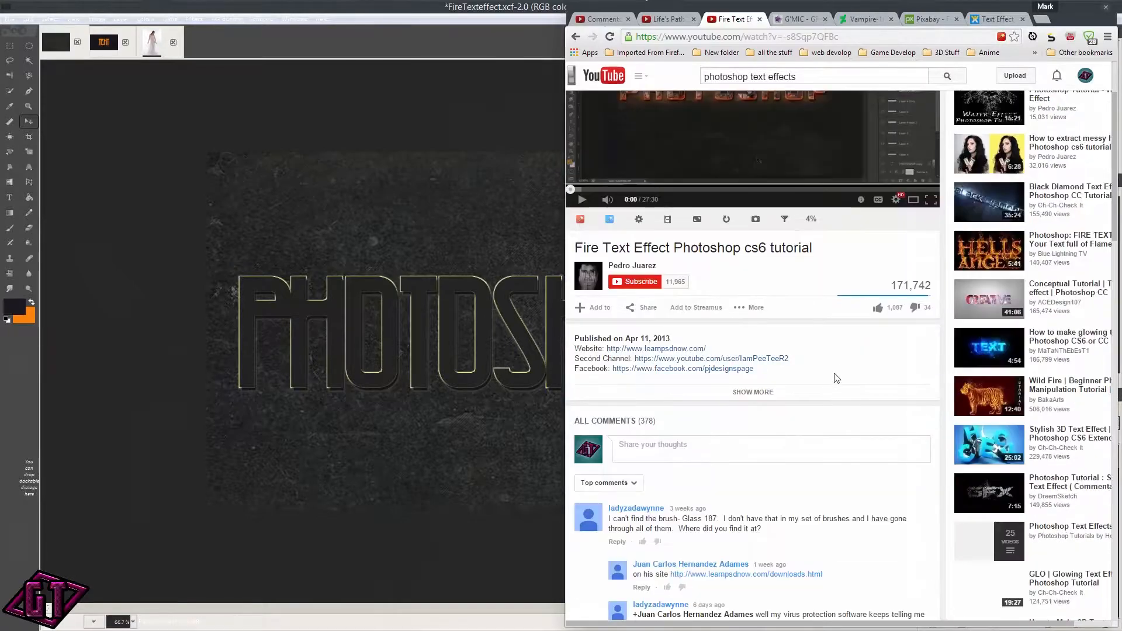
{"action": "left_click", "coordinate": [763, 392]}
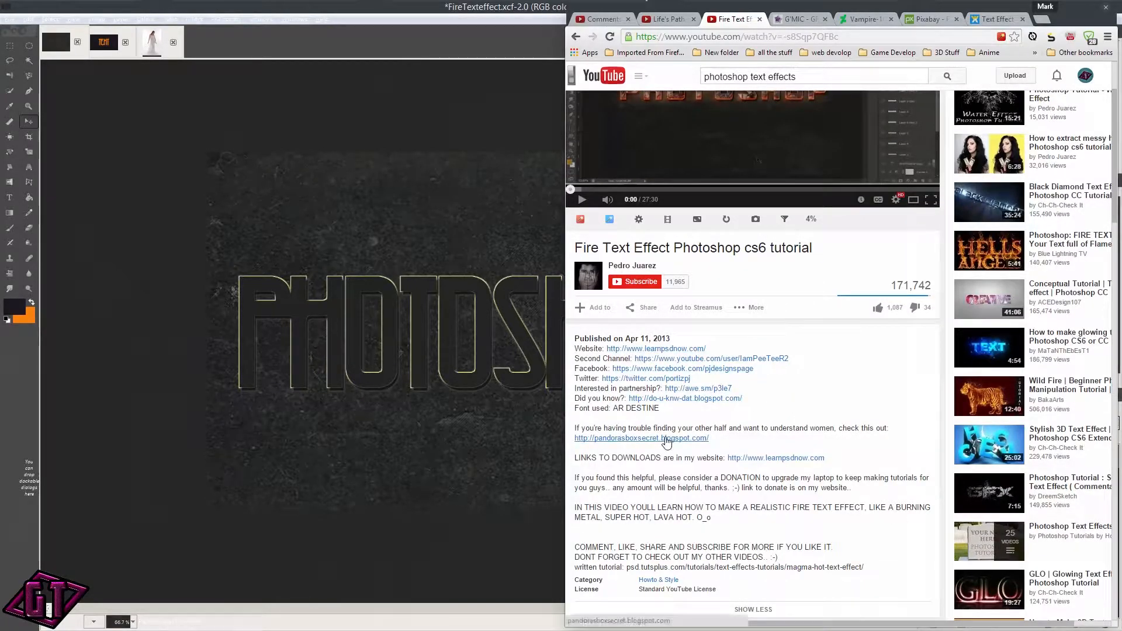
{"action": "scroll", "coordinate": [760, 426], "scroll_direction": "down", "scroll_amount": 1}
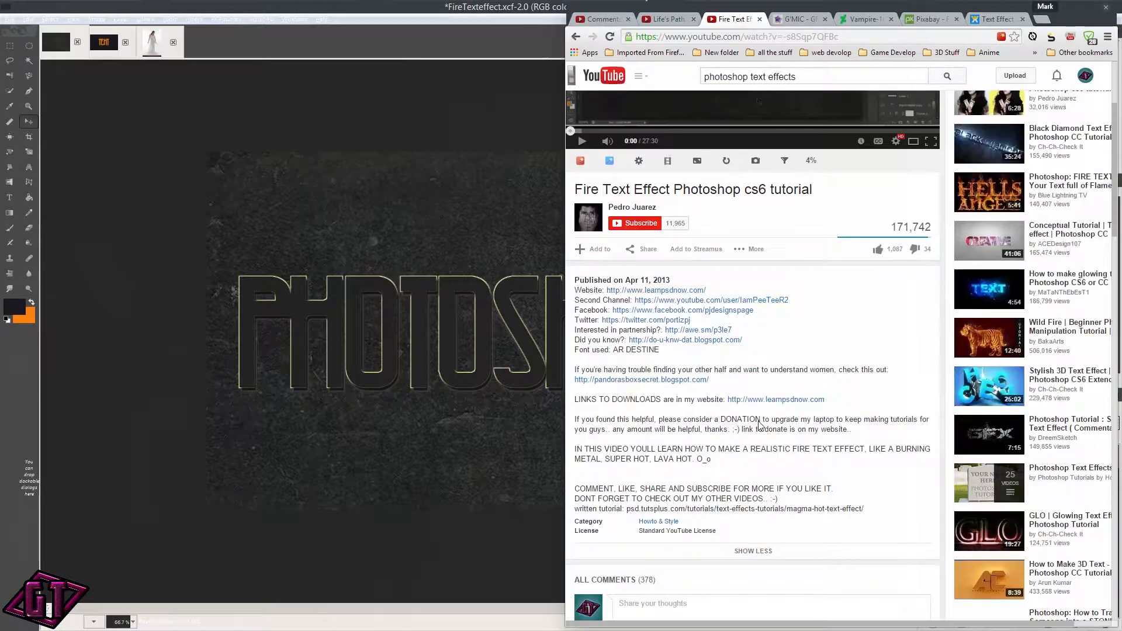
{"action": "left_click_drag", "start_coordinate": [642, 397], "coordinate": [674, 399]}
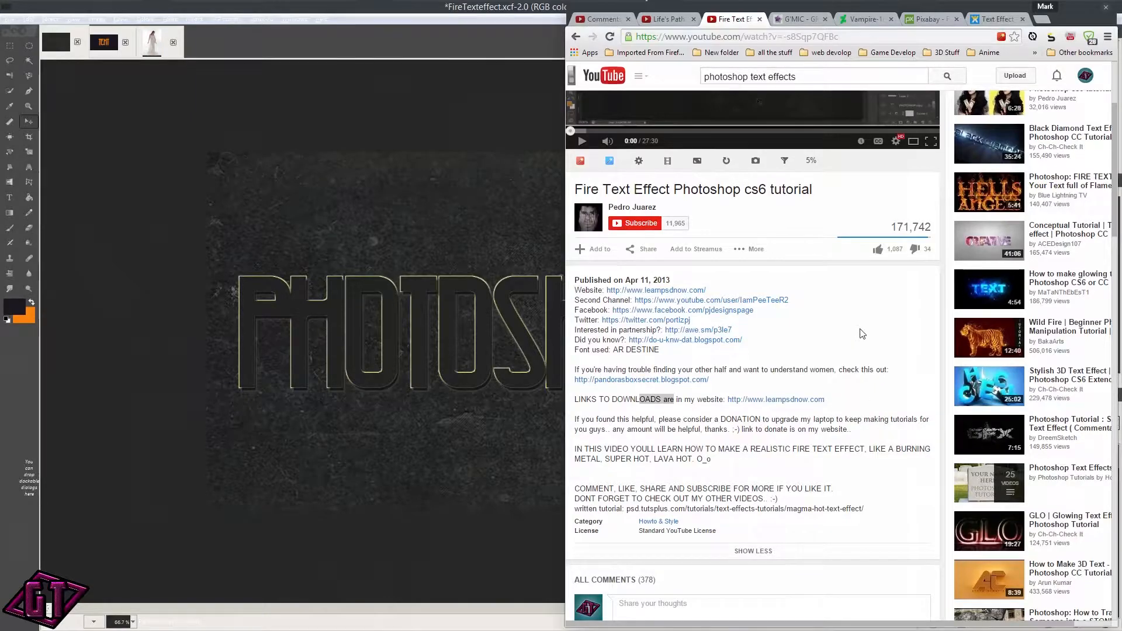
Step: Look through the video's comments for links to the tutorial's images and font
{"action": "scroll", "coordinate": [863, 334], "scroll_direction": "down", "scroll_amount": 1}
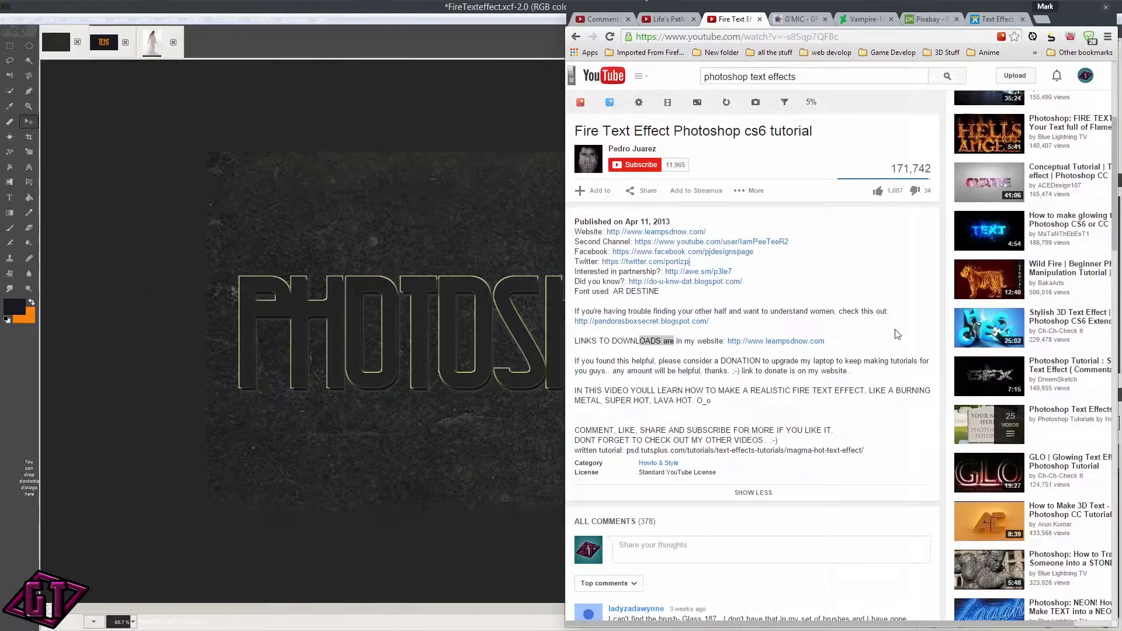
{"action": "scroll", "coordinate": [760, 380], "scroll_direction": "down", "scroll_amount": 9}
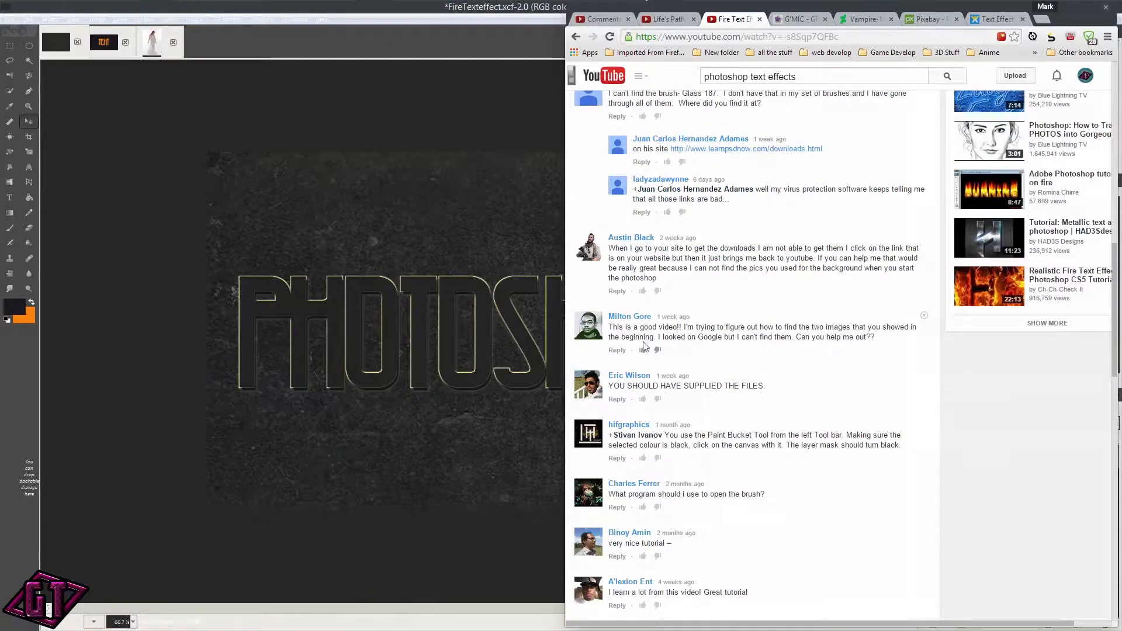
{"action": "scroll", "coordinate": [667, 350], "scroll_direction": "down", "scroll_amount": 3}
{"action": "scroll", "coordinate": [731, 377], "scroll_direction": "down", "scroll_amount": 2}
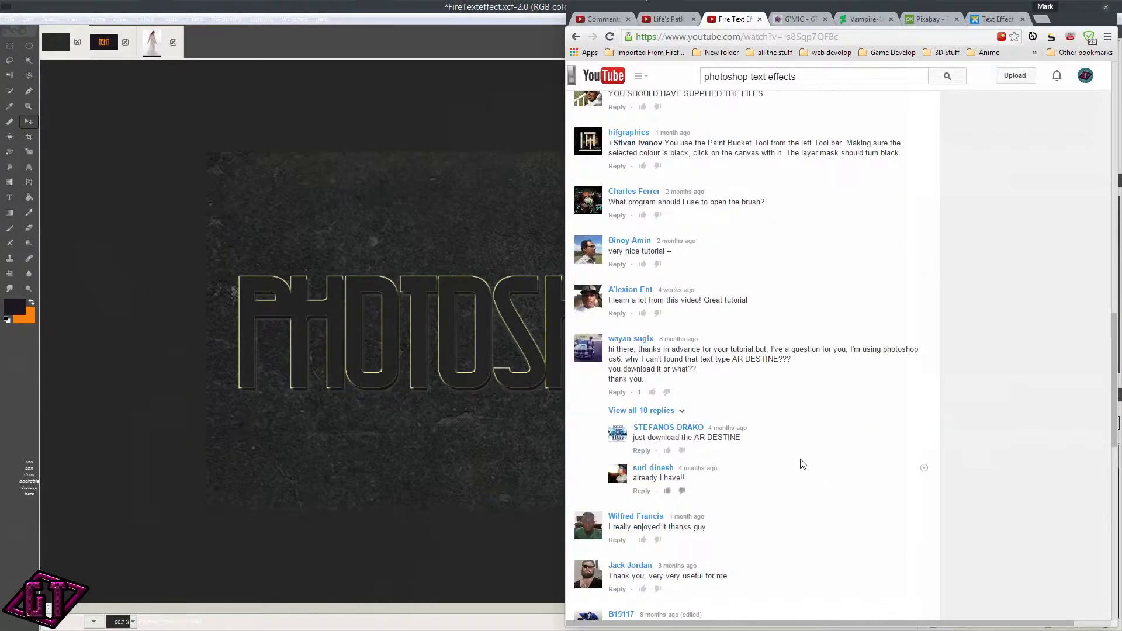
{"action": "scroll", "coordinate": [725, 485], "scroll_direction": "down", "scroll_amount": 2}
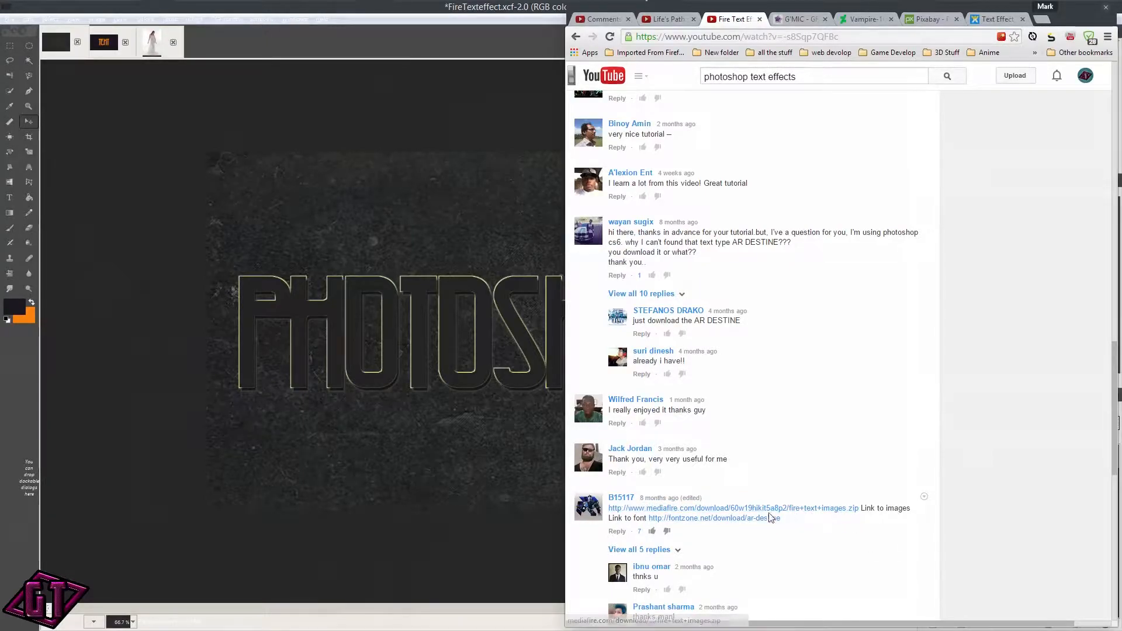
{"action": "scroll", "coordinate": [867, 549], "scroll_direction": "down", "scroll_amount": 2}
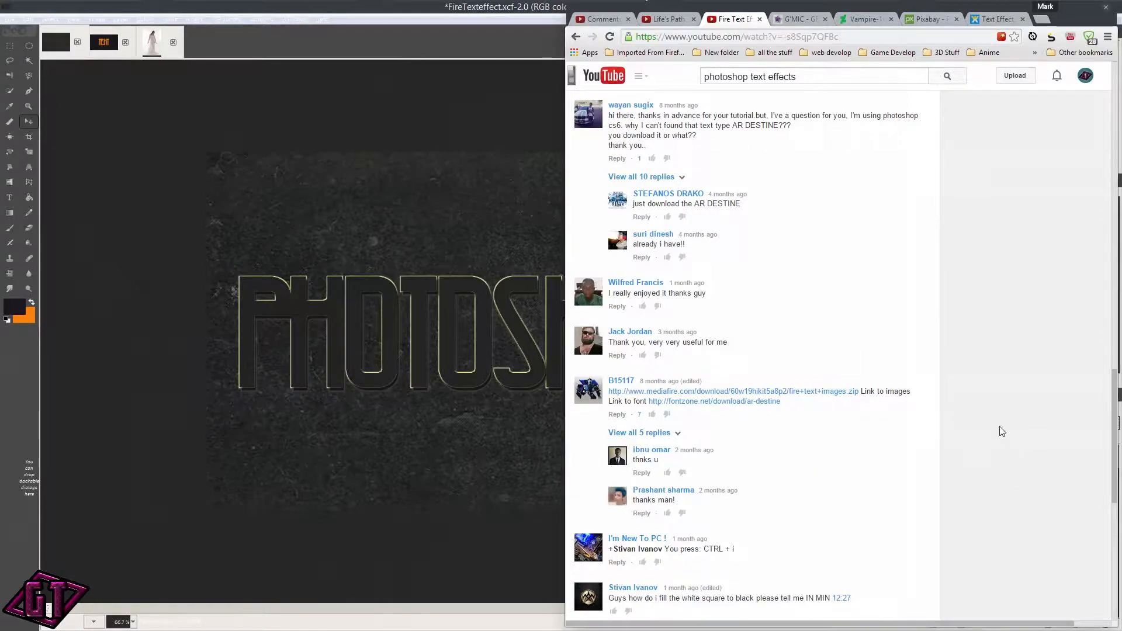
{"action": "scroll", "coordinate": [941, 364], "scroll_direction": "down", "scroll_amount": 2}
{"action": "scroll", "coordinate": [941, 364], "scroll_direction": "up", "scroll_amount": 4}
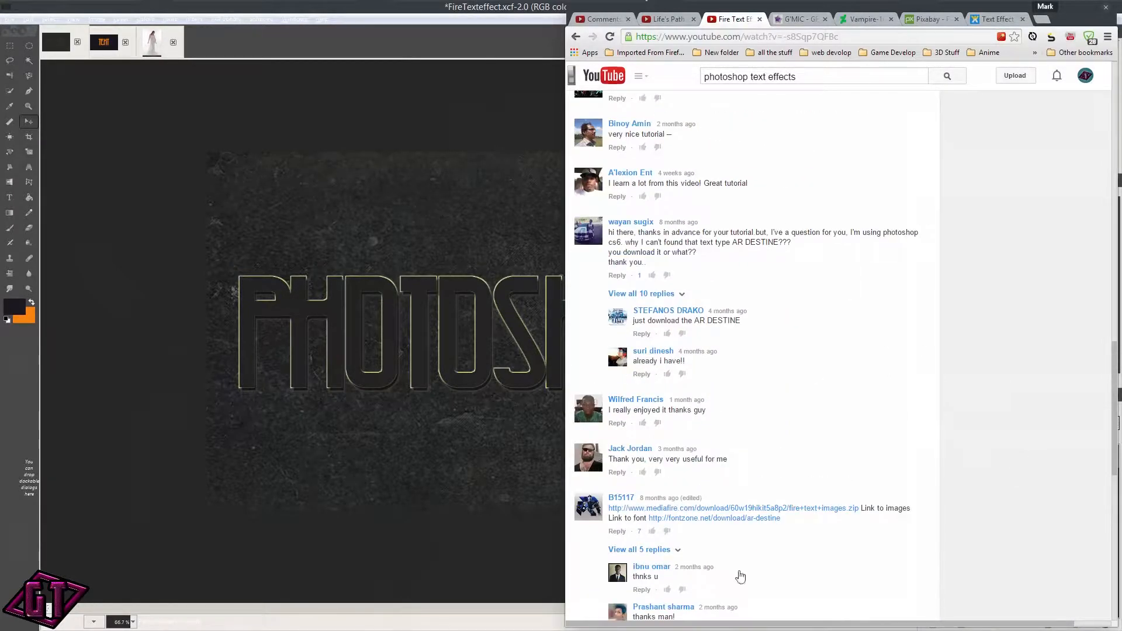
{"action": "scroll", "coordinate": [881, 232], "scroll_direction": "up", "scroll_amount": 7}
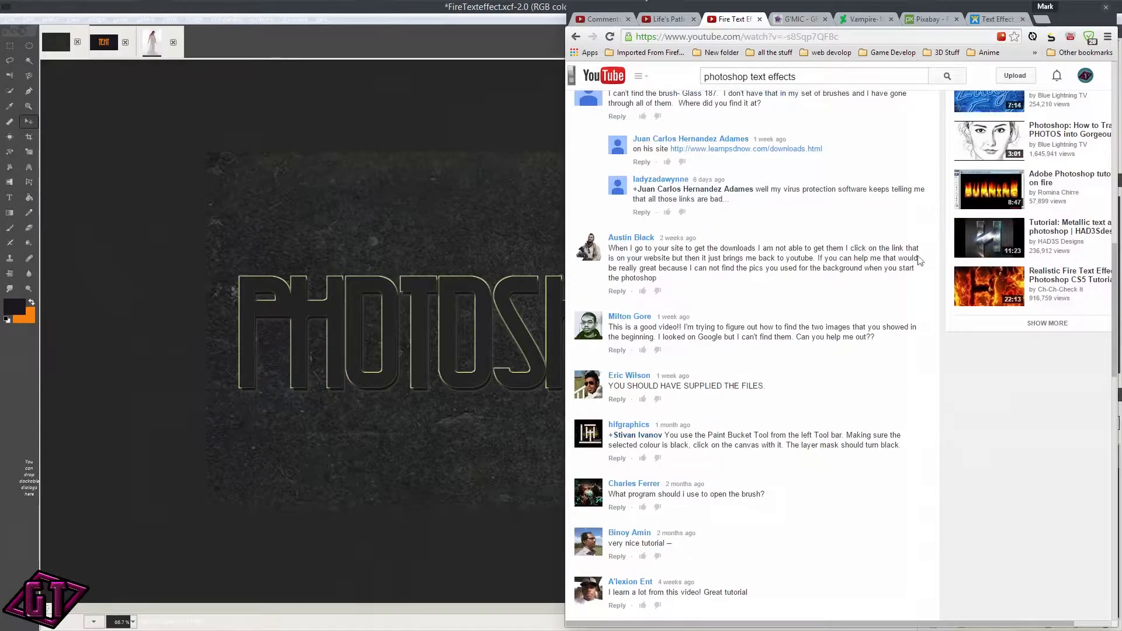
{"action": "scroll", "coordinate": [812, 246], "scroll_direction": "up", "scroll_amount": 4}
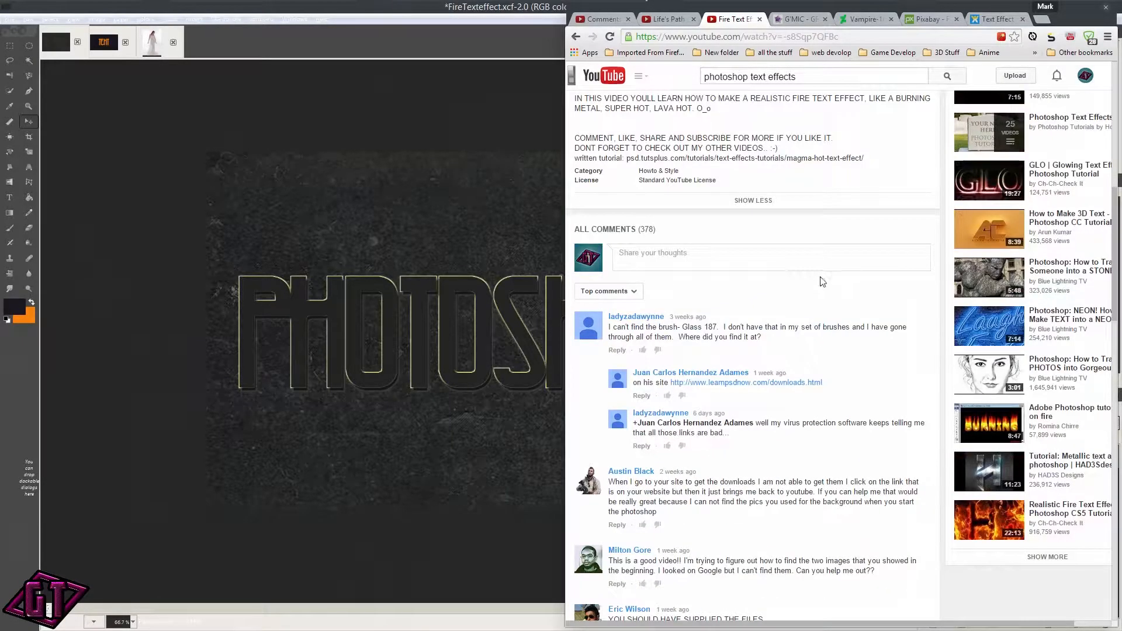
{"action": "scroll", "coordinate": [762, 249], "scroll_direction": "up", "scroll_amount": 3}
{"action": "scroll", "coordinate": [865, 497], "scroll_direction": "down", "scroll_amount": 11}
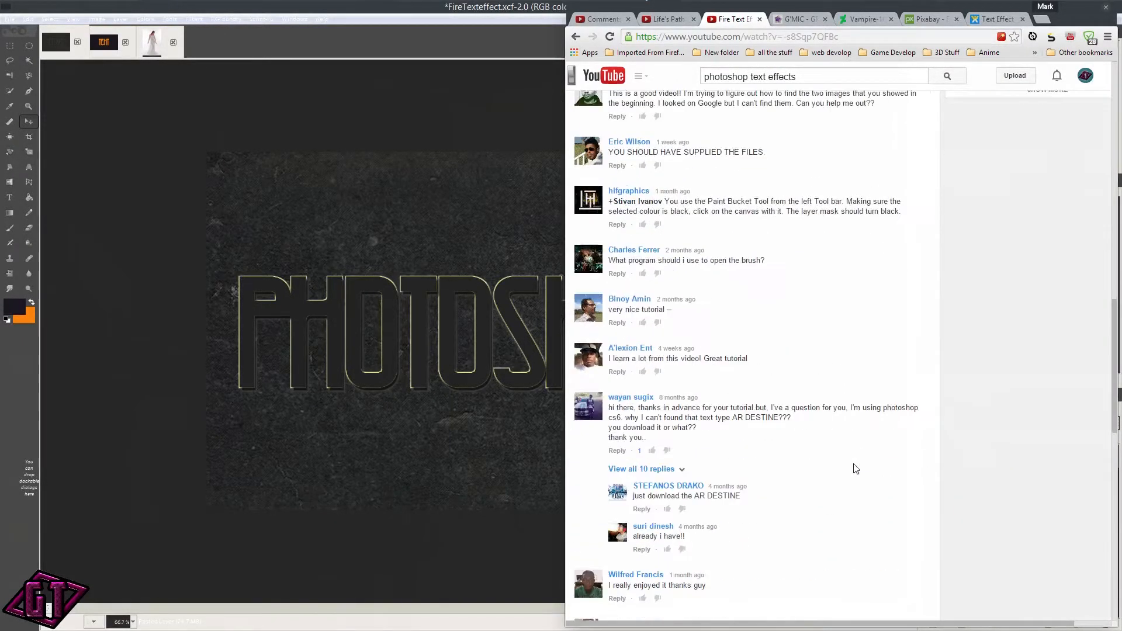
{"action": "scroll", "coordinate": [905, 469], "scroll_direction": "down", "scroll_amount": 9}
{"action": "scroll", "coordinate": [913, 383], "scroll_direction": "up", "scroll_amount": 16}
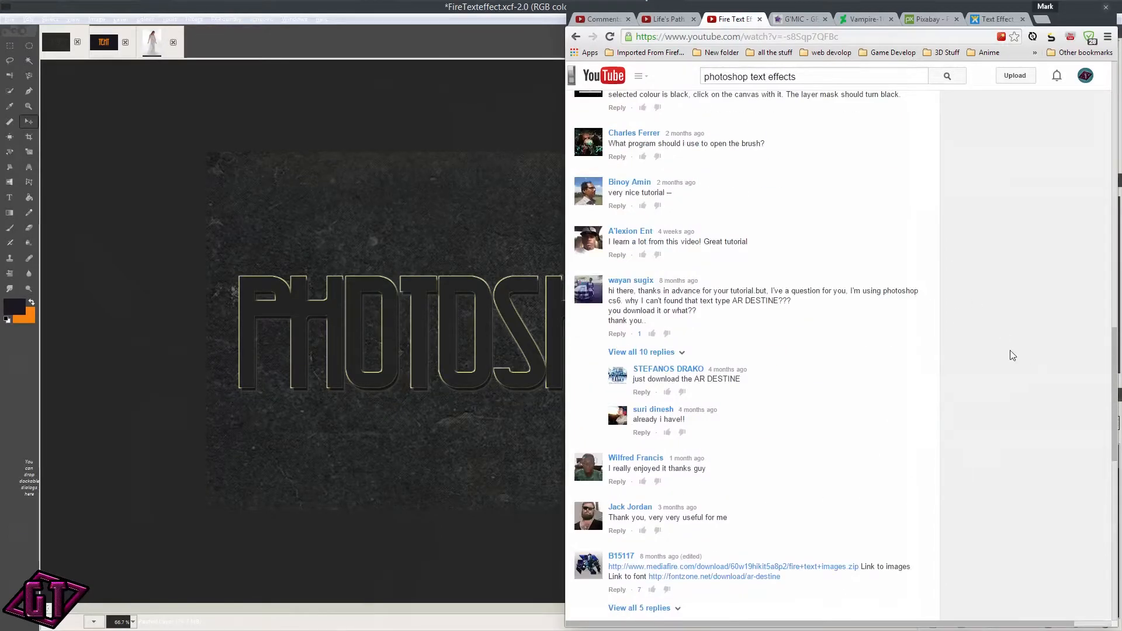
{"action": "scroll", "coordinate": [819, 328], "scroll_direction": "up", "scroll_amount": 10}
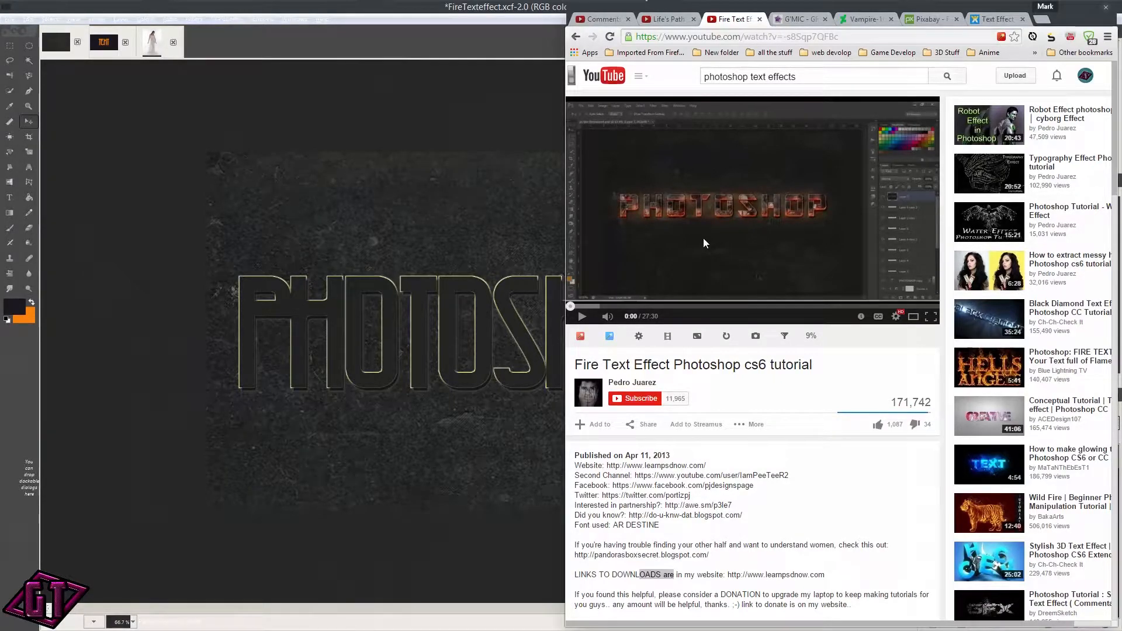
Step: Highlight the publication year in the video's description
{"action": "scroll", "coordinate": [827, 379], "scroll_direction": "down", "scroll_amount": 1}
{"action": "left_click_drag", "start_coordinate": [674, 399], "coordinate": [656, 396]}
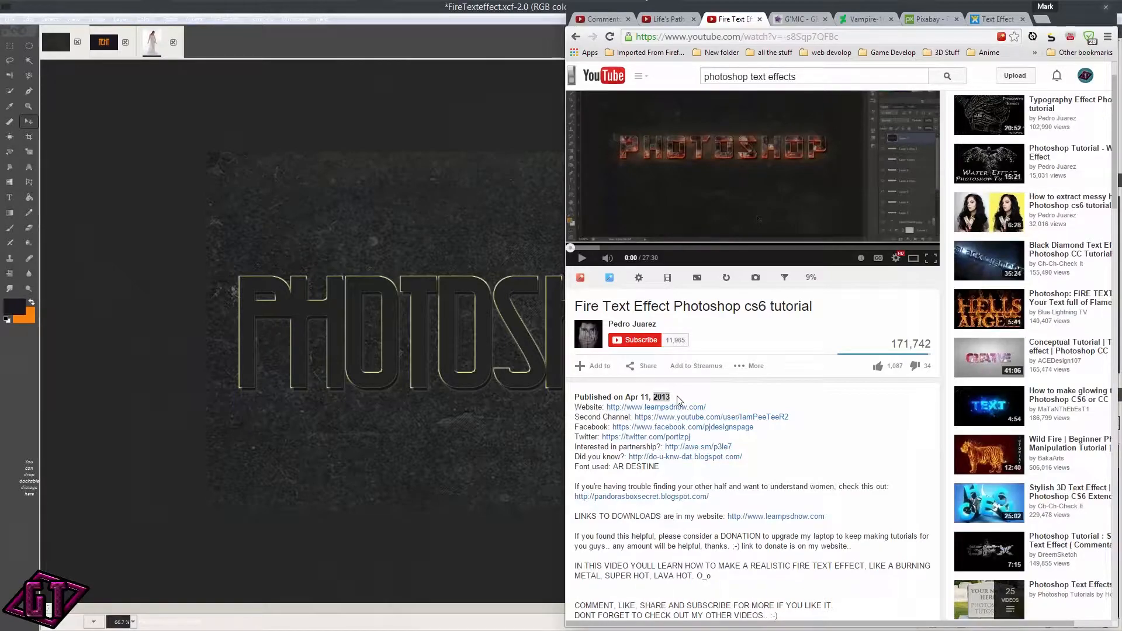
{"action": "mouse_move", "coordinate": [650, 328]}
{"action": "scroll", "coordinate": [780, 430], "scroll_direction": "up", "scroll_amount": 1}
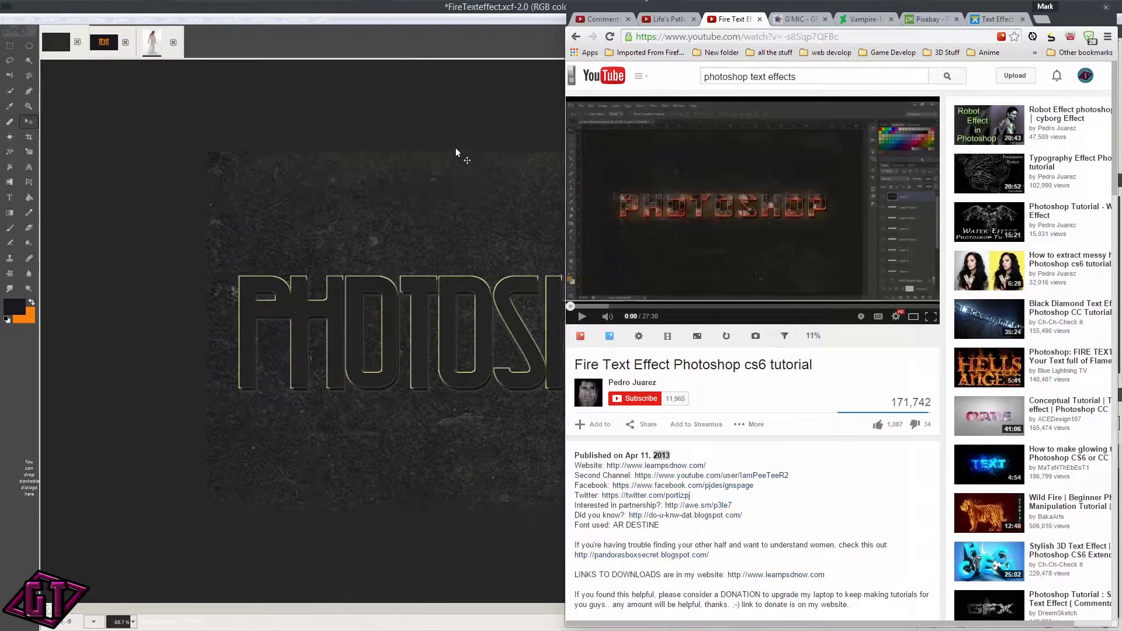
Step: Switch back to GIMP and look over the available layer effects, such as Bevel and Emboss and Drop Shadow
{"action": "left_click", "coordinate": [455, 129]}
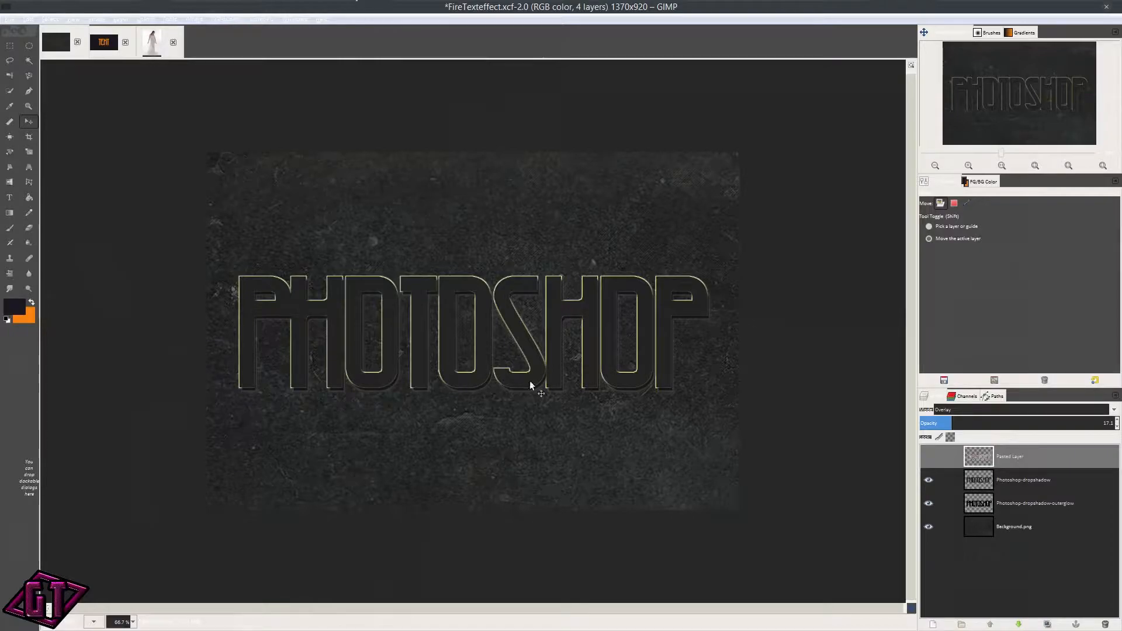
{"action": "left_click", "coordinate": [125, 21]}
{"action": "mouse_move", "coordinate": [251, 324]}
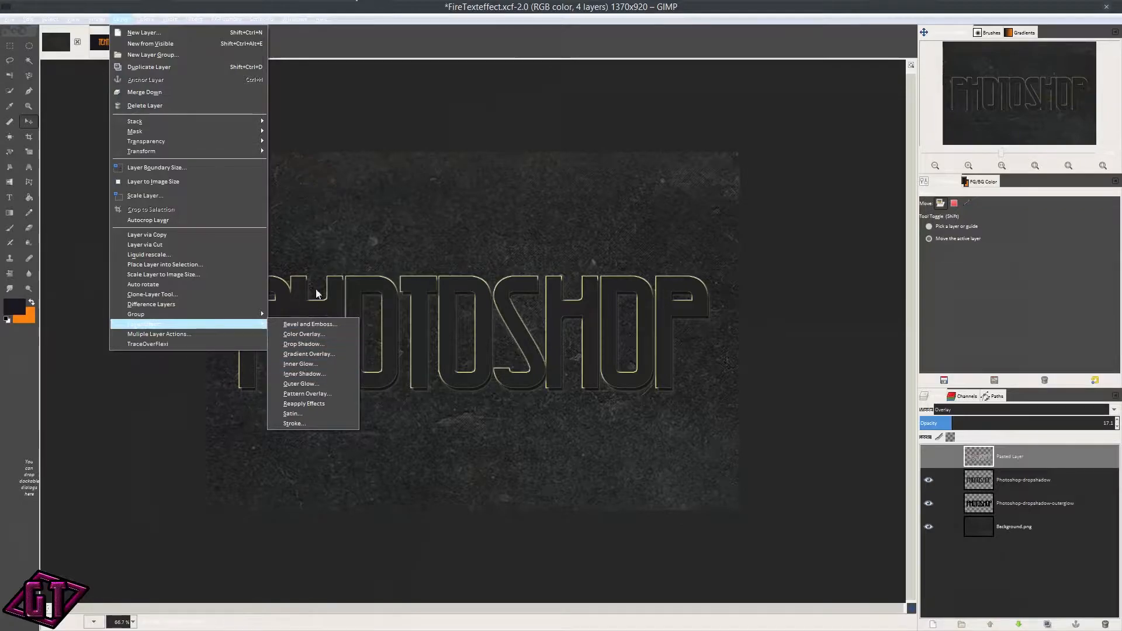
{"action": "left_click", "coordinate": [603, 103]}
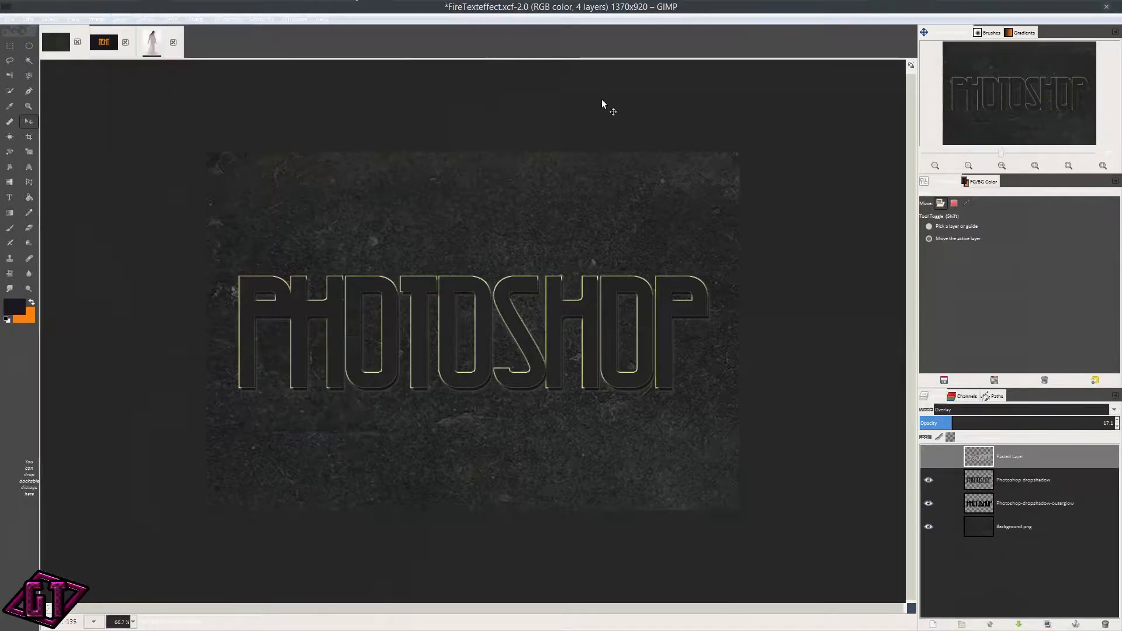
Step: Switch to Photoshop and create a new landscape document with a white background
{"action": "left_click", "coordinate": [916, 12]}
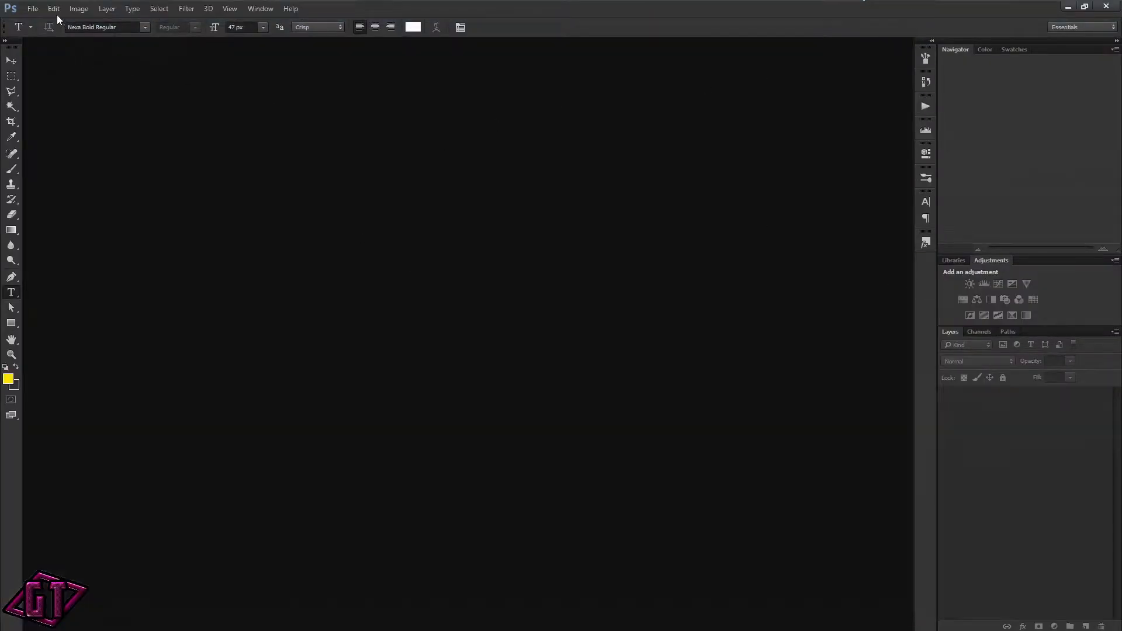
{"action": "left_click", "coordinate": [32, 8]}
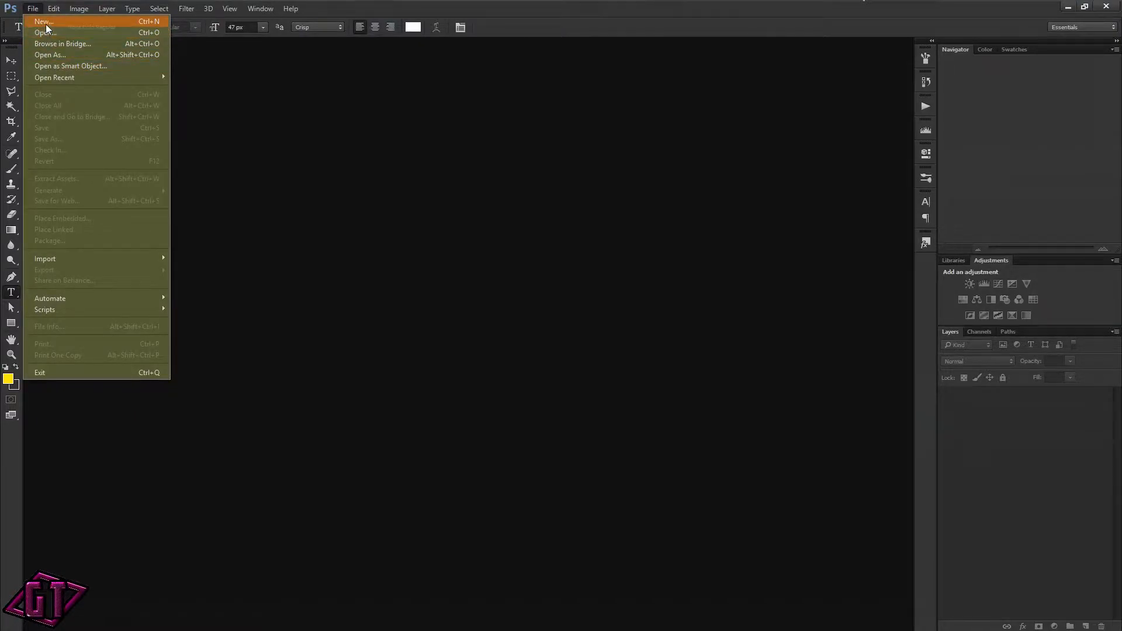
{"action": "left_click", "coordinate": [46, 23]}
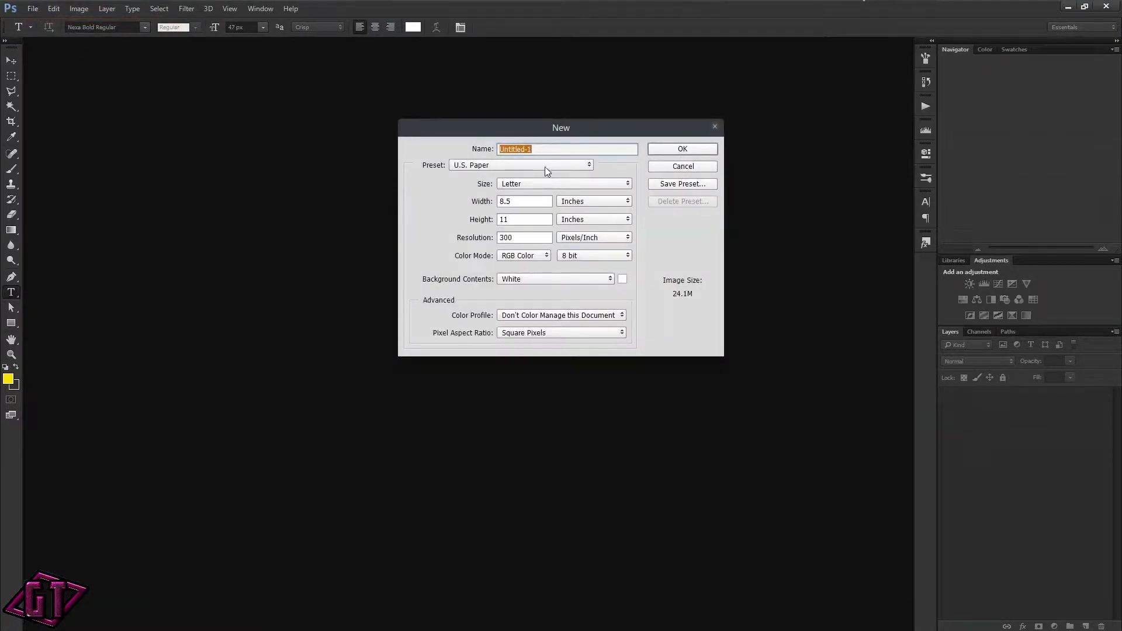
{"action": "left_click", "coordinate": [543, 166]}
{"action": "left_click", "coordinate": [509, 200]}
{"action": "left_click", "coordinate": [683, 149]}
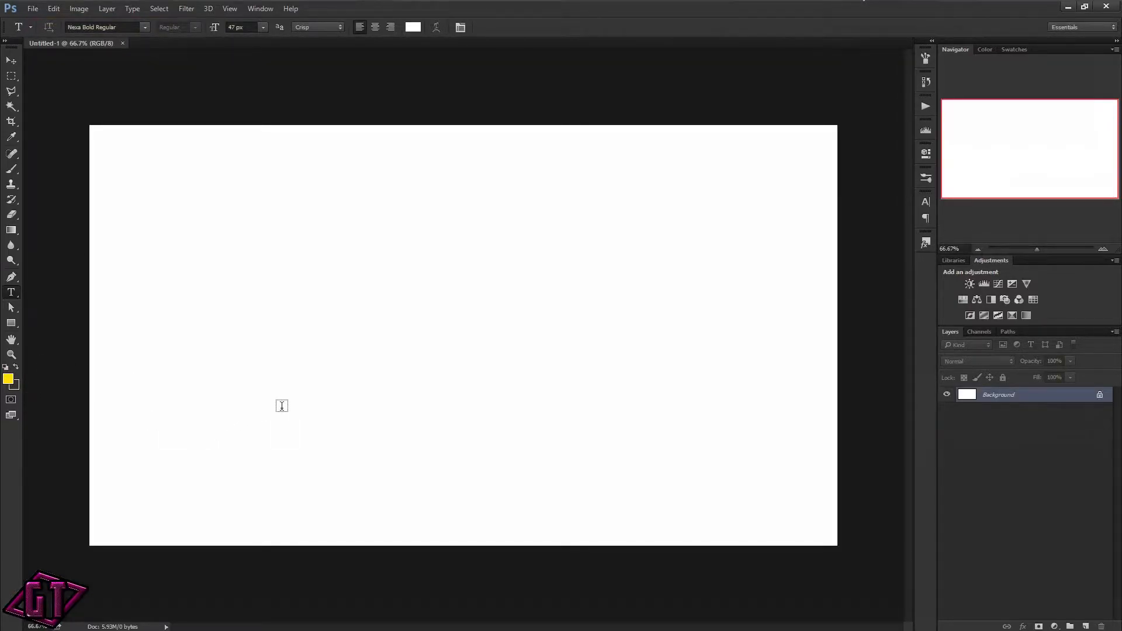
Step: Fill the background with the yellow foreground colour and unlock it as a regular layer
{"action": "key", "text": "alt+BackSpace"}
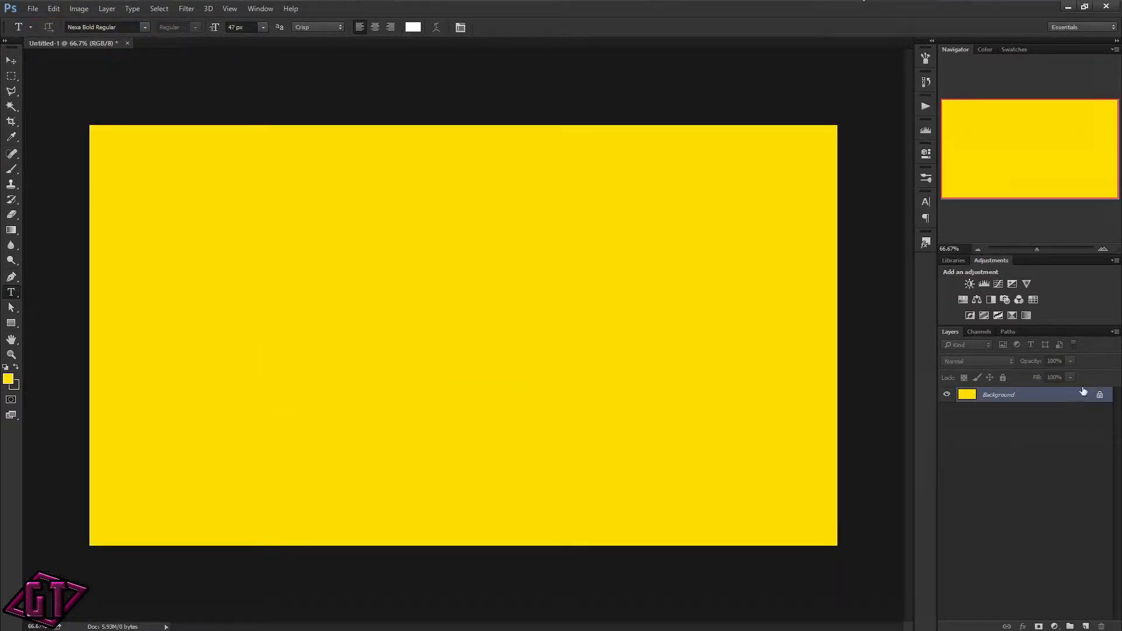
{"action": "left_click_drag", "start_coordinate": [1101, 396], "coordinate": [1102, 625]}
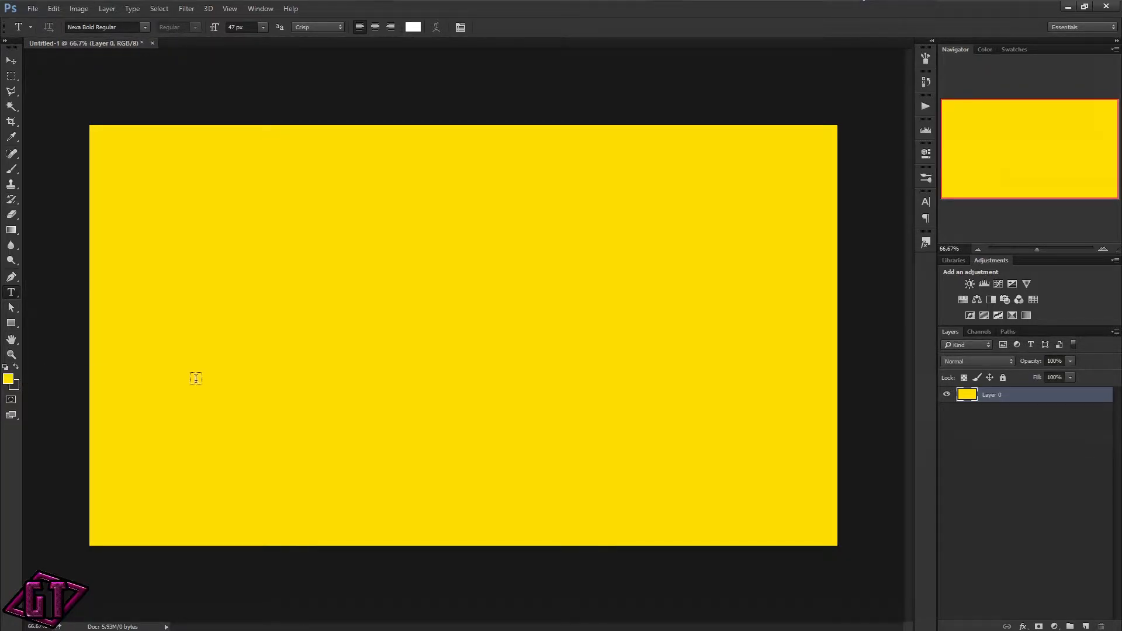
Step: Swap the foreground and background colours and add the dark text "This is some text" on the yellow canvas
{"action": "key", "text": "x"}
{"action": "left_click", "coordinate": [184, 275]}
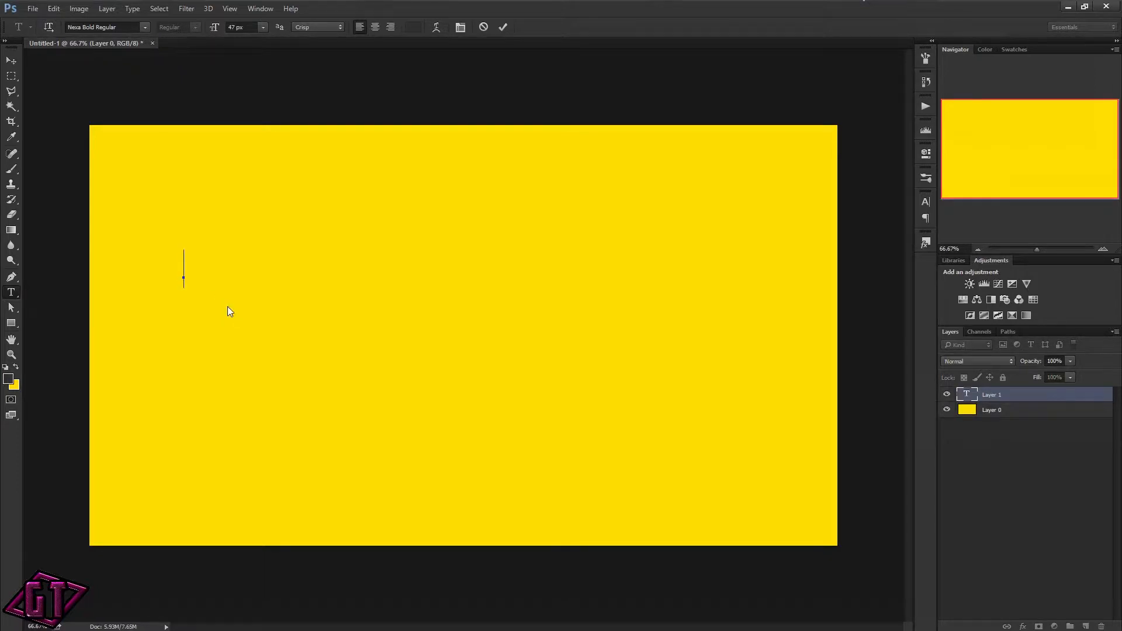
{"action": "type", "text": "This is some text"}
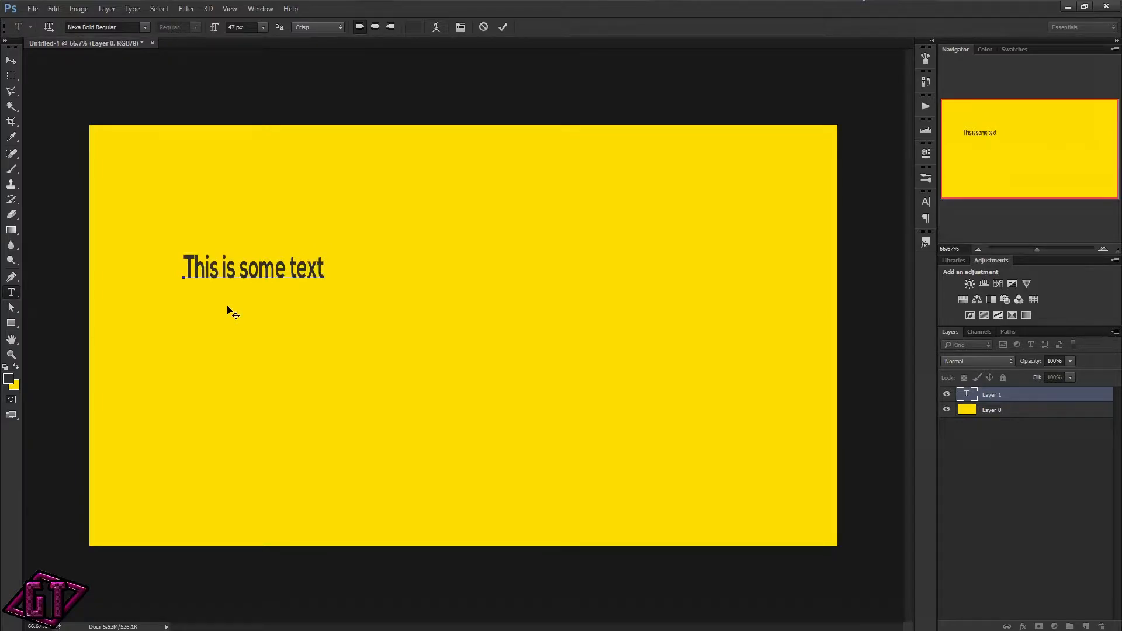
Step: Enlarge the text to 157 px and move it to about the middle of the canvas
{"action": "double_click", "coordinate": [966, 396]}
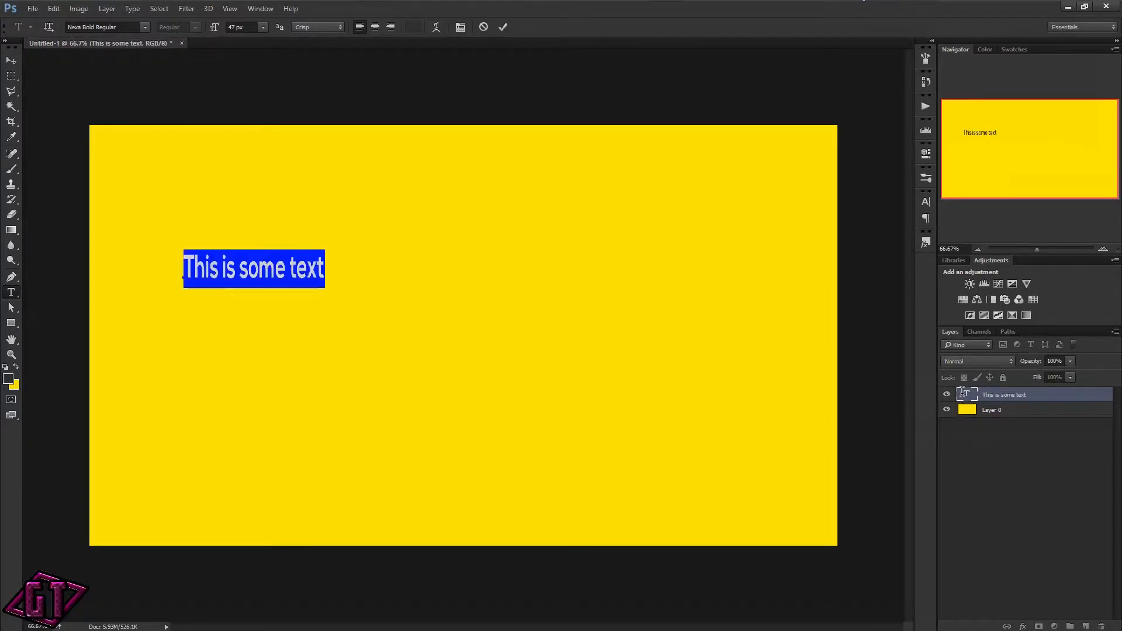
{"action": "left_click_drag", "start_coordinate": [213, 29], "coordinate": [280, 28]}
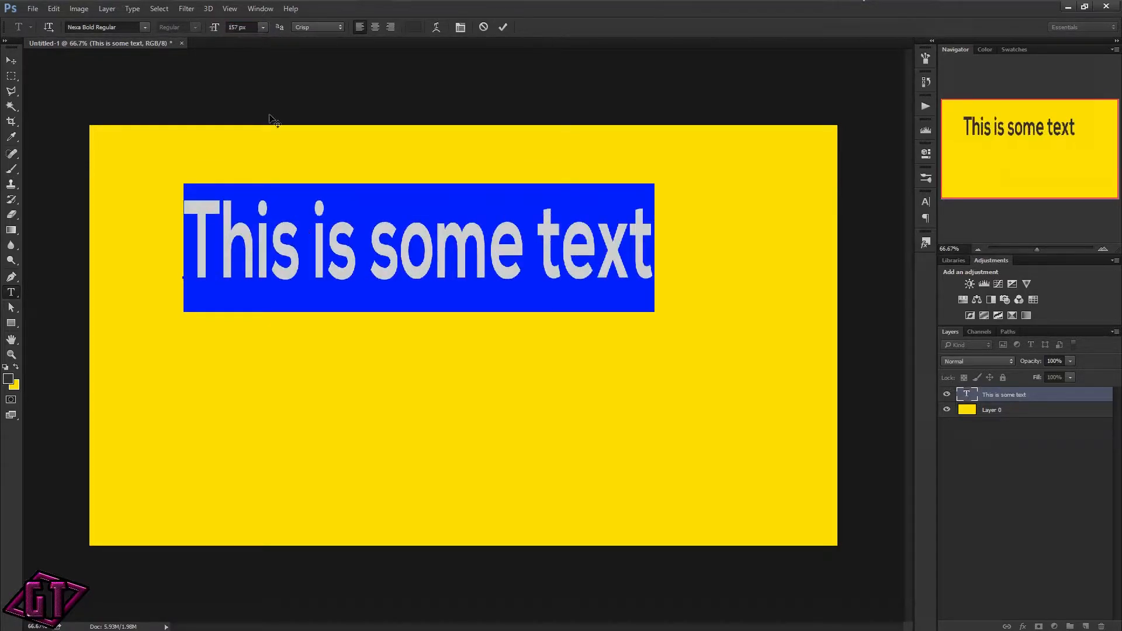
{"action": "left_click_drag", "start_coordinate": [415, 383], "coordinate": [442, 466]}
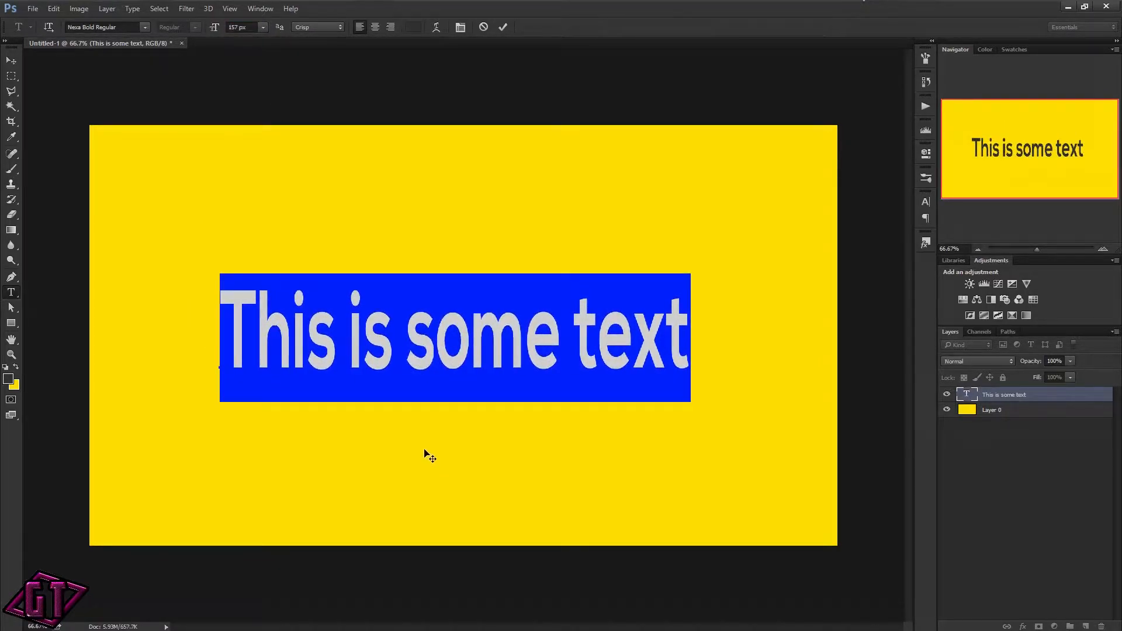
{"action": "left_click", "coordinate": [503, 26]}
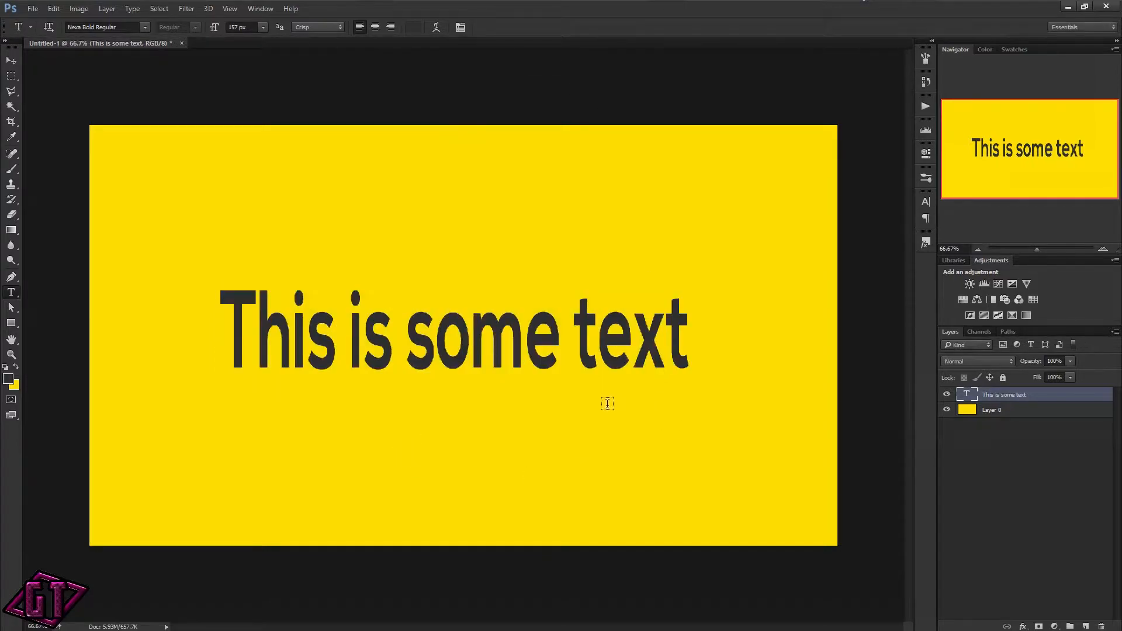
Step: Try lowering the fill of the text layer and set it back to 100%
{"action": "left_click_drag", "start_coordinate": [1038, 379], "coordinate": [1004, 377]}
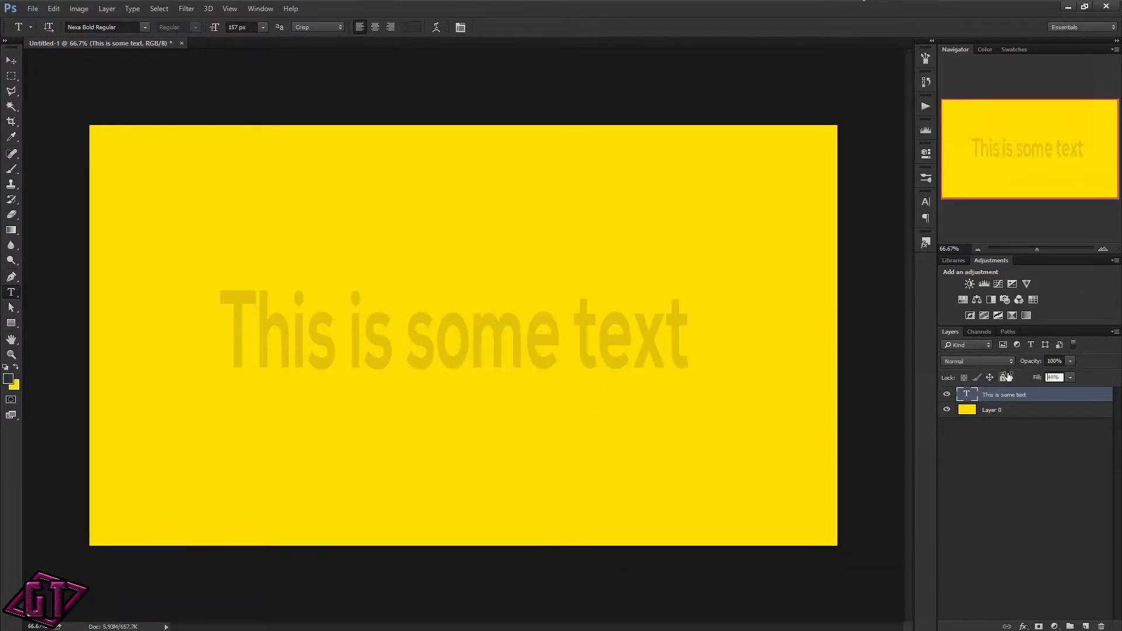
{"action": "left_click_drag", "start_coordinate": [1082, 377], "coordinate": [992, 379]}
{"action": "left_click_drag", "start_coordinate": [1065, 383], "coordinate": [1086, 381]}
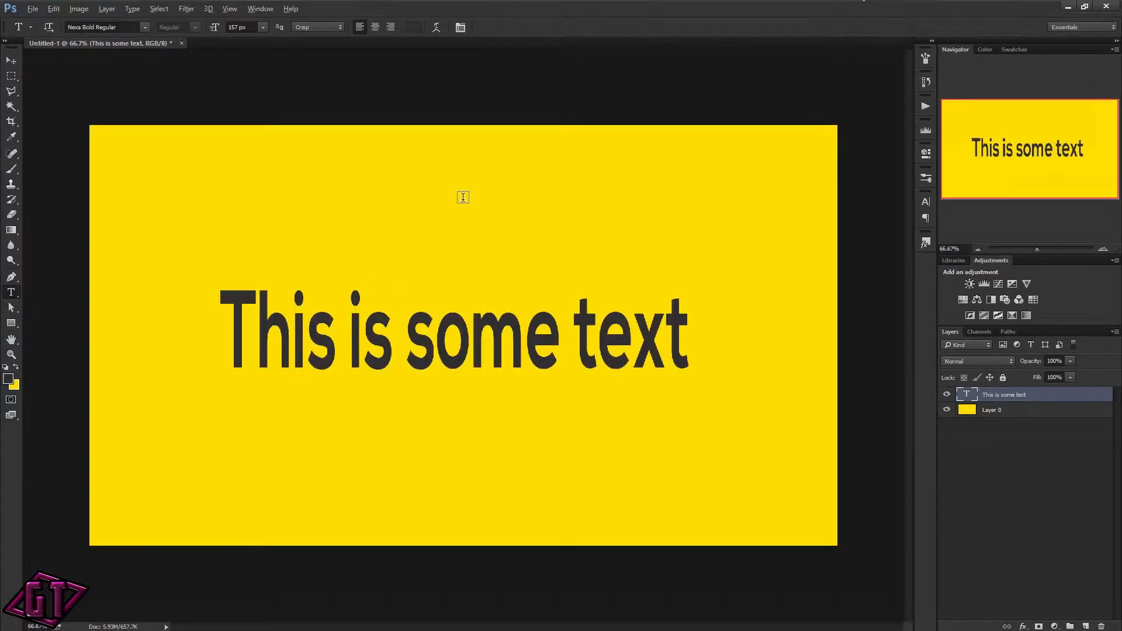
Step: Switch back to GIMP and examine the edge effects on the PHOTOSHOP text up close, alongside the finished fire text in the browser
{"action": "key", "text": "alt+Tab"}
{"action": "key", "text": "alt+Tab"}
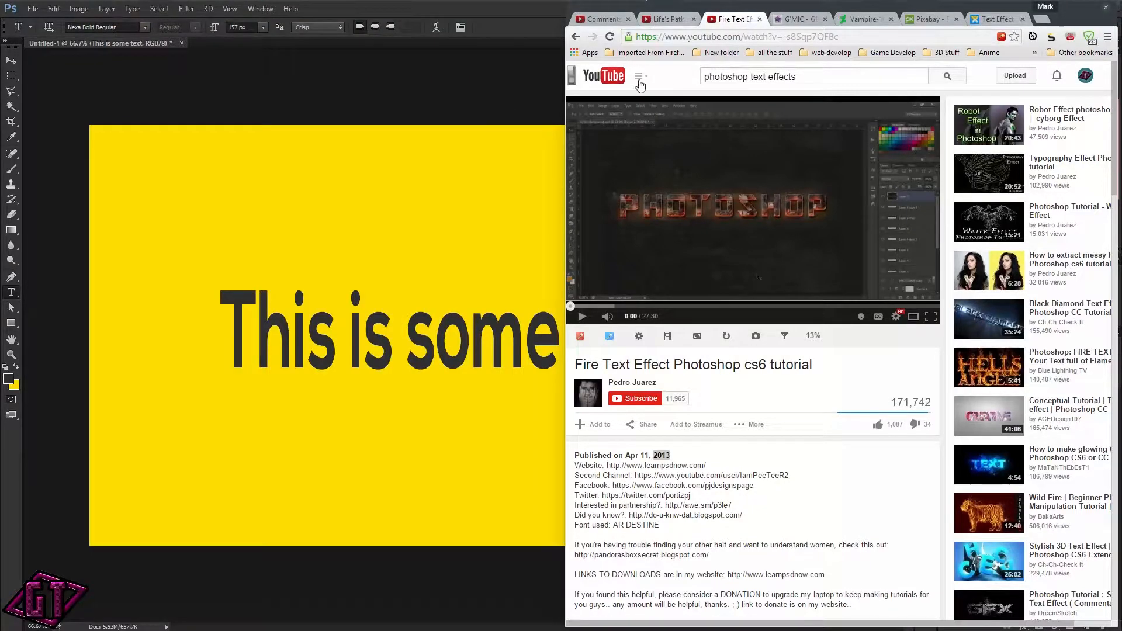
{"action": "key", "text": "alt+Tab"}
{"action": "key", "text": "alt+Tab"}
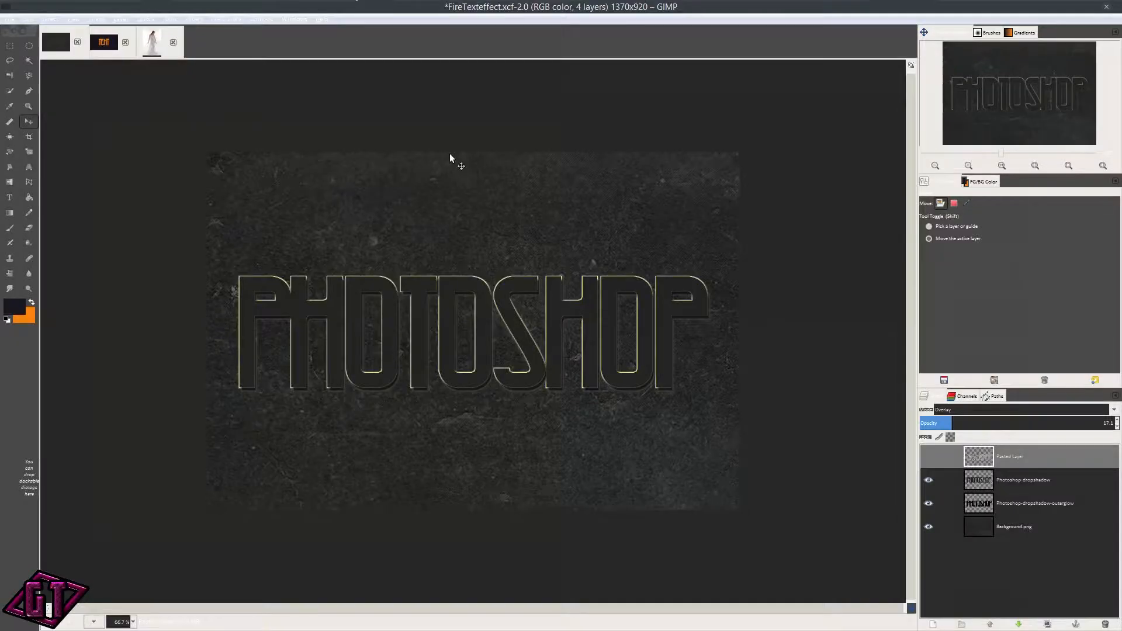
{"action": "scroll", "coordinate": [468, 343], "scroll_direction": "up", "scroll_amount": 4}
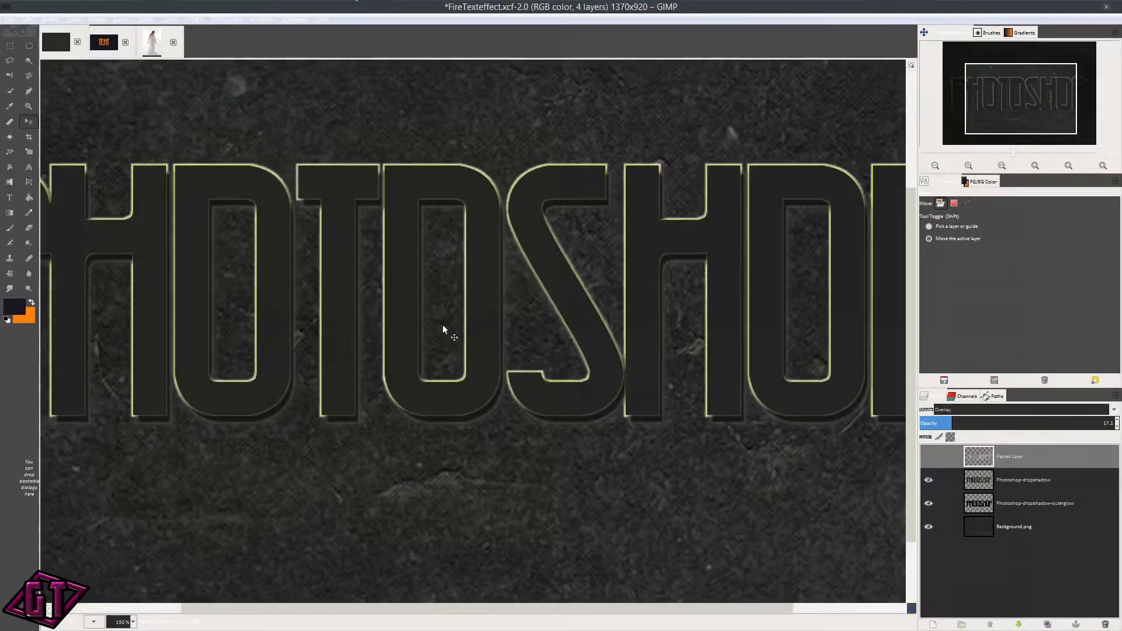
{"action": "scroll", "coordinate": [492, 343], "scroll_direction": "down", "scroll_amount": 2}
{"action": "scroll", "coordinate": [492, 262], "scroll_direction": "down", "scroll_amount": 1}
{"action": "scroll", "coordinate": [495, 266], "scroll_direction": "up", "scroll_amount": 1}
{"action": "scroll", "coordinate": [496, 267], "scroll_direction": "down", "scroll_amount": 1}
{"action": "scroll", "coordinate": [497, 268], "scroll_direction": "up", "scroll_amount": 1}
{"action": "scroll", "coordinate": [523, 284], "scroll_direction": "down", "scroll_amount": 1}
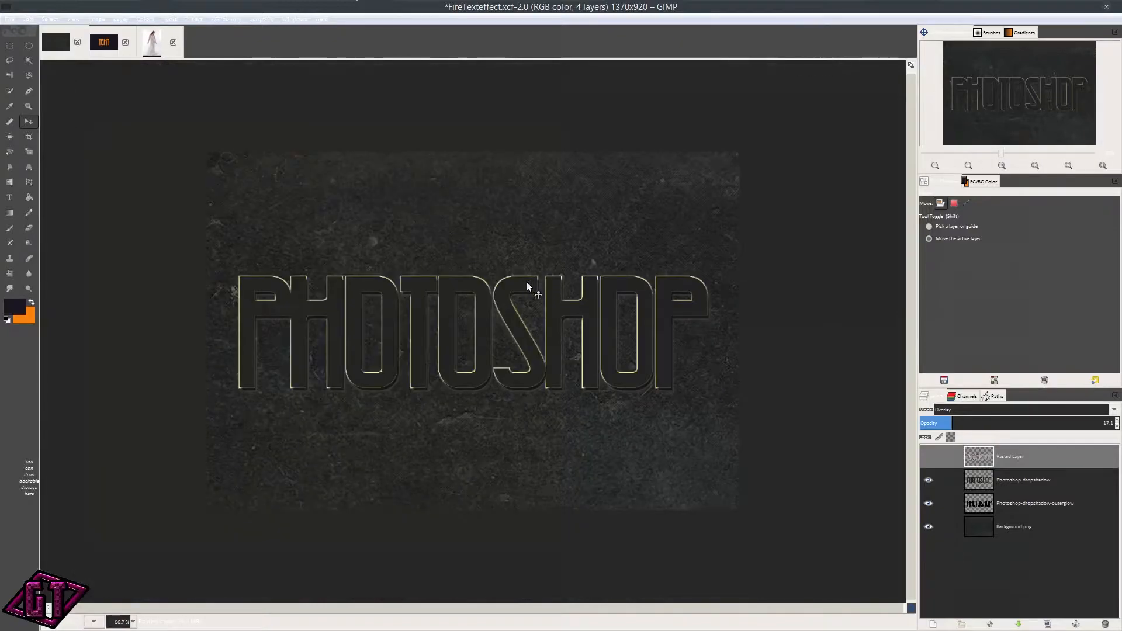
{"action": "scroll", "coordinate": [469, 345], "scroll_direction": "up", "scroll_amount": 1}
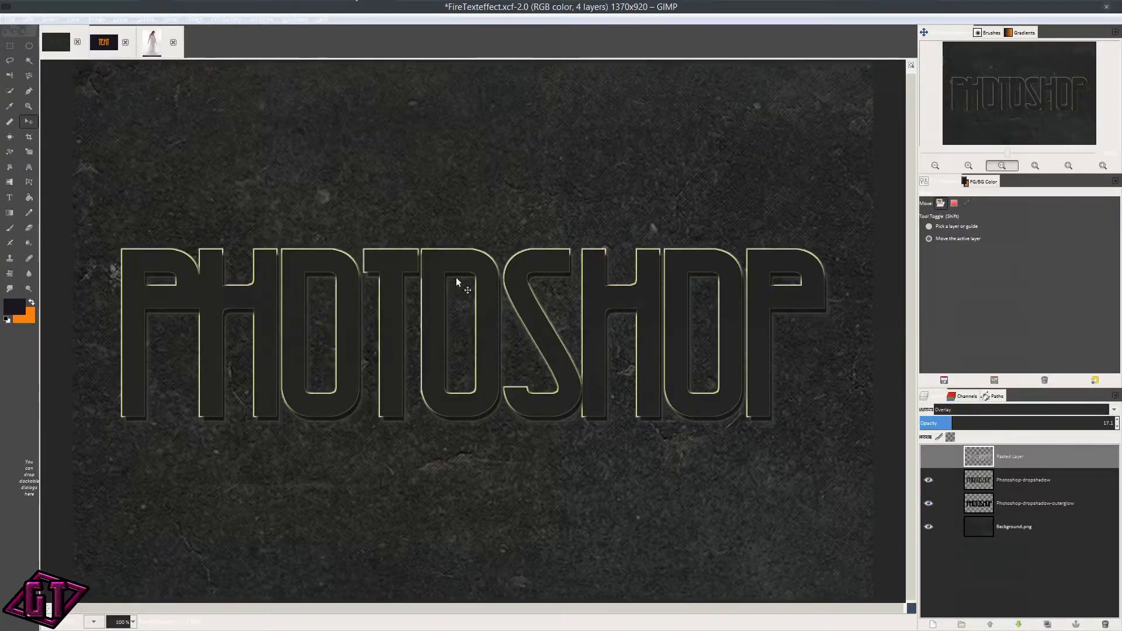
{"action": "scroll", "coordinate": [463, 357], "scroll_direction": "up", "scroll_amount": 1}
{"action": "scroll", "coordinate": [491, 334], "scroll_direction": "down", "scroll_amount": 1}
{"action": "scroll", "coordinate": [443, 297], "scroll_direction": "up", "scroll_amount": 2}
{"action": "scroll", "coordinate": [462, 301], "scroll_direction": "down", "scroll_amount": 2}
{"action": "scroll", "coordinate": [392, 275], "scroll_direction": "down", "scroll_amount": 1}
{"action": "scroll", "coordinate": [485, 292], "scroll_direction": "up", "scroll_amount": 1}
{"action": "key", "text": "alt+Tab"}
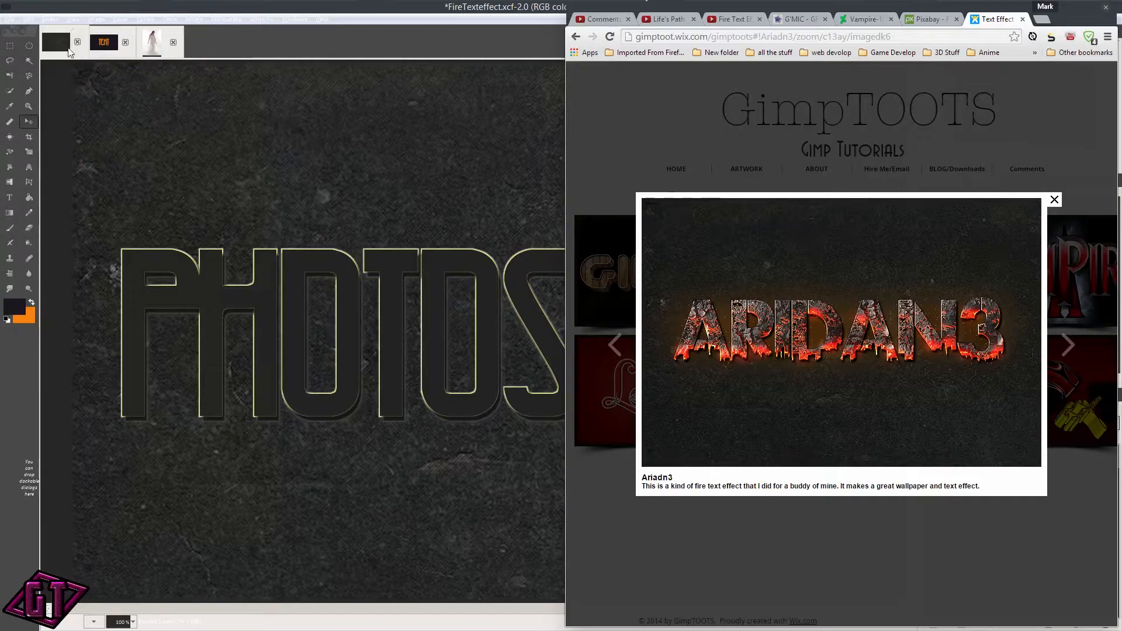
Step: In the image with the orange TEXT, make orange the foreground colour and delete the text layer
{"action": "left_click", "coordinate": [102, 46]}
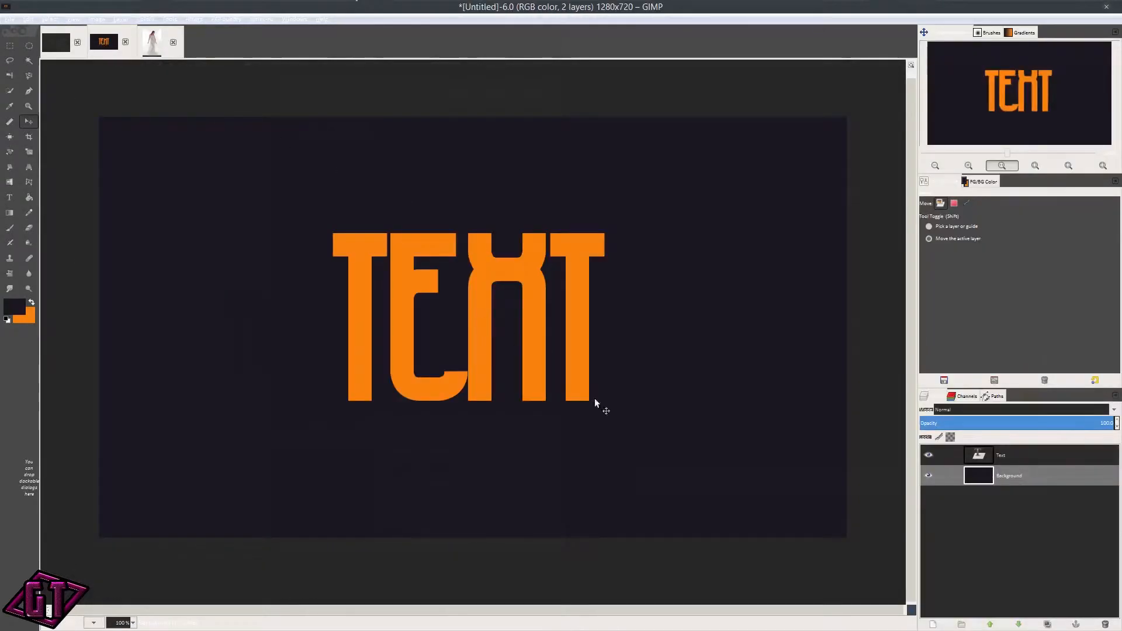
{"action": "left_click", "coordinate": [1022, 457]}
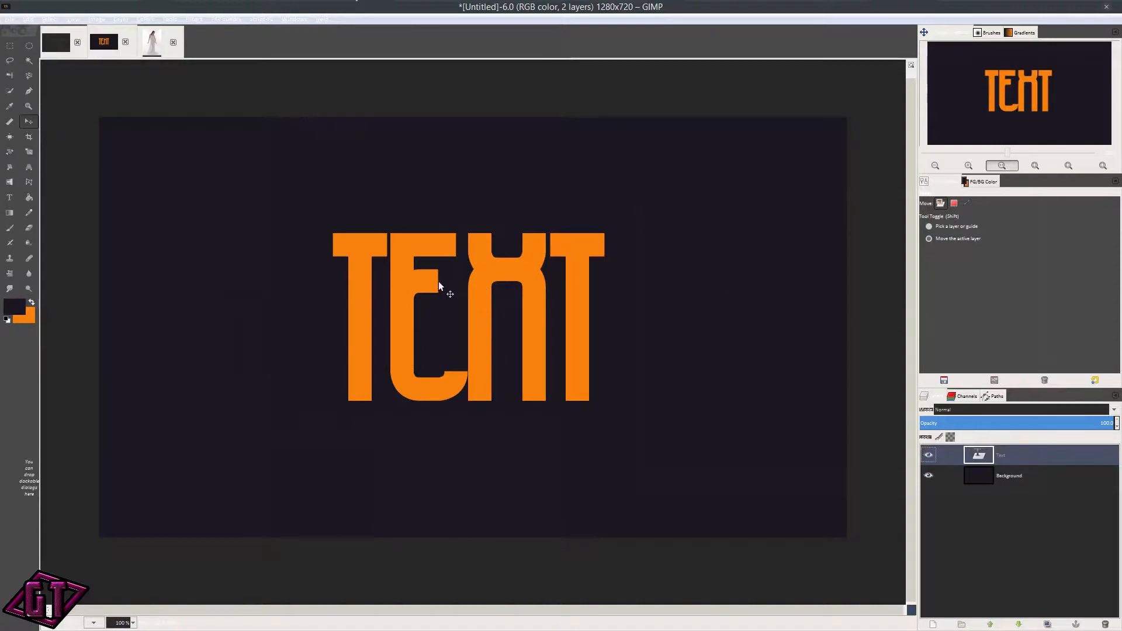
{"action": "key", "text": "x"}
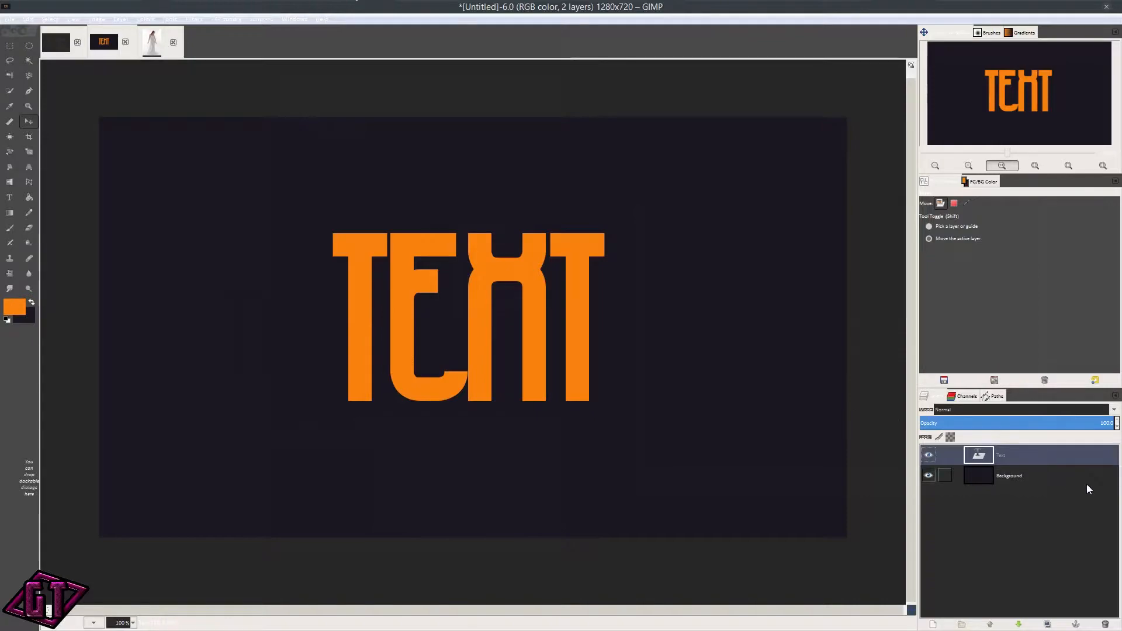
{"action": "left_click", "coordinate": [1105, 624]}
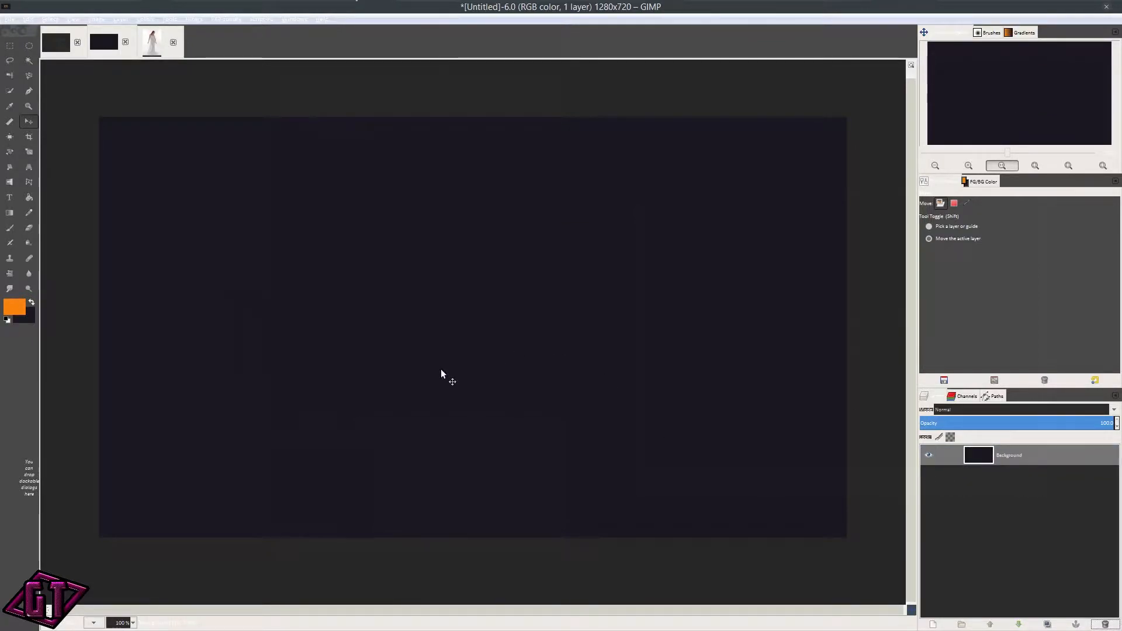
Step: Add the word "TEXT" in orange on the dark background and move it to the centre of the canvas
{"action": "key", "text": "t"}
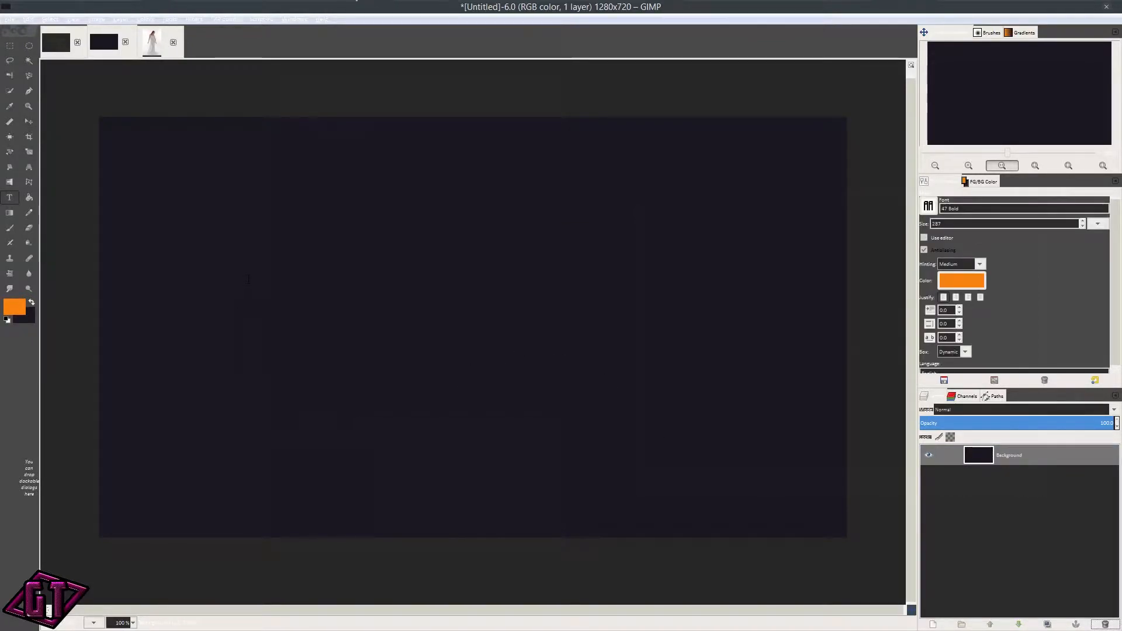
{"action": "left_click", "coordinate": [249, 276]}
{"action": "type", "text": "TEXT"}
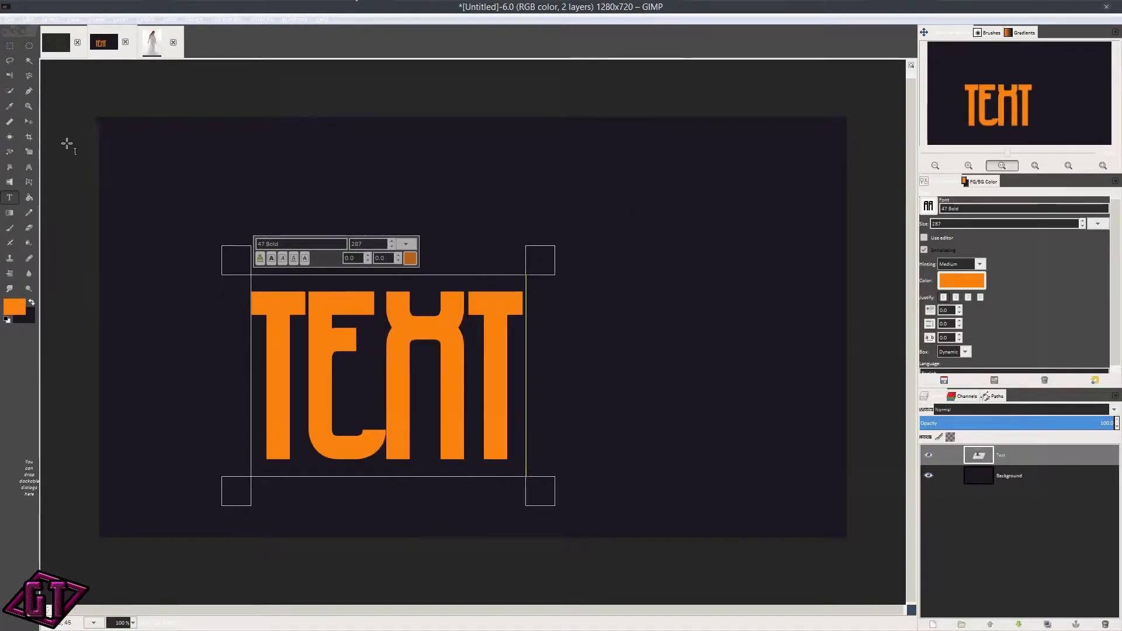
{"action": "left_click", "coordinate": [28, 121]}
{"action": "left_click_drag", "start_coordinate": [391, 402], "coordinate": [464, 348]}
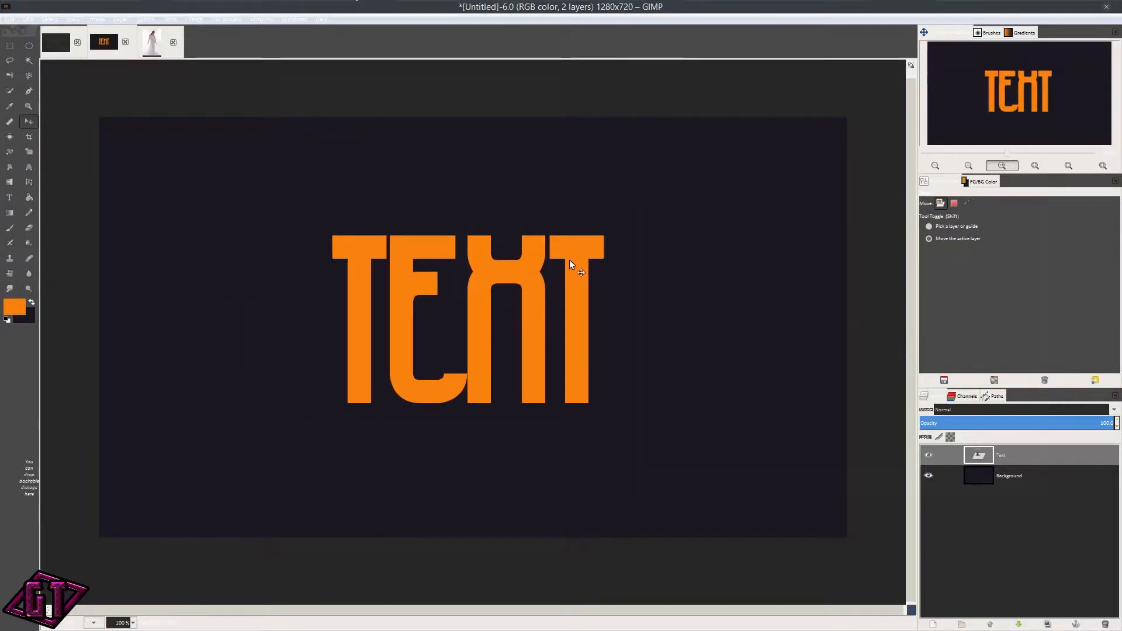
Step: Bring the browser with the finished fire text to the front and minimise the Open Broadcaster Software window covering it
{"action": "key", "text": "alt+Tab"}
{"action": "key", "text": "alt+Tab"}
{"action": "key", "text": "alt+Tab"}
{"action": "key", "text": "alt+Tab"}
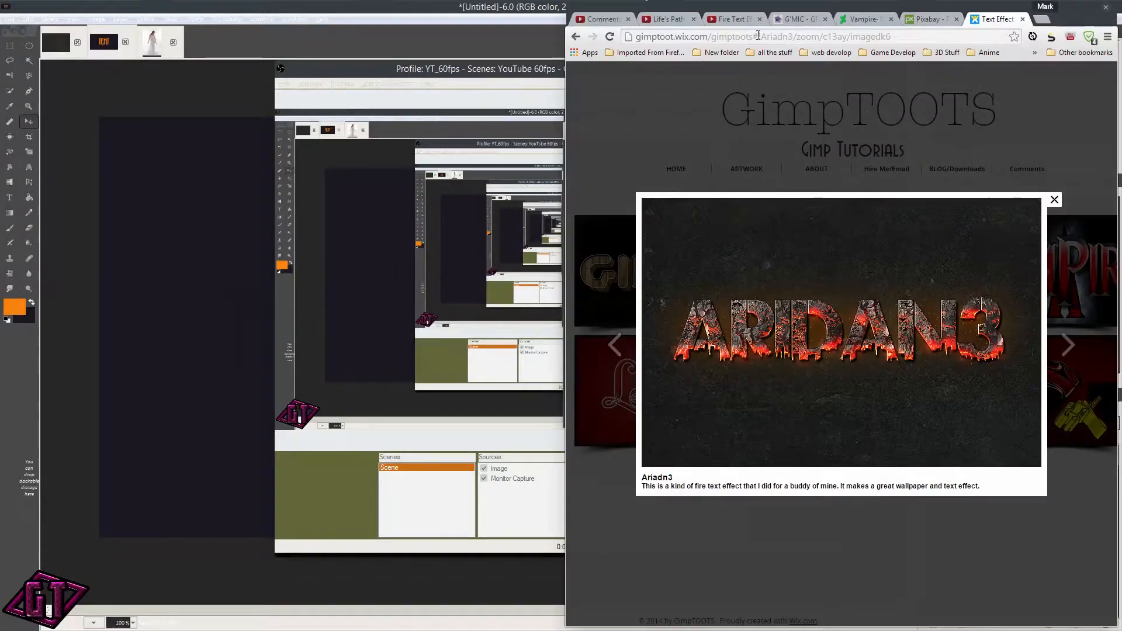
{"action": "key", "text": "alt+Tab"}
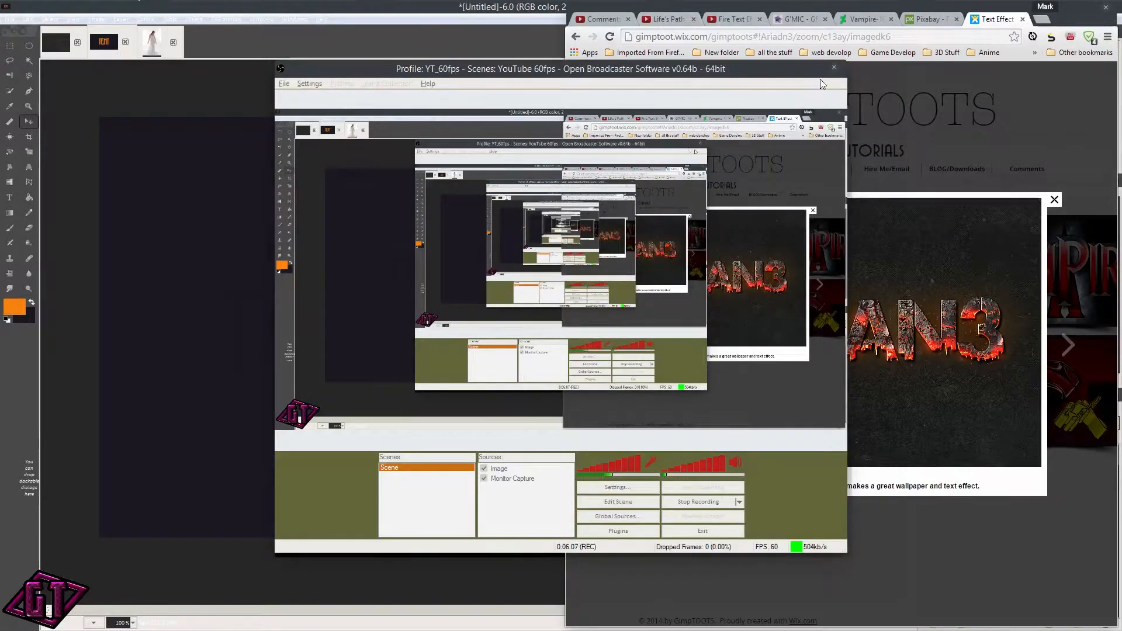
{"action": "left_click", "coordinate": [797, 68]}
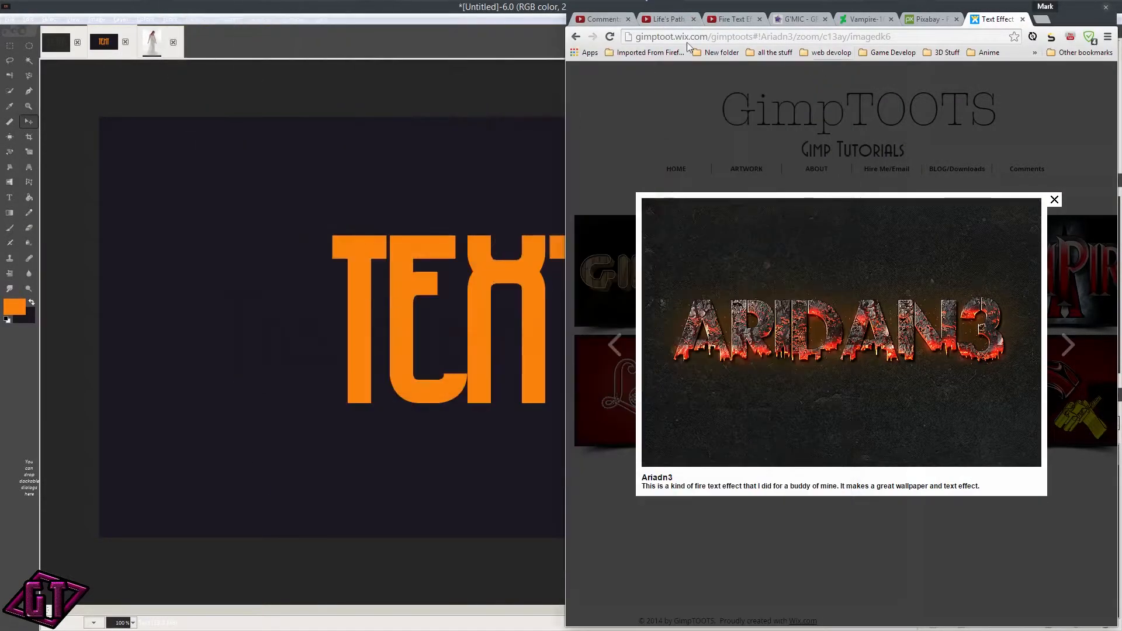
Step: Open the "How to make shattered text in Gimp 2.8.10 (Requested)" video from the YouTube comments page and pause it
{"action": "left_click", "coordinate": [608, 23]}
{"action": "scroll", "coordinate": [1093, 410], "scroll_direction": "up", "scroll_amount": 3}
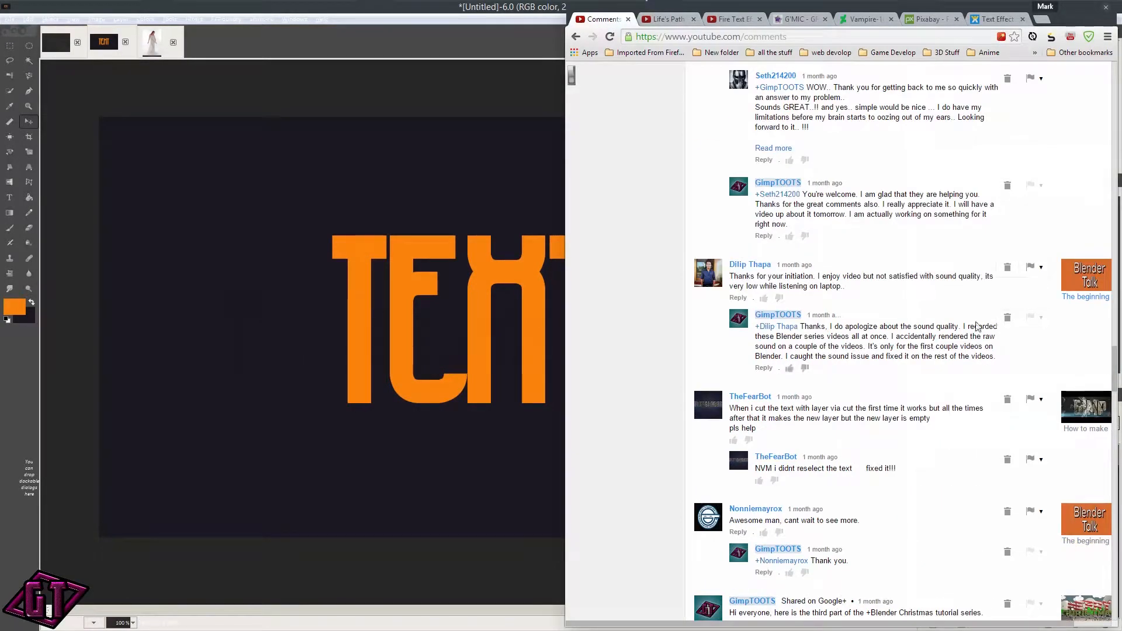
{"action": "left_click", "coordinate": [1092, 435]}
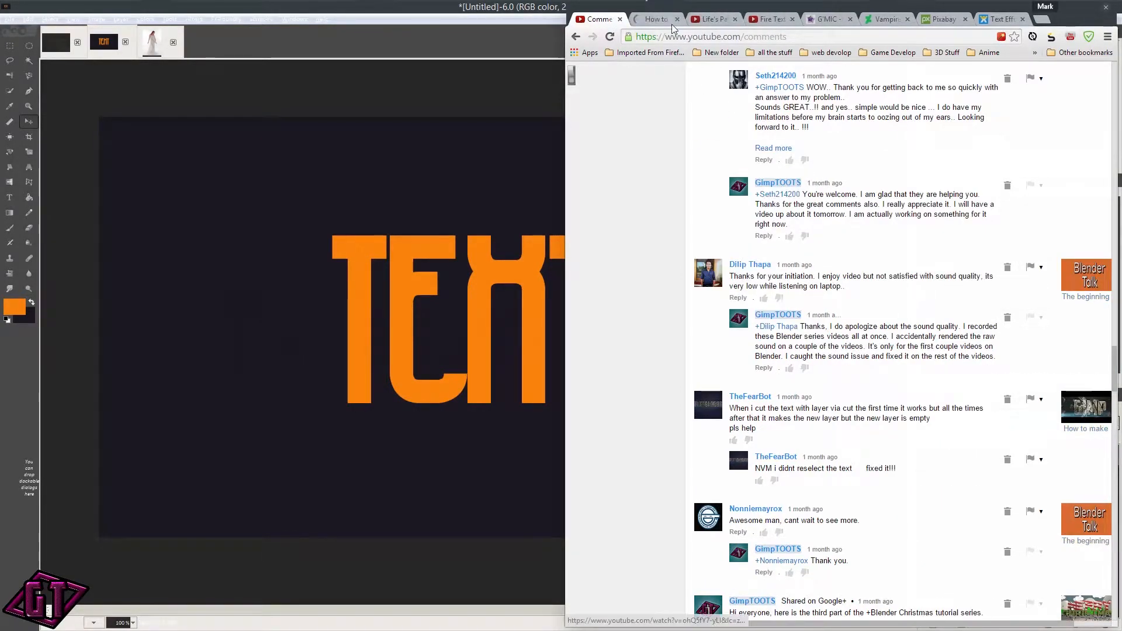
{"action": "left_click", "coordinate": [754, 248]}
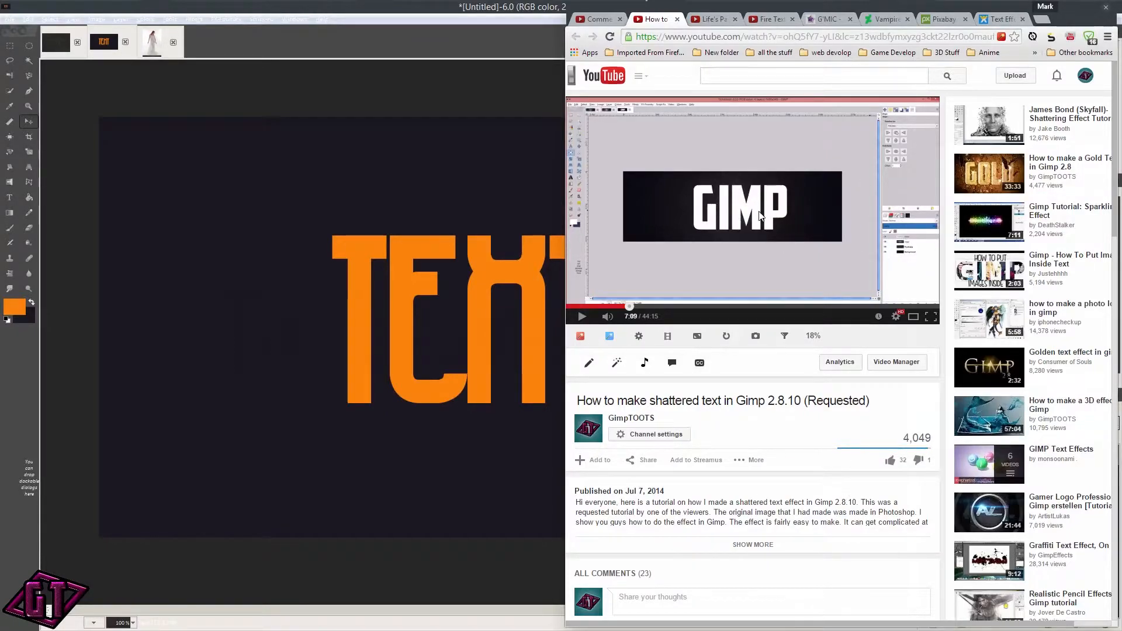
Step: Back in GIMP, try discarding the TEXT layer's text information and expanding that layer to the image size, undoing each change
{"action": "left_click", "coordinate": [413, 101]}
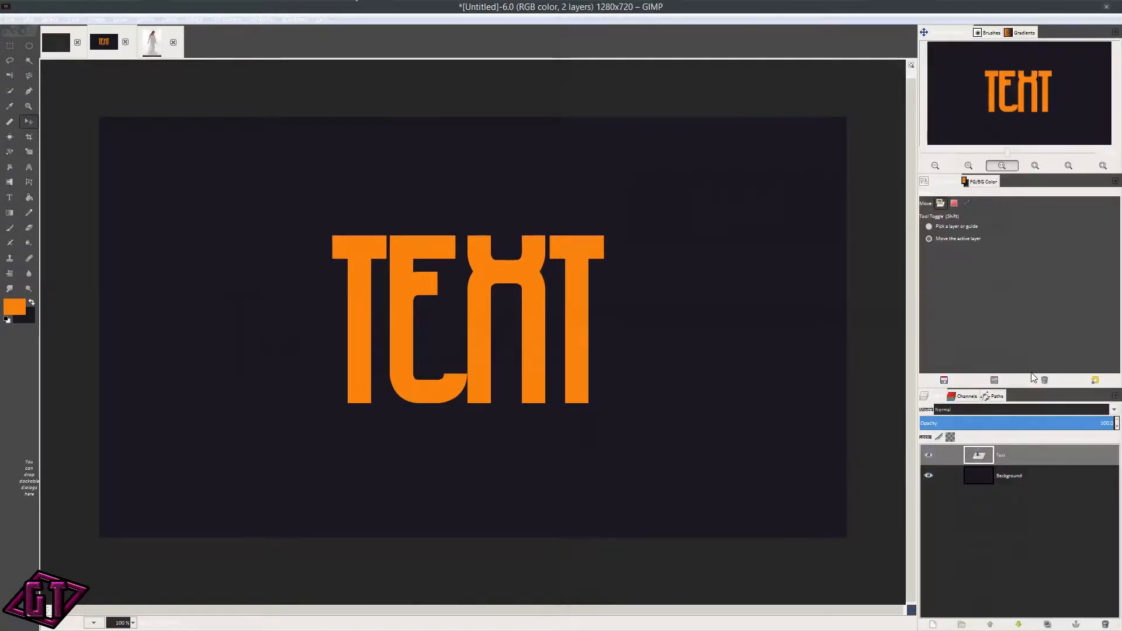
{"action": "right_click", "coordinate": [1013, 455]}
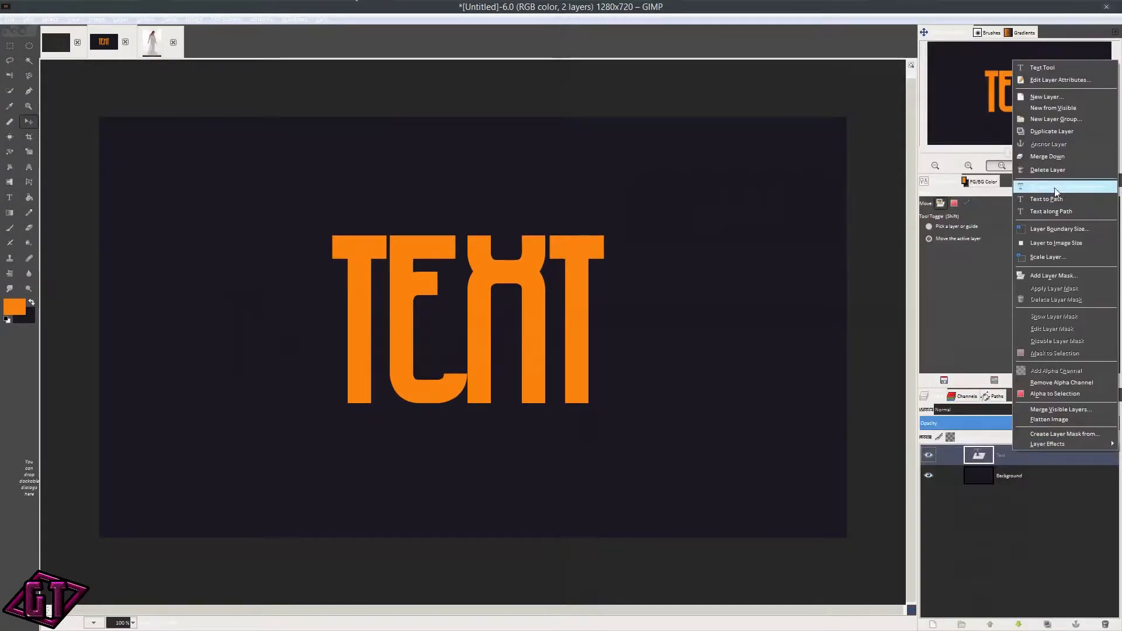
{"action": "left_click", "coordinate": [1013, 457]}
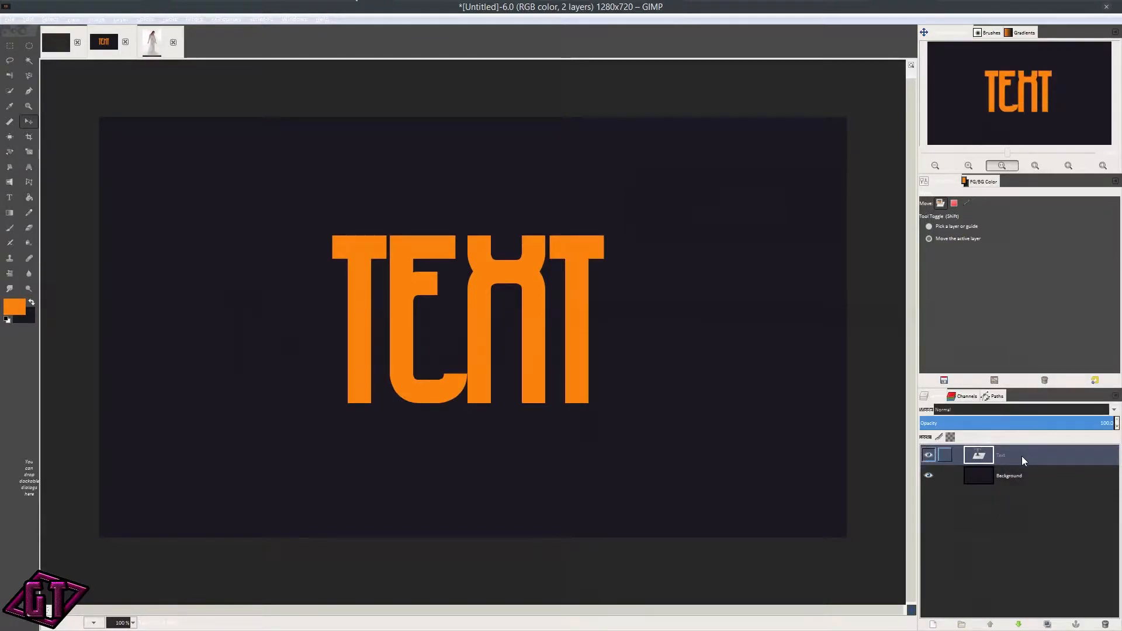
{"action": "right_click", "coordinate": [1022, 458]}
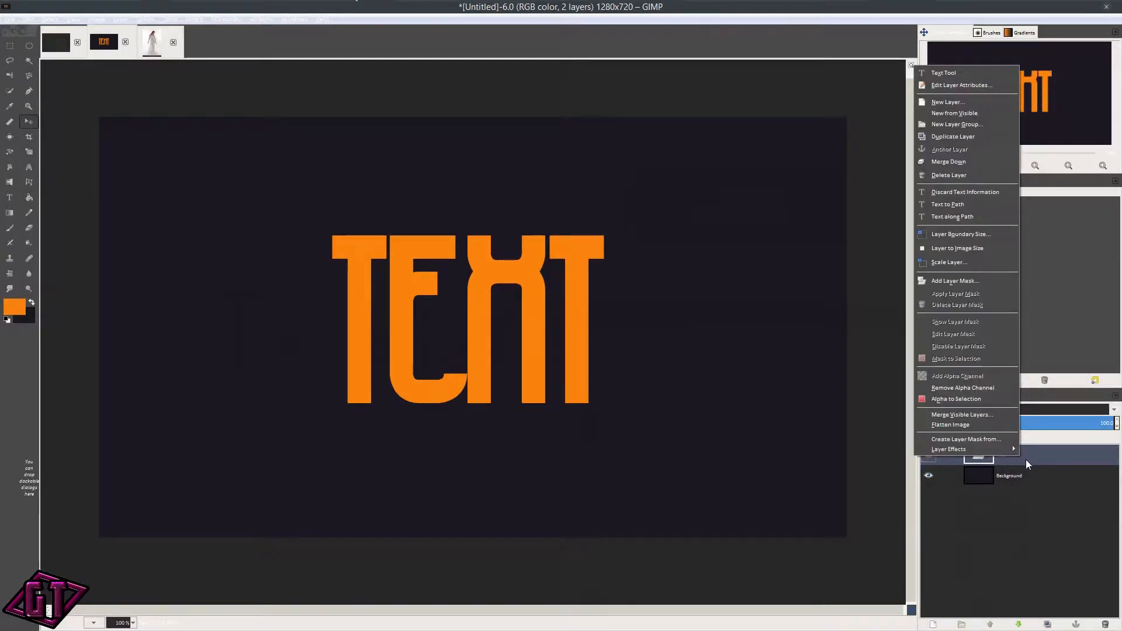
{"action": "left_click", "coordinate": [968, 191]}
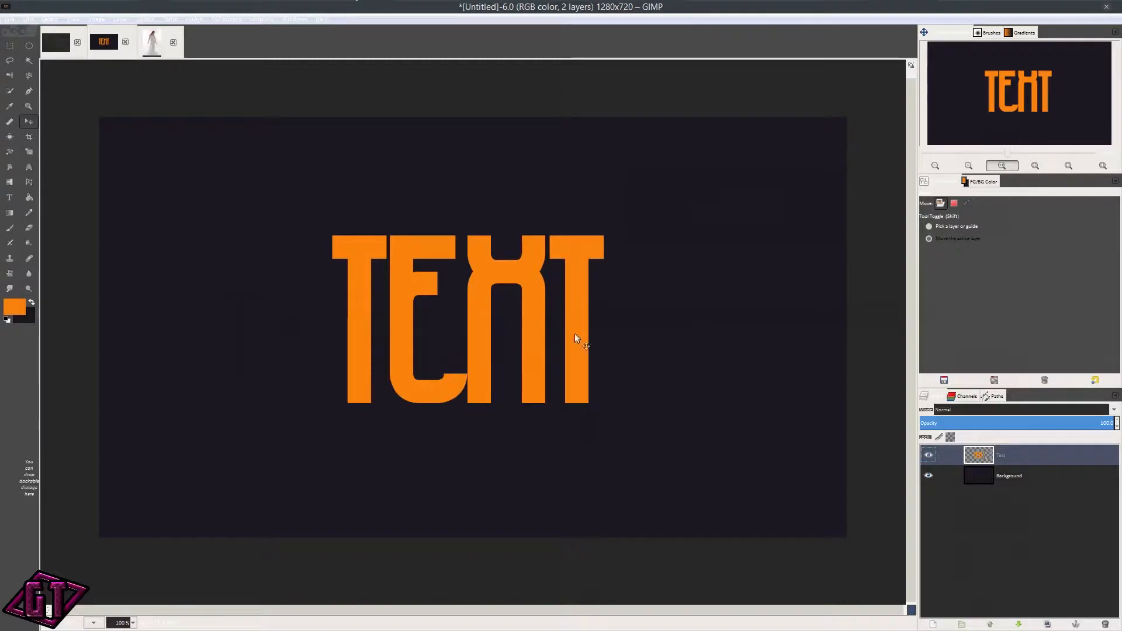
{"action": "key", "text": "ctrl+z"}
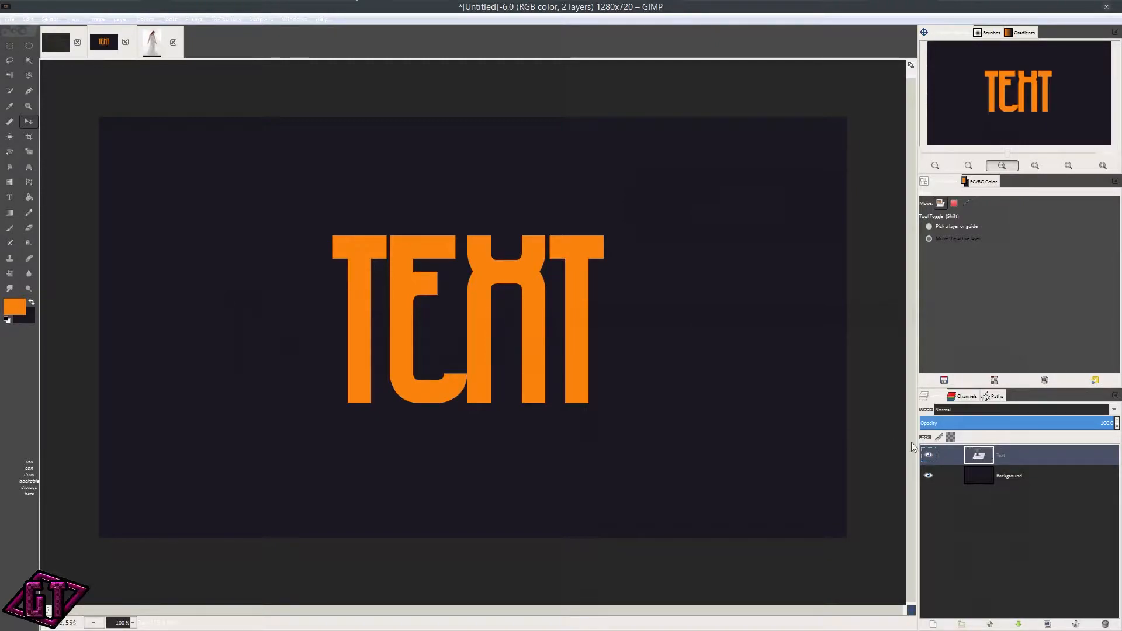
{"action": "right_click", "coordinate": [1015, 454]}
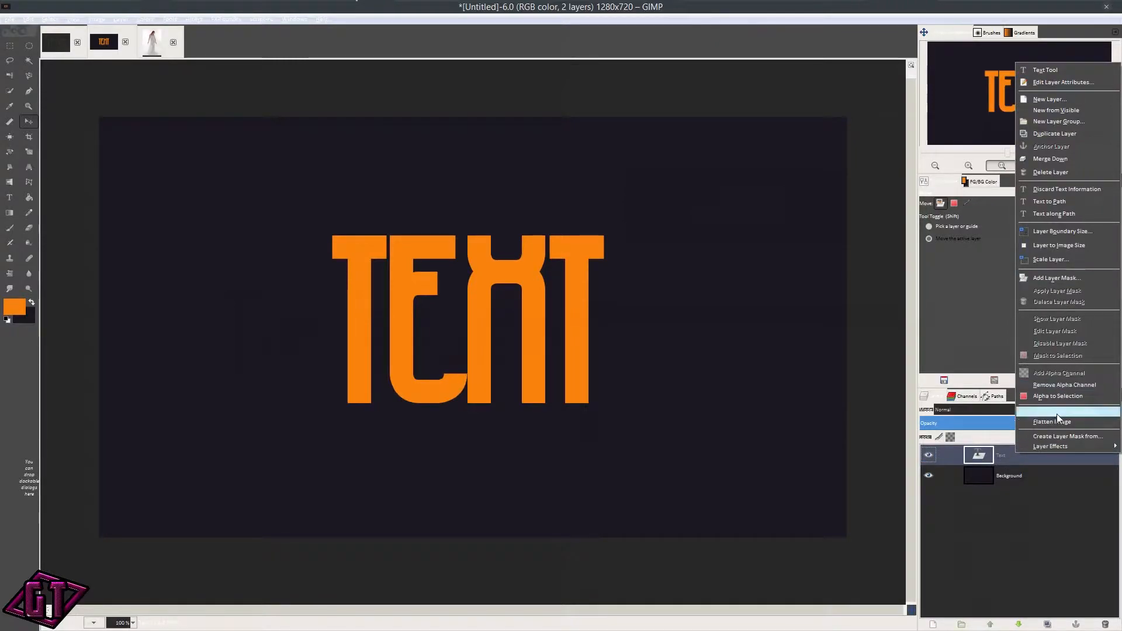
{"action": "left_click", "coordinate": [1078, 246]}
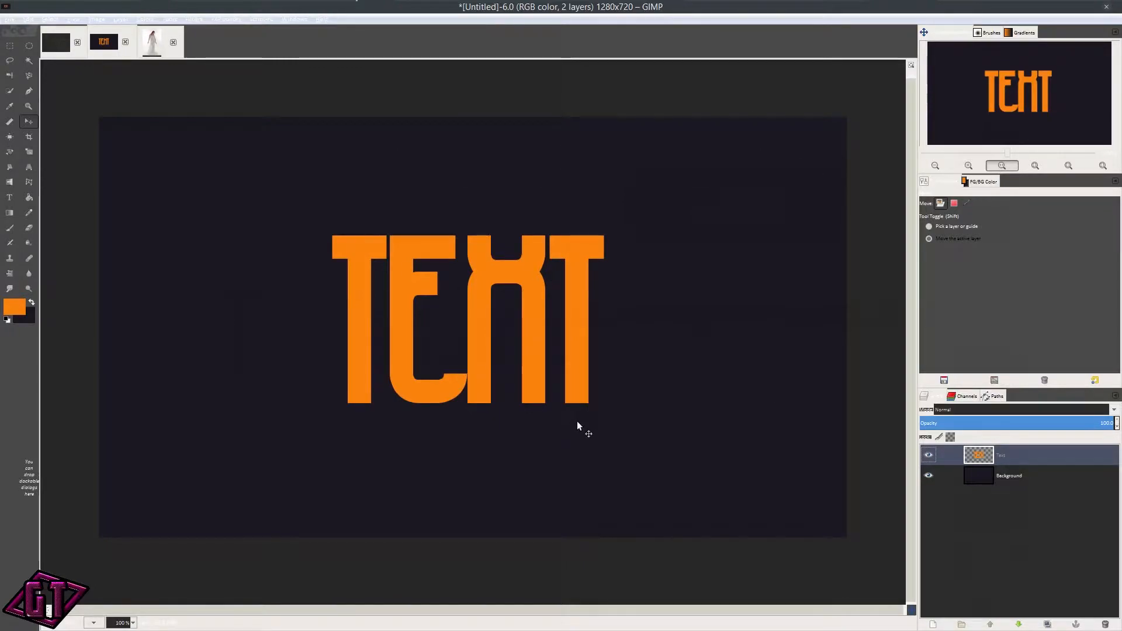
Step: Examine the layer commands available for the text layer, such as Discard Text Information, and choose the Free Select tool
{"action": "right_click", "coordinate": [1006, 452]}
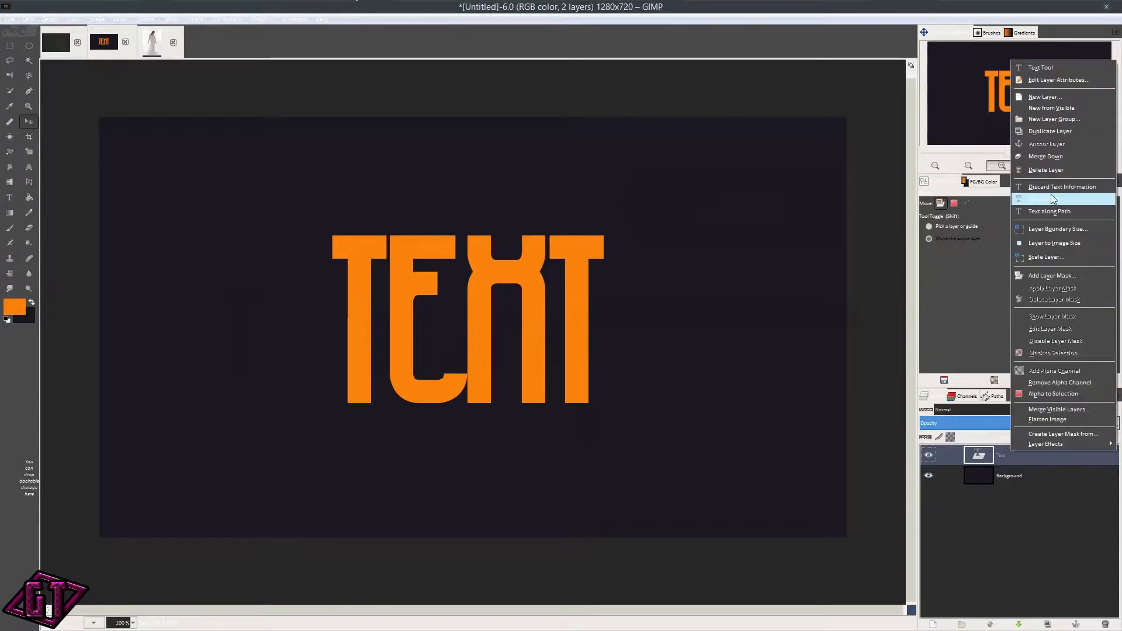
{"action": "left_click", "coordinate": [1006, 454]}
{"action": "left_click", "coordinate": [54, 15]}
{"action": "mouse_move", "coordinate": [33, 17]}
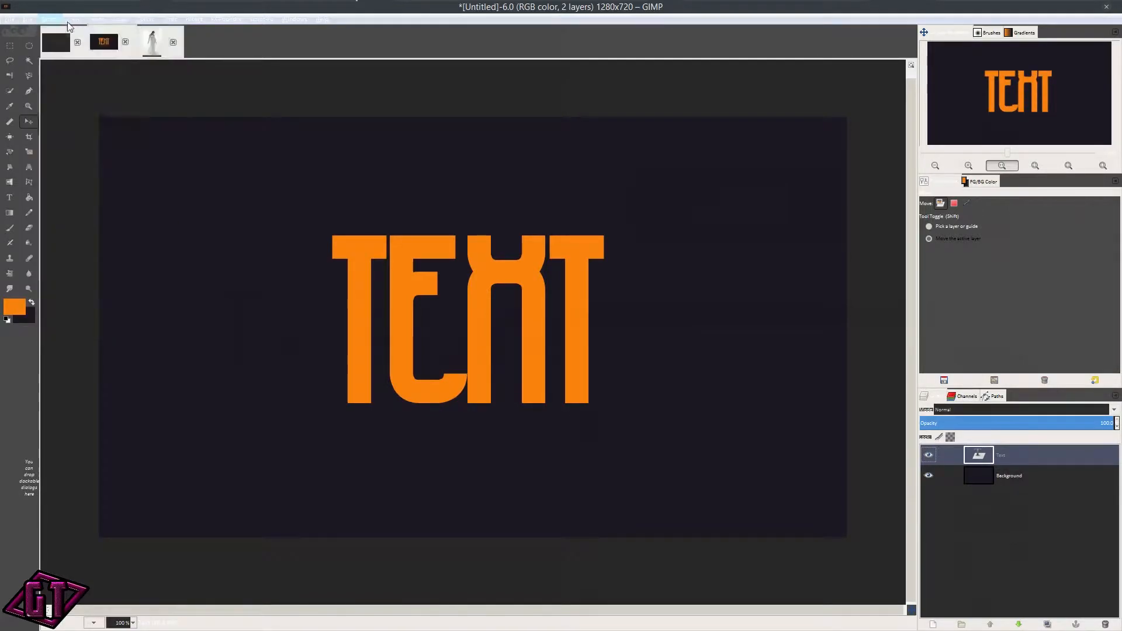
{"action": "mouse_move", "coordinate": [117, 20]}
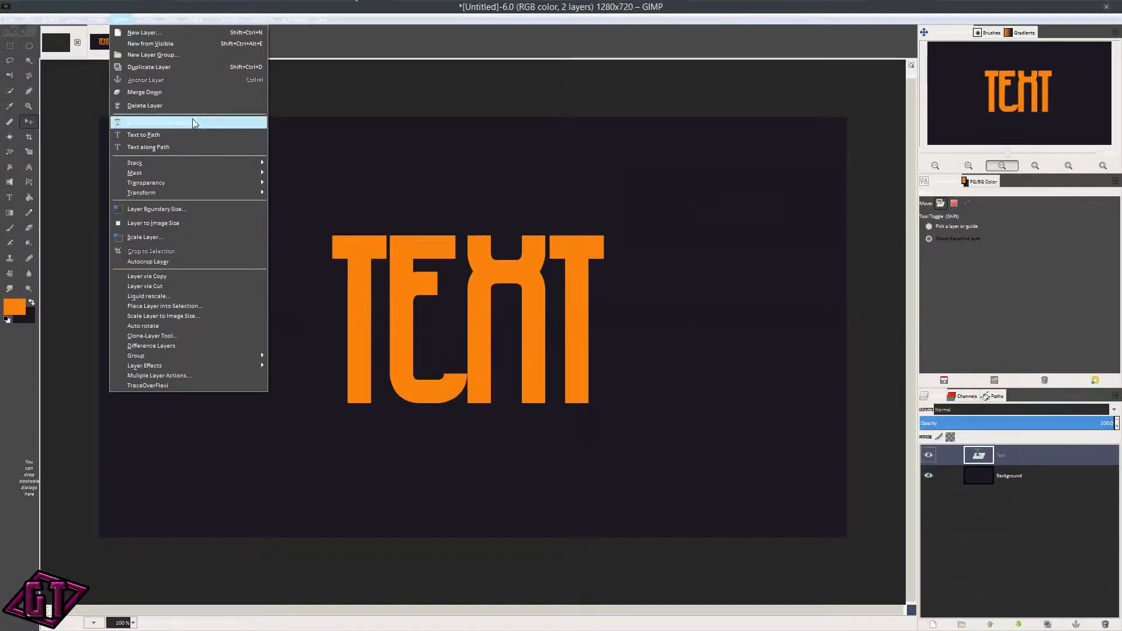
{"action": "left_click", "coordinate": [355, 80]}
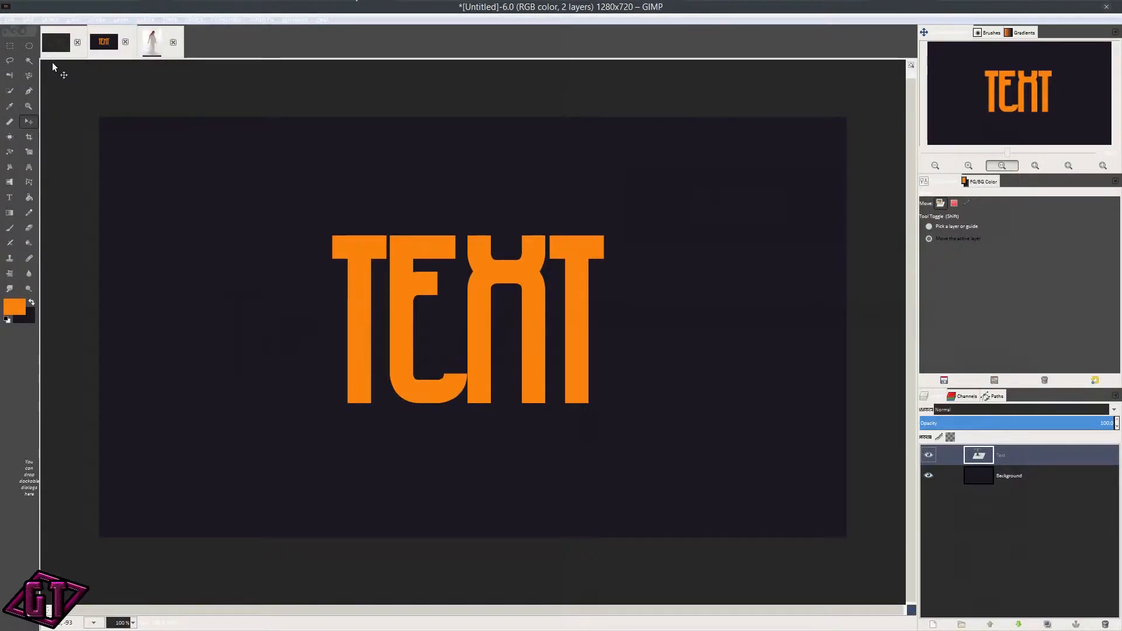
{"action": "left_click", "coordinate": [9, 60]}
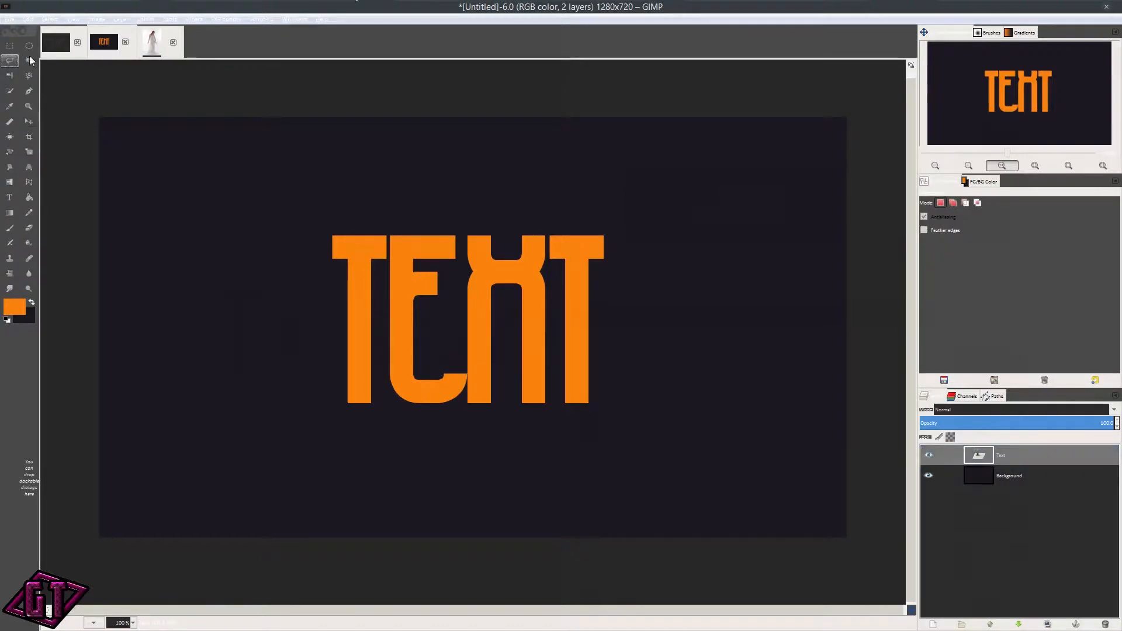
{"action": "left_click", "coordinate": [125, 19]}
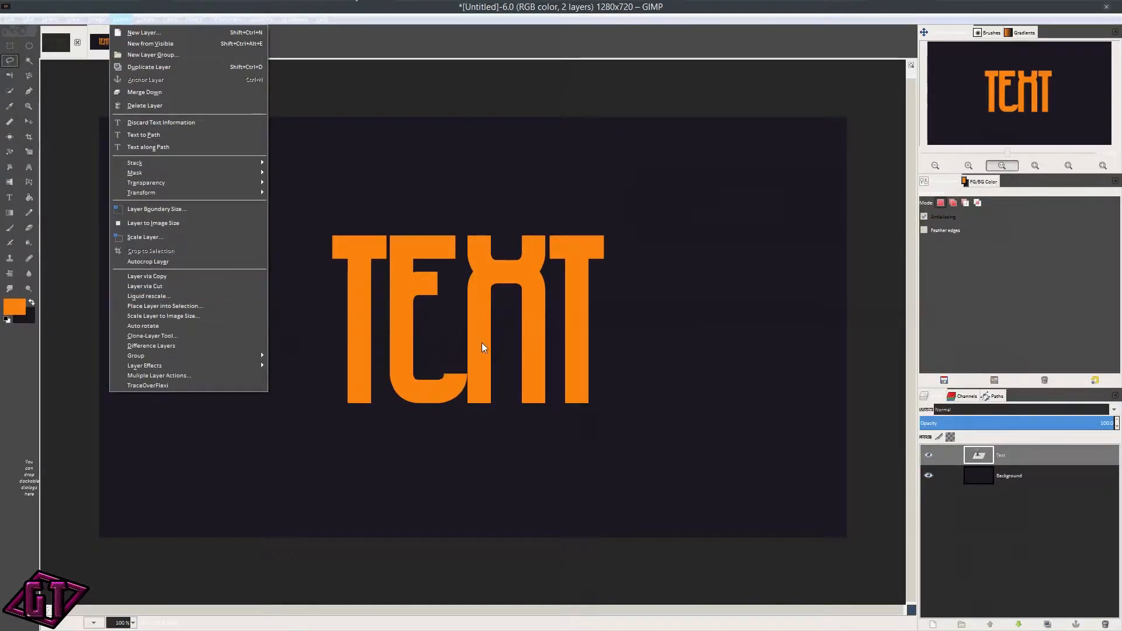
{"action": "left_click", "coordinate": [328, 324]}
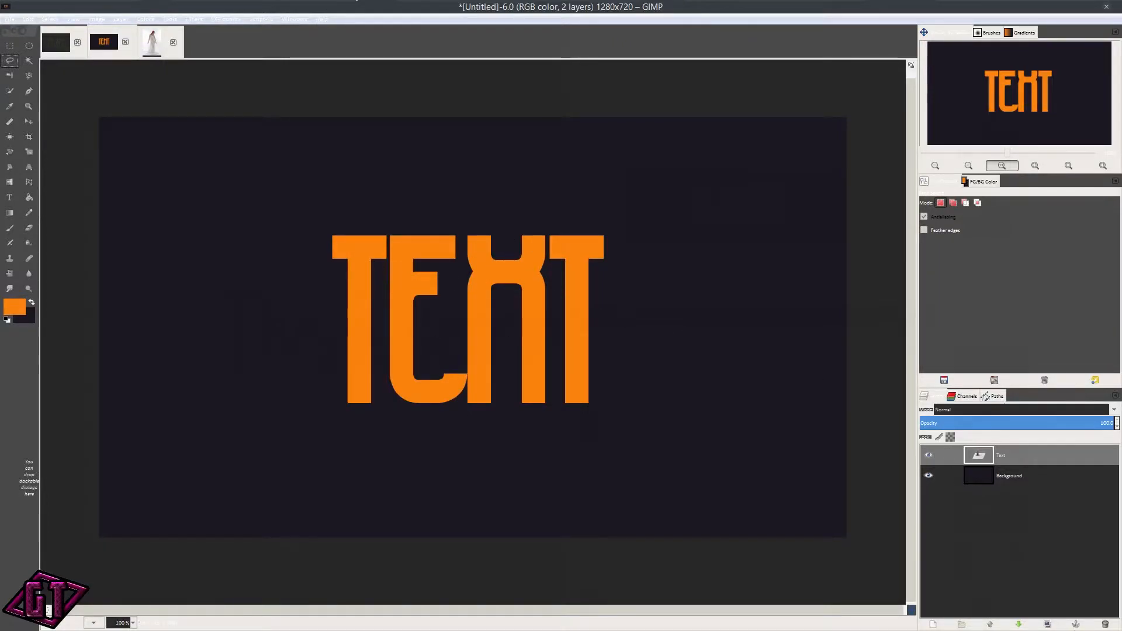
Step: Delete the TEXT layer, add a single orange letter "T" on the dark background and move it slightly upward
{"action": "left_click", "coordinate": [1105, 625]}
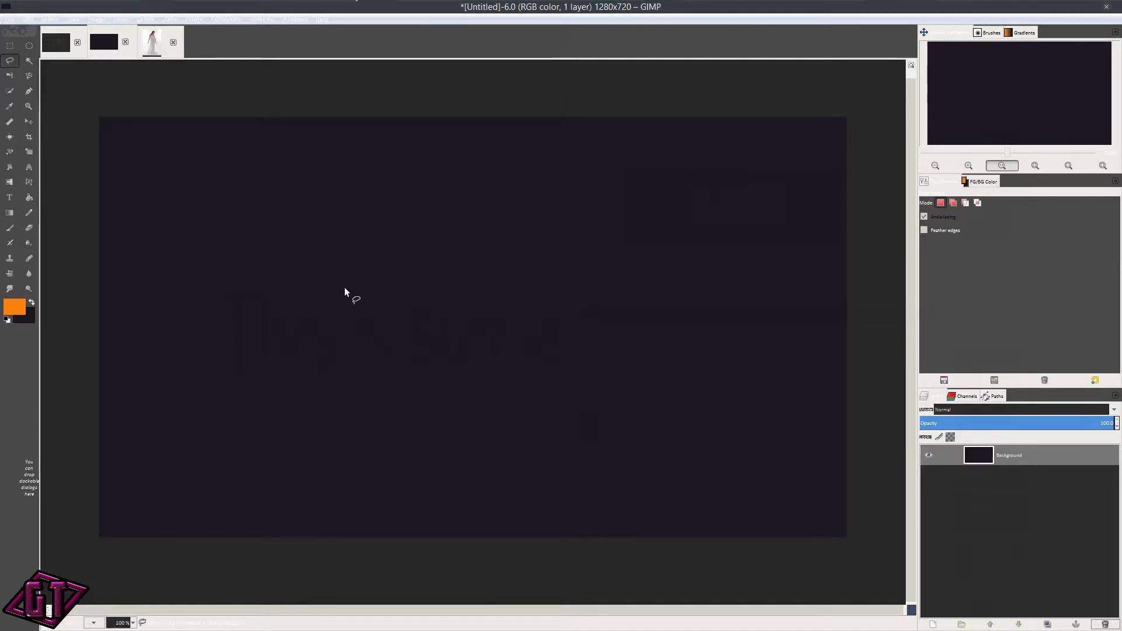
{"action": "key", "text": "t"}
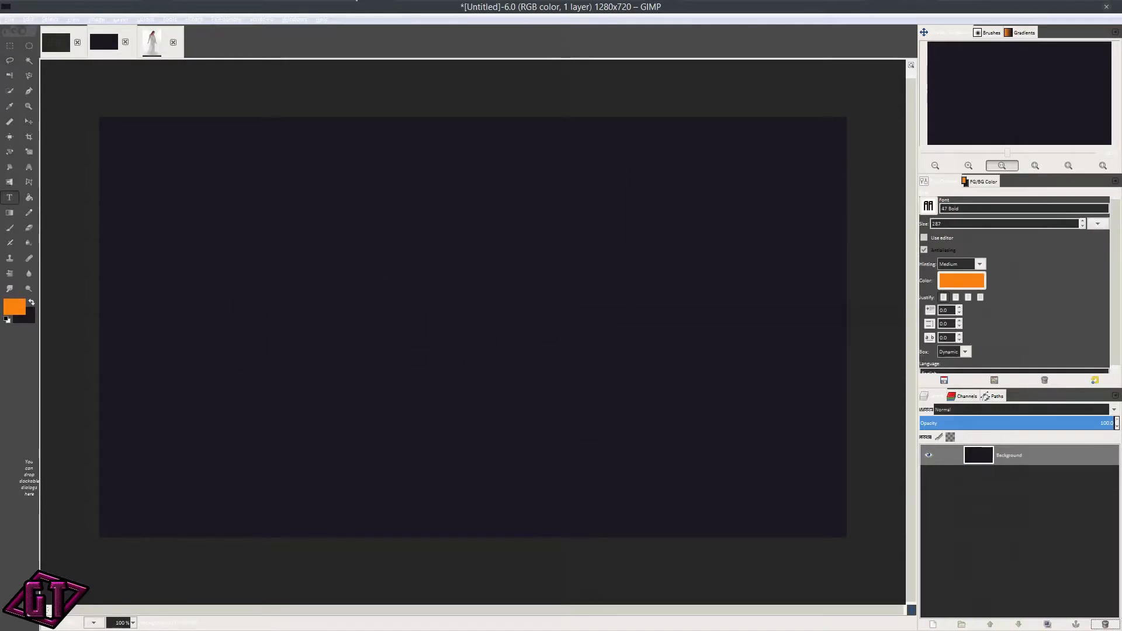
{"action": "left_click", "coordinate": [268, 275]}
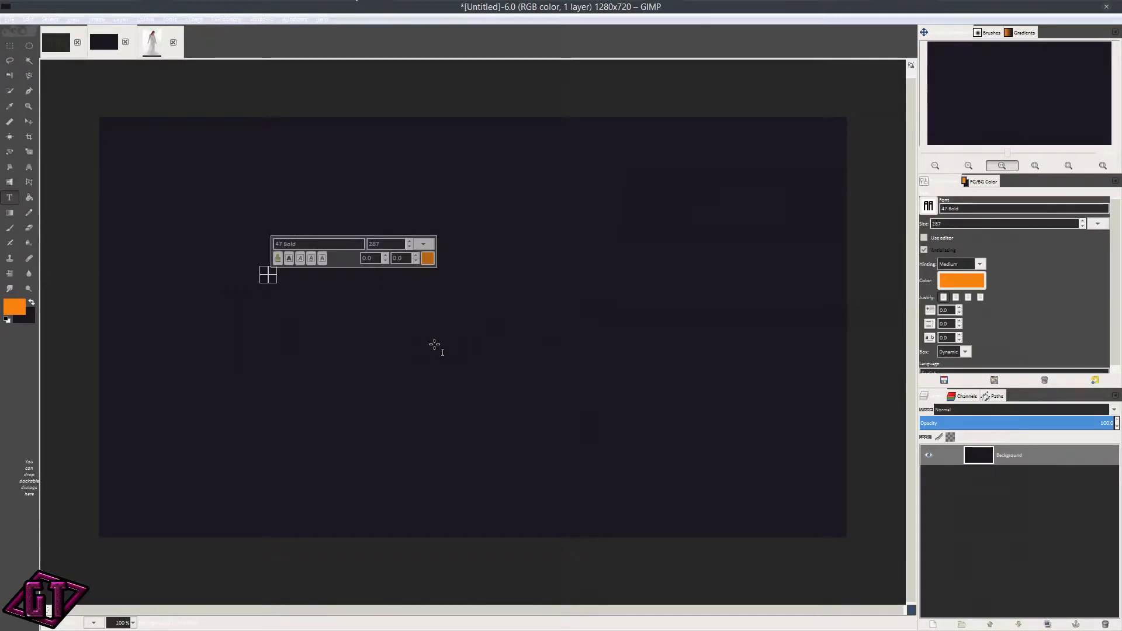
{"action": "type", "text": "T"}
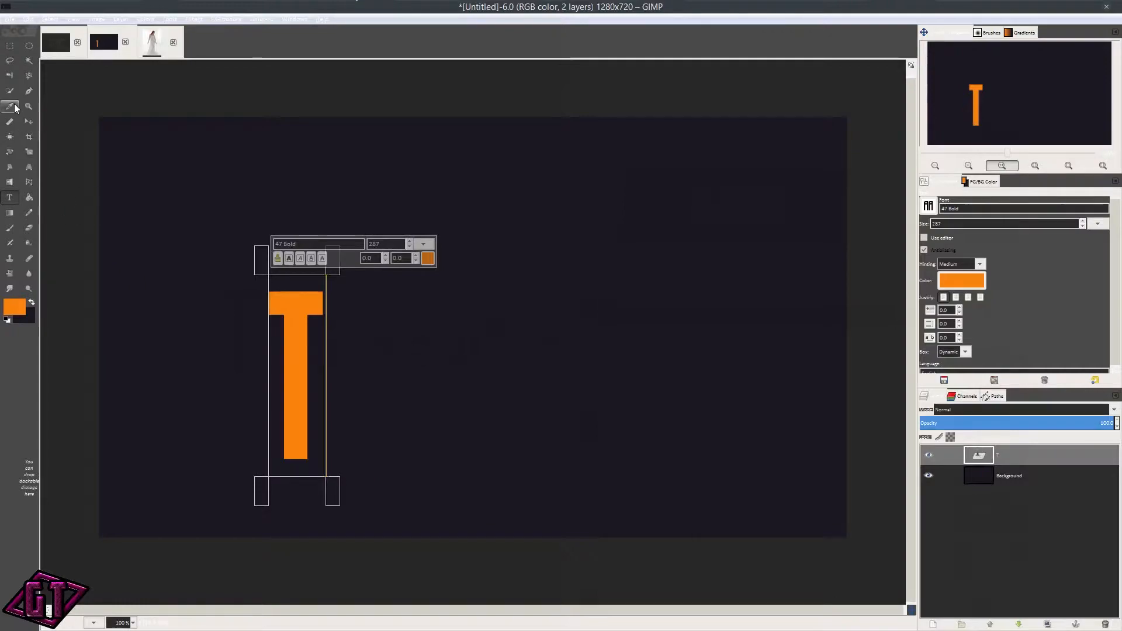
{"action": "left_click", "coordinate": [27, 122]}
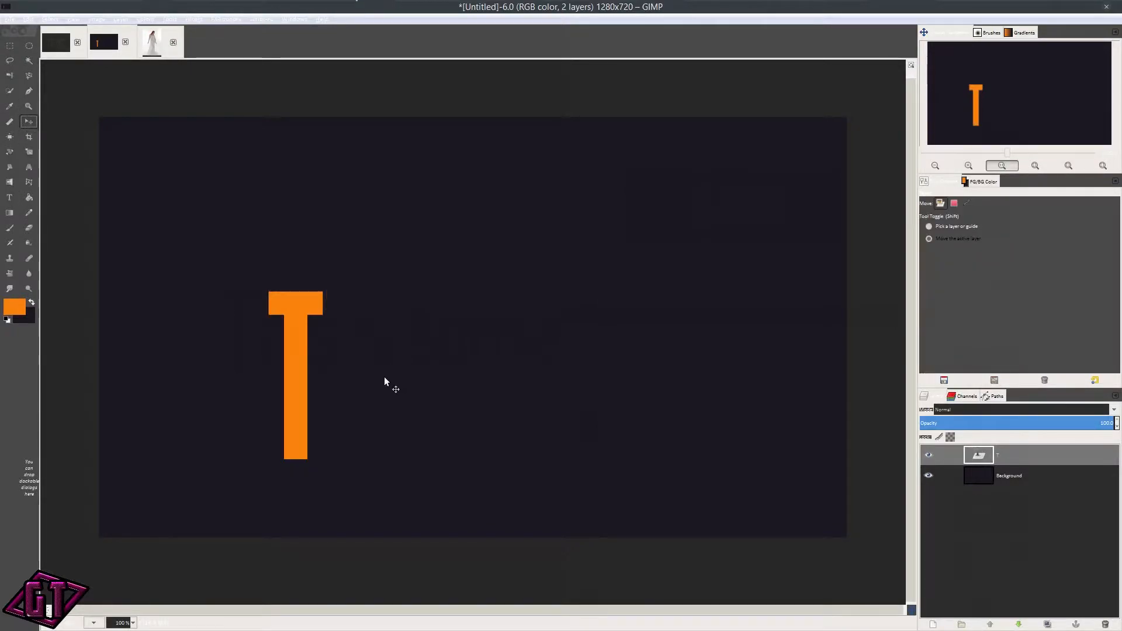
{"action": "left_click_drag", "start_coordinate": [297, 358], "coordinate": [294, 309]}
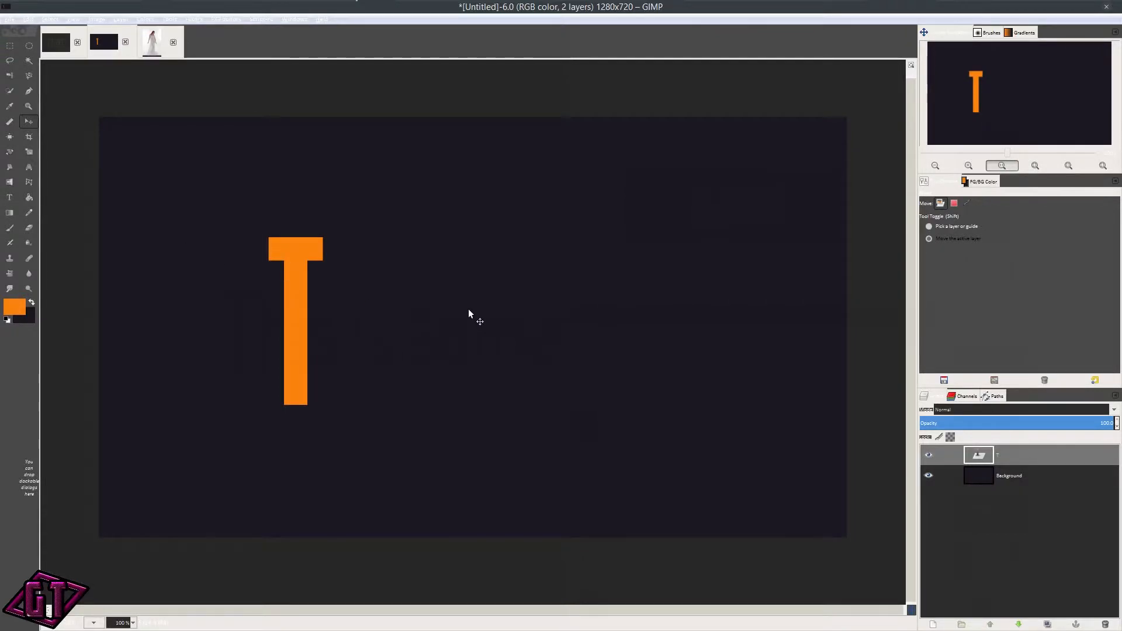
Step: Add the letter "E" as its own text layer and move it level with and beside the T
{"action": "key", "text": "t"}
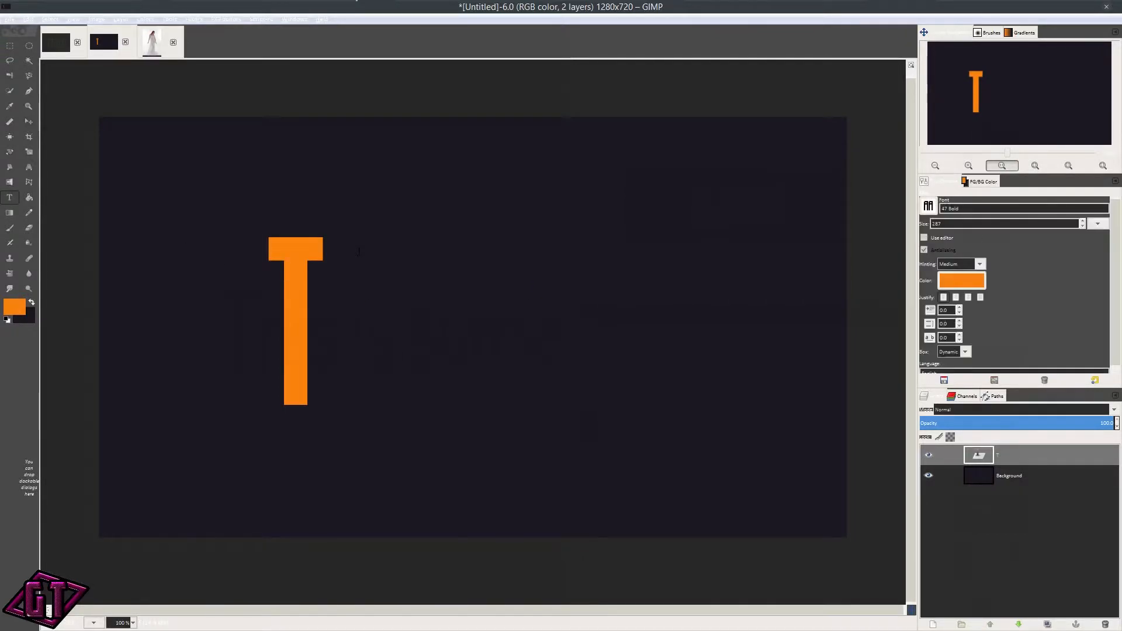
{"action": "left_click", "coordinate": [348, 244]}
{"action": "type", "text": "E"}
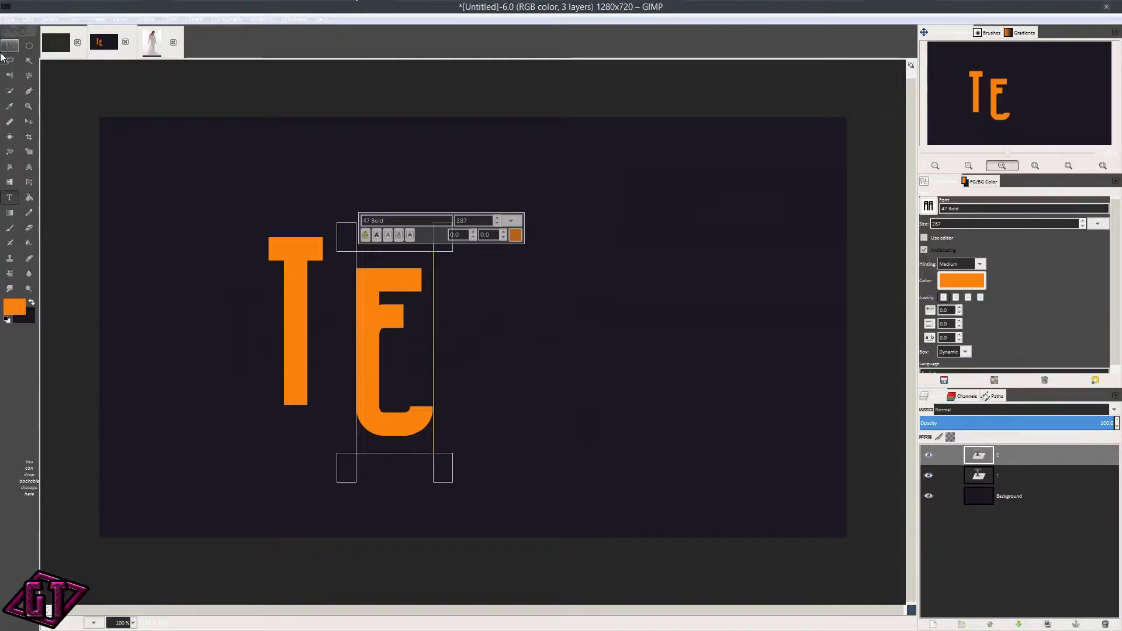
{"action": "left_click", "coordinate": [29, 121]}
{"action": "left_click_drag", "start_coordinate": [353, 329], "coordinate": [345, 301]}
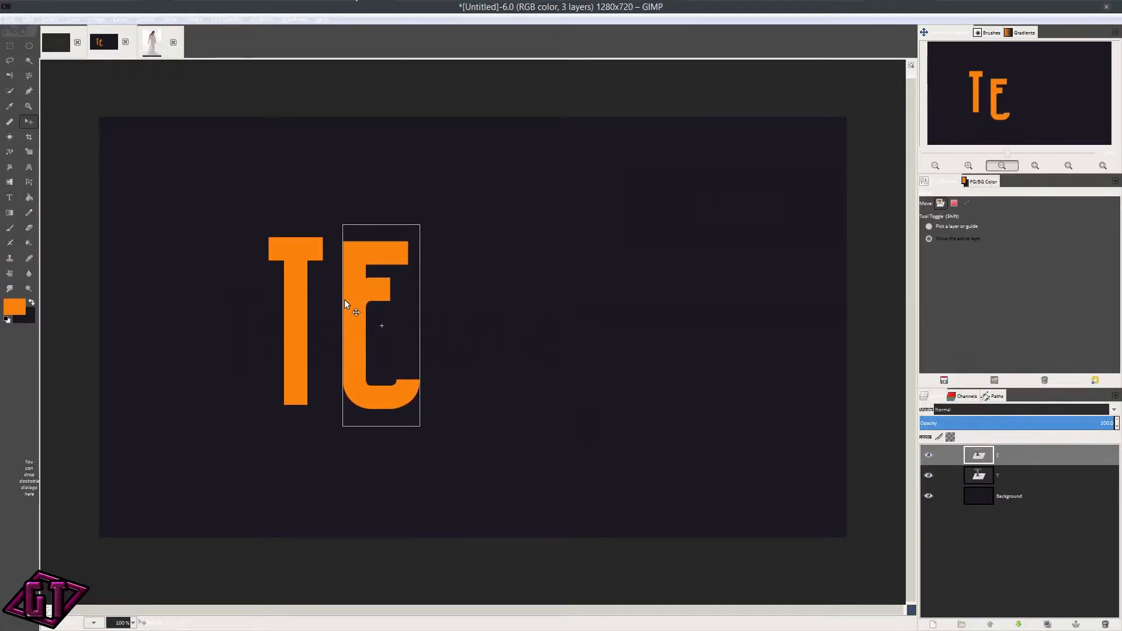
Step: Add the letter "X" as a separate text layer and move it level with and beside the E
{"action": "key", "text": "t"}
{"action": "left_click", "coordinate": [460, 280]}
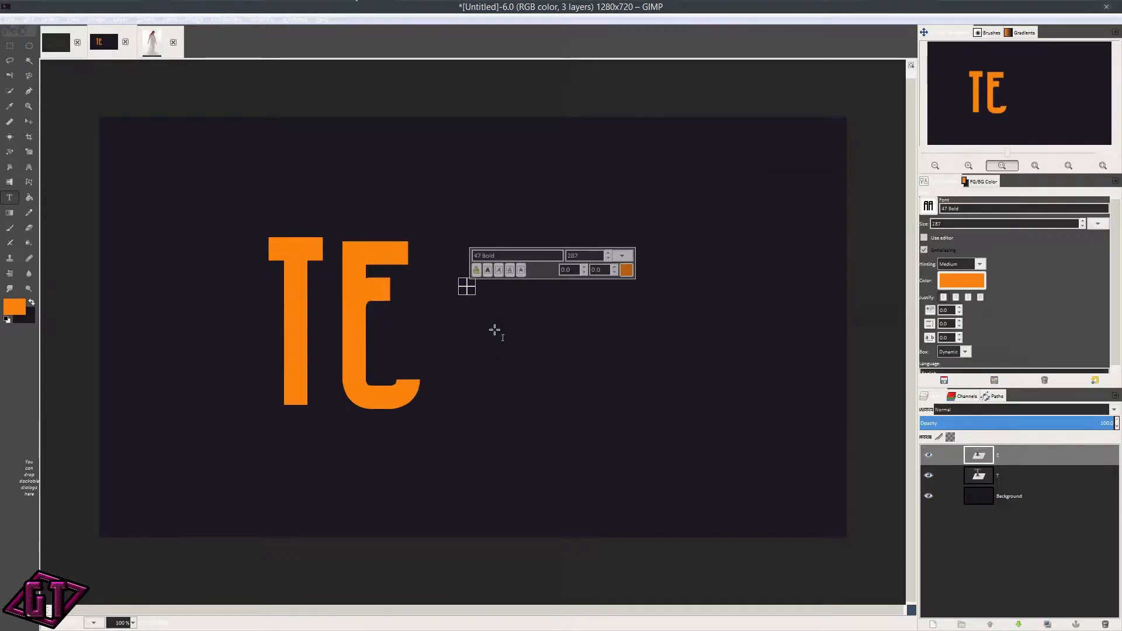
{"action": "type", "text": "X"}
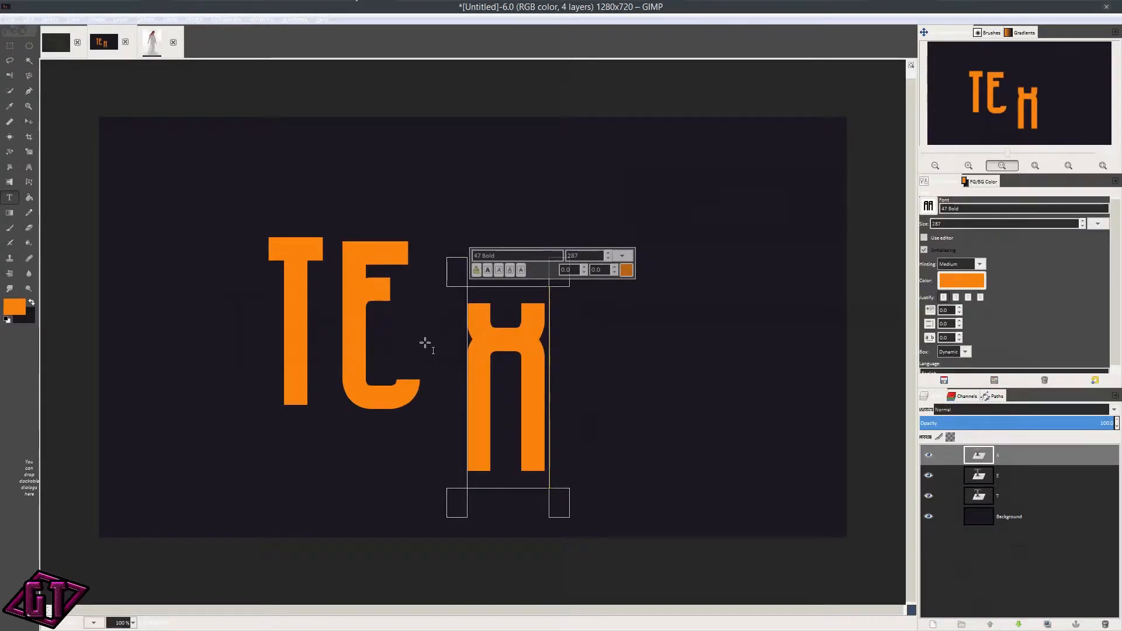
{"action": "left_click", "coordinate": [28, 121]}
{"action": "left_click_drag", "start_coordinate": [527, 396], "coordinate": [494, 339]}
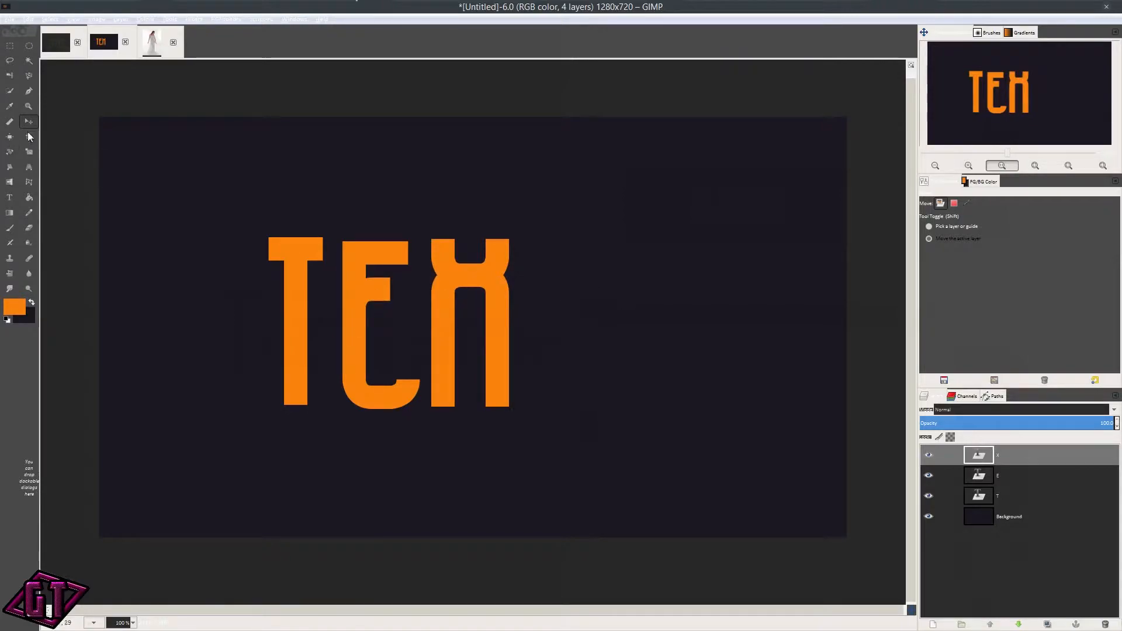
Step: Activate the T layer, outline the upper part of the letter with a freehand selection and clear the selection
{"action": "left_click", "coordinate": [9, 61]}
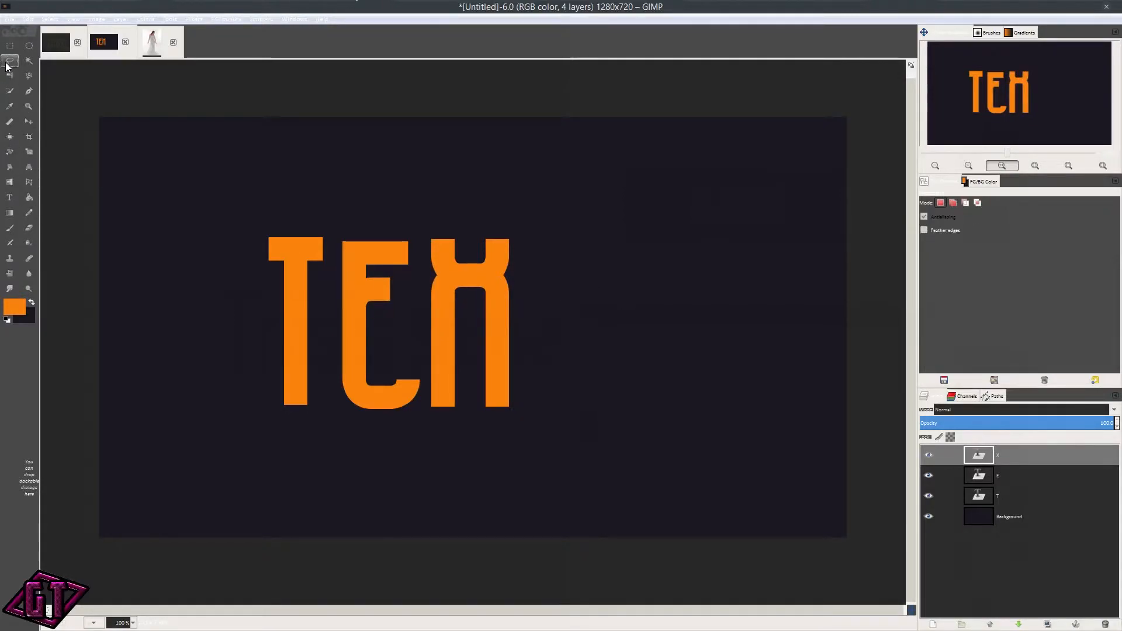
{"action": "left_click", "coordinate": [1001, 497]}
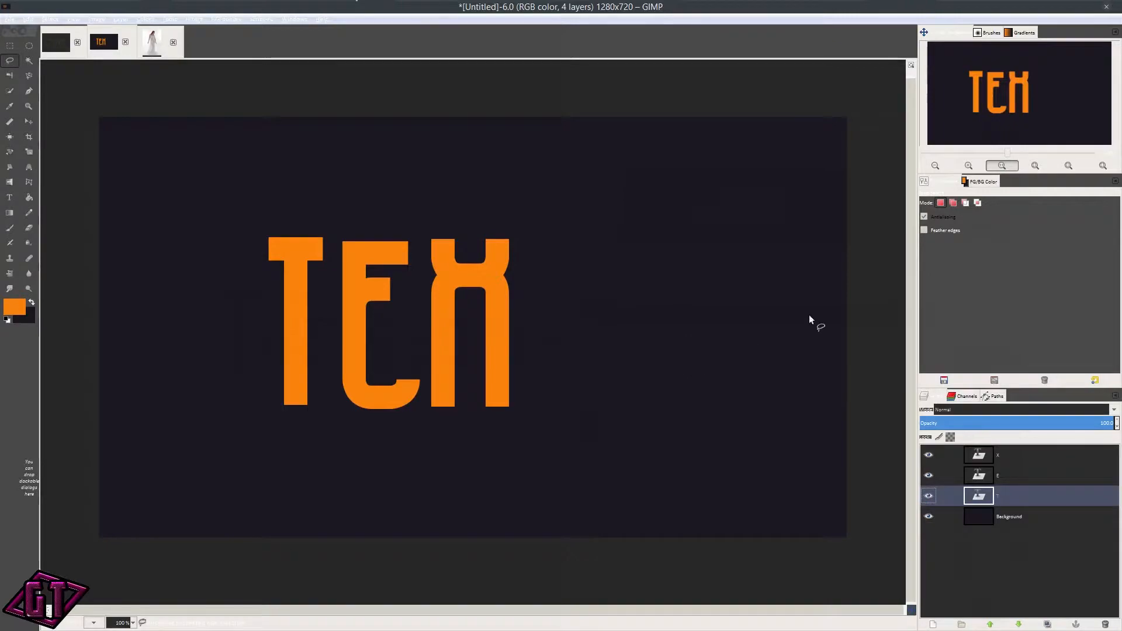
{"action": "mouse_move", "coordinate": [227, 234]}
{"action": "left_mouse_down"}
{"action": "mouse_move", "coordinate": [253, 292]}
{"action": "mouse_move", "coordinate": [287, 318]}
{"action": "mouse_move", "coordinate": [332, 280]}
{"action": "mouse_move", "coordinate": [335, 216]}
{"action": "mouse_move", "coordinate": [353, 204]}
{"action": "mouse_move", "coordinate": [378, 219]}
{"action": "mouse_move", "coordinate": [406, 206]}
{"action": "mouse_move", "coordinate": [316, 164]}
{"action": "mouse_move", "coordinate": [299, 184]}
{"action": "mouse_move", "coordinate": [263, 189]}
{"action": "mouse_move", "coordinate": [242, 172]}
{"action": "mouse_move", "coordinate": [244, 220]}
{"action": "mouse_move", "coordinate": [223, 205]}
{"action": "mouse_move", "coordinate": [205, 213]}
{"action": "mouse_move", "coordinate": [227, 235]}
{"action": "left_mouse_up"}
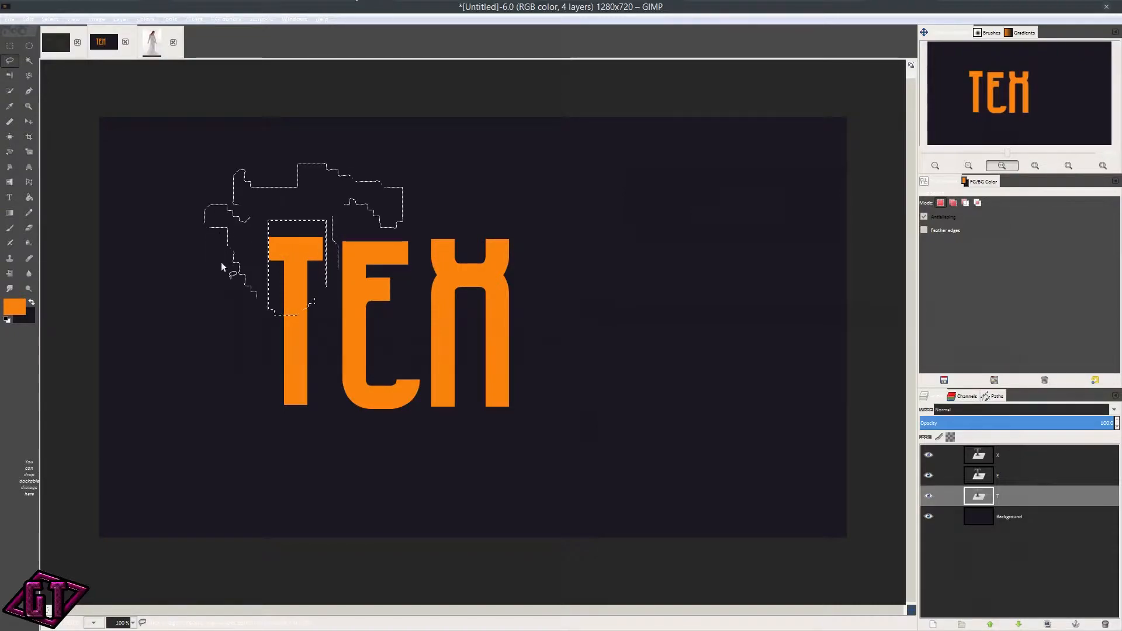
{"action": "key", "text": "ctrl+shift+a"}
Step: Try a Free Select outline mixing freehand and straight segments in the area above and beside the T, and clear it
{"action": "left_click_drag", "start_coordinate": [128, 169], "coordinate": [137, 180]}
{"action": "left_click_drag", "start_coordinate": [221, 306], "coordinate": [222, 304]}
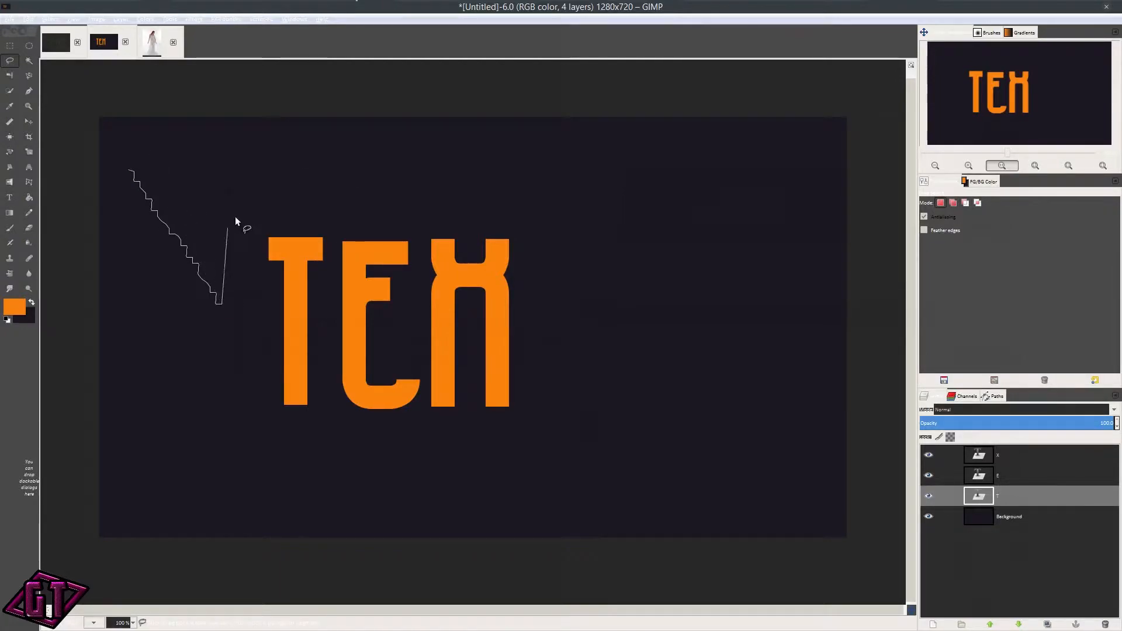
{"action": "left_click", "coordinate": [245, 181]}
{"action": "left_click", "coordinate": [367, 164]}
{"action": "left_click", "coordinate": [356, 193]}
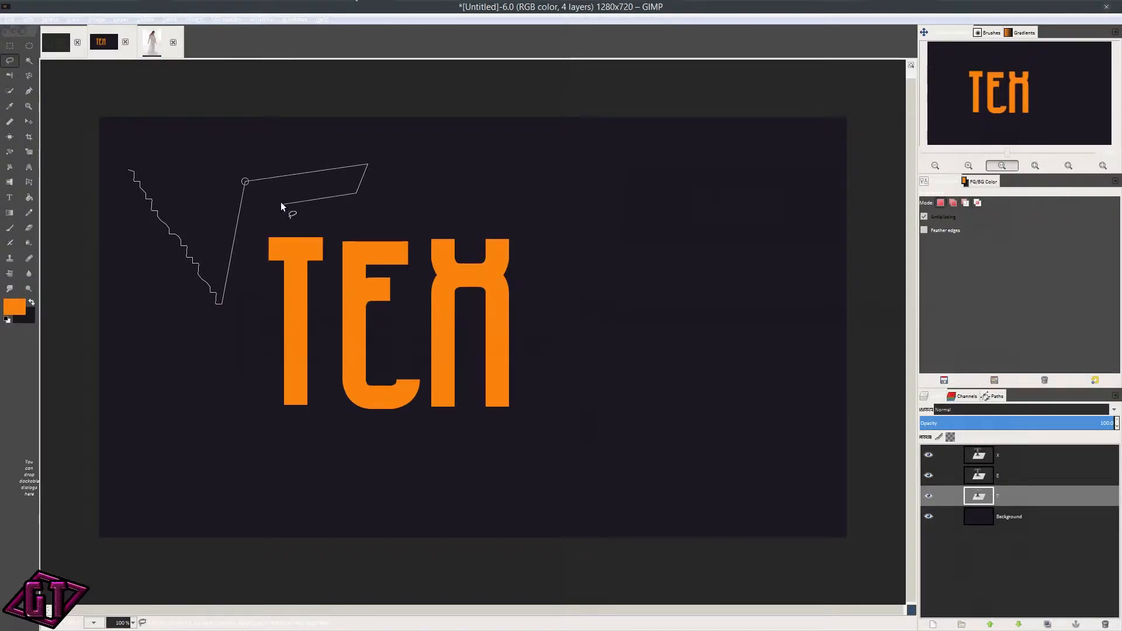
{"action": "right_click", "coordinate": [315, 206]}
{"action": "left_click", "coordinate": [276, 199]}
{"action": "left_click_drag", "start_coordinate": [235, 222], "coordinate": [210, 217]}
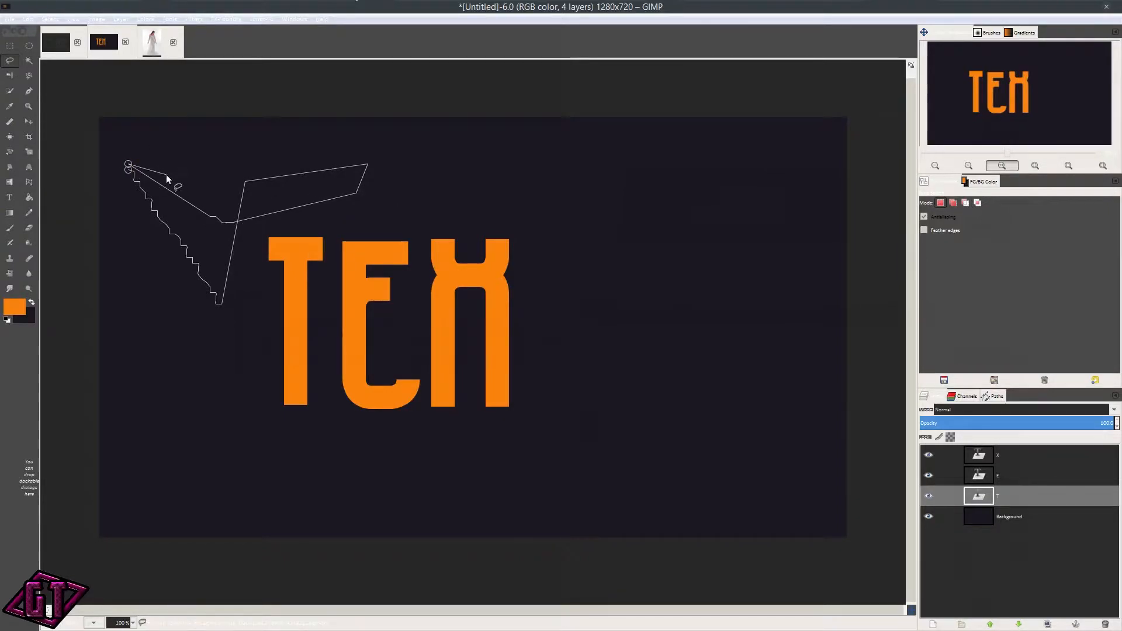
{"action": "left_click", "coordinate": [129, 168]}
{"action": "key", "text": "ctrl+shift+a"}
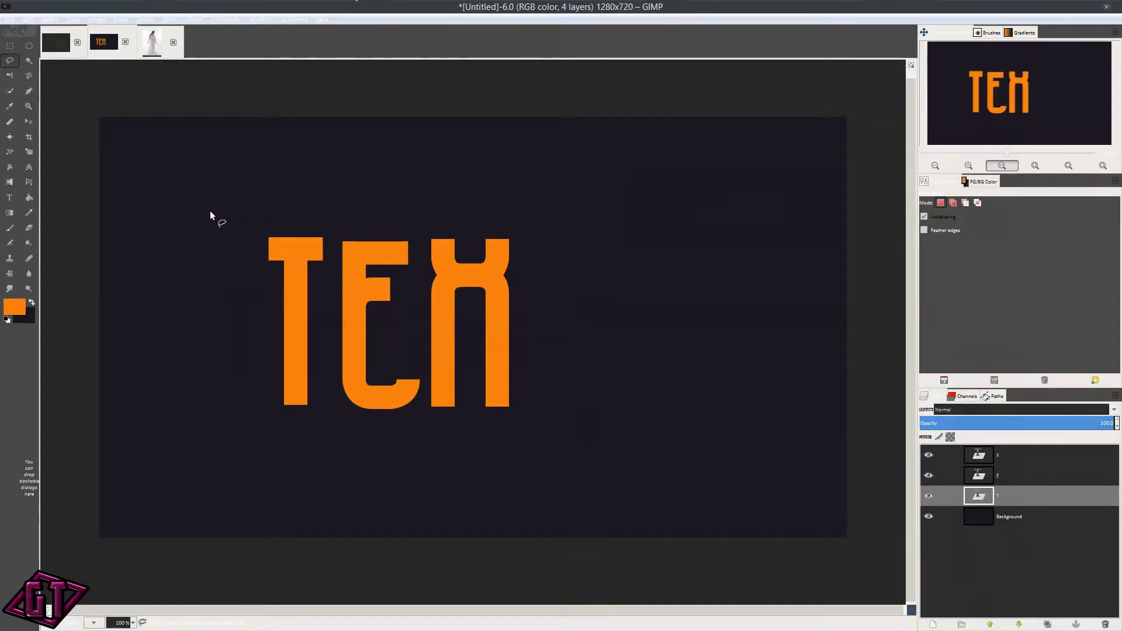
Step: Outline an angular piece of the upper T with straight Free Select segments and cut it out with Layer via Cut
{"action": "left_click", "coordinate": [268, 281]}
{"action": "left_click", "coordinate": [262, 322]}
{"action": "left_click", "coordinate": [316, 318]}
{"action": "left_click", "coordinate": [282, 270]}
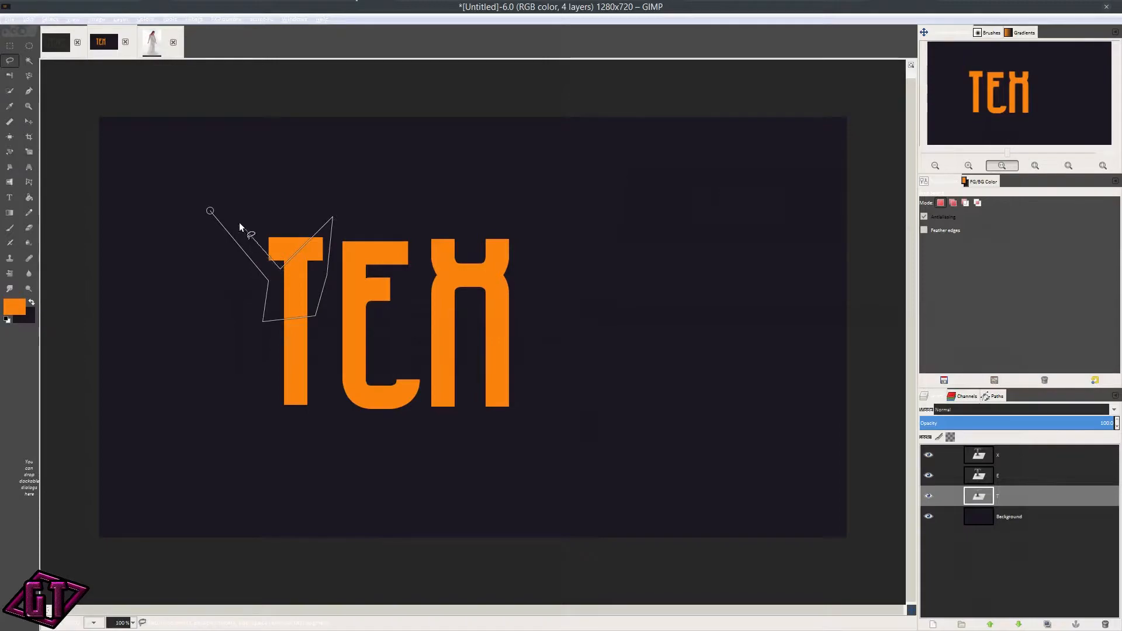
{"action": "left_click", "coordinate": [211, 212]}
{"action": "left_click", "coordinate": [211, 211]}
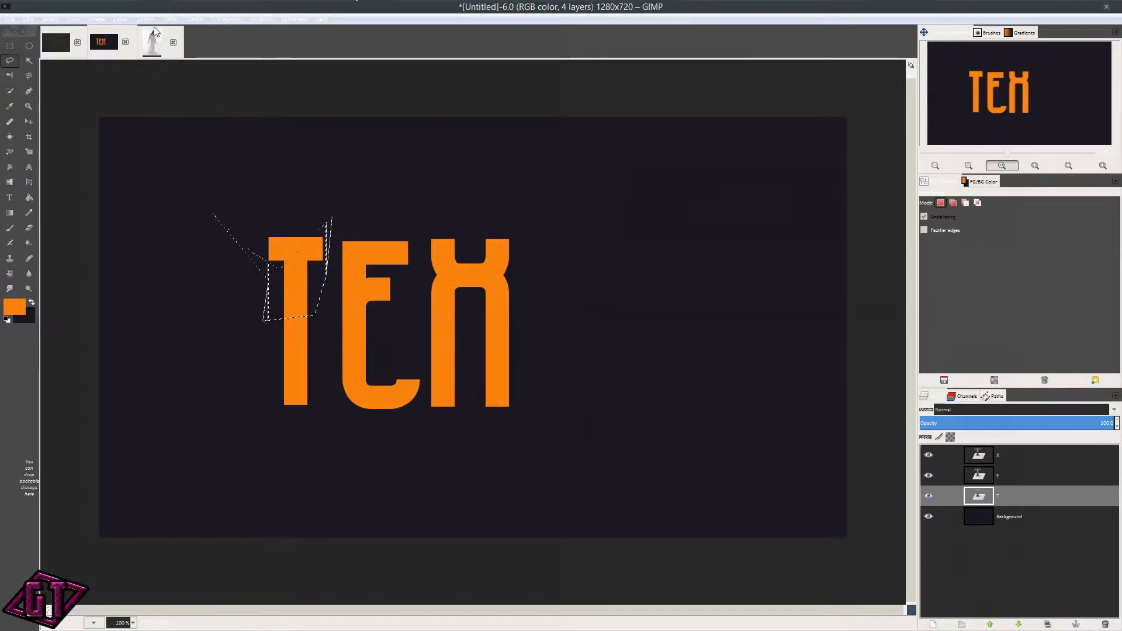
{"action": "left_click", "coordinate": [121, 19]}
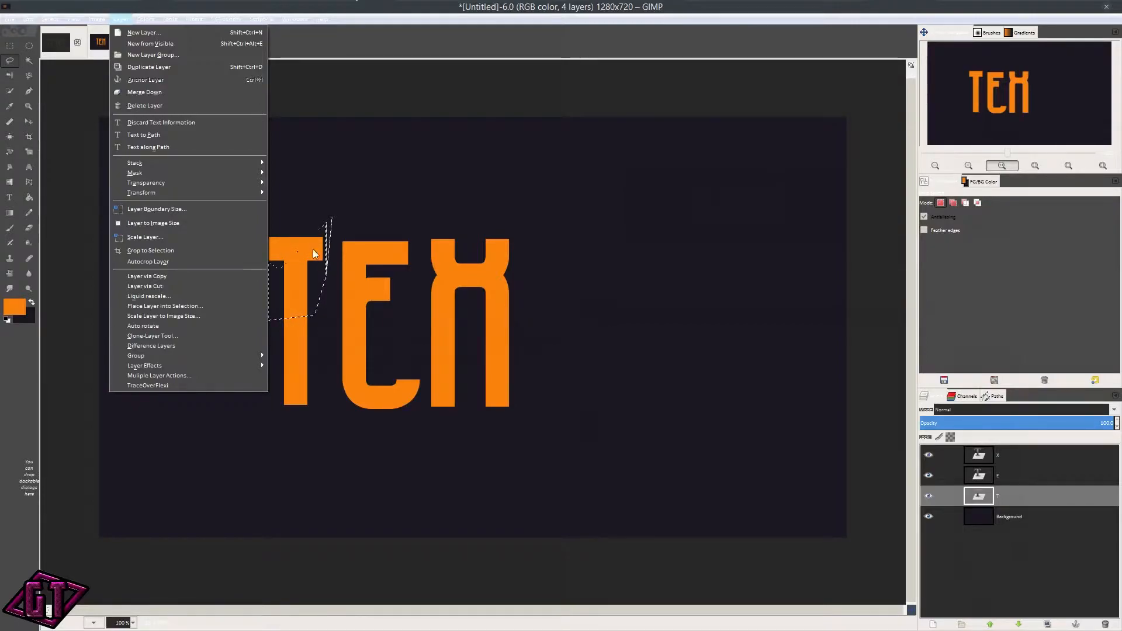
{"action": "left_click", "coordinate": [175, 286]}
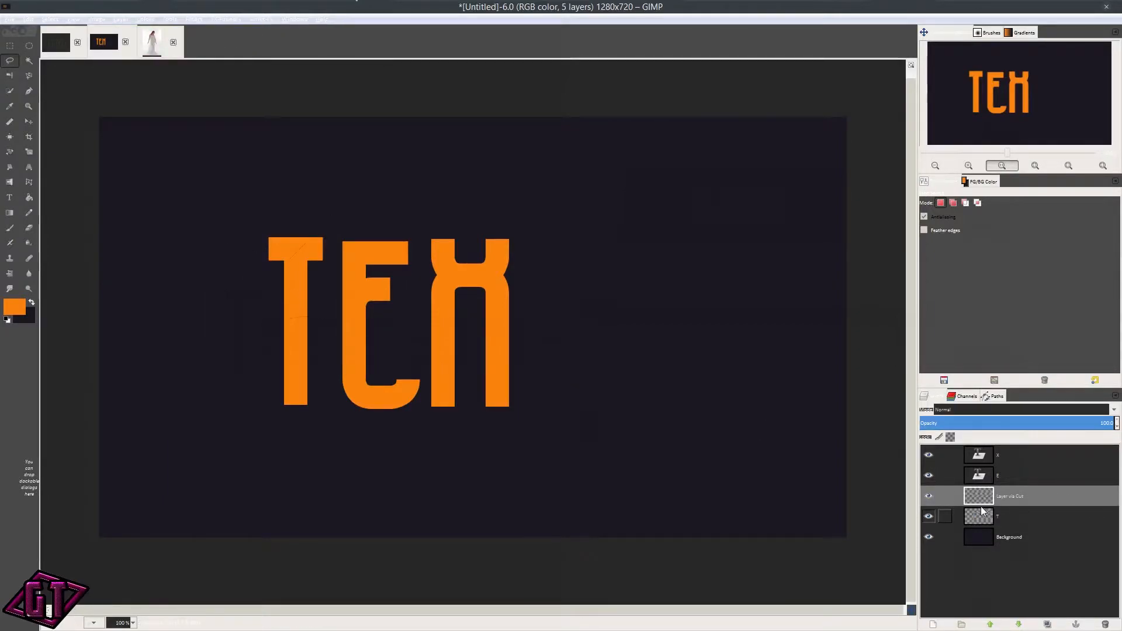
Step: Hide the E and X layers and view the cut piece and the remaining parts of the T separately
{"action": "left_click", "coordinate": [929, 516]}
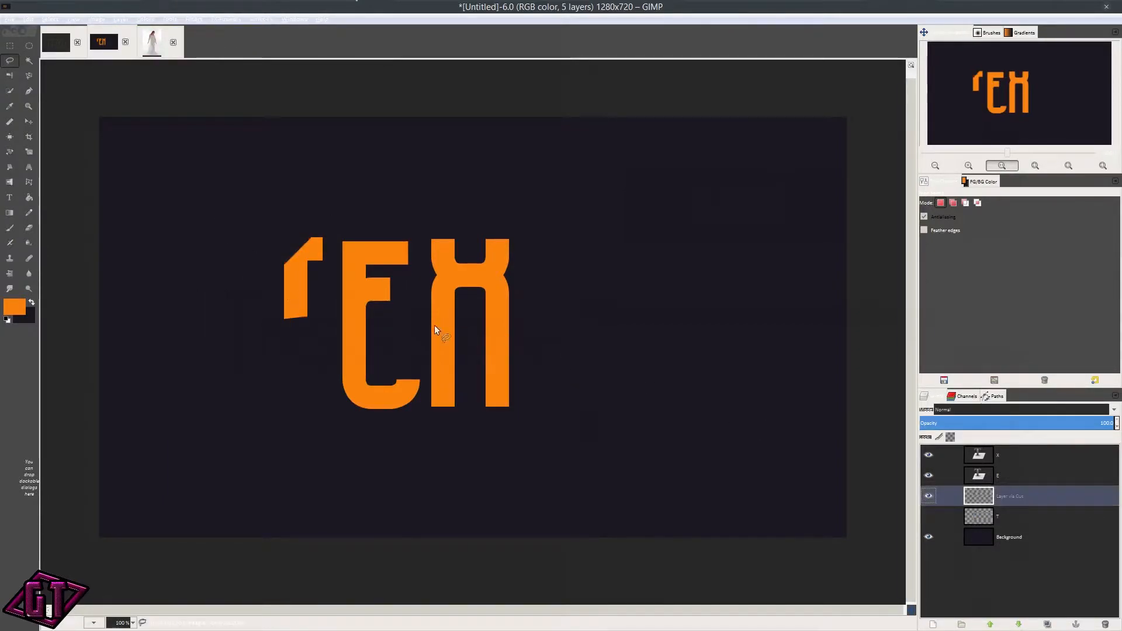
{"action": "left_click", "coordinate": [925, 476]}
{"action": "left_click", "coordinate": [928, 456]}
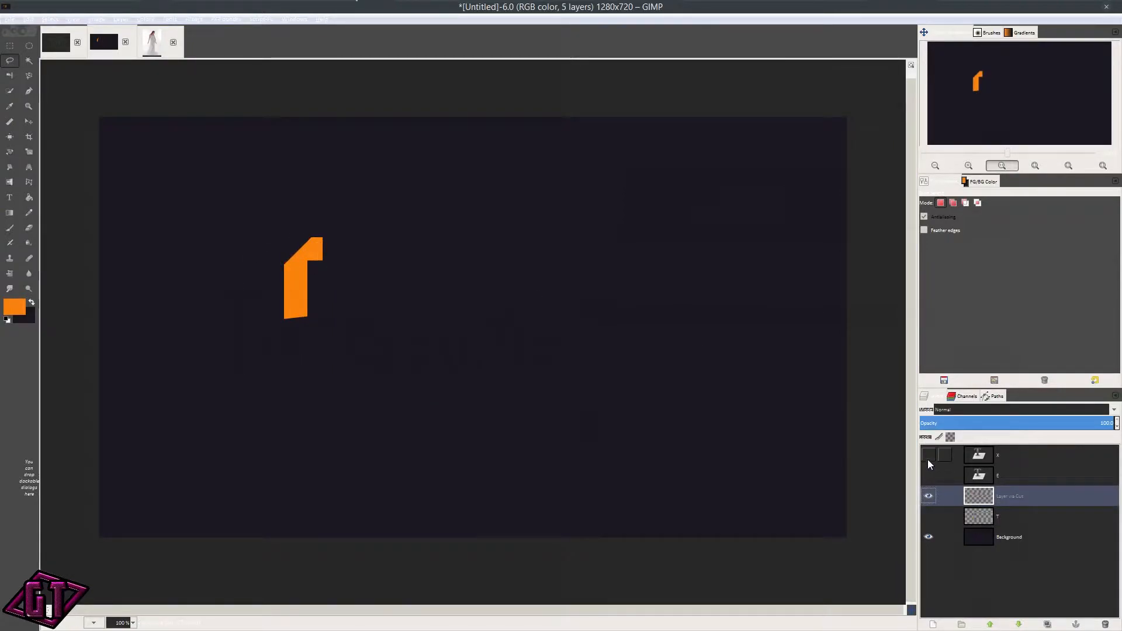
{"action": "left_click", "coordinate": [929, 517]}
{"action": "left_click", "coordinate": [929, 498]}
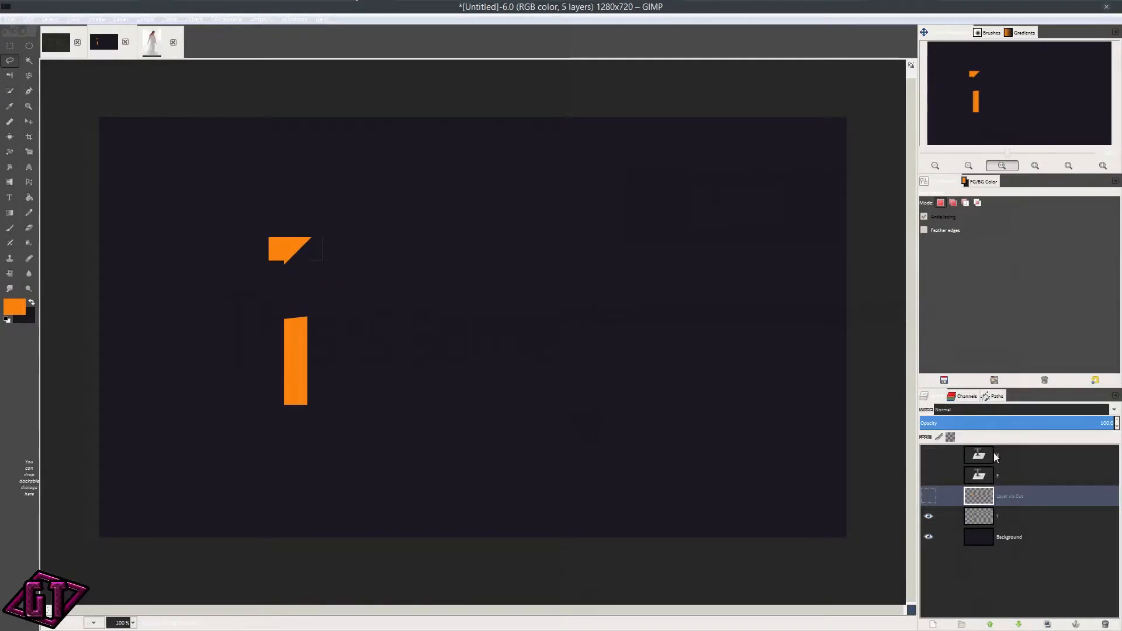
Step: Show the first cut piece, activate the T layer, outline the lower part of its stem and split it off with Layer via Cut
{"action": "left_click", "coordinate": [1003, 522]}
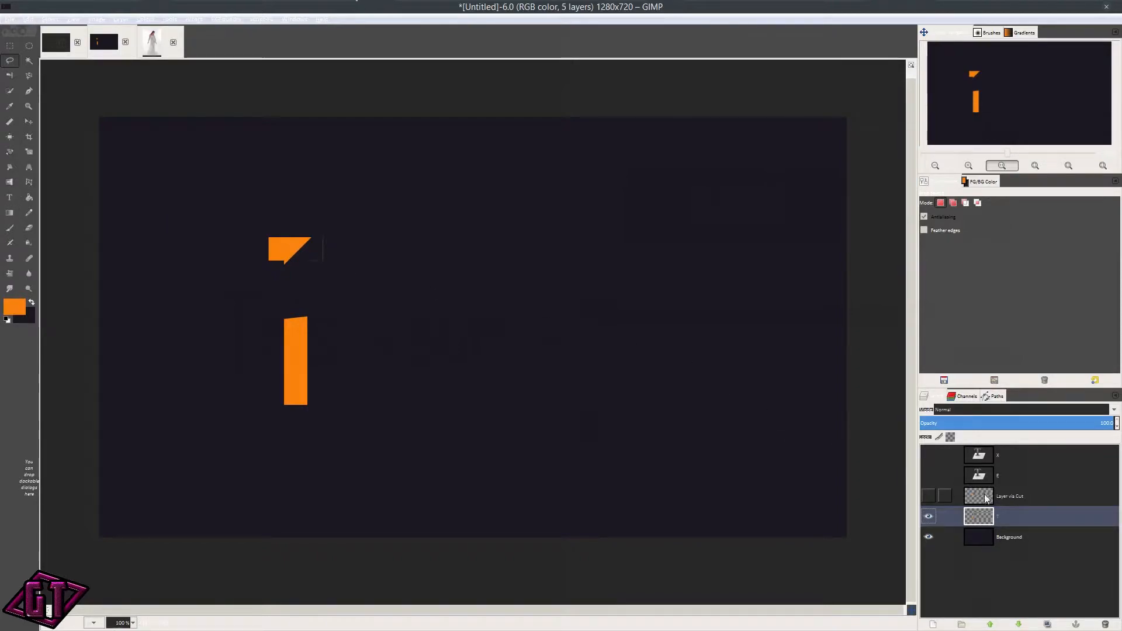
{"action": "left_click", "coordinate": [929, 497]}
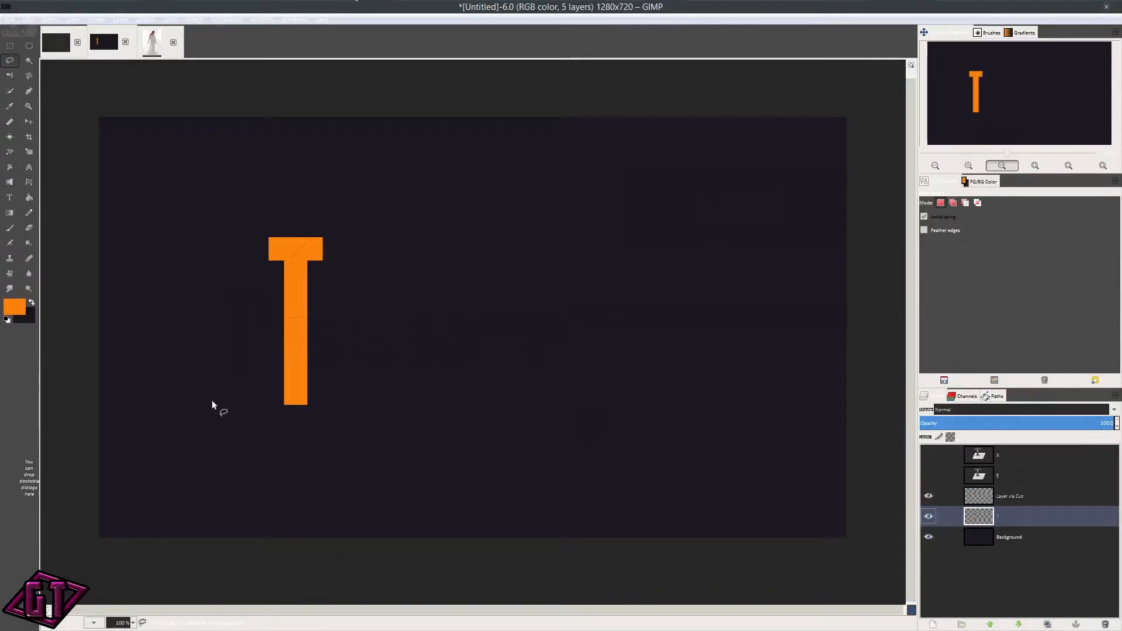
{"action": "left_click_drag", "start_coordinate": [257, 334], "coordinate": [285, 347]}
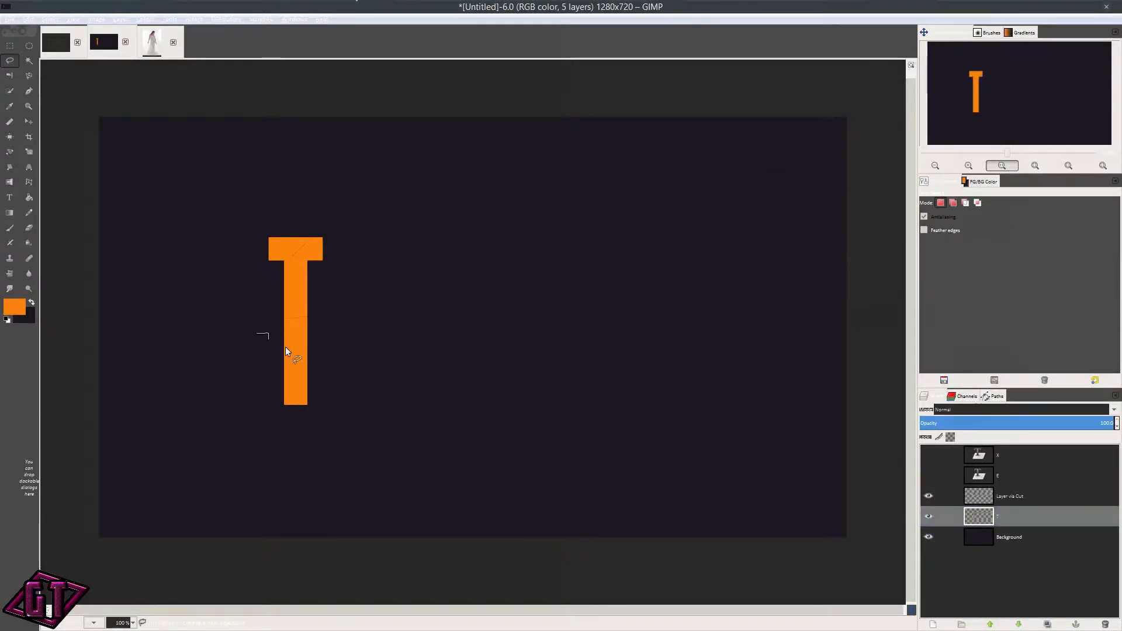
{"action": "left_click", "coordinate": [332, 375]}
{"action": "left_click", "coordinate": [310, 421]}
{"action": "left_click", "coordinate": [257, 333]}
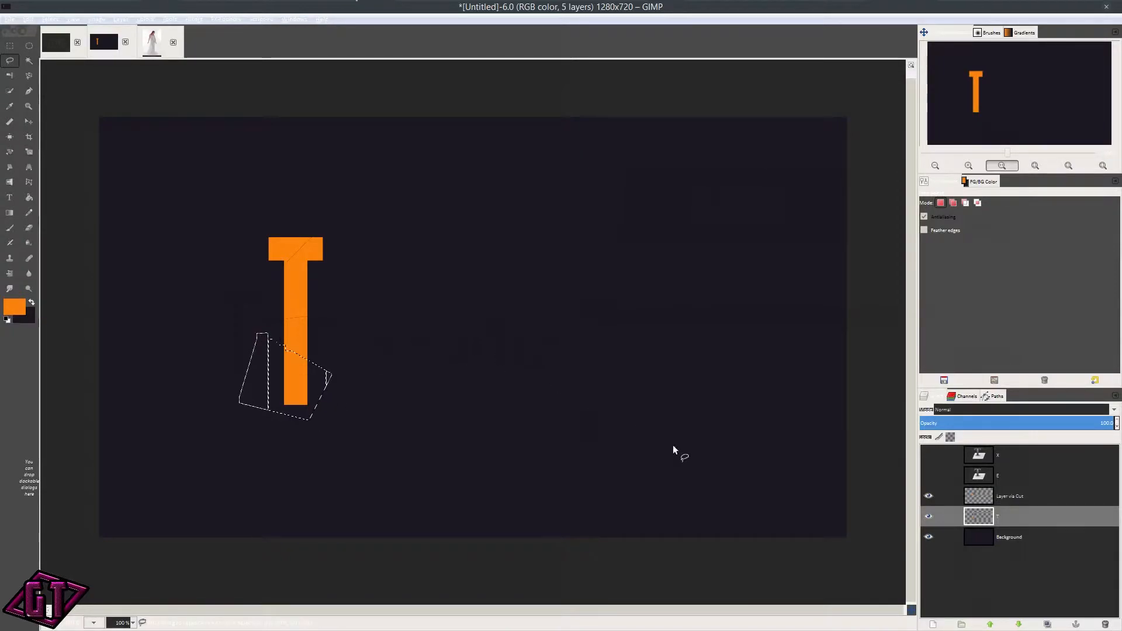
{"action": "left_click", "coordinate": [1028, 517]}
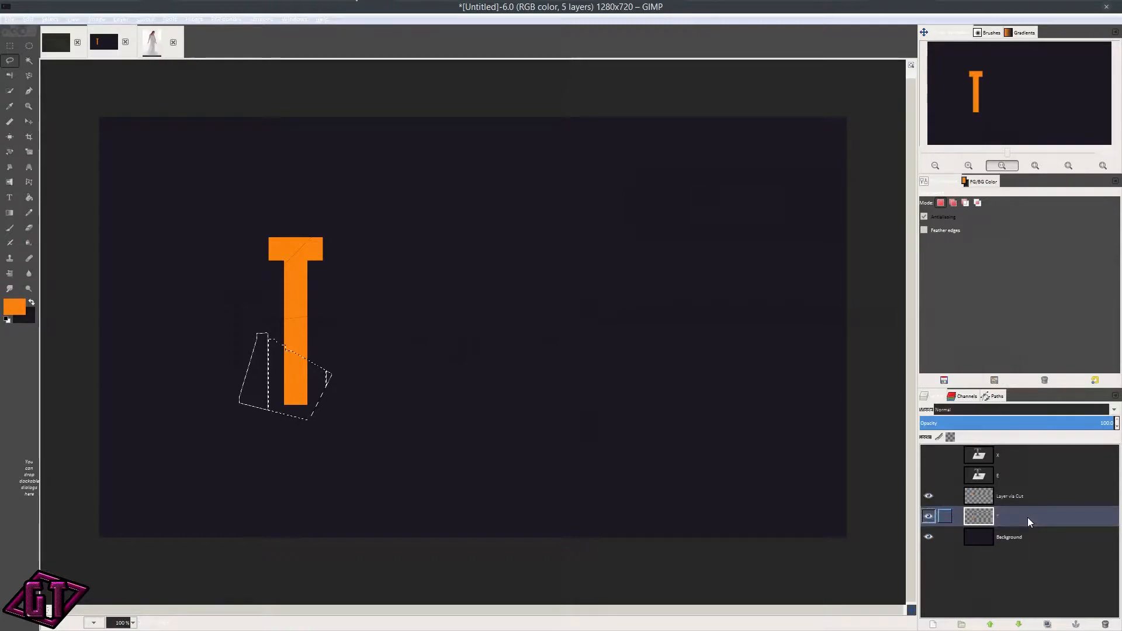
{"action": "left_click", "coordinate": [119, 19]}
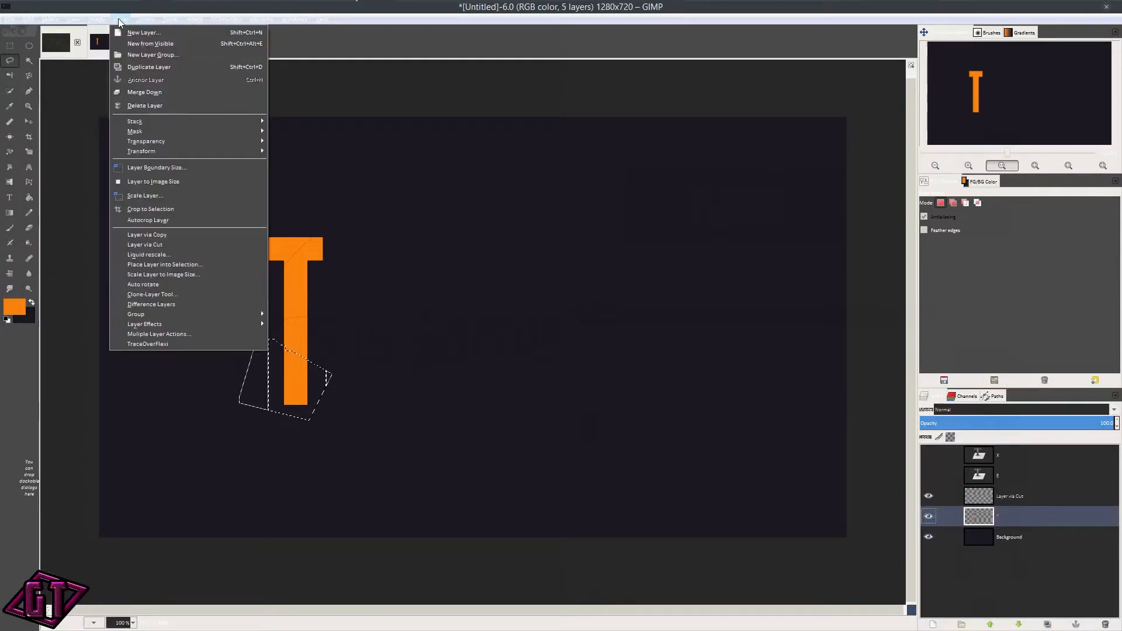
{"action": "left_click", "coordinate": [187, 243]}
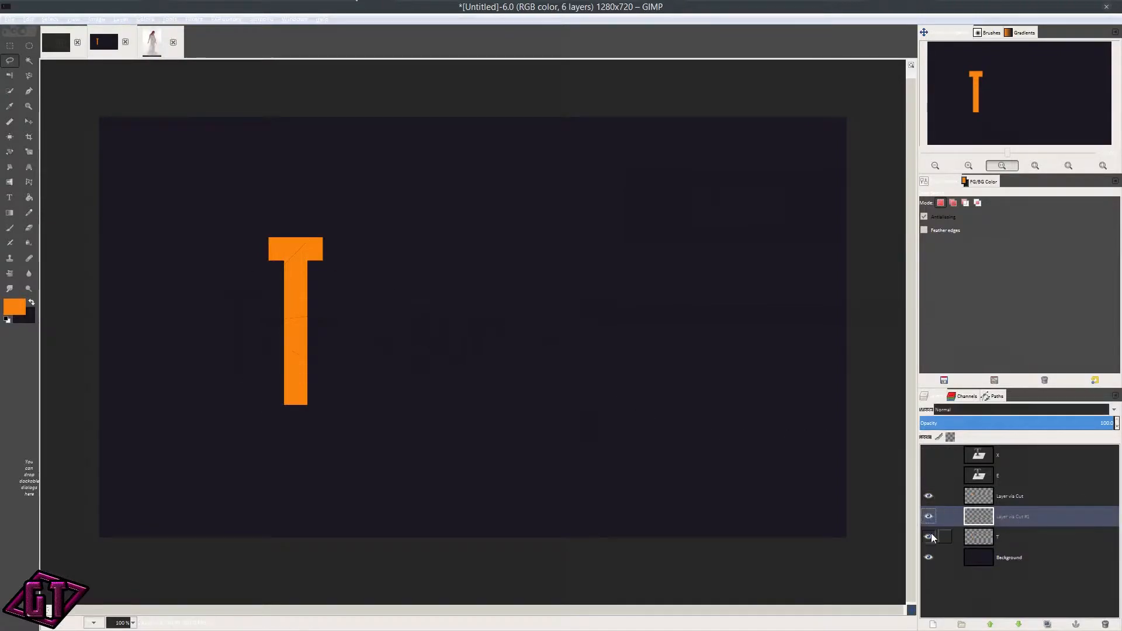
Step: Toggle the visibility of the T layer and its two cut pieces to examine how the letter is divided
{"action": "left_click", "coordinate": [930, 537]}
{"action": "left_click", "coordinate": [929, 535]}
{"action": "left_click", "coordinate": [929, 536]}
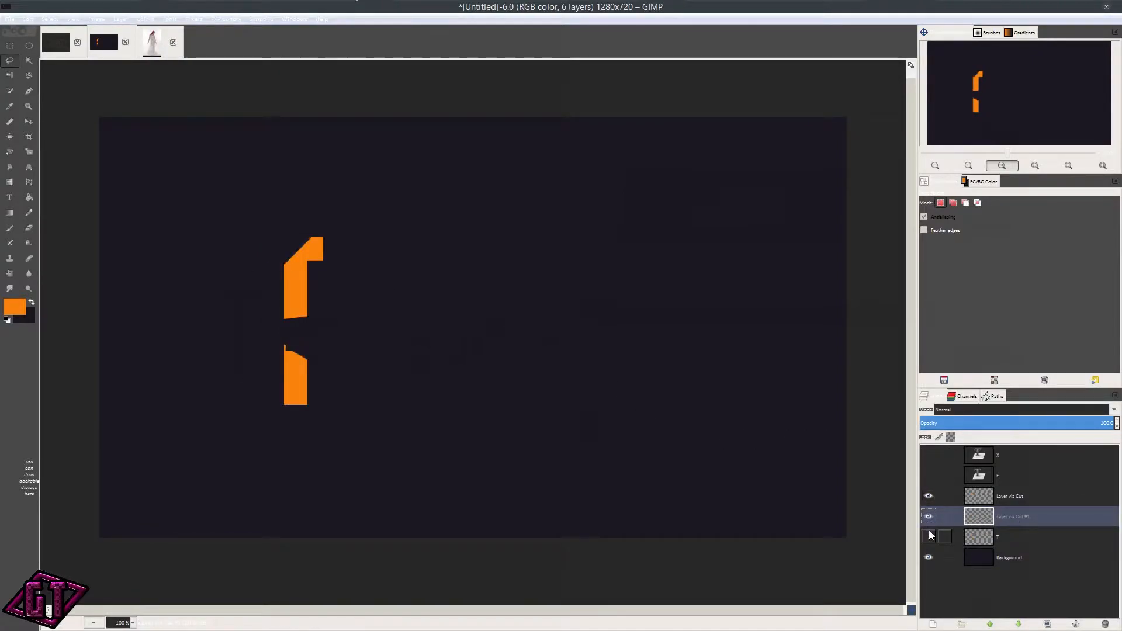
{"action": "left_click", "coordinate": [929, 498]}
{"action": "left_click", "coordinate": [928, 517]}
{"action": "left_click", "coordinate": [928, 496]}
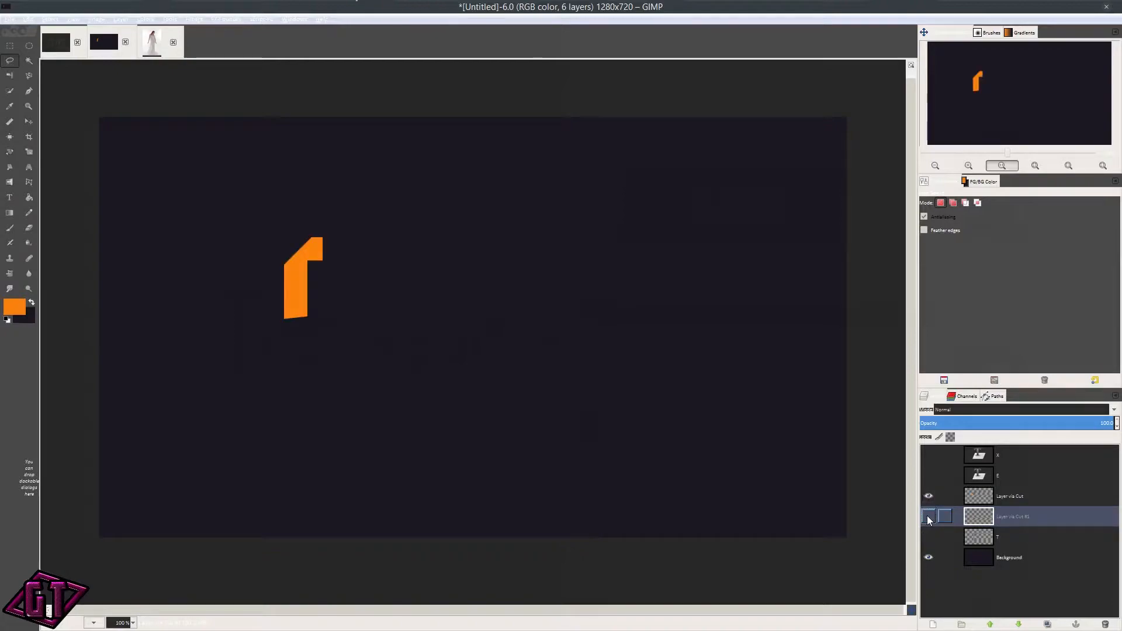
{"action": "left_click", "coordinate": [929, 517]}
{"action": "left_click", "coordinate": [929, 537]}
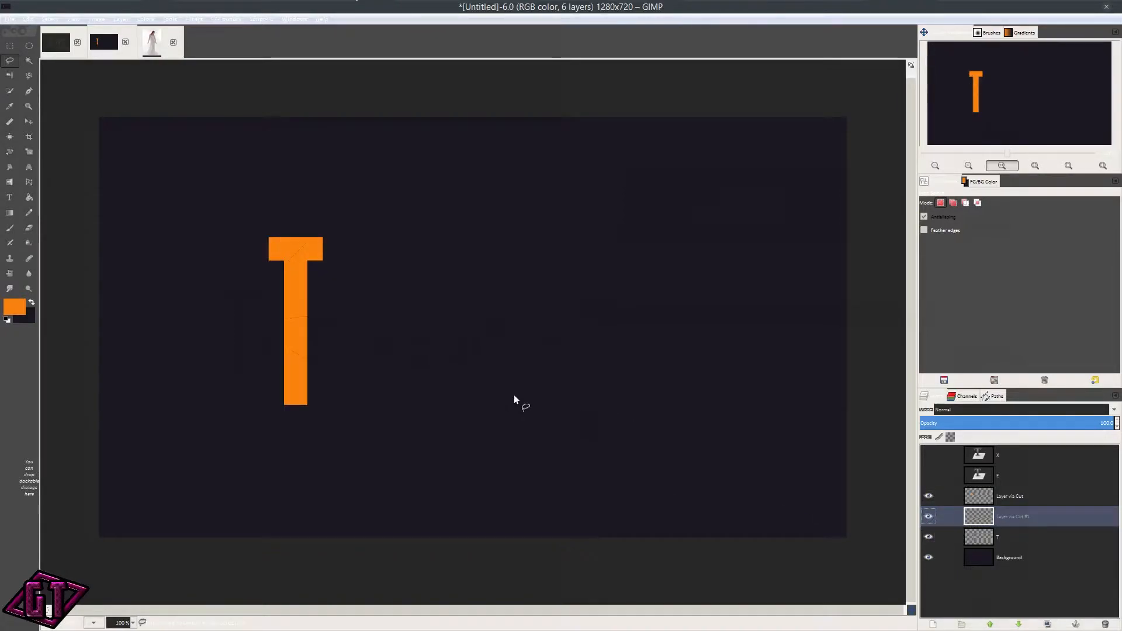
Step: Undo both layer cuts, the visibility changes and the Free Select outlines back to the intact T, E and X layers
{"action": "key", "text": "ctrl+z"}
{"action": "key", "text": "ctrl+z"}
{"action": "key", "text": "ctrl+z"}
{"action": "key", "text": "ctrl+z"}
{"action": "key", "text": "ctrl+z"}
{"action": "key", "text": "ctrl+z"}
{"action": "key", "text": "ctrl+z"}
{"action": "key", "text": "ctrl+z"}
{"action": "key", "text": "ctrl+z"}
{"action": "key", "text": "ctrl+z"}
{"action": "key", "text": "ctrl+z"}
{"action": "key", "text": "ctrl+z"}
{"action": "key", "text": "ctrl+z"}
{"action": "key", "text": "ctrl+z"}
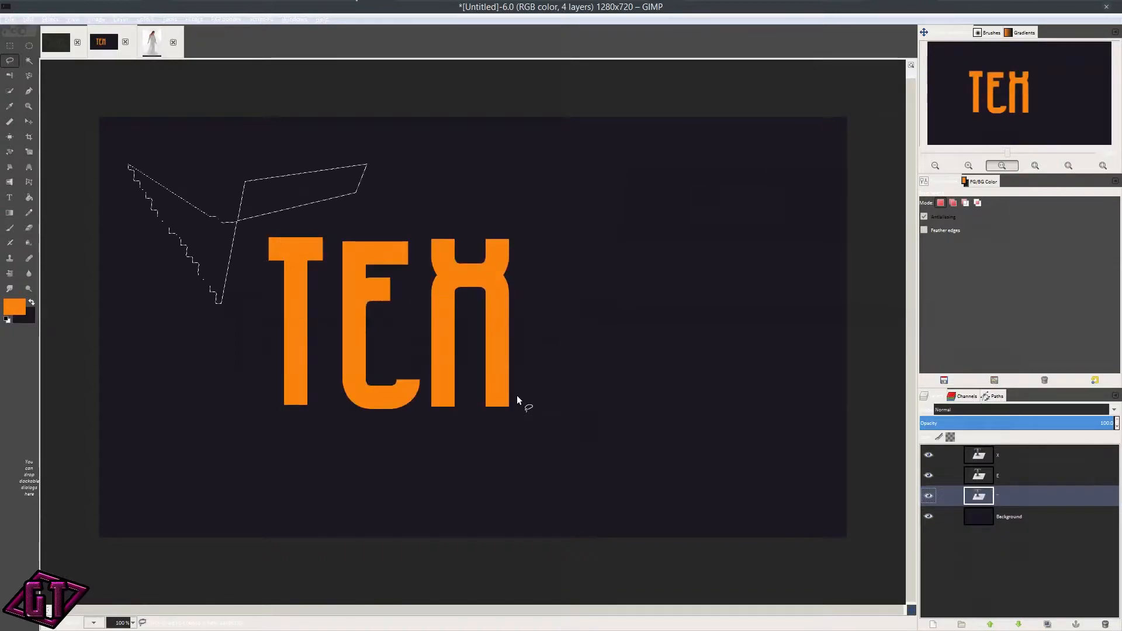
{"action": "key", "text": "ctrl+z"}
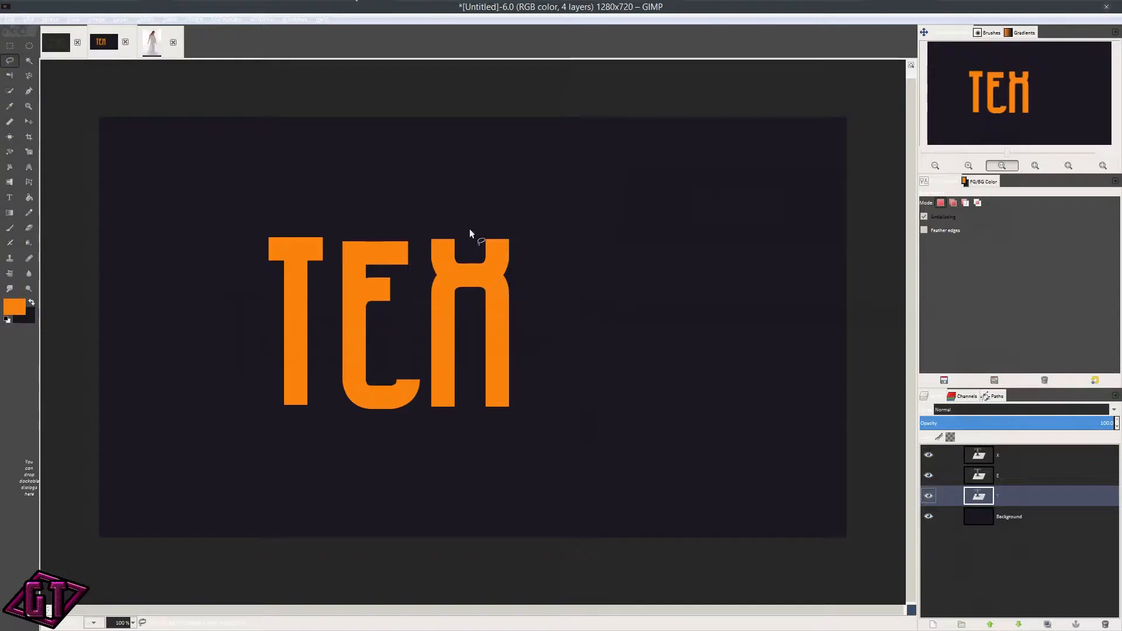
Step: Outline an angular piece of the upper T with Free Select and duplicate it with Layer via Copy
{"action": "left_click", "coordinate": [221, 222]}
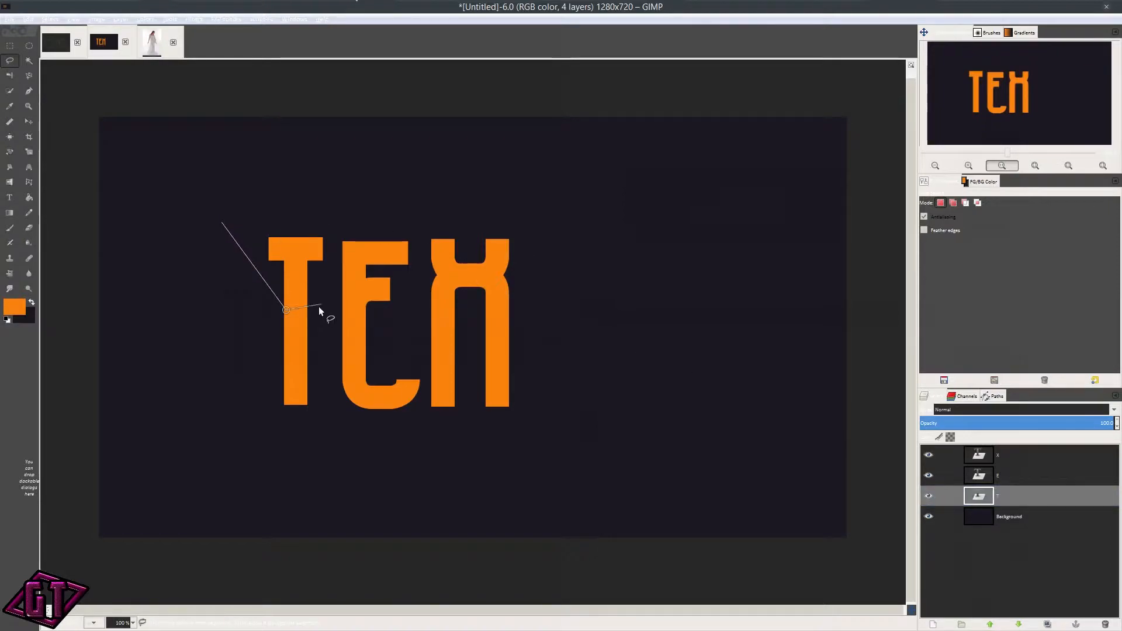
{"action": "left_click", "coordinate": [339, 205]}
{"action": "left_click", "coordinate": [270, 269]}
{"action": "left_click", "coordinate": [223, 222]}
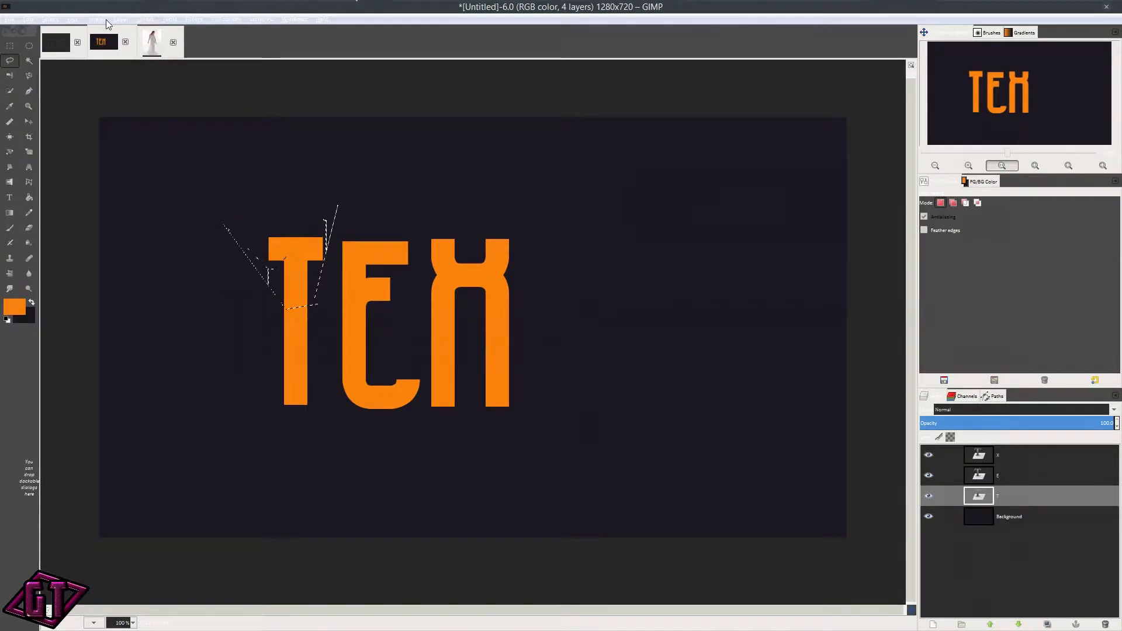
{"action": "left_click", "coordinate": [125, 21]}
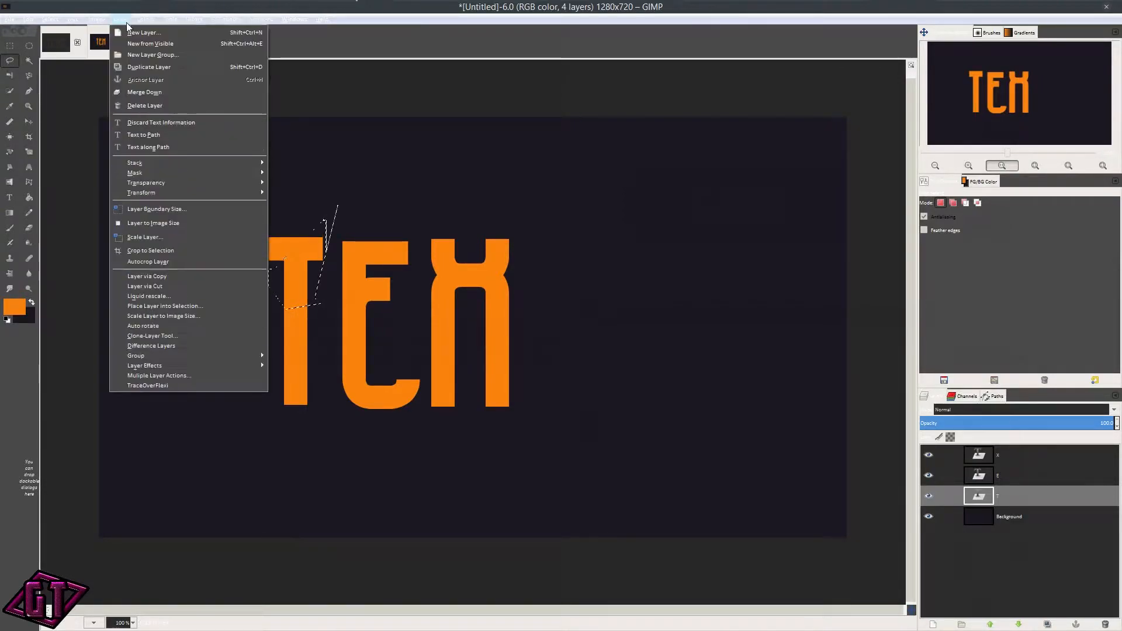
{"action": "left_click", "coordinate": [190, 277]}
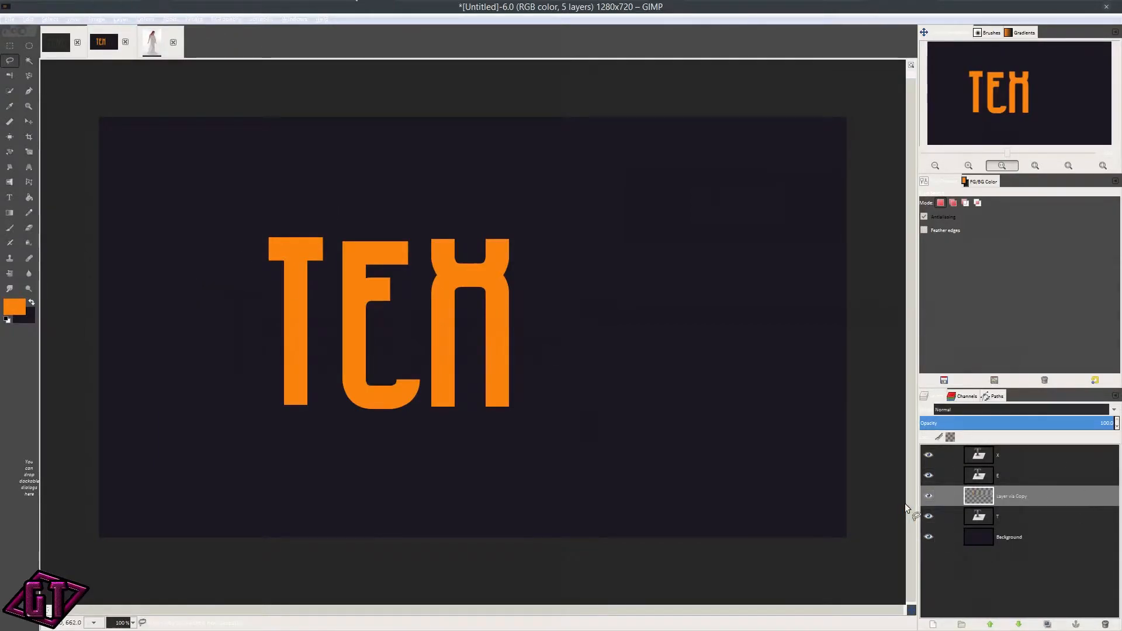
Step: Hide the T layer and toggle the copied piece's visibility to compare the copy with the original letter
{"action": "left_click", "coordinate": [931, 497]}
{"action": "left_click", "coordinate": [928, 516]}
{"action": "left_click", "coordinate": [927, 516]}
{"action": "left_click", "coordinate": [928, 516]}
{"action": "left_click", "coordinate": [928, 516]}
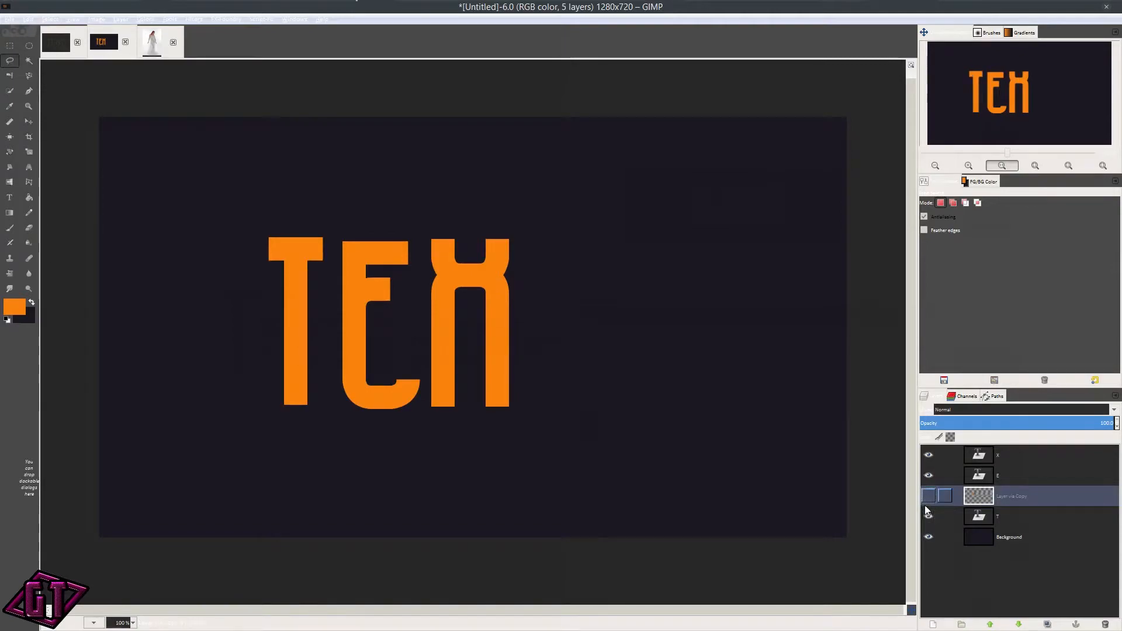
{"action": "left_click", "coordinate": [928, 516]}
{"action": "left_click", "coordinate": [930, 498]}
{"action": "left_click", "coordinate": [930, 497]}
{"action": "left_click", "coordinate": [930, 498]}
{"action": "left_click", "coordinate": [930, 498]}
{"action": "left_click", "coordinate": [930, 499]}
{"action": "left_click", "coordinate": [929, 498]}
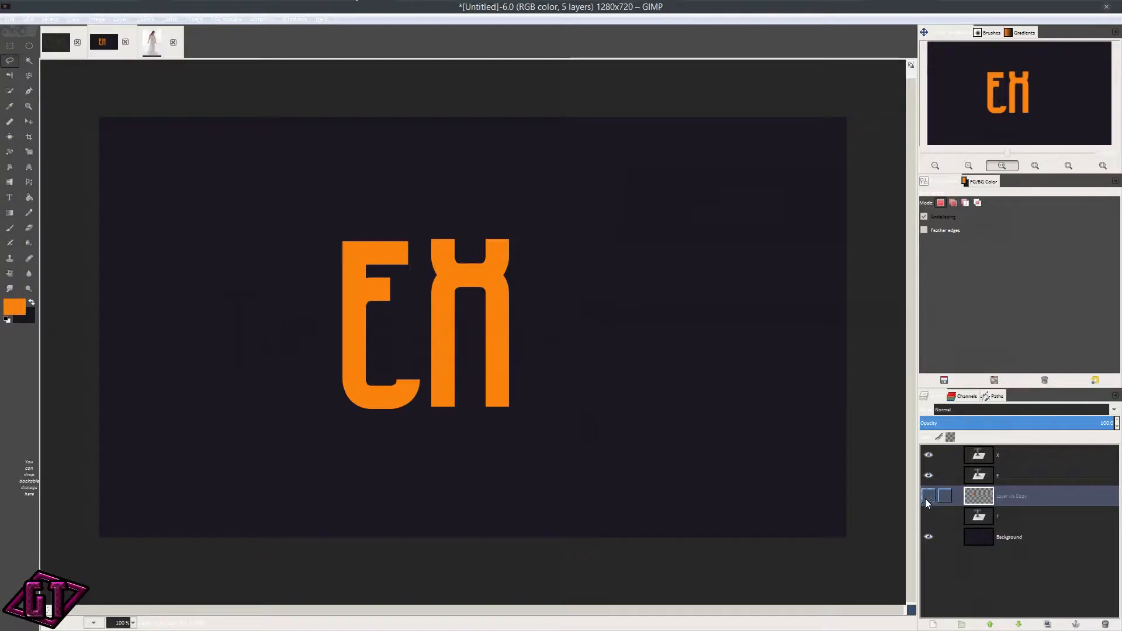
{"action": "left_click", "coordinate": [929, 498]}
{"action": "left_click", "coordinate": [929, 498]}
{"action": "left_click", "coordinate": [928, 498]}
{"action": "left_click", "coordinate": [928, 498]}
{"action": "left_click", "coordinate": [928, 498]}
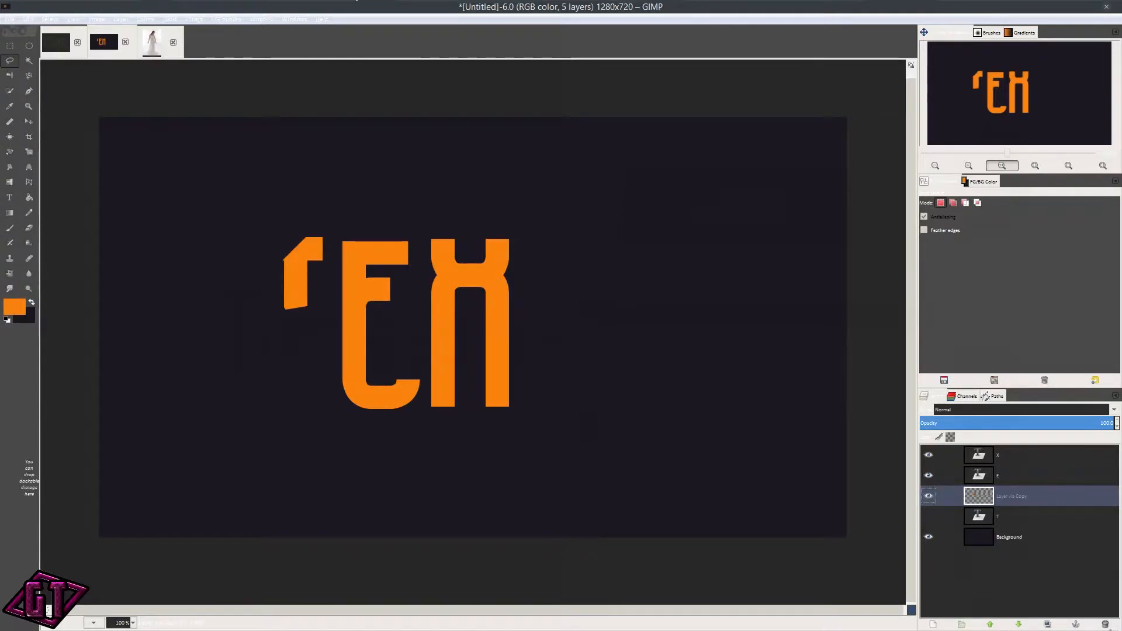
Step: Delete the copied piece's layer and make the T layer visible again
{"action": "left_click", "coordinate": [1105, 624]}
{"action": "left_click", "coordinate": [935, 494]}
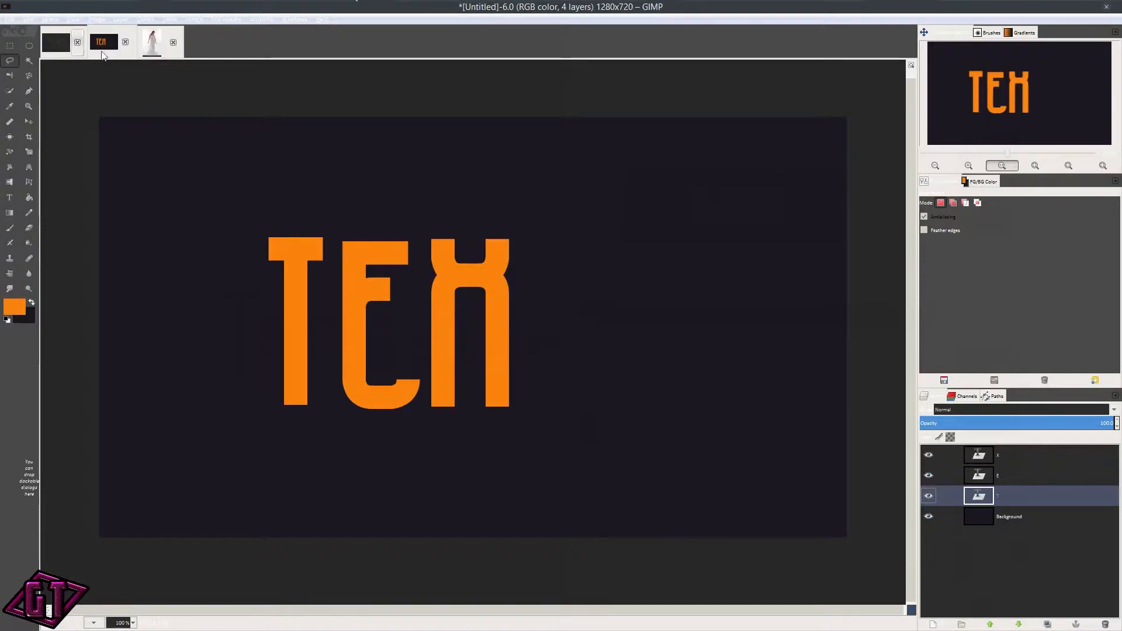
Step: Switch to the stock photo of the woman in white and examine the outline of her arms and dress up close
{"action": "left_click", "coordinate": [153, 46]}
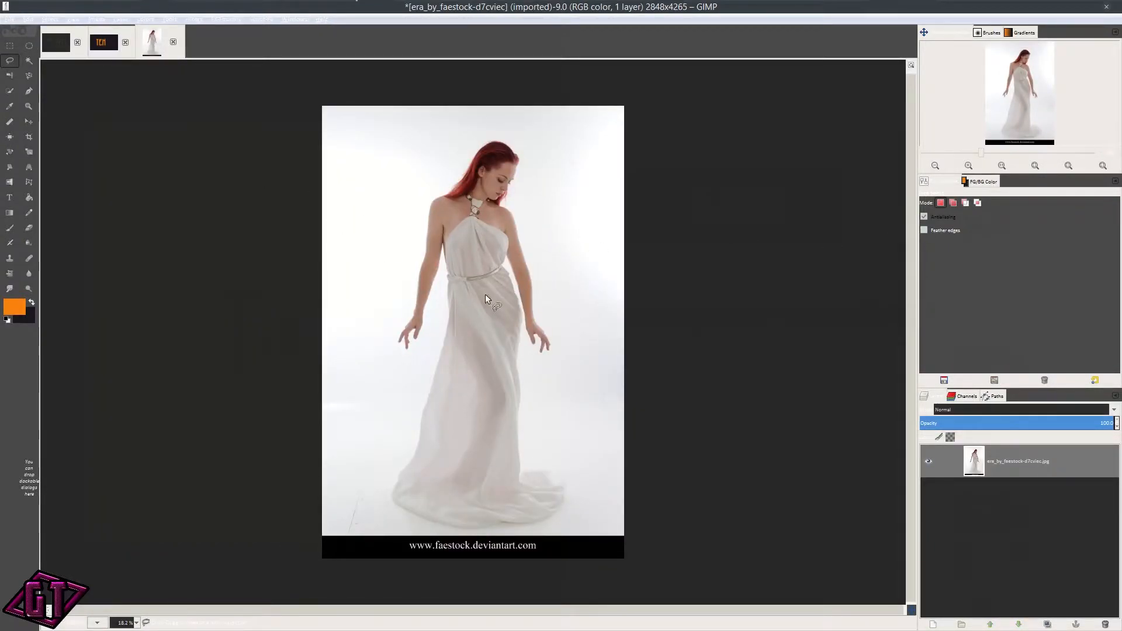
{"action": "scroll", "coordinate": [506, 380], "scroll_direction": "up", "scroll_amount": 1}
{"action": "scroll", "coordinate": [416, 166], "scroll_direction": "up", "scroll_amount": 2}
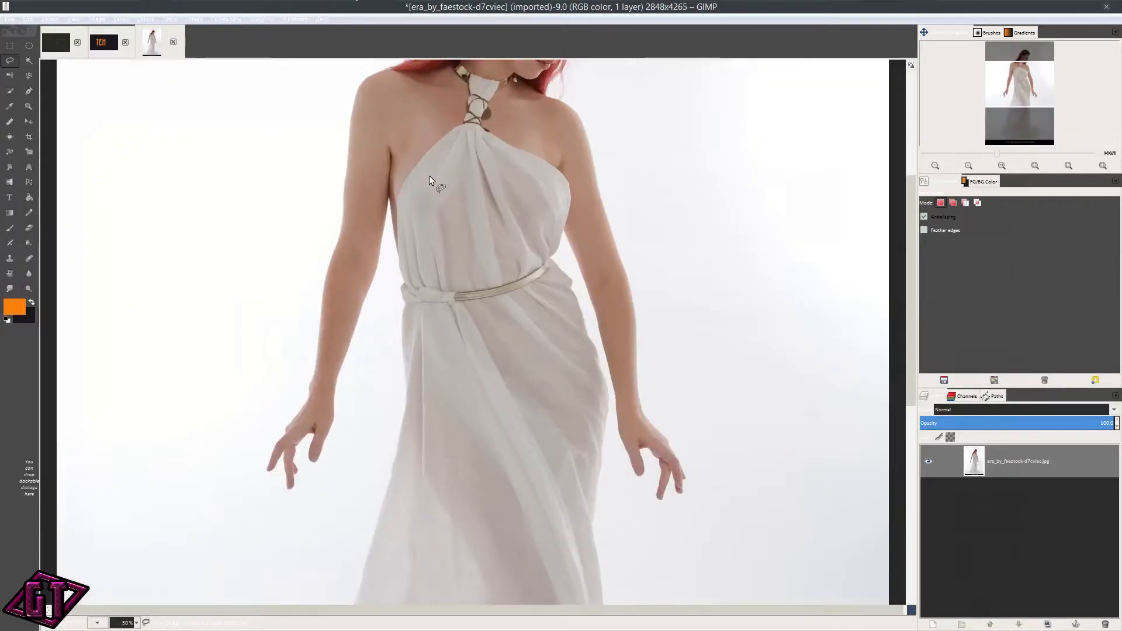
{"action": "scroll", "coordinate": [548, 342], "scroll_direction": "down", "scroll_amount": 2}
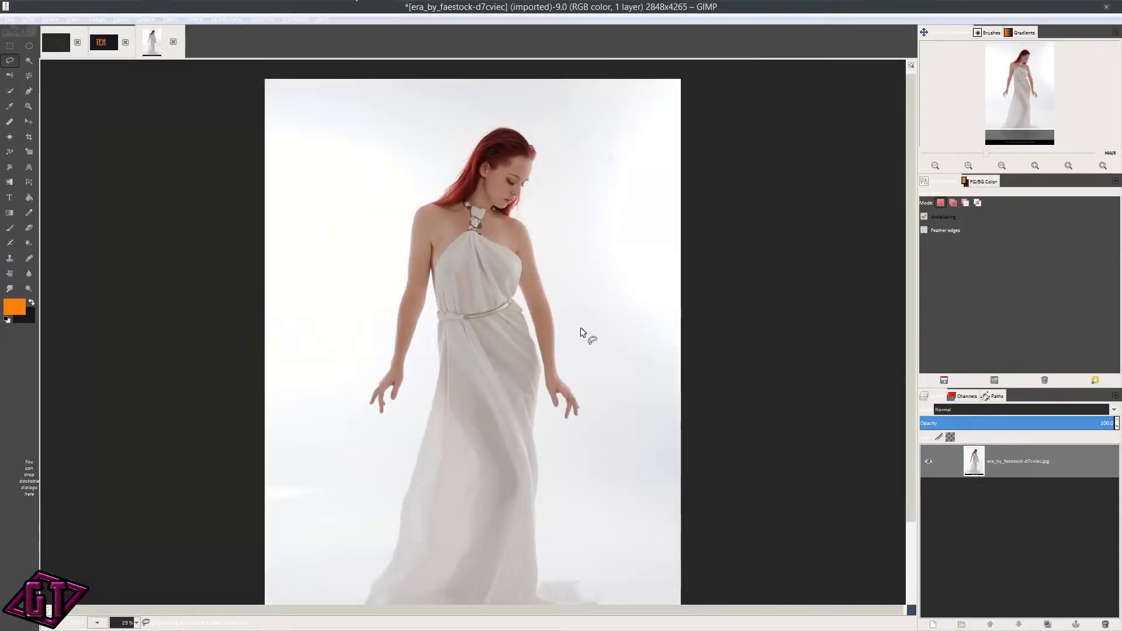
{"action": "scroll", "coordinate": [515, 283], "scroll_direction": "down", "scroll_amount": 1}
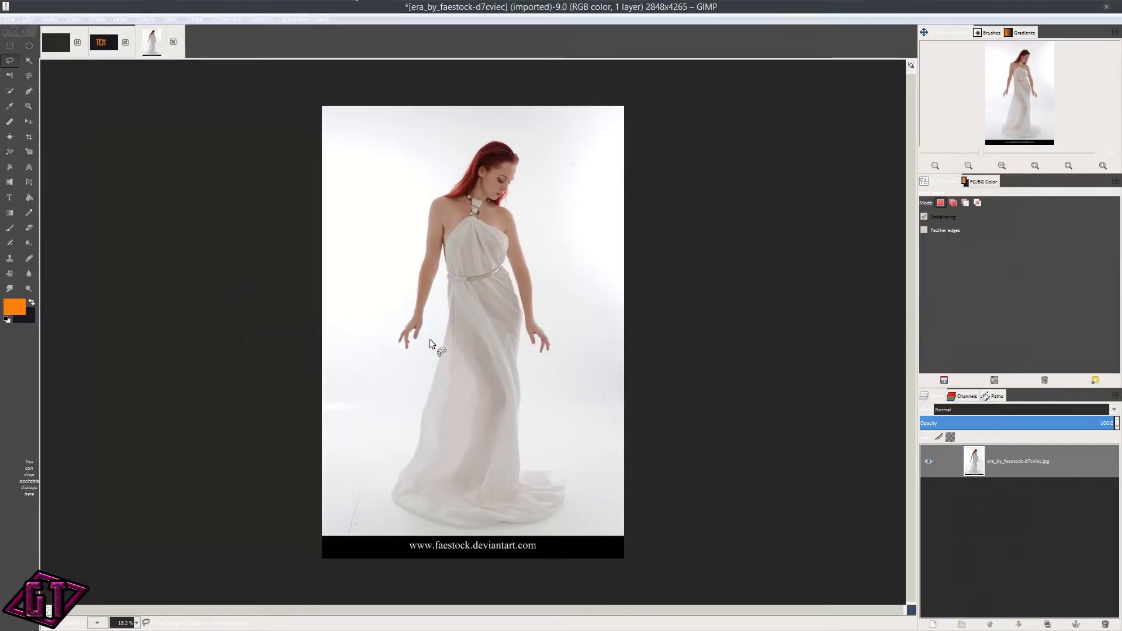
{"action": "scroll", "coordinate": [468, 253], "scroll_direction": "up", "scroll_amount": 2}
{"action": "scroll", "coordinate": [409, 197], "scroll_direction": "up", "scroll_amount": 2}
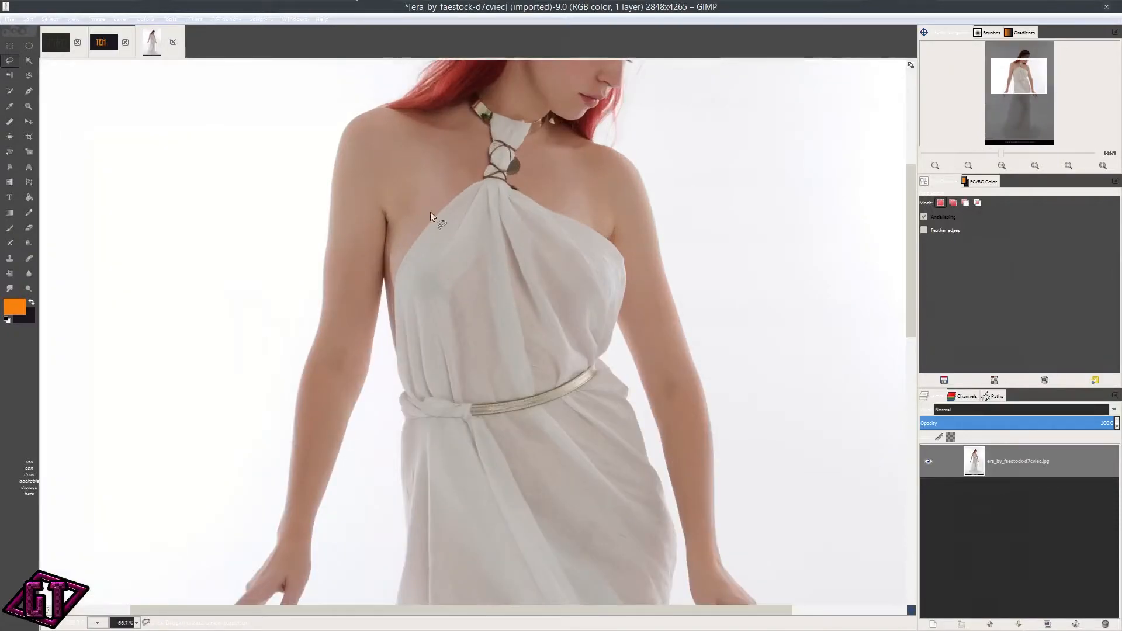
{"action": "left_click_drag", "start_coordinate": [567, 330], "coordinate": [542, 151]}
{"action": "left_click_drag", "start_coordinate": [521, 263], "coordinate": [515, 94]}
{"action": "scroll", "coordinate": [422, 283], "scroll_direction": "down", "scroll_amount": 3}
{"action": "mouse_move", "coordinate": [430, 434]}
{"action": "left_mouse_down"}
{"action": "mouse_move", "coordinate": [459, 373]}
{"action": "mouse_move", "coordinate": [425, 434]}
{"action": "left_mouse_up"}
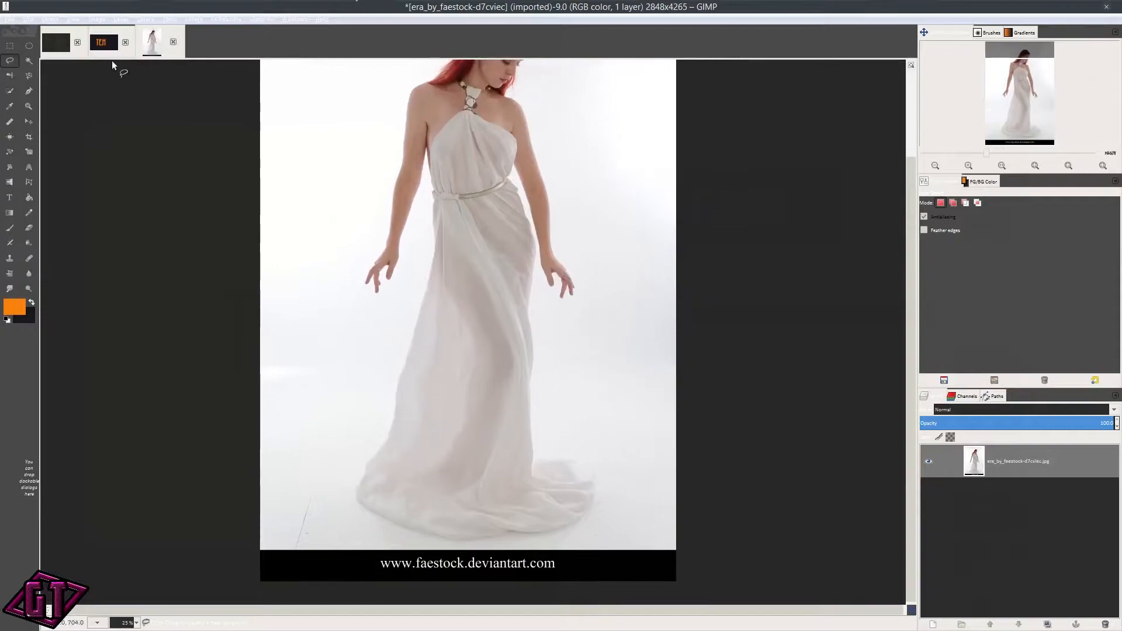
Step: Try to select the white backdrop around the woman with Fuzzy Select at a threshold of 15
{"action": "left_click", "coordinate": [29, 60]}
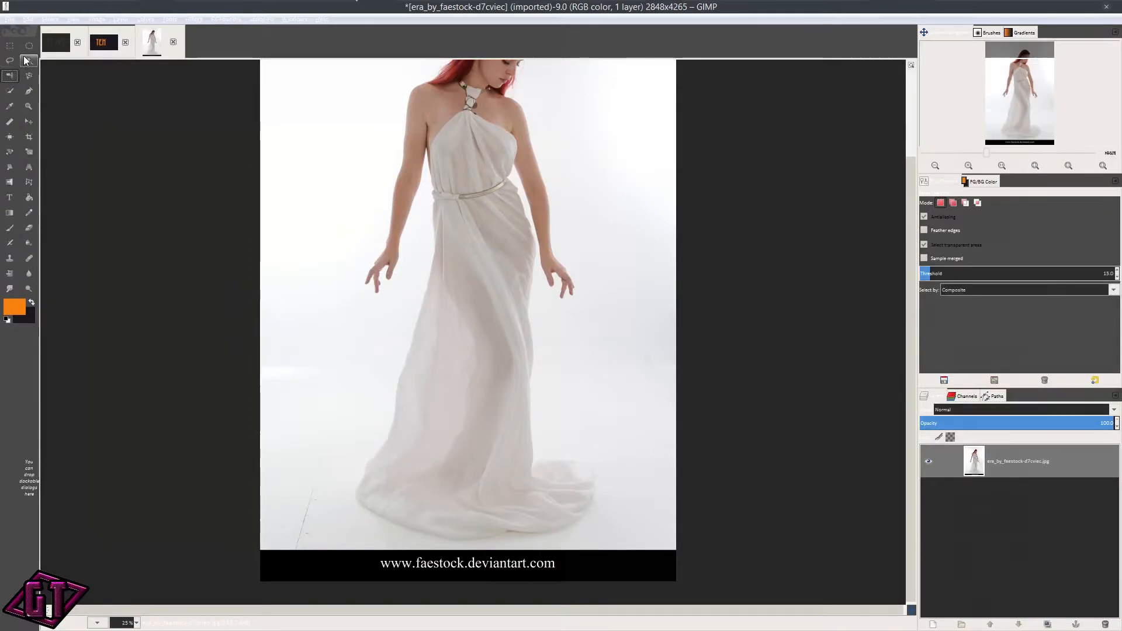
{"action": "scroll", "coordinate": [333, 164], "scroll_direction": "up", "scroll_amount": 2, "text": "ctrl"}
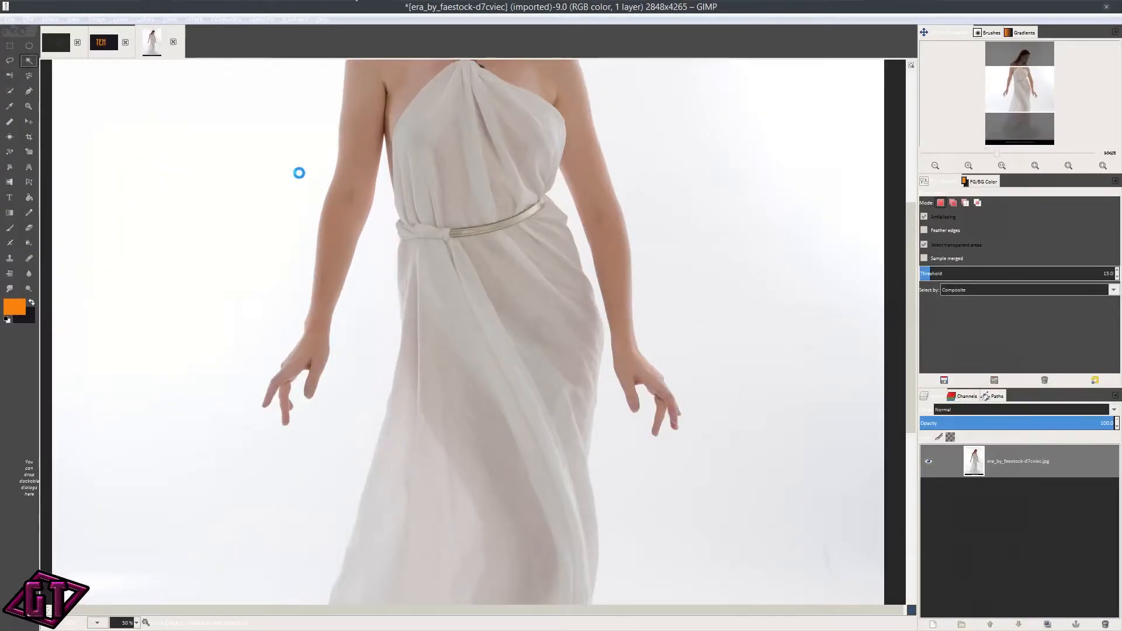
{"action": "left_click", "coordinate": [315, 160]}
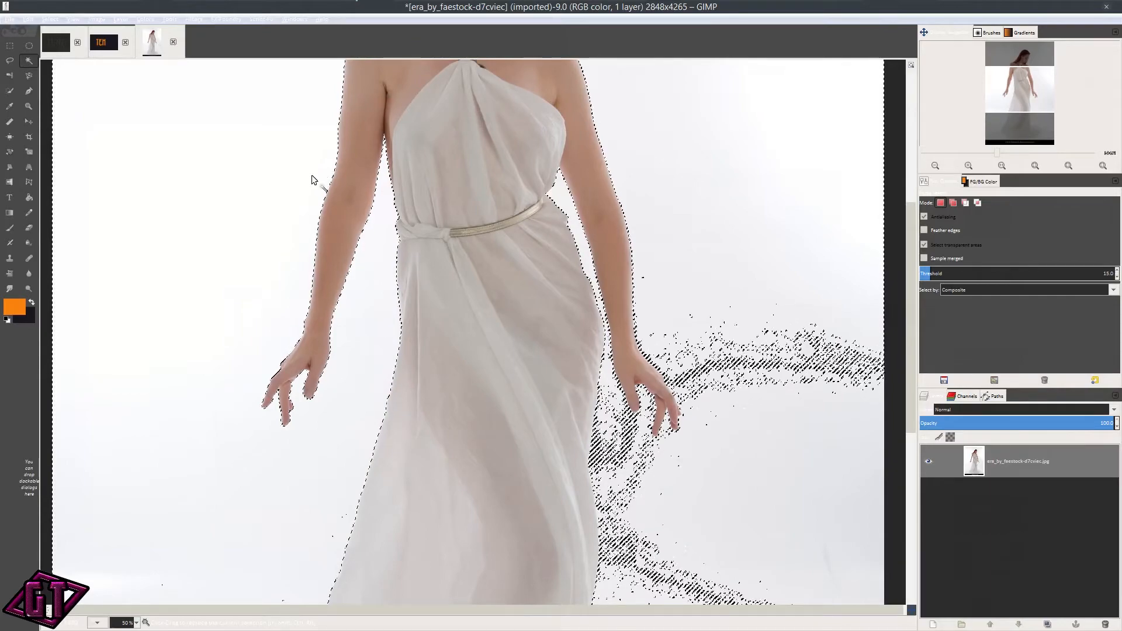
{"action": "scroll", "coordinate": [408, 336], "scroll_direction": "down", "scroll_amount": 2, "text": "ctrl"}
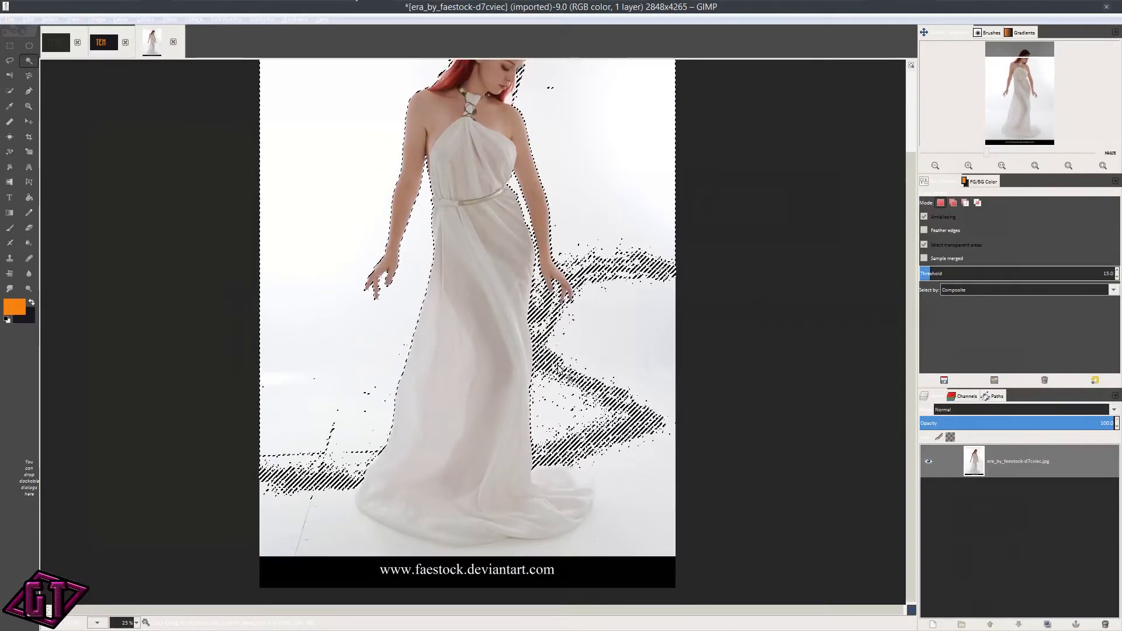
{"action": "left_click", "coordinate": [535, 340]}
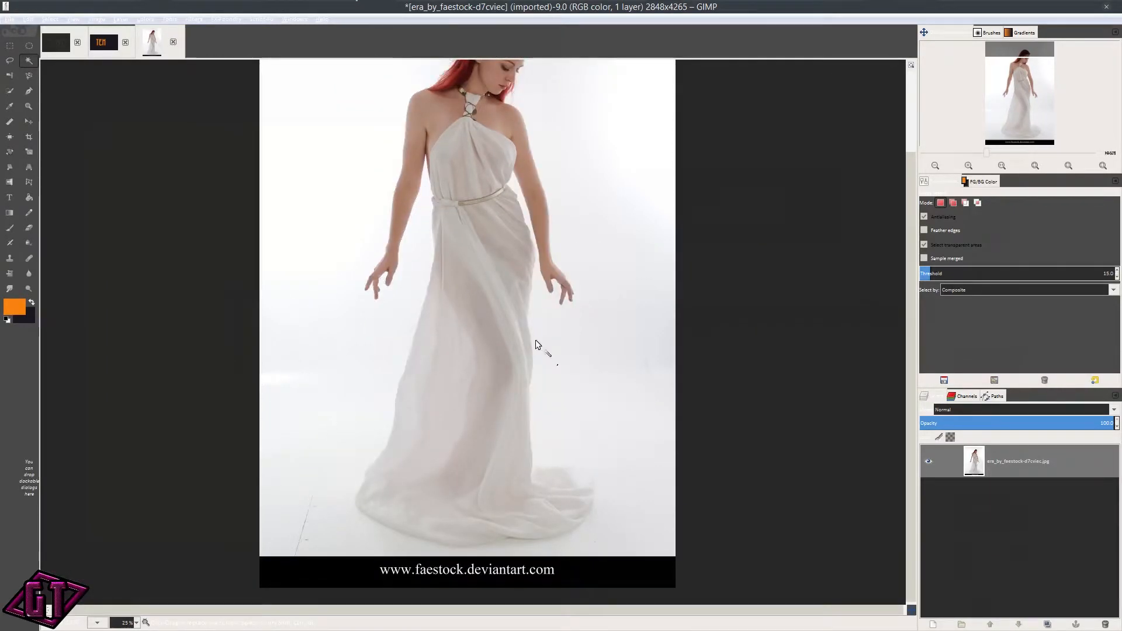
{"action": "left_click", "coordinate": [533, 328]}
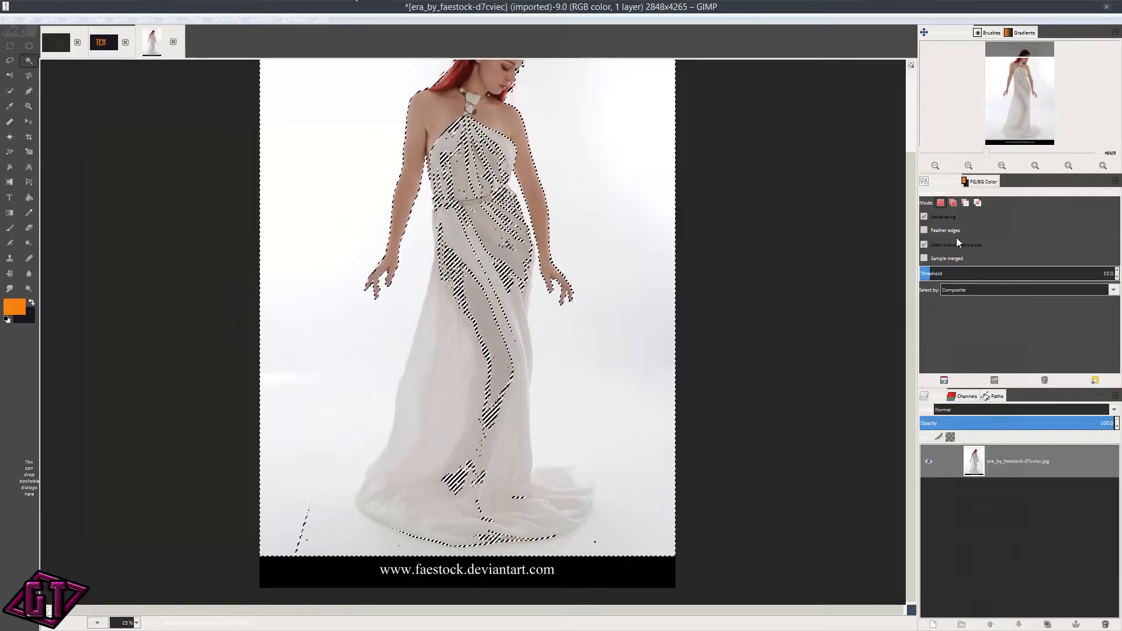
Step: Try fuzzy-selecting the backdrop again with the threshold at 42 and then about 93, and clear the selection
{"action": "left_click", "coordinate": [952, 275]}
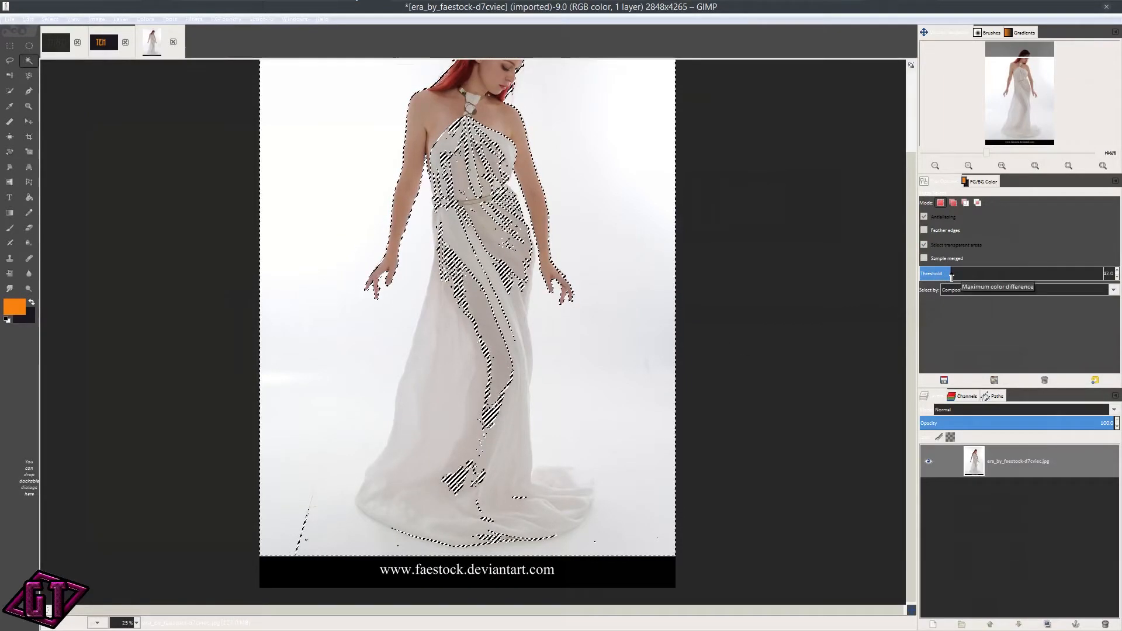
{"action": "left_click", "coordinate": [363, 352]}
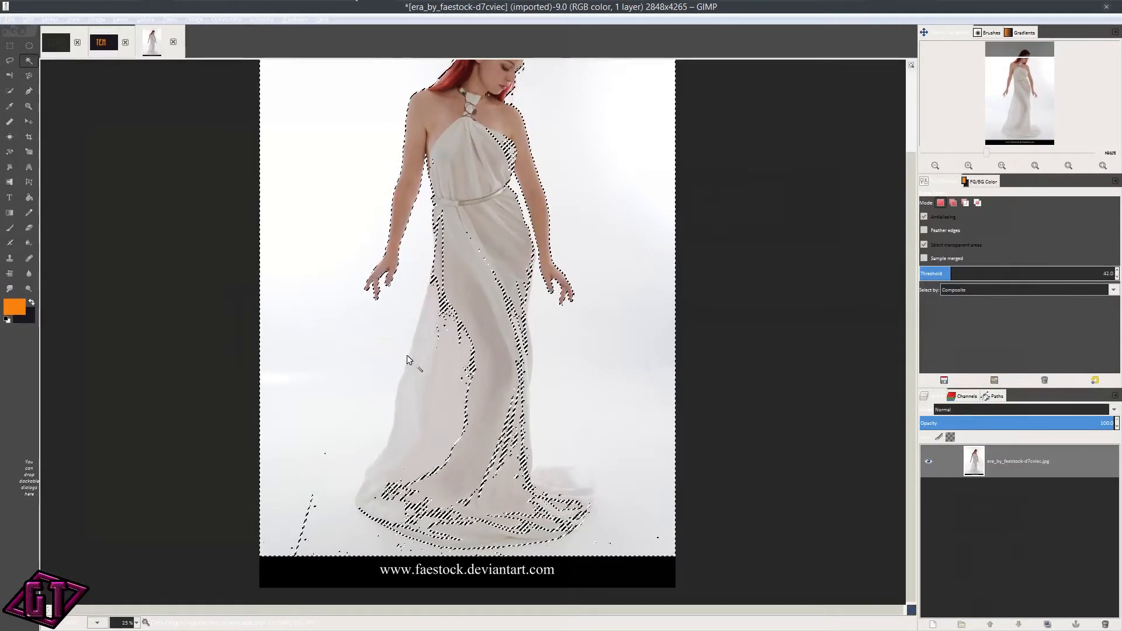
{"action": "left_click_drag", "start_coordinate": [975, 275], "coordinate": [992, 275]}
{"action": "left_click", "coordinate": [386, 338]}
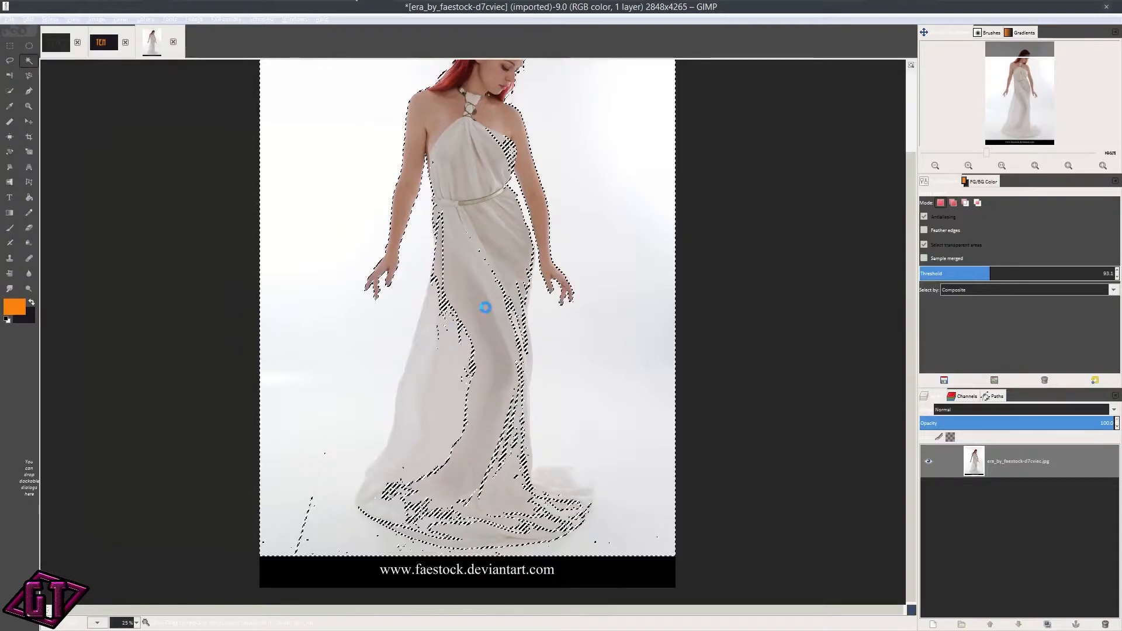
{"action": "scroll", "coordinate": [555, 111], "scroll_direction": "up", "scroll_amount": 2}
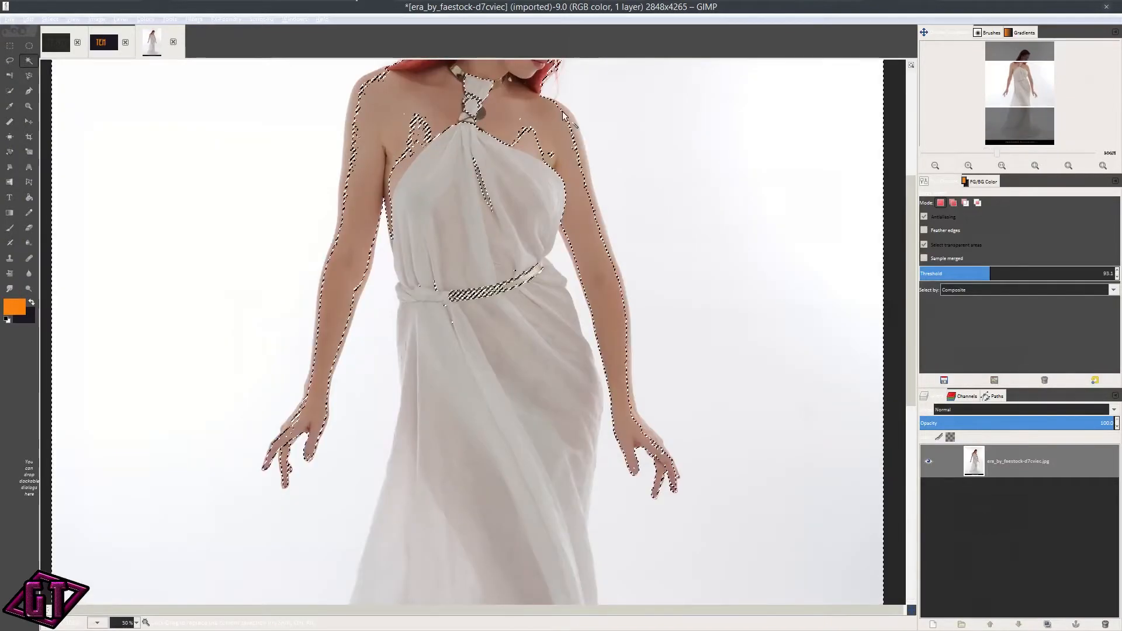
{"action": "scroll", "coordinate": [568, 212], "scroll_direction": "down", "scroll_amount": 2}
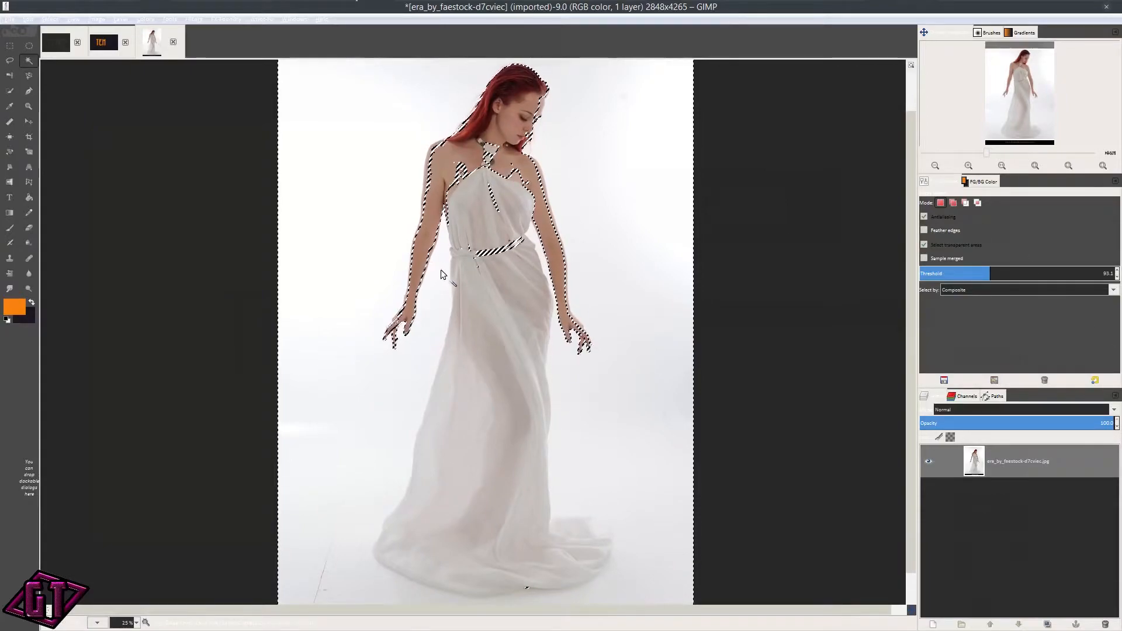
{"action": "key", "text": "ctrl+shift+a"}
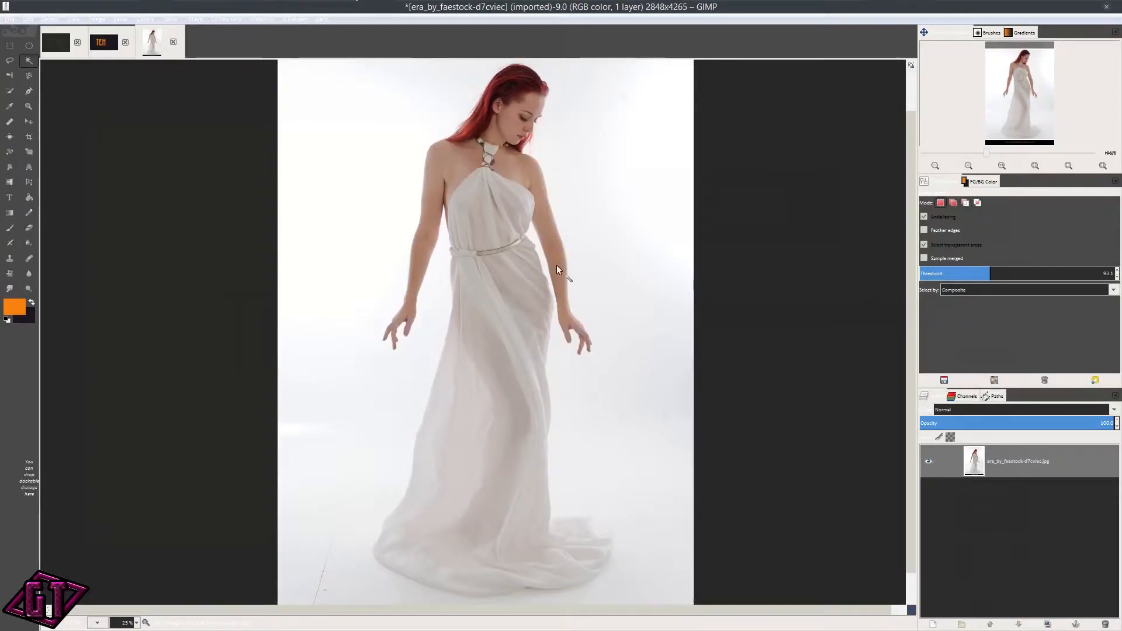
Step: Start a path with the Paths tool at the dress's lower-left hem and place anchors around the hem's corner up the edge
{"action": "left_click", "coordinate": [10, 76]}
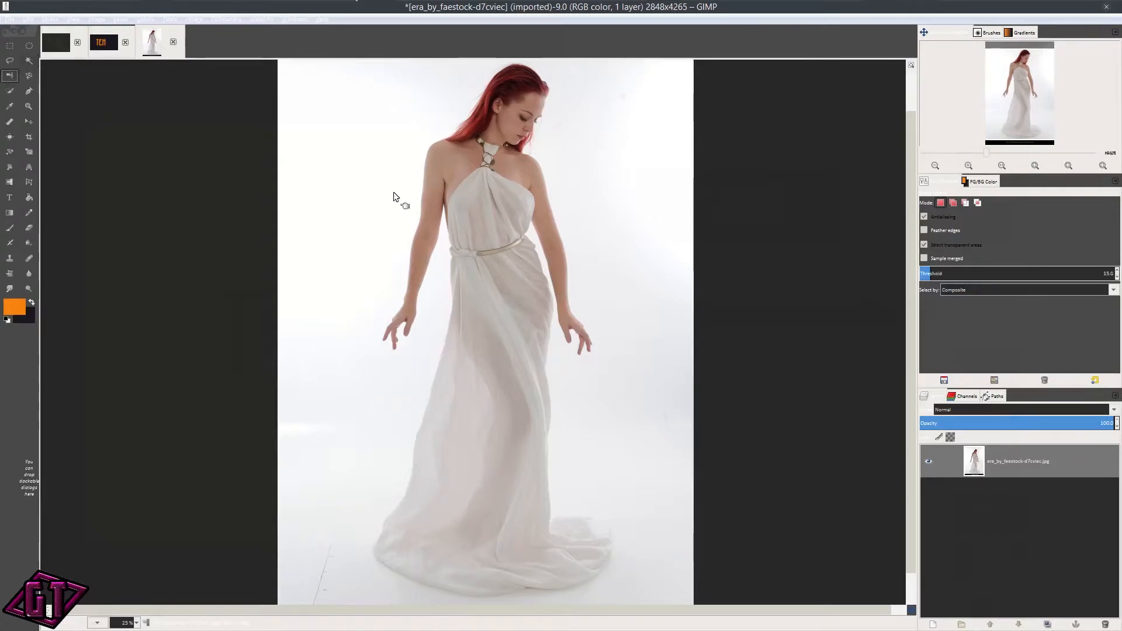
{"action": "left_click", "coordinate": [28, 76]}
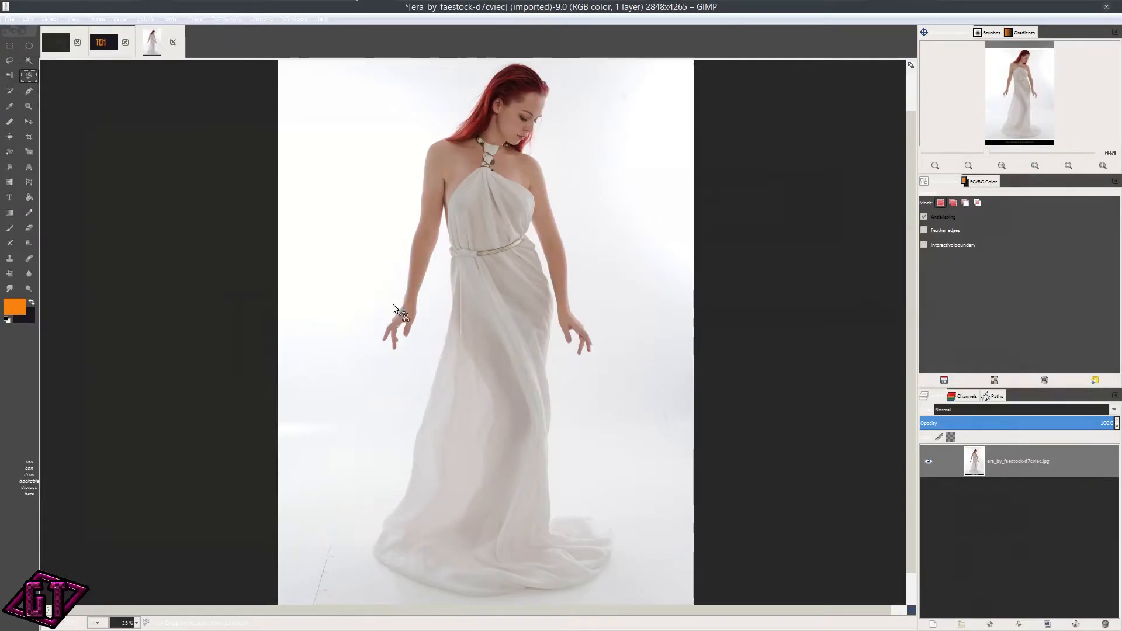
{"action": "left_click", "coordinate": [30, 91]}
{"action": "key", "text": "minus"}
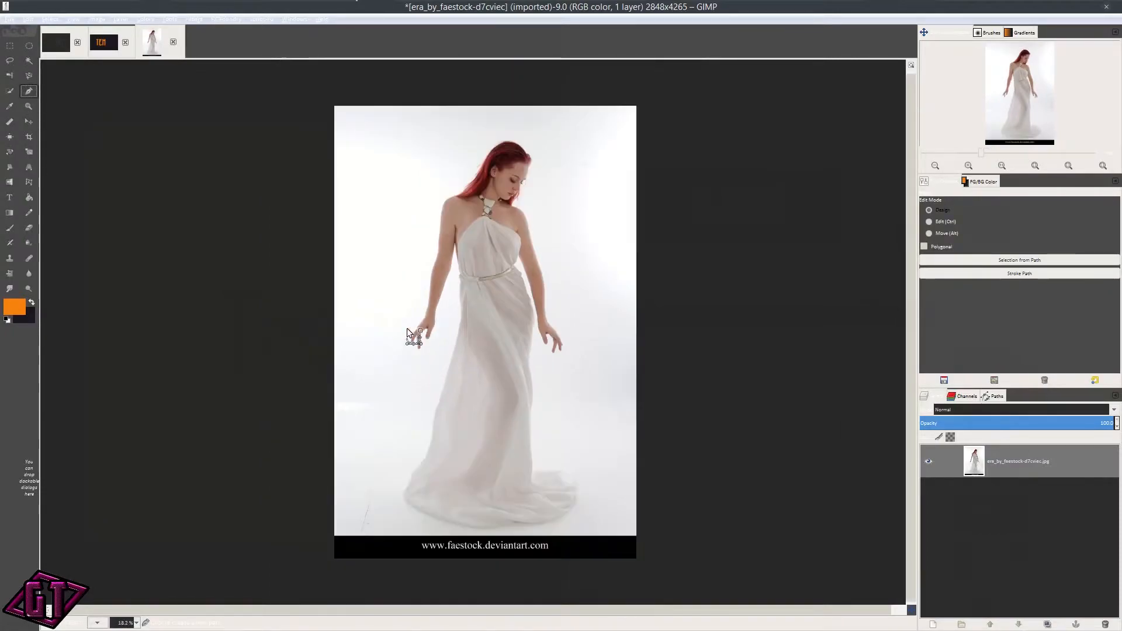
{"action": "left_click_drag", "start_coordinate": [459, 337], "coordinate": [459, 286]}
{"action": "key", "text": "1"}
{"action": "left_click_drag", "start_coordinate": [345, 345], "coordinate": [539, 393]}
{"action": "key", "text": "plus"}
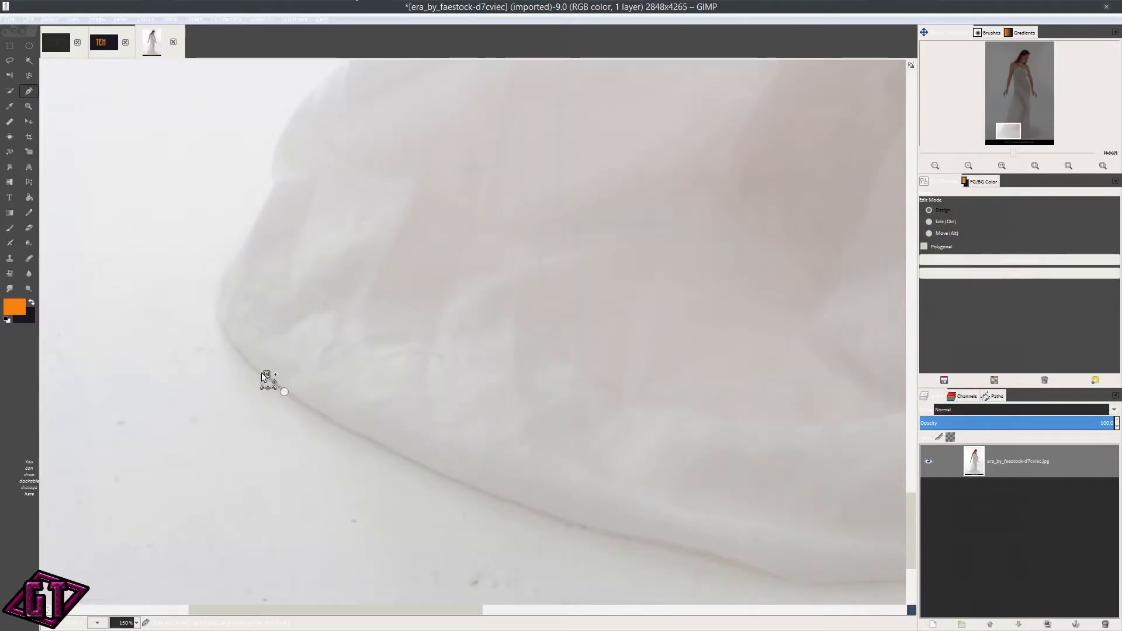
{"action": "left_click", "coordinate": [249, 356]}
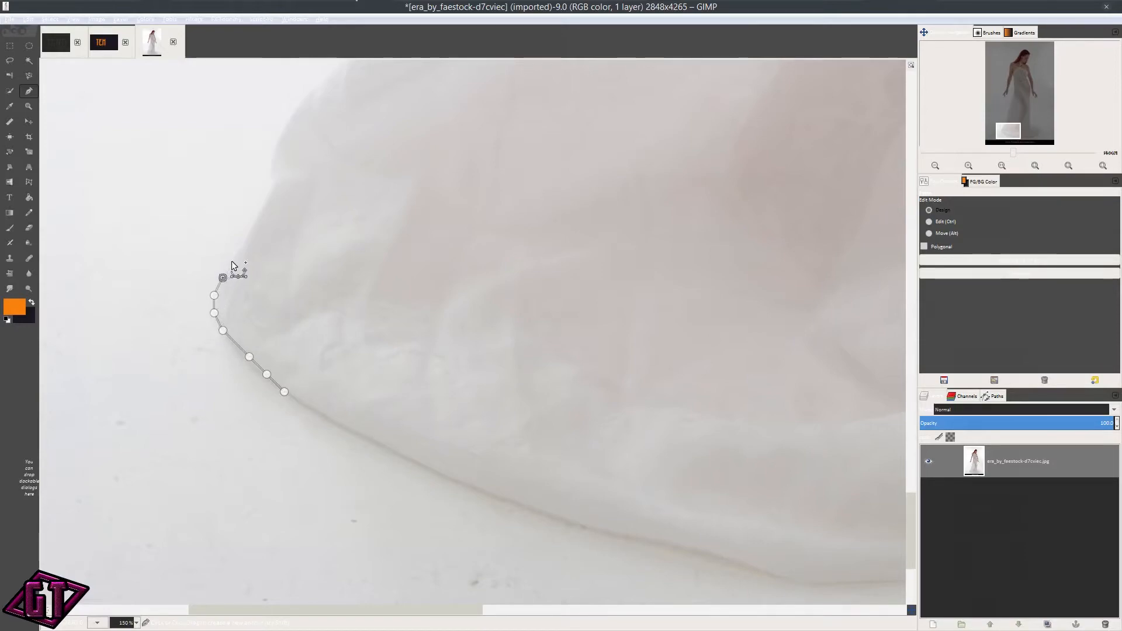
{"action": "left_click", "coordinate": [258, 217]}
{"action": "left_click", "coordinate": [275, 190]}
Step: Examine the outline of the woman's dress, arms, shoulders and hair to plan where the path should run
{"action": "scroll", "coordinate": [345, 215], "scroll_direction": "down", "scroll_amount": 3}
{"action": "left_click_drag", "start_coordinate": [497, 199], "coordinate": [441, 564]}
{"action": "left_click_drag", "start_coordinate": [370, 212], "coordinate": [386, 570]}
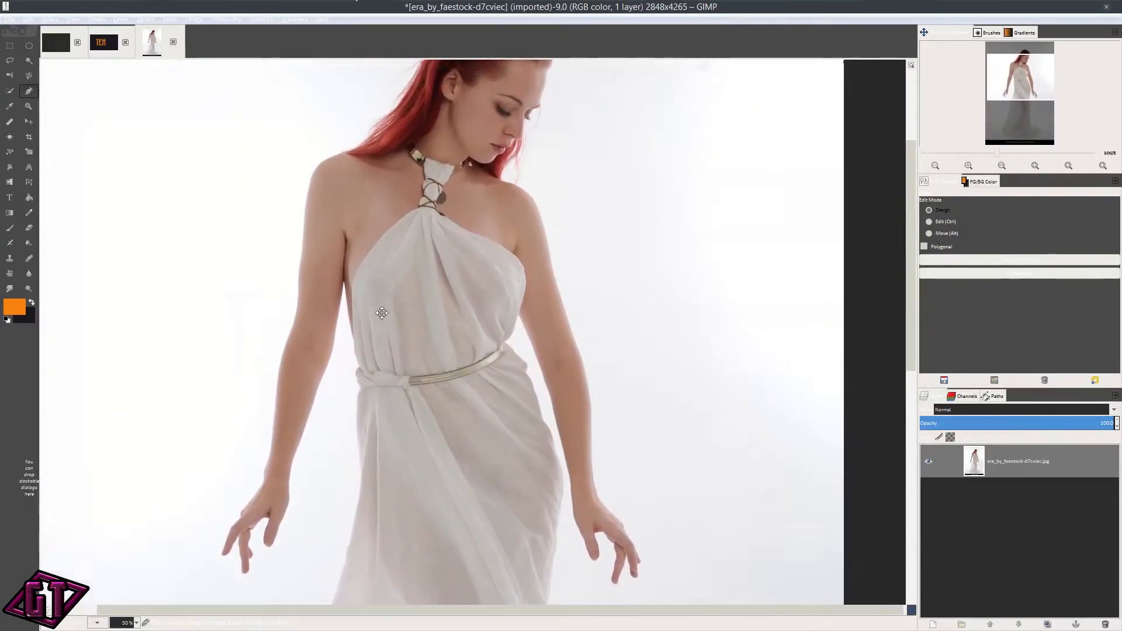
{"action": "left_click_drag", "start_coordinate": [378, 303], "coordinate": [380, 454]}
{"action": "left_click_drag", "start_coordinate": [410, 240], "coordinate": [440, 211]}
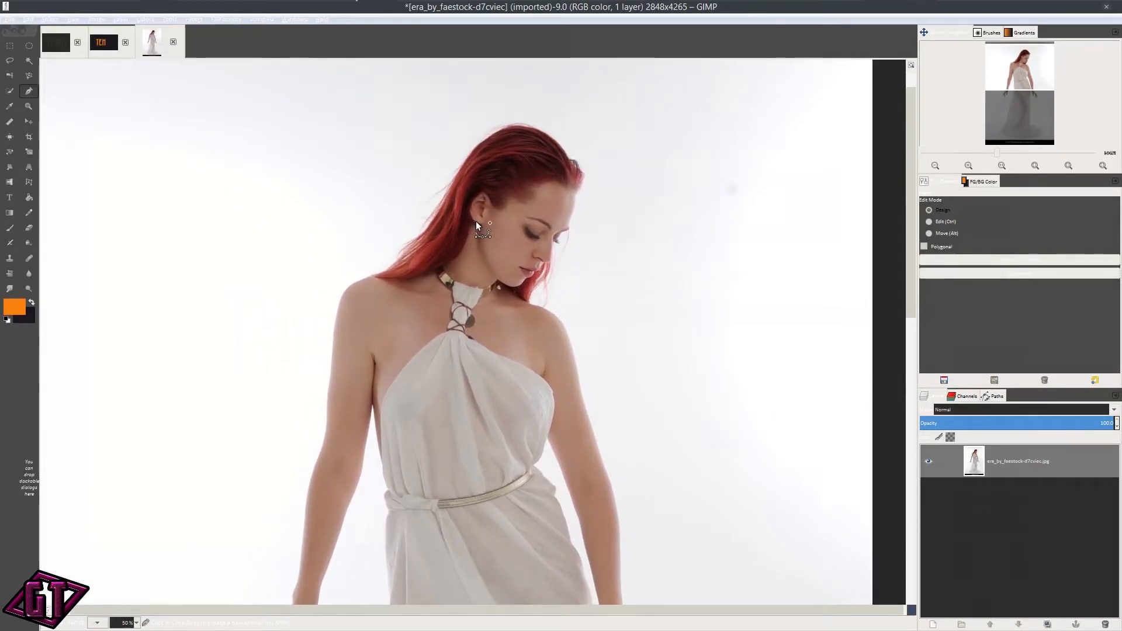
{"action": "scroll", "coordinate": [491, 221], "scroll_direction": "down", "scroll_amount": 1}
{"action": "left_click_drag", "start_coordinate": [492, 240], "coordinate": [501, 310]}
{"action": "scroll", "coordinate": [500, 310], "scroll_direction": "up", "scroll_amount": 3}
{"action": "left_click_drag", "start_coordinate": [500, 270], "coordinate": [489, 366]}
{"action": "scroll", "coordinate": [487, 342], "scroll_direction": "down", "scroll_amount": 2}
{"action": "left_click_drag", "start_coordinate": [471, 409], "coordinate": [558, 273]}
{"action": "left_click_drag", "start_coordinate": [556, 230], "coordinate": [505, 372]}
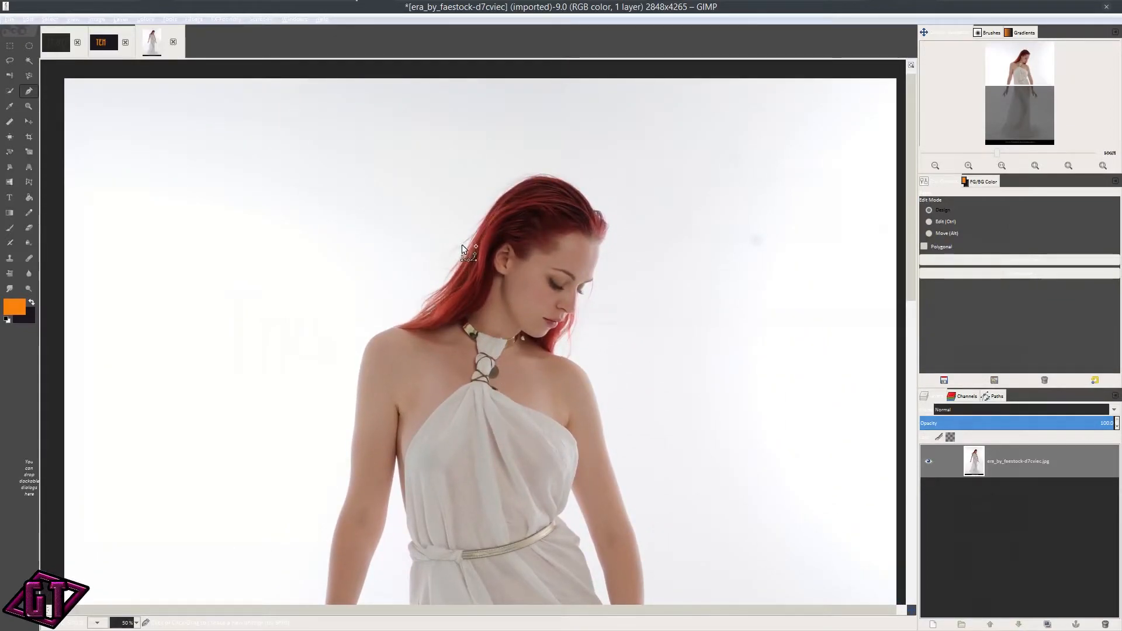
{"action": "left_click_drag", "start_coordinate": [498, 426], "coordinate": [545, 130]}
{"action": "left_click_drag", "start_coordinate": [527, 475], "coordinate": [549, 241]}
{"action": "left_click_drag", "start_coordinate": [436, 440], "coordinate": [519, 254]}
Step: Extend the path from its last hem anchor up the slanted fold on the dress's lower-left edge
{"action": "scroll", "coordinate": [449, 365], "scroll_direction": "up", "scroll_amount": 4}
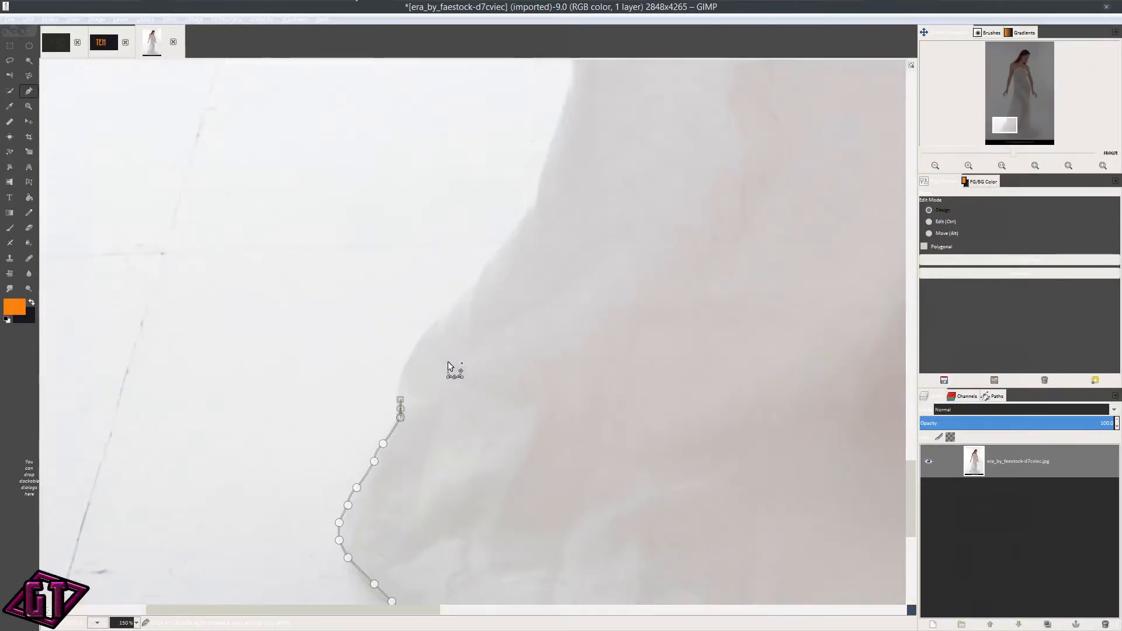
{"action": "left_click", "coordinate": [385, 378]}
{"action": "left_click", "coordinate": [405, 343]}
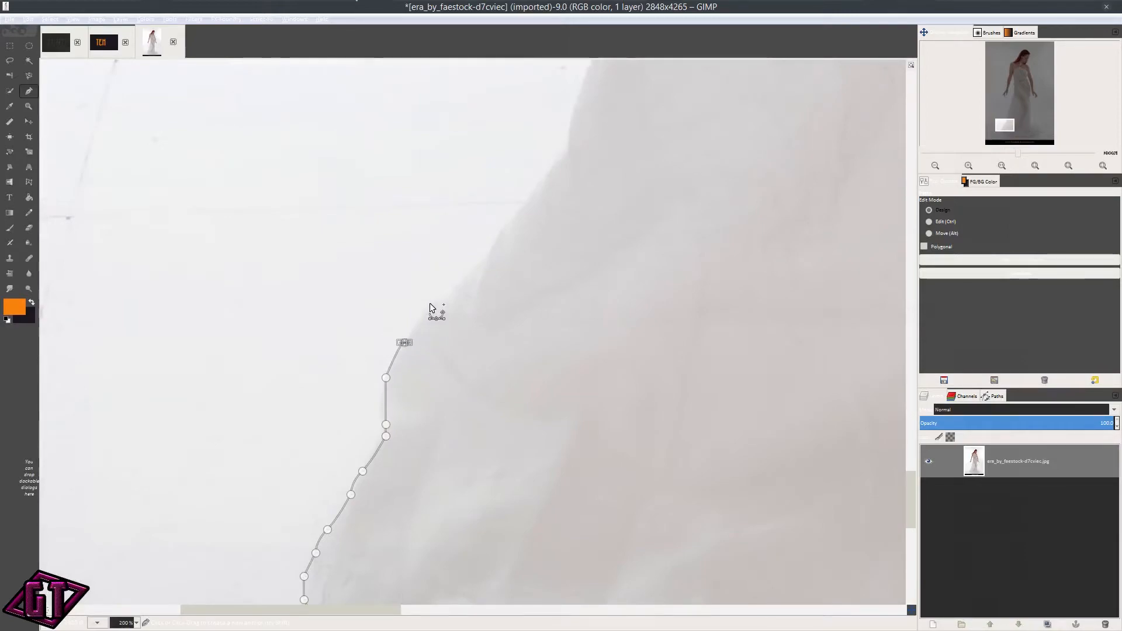
{"action": "left_click", "coordinate": [468, 273]}
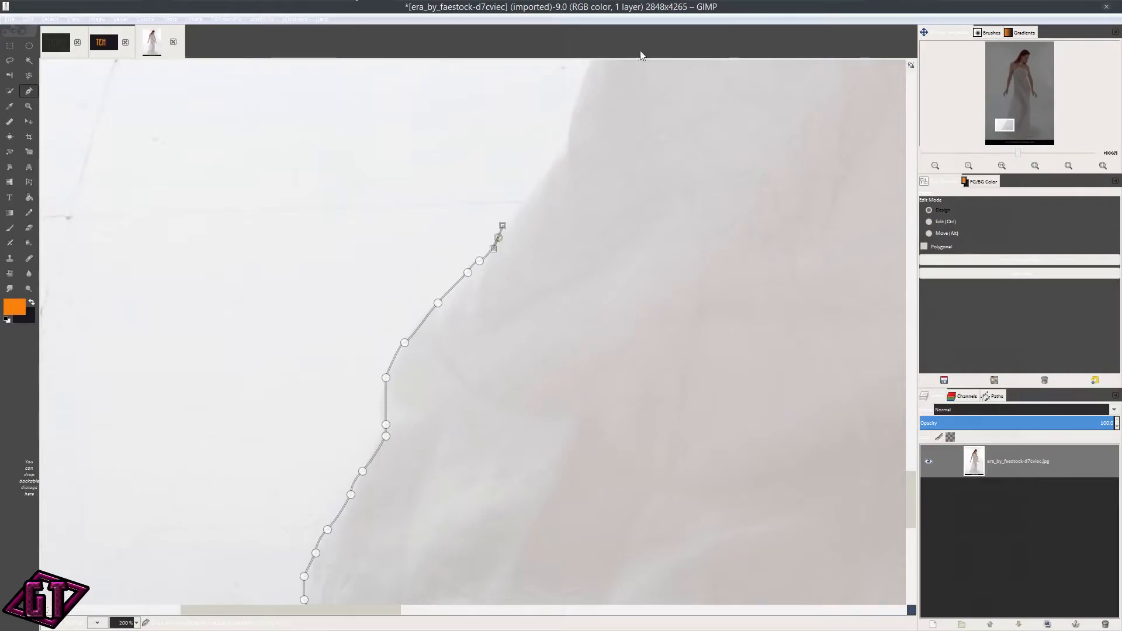
{"action": "left_click_drag", "start_coordinate": [514, 257], "coordinate": [388, 381]}
{"action": "left_click", "coordinate": [388, 379]}
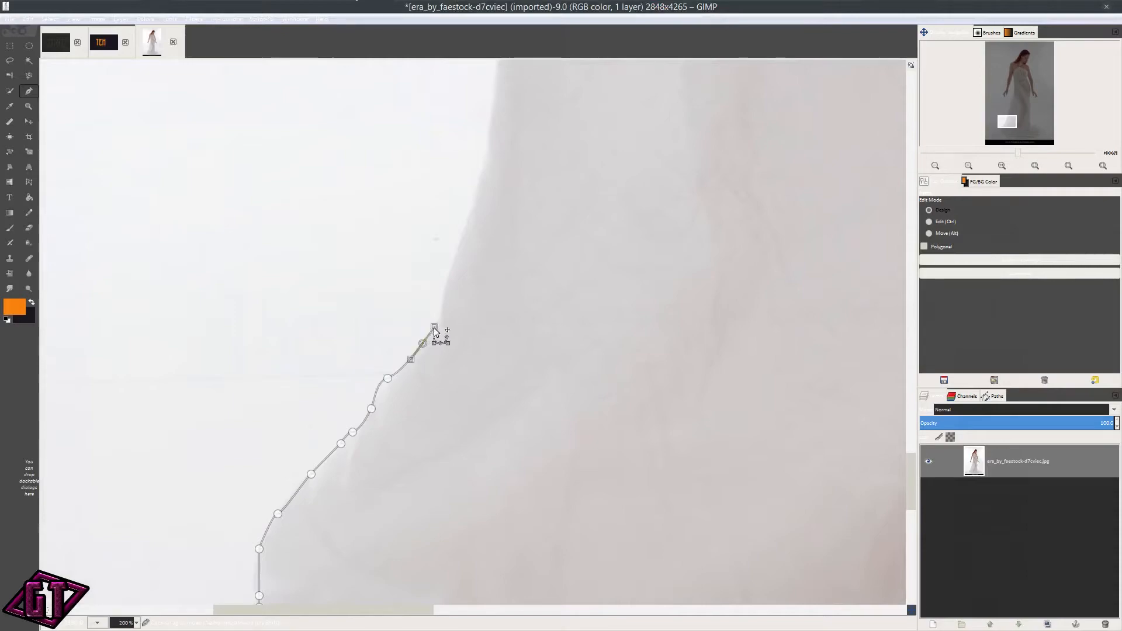
Step: Continue the path with anchors up the steep part of the skirt's left edge above the fold
{"action": "left_click_drag", "start_coordinate": [451, 262], "coordinate": [375, 547]}
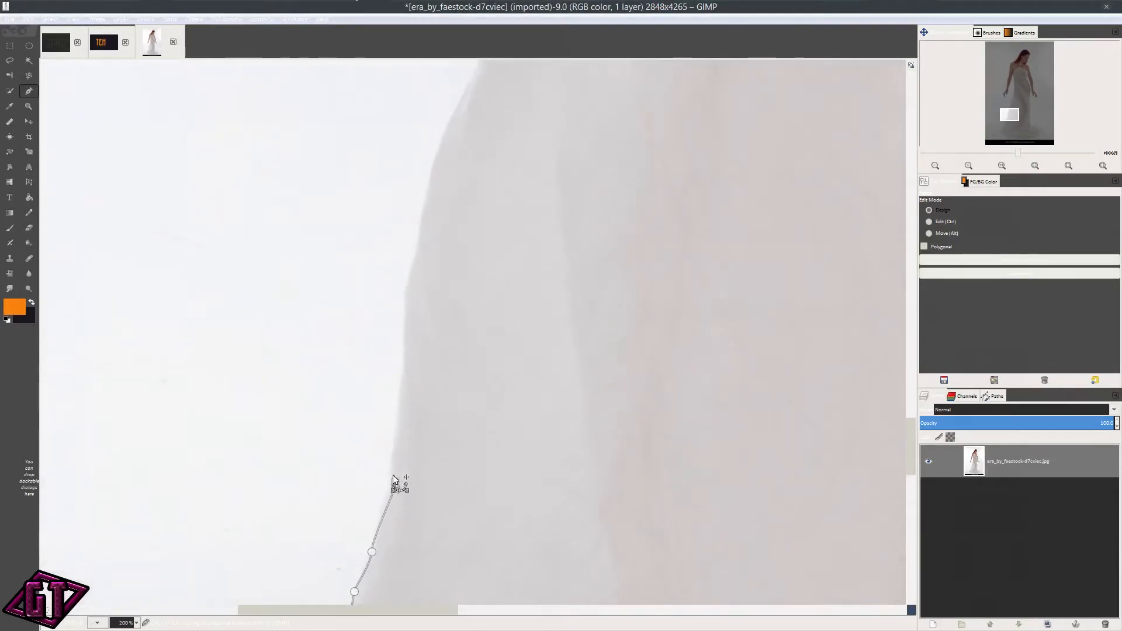
{"action": "left_click", "coordinate": [396, 435]}
{"action": "left_click", "coordinate": [407, 367]}
{"action": "left_click", "coordinate": [407, 301]}
{"action": "left_click", "coordinate": [412, 271]}
{"action": "left_click", "coordinate": [418, 227]}
{"action": "left_click_drag", "start_coordinate": [433, 200], "coordinate": [329, 460]}
Step: Place further anchors along the middle of the skirt's left edge, stopping below the height of the hand
{"action": "left_click", "coordinate": [335, 444]}
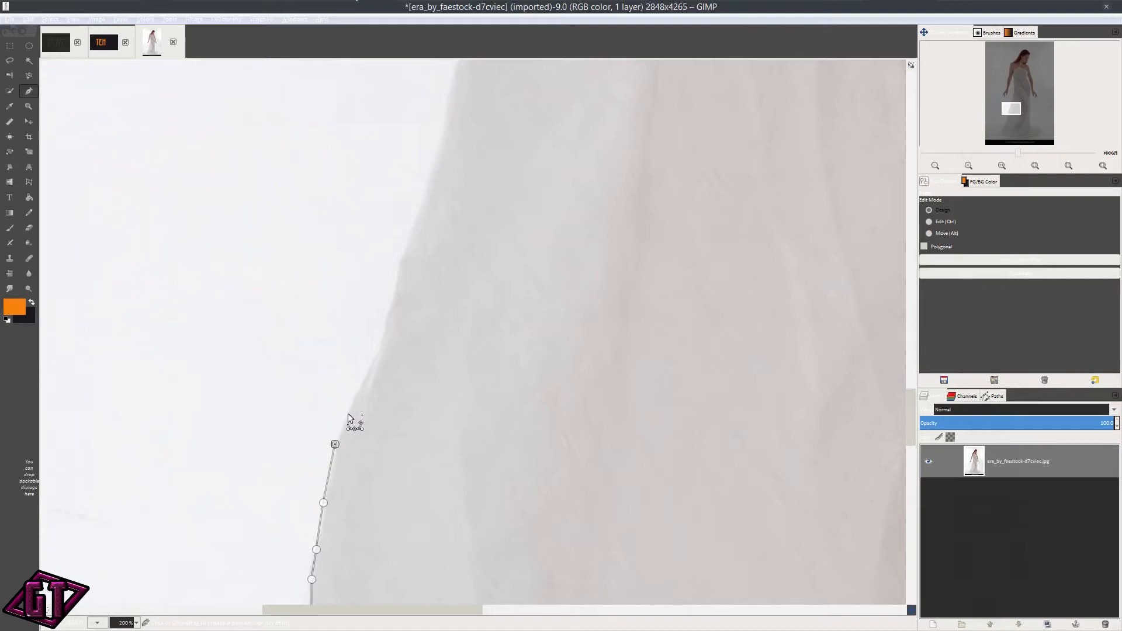
{"action": "left_click", "coordinate": [371, 363]}
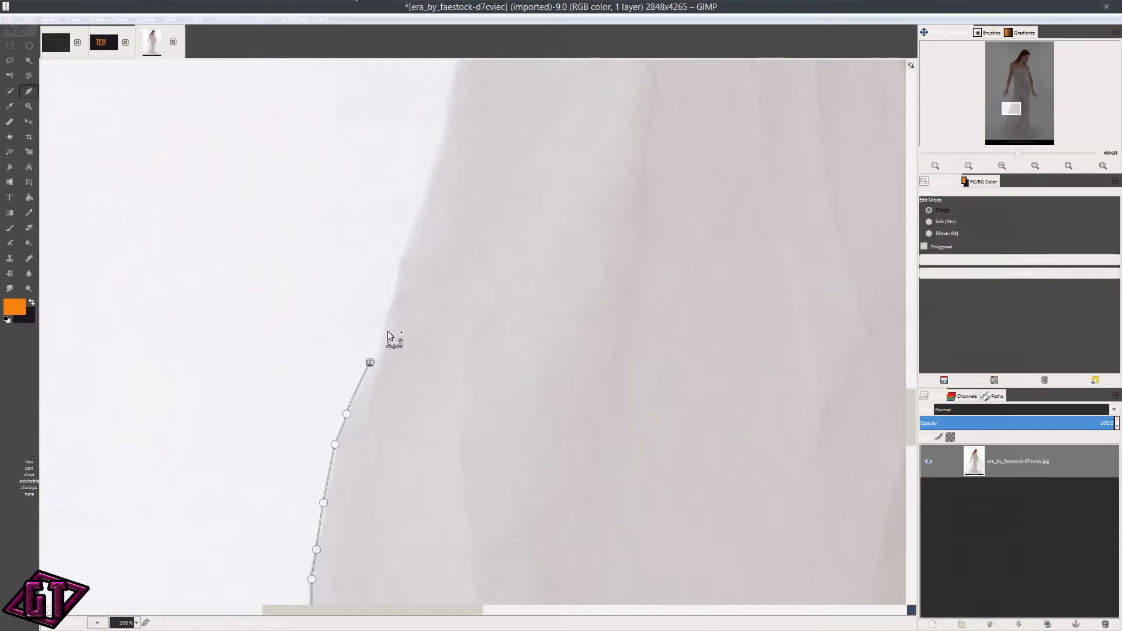
{"action": "left_click", "coordinate": [394, 291]}
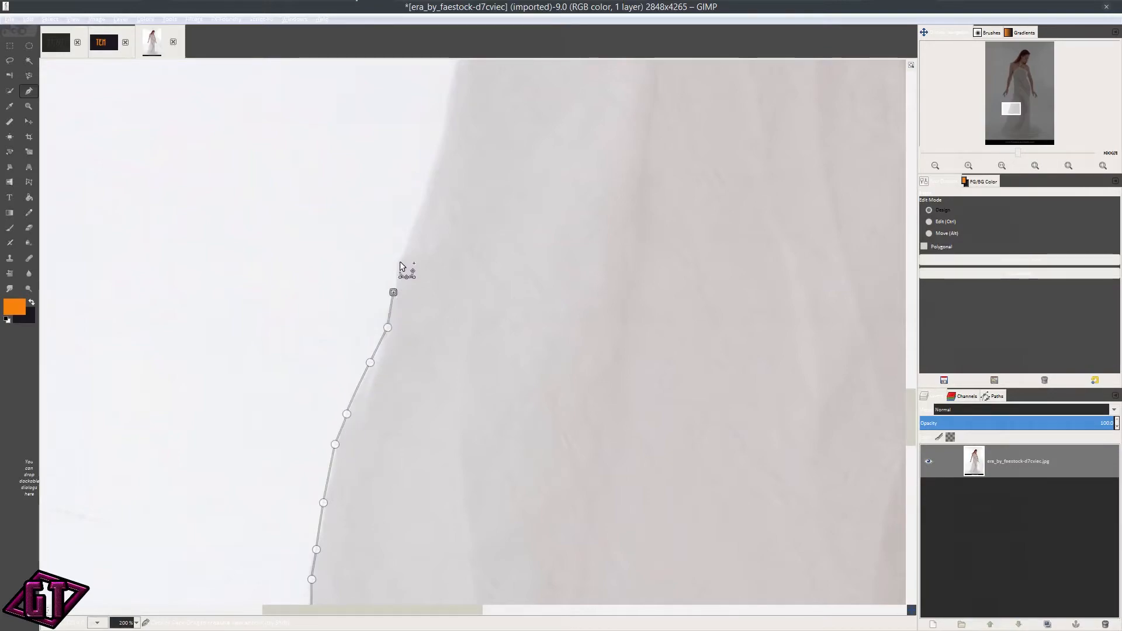
{"action": "left_click_drag", "start_coordinate": [448, 253], "coordinate": [384, 500]}
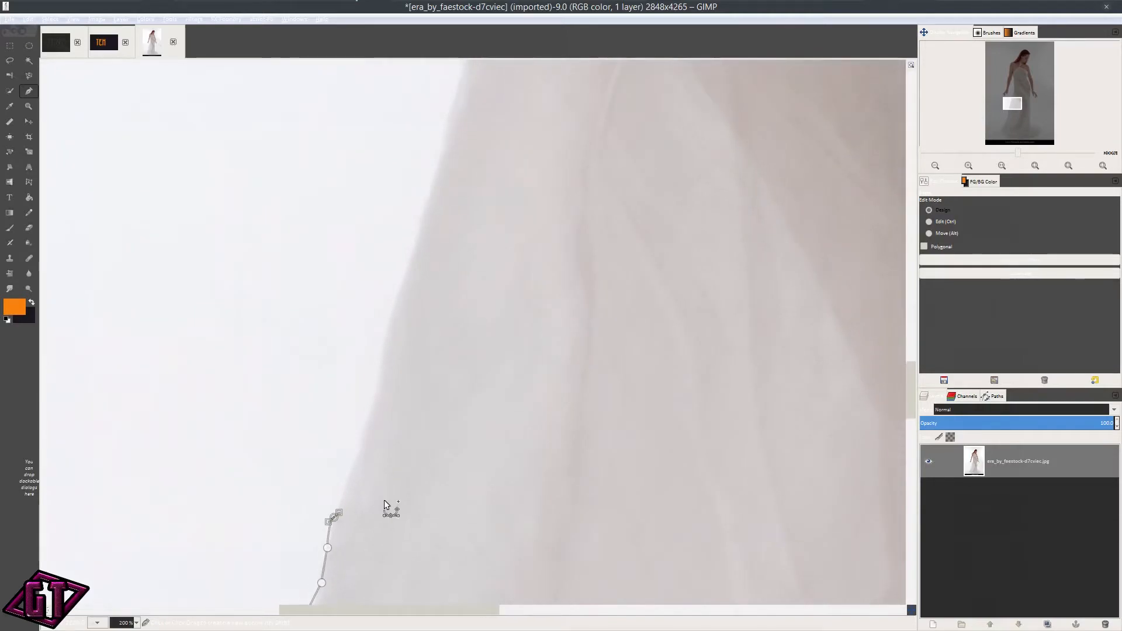
{"action": "left_click", "coordinate": [350, 472]}
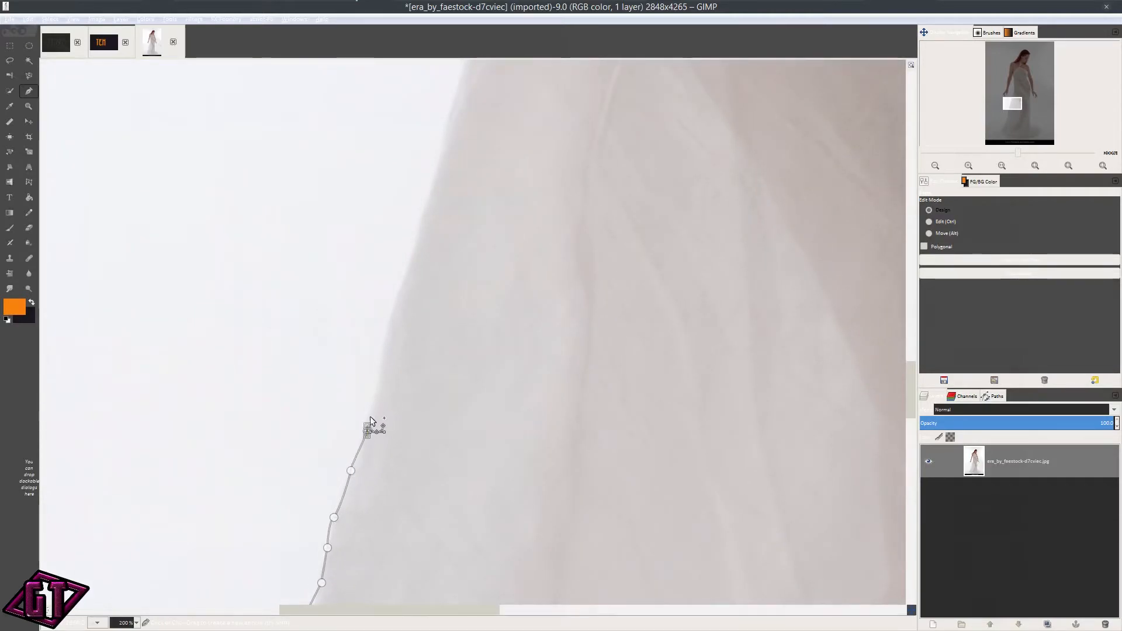
{"action": "left_click", "coordinate": [381, 377]}
{"action": "left_click", "coordinate": [386, 321]}
{"action": "left_click", "coordinate": [409, 265]}
Step: Trace the skirt's upper-left edge past the hand, placing path anchors up to the dress's belt
{"action": "scroll", "coordinate": [451, 226], "scroll_direction": "down", "scroll_amount": 1, "text": "ctrl"}
{"action": "scroll", "coordinate": [397, 511], "scroll_direction": "up", "scroll_amount": 5}
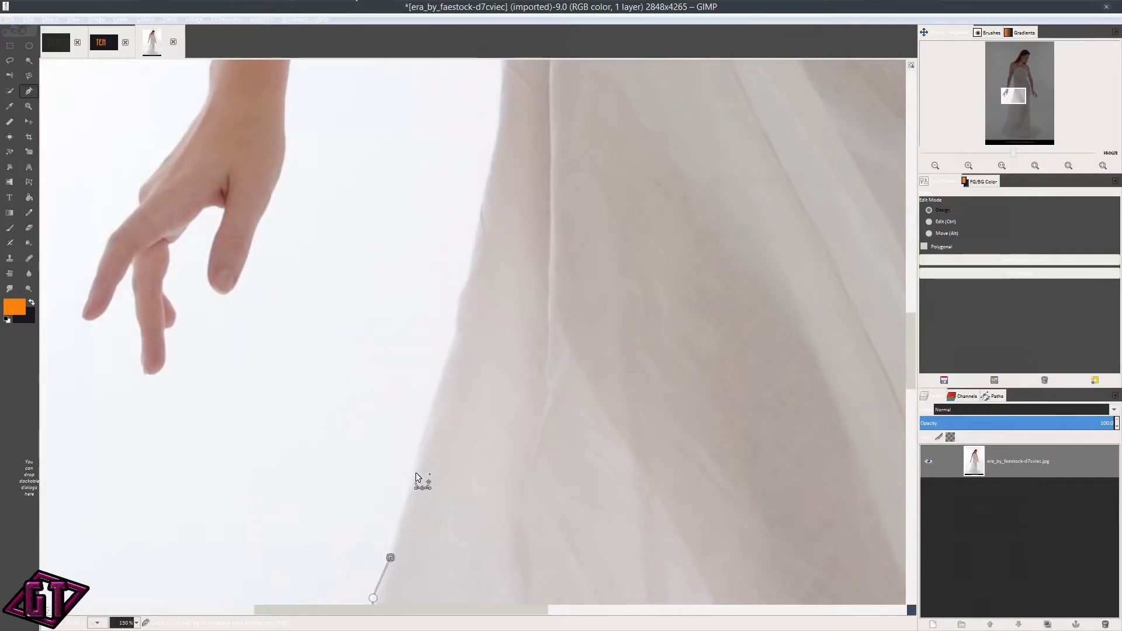
{"action": "scroll", "coordinate": [471, 393], "scroll_direction": "down", "scroll_amount": 2, "text": "ctrl"}
{"action": "scroll", "coordinate": [556, 489], "scroll_direction": "down", "scroll_amount": 2, "text": "ctrl"}
{"action": "left_click_drag", "start_coordinate": [512, 340], "coordinate": [501, 135]}
{"action": "left_click_drag", "start_coordinate": [485, 198], "coordinate": [458, 296]}
{"action": "left_click_drag", "start_coordinate": [450, 206], "coordinate": [461, 447]}
{"action": "scroll", "coordinate": [442, 521], "scroll_direction": "up", "scroll_amount": 3}
{"action": "left_click", "coordinate": [345, 431]}
{"action": "left_click", "coordinate": [376, 310]}
{"action": "left_click", "coordinate": [376, 268]}
{"action": "left_click", "coordinate": [364, 146]}
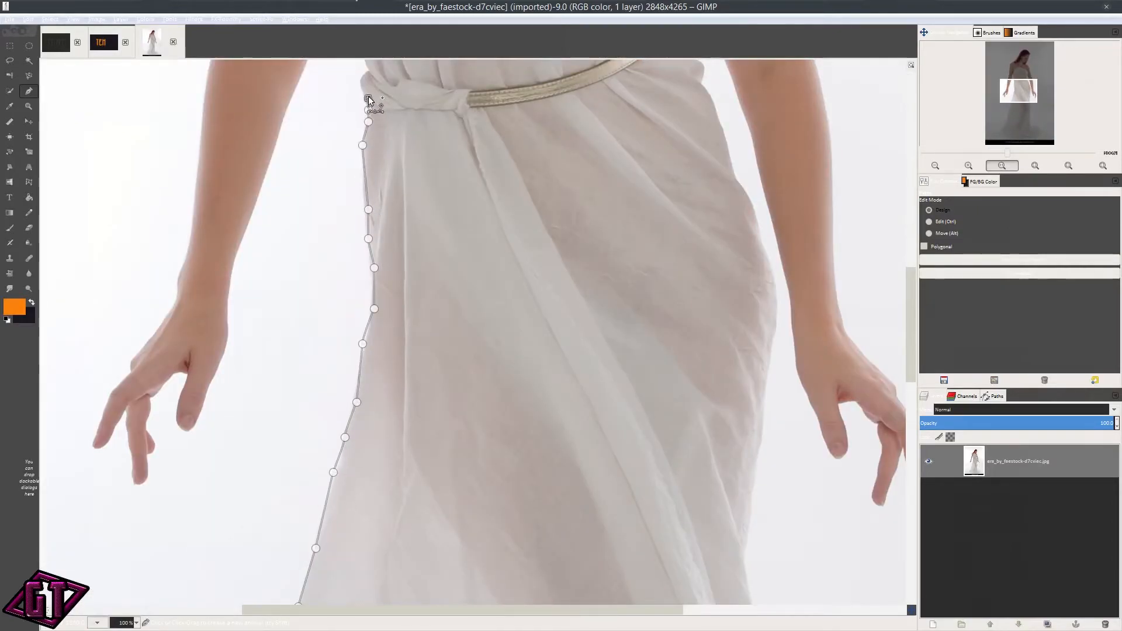
Step: Carry the path from the belt up the bodice to the armpit and back down the inner side of the left-hand arm
{"action": "scroll", "coordinate": [368, 93], "scroll_direction": "down", "scroll_amount": 1}
{"action": "left_click_drag", "start_coordinate": [367, 93], "coordinate": [468, 441]}
{"action": "left_click", "coordinate": [457, 386]}
{"action": "left_click", "coordinate": [439, 386]}
{"action": "left_click", "coordinate": [431, 413]}
{"action": "left_click", "coordinate": [419, 449]}
Step: Place path anchors down the inner forearm and around the fingers of the hand on the image's left side
{"action": "left_click_drag", "start_coordinate": [409, 467], "coordinate": [564, 360]}
{"action": "left_click_drag", "start_coordinate": [444, 560], "coordinate": [389, 363]}
{"action": "left_click", "coordinate": [496, 205]}
{"action": "left_click", "coordinate": [480, 240]}
{"action": "left_click", "coordinate": [476, 287]}
{"action": "left_click", "coordinate": [449, 321]}
{"action": "left_click", "coordinate": [422, 341]}
{"action": "left_click", "coordinate": [415, 400]}
{"action": "left_click", "coordinate": [410, 361]}
{"action": "left_click", "coordinate": [387, 369]}
Step: Trace the outer edge of the same arm with path anchors from the wrist up towards the shoulder
{"action": "left_click", "coordinate": [406, 329]}
{"action": "left_click", "coordinate": [449, 239]}
{"action": "left_click_drag", "start_coordinate": [463, 177], "coordinate": [457, 363]}
{"action": "left_click", "coordinate": [475, 257]}
{"action": "left_click_drag", "start_coordinate": [475, 254], "coordinate": [442, 470]}
{"action": "left_click", "coordinate": [448, 401]}
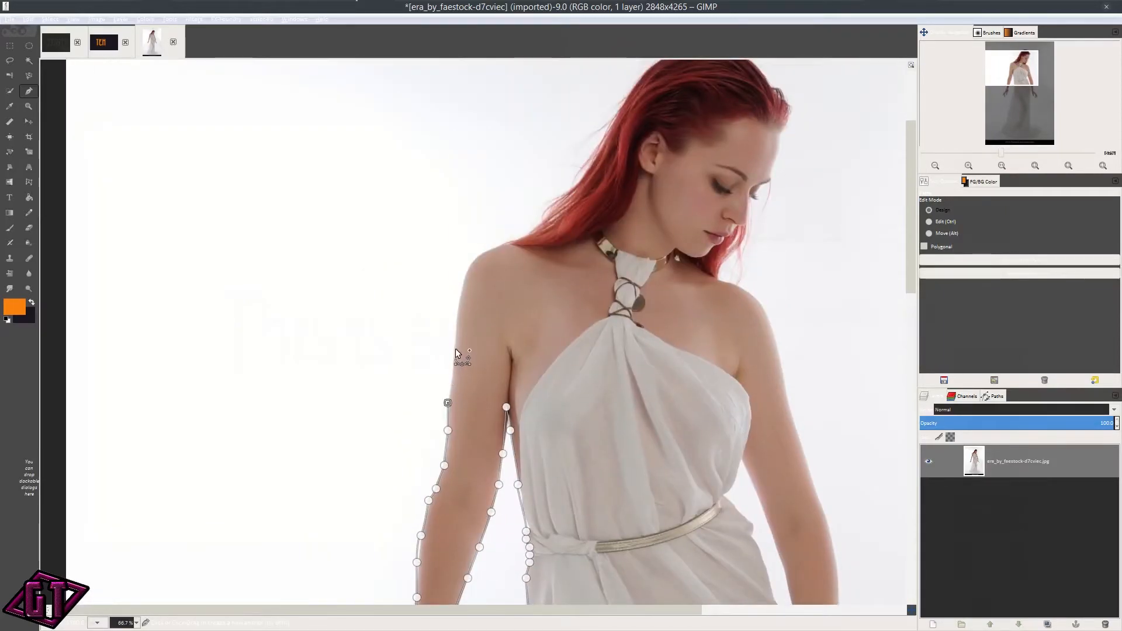
{"action": "left_click", "coordinate": [457, 300]}
Step: Route the path back through the empty backdrop beside the figure and close it at the starting anchor on the hem
{"action": "scroll", "coordinate": [471, 143], "scroll_direction": "down", "scroll_amount": 3}
{"action": "left_click_drag", "start_coordinate": [351, 526], "coordinate": [457, 269]}
{"action": "left_click", "coordinate": [333, 263]}
{"action": "left_click_drag", "start_coordinate": [344, 382], "coordinate": [371, 381]}
{"action": "scroll", "coordinate": [462, 368], "scroll_direction": "up", "scroll_amount": 6}
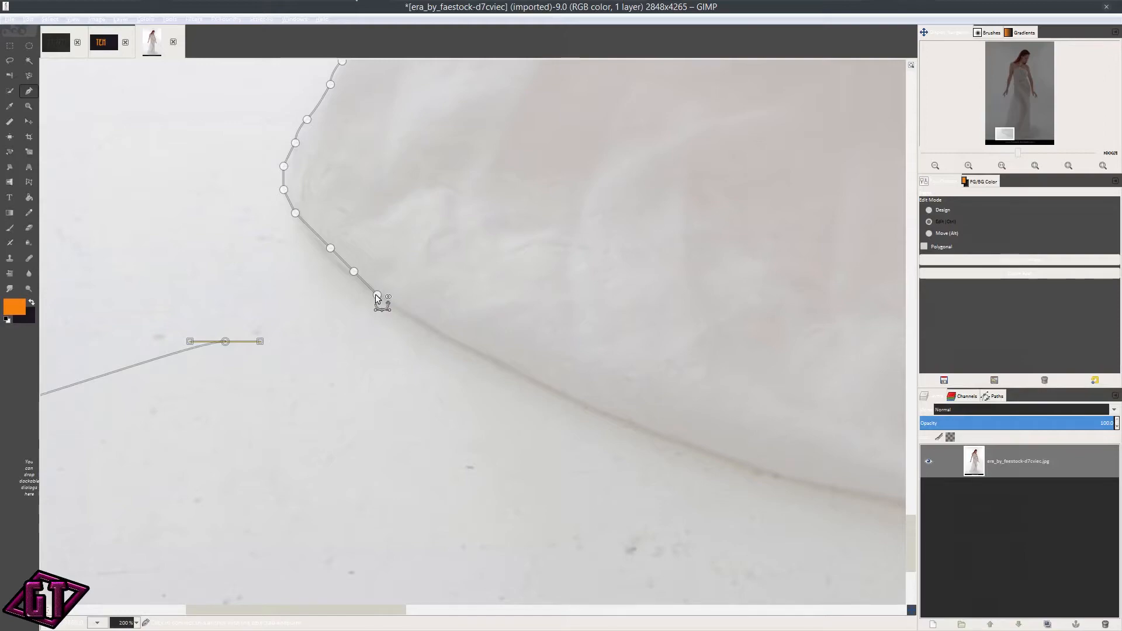
{"action": "left_click", "coordinate": [377, 295]}
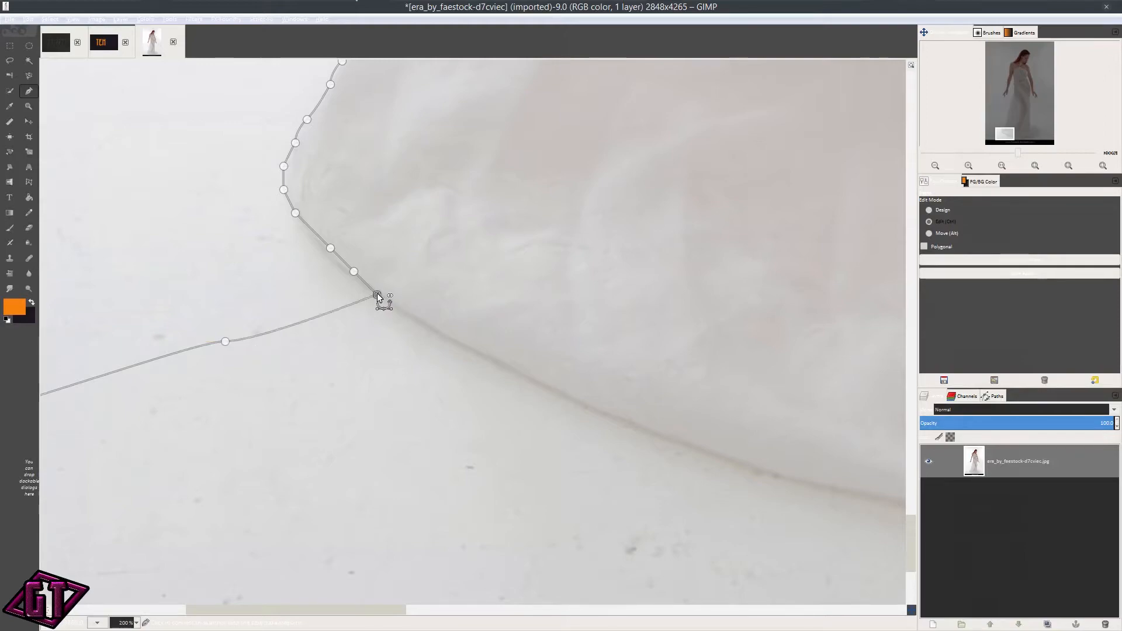
Step: Undo the last closing segment of the path and close it again exactly on the starting anchor at the dress hem
{"action": "key", "text": "ctrl+z"}
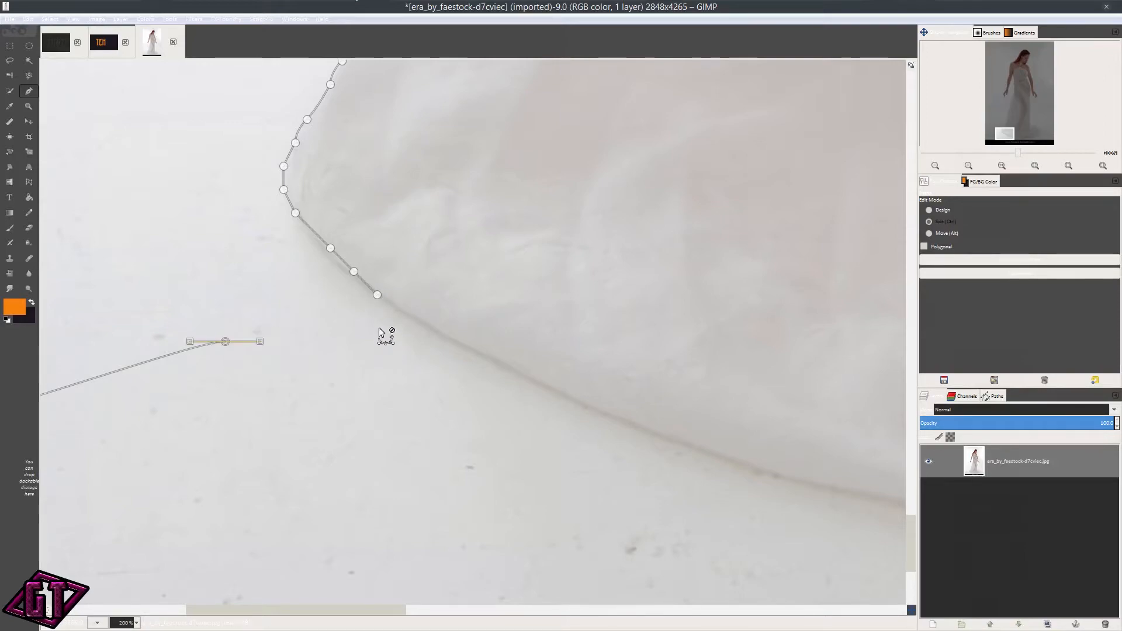
{"action": "scroll", "coordinate": [351, 326], "scroll_direction": "up", "scroll_amount": 1}
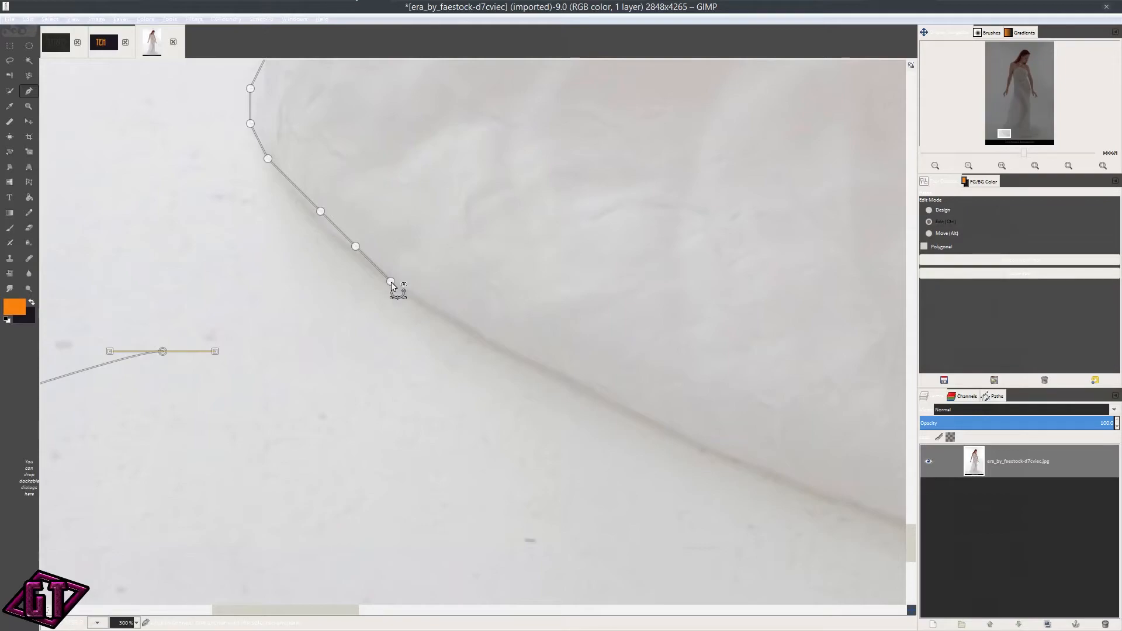
{"action": "left_click", "coordinate": [391, 281], "text": "ctrl"}
{"action": "scroll", "coordinate": [403, 293], "scroll_direction": "down", "scroll_amount": 7, "text": "ctrl"}
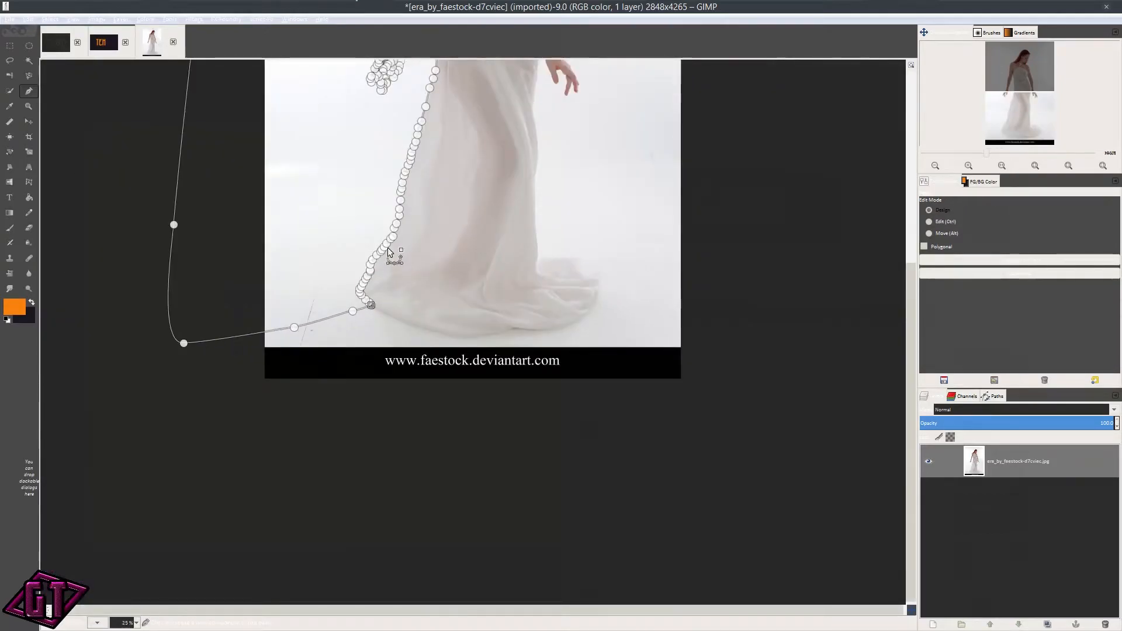
Step: Examine the closed path around the whole figure and up close around the traced hand and fingers
{"action": "left_click_drag", "start_coordinate": [387, 252], "coordinate": [398, 445]}
{"action": "scroll", "coordinate": [349, 301], "scroll_direction": "down", "scroll_amount": 2, "text": "ctrl"}
{"action": "scroll", "coordinate": [391, 323], "scroll_direction": "up", "scroll_amount": 3, "text": "ctrl"}
{"action": "scroll", "coordinate": [403, 322], "scroll_direction": "down", "scroll_amount": 2, "text": "ctrl"}
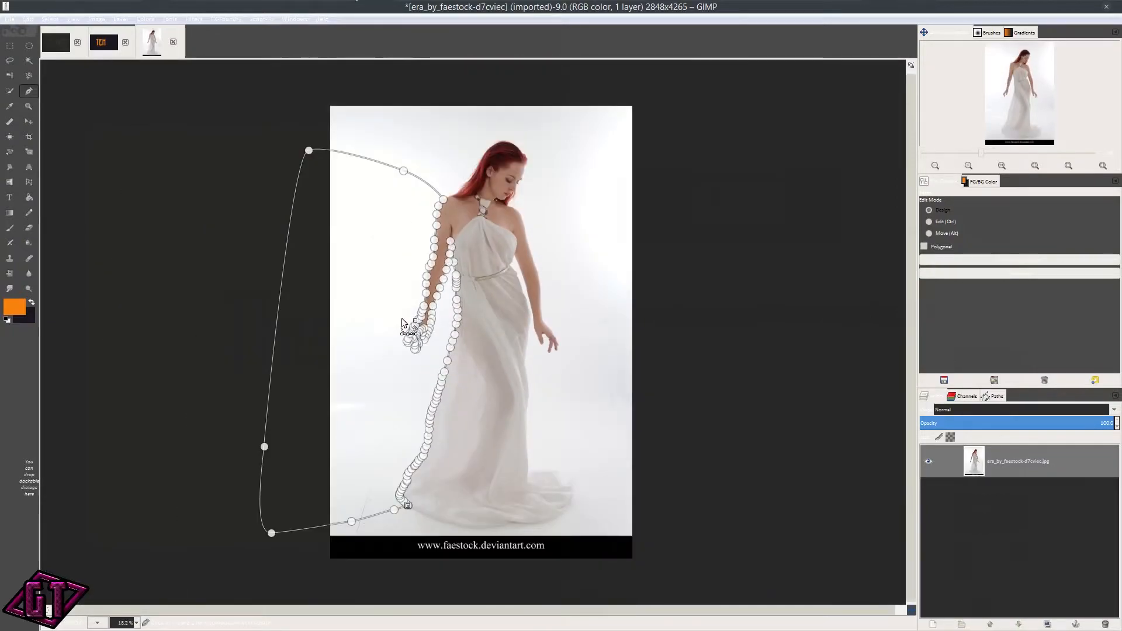
{"action": "scroll", "coordinate": [368, 319], "scroll_direction": "up", "scroll_amount": 7, "text": "ctrl"}
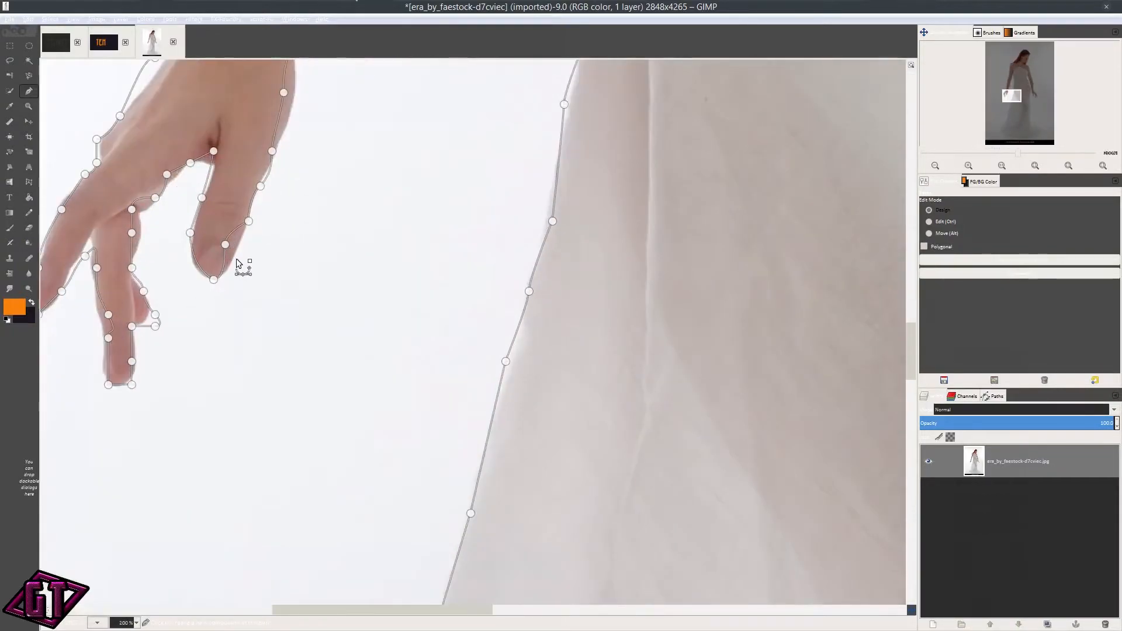
{"action": "scroll", "coordinate": [423, 328], "scroll_direction": "down", "scroll_amount": 2, "text": "ctrl"}
{"action": "scroll", "coordinate": [356, 308], "scroll_direction": "up", "scroll_amount": 4, "text": "ctrl"}
{"action": "scroll", "coordinate": [409, 346], "scroll_direction": "down", "scroll_amount": 4, "text": "ctrl"}
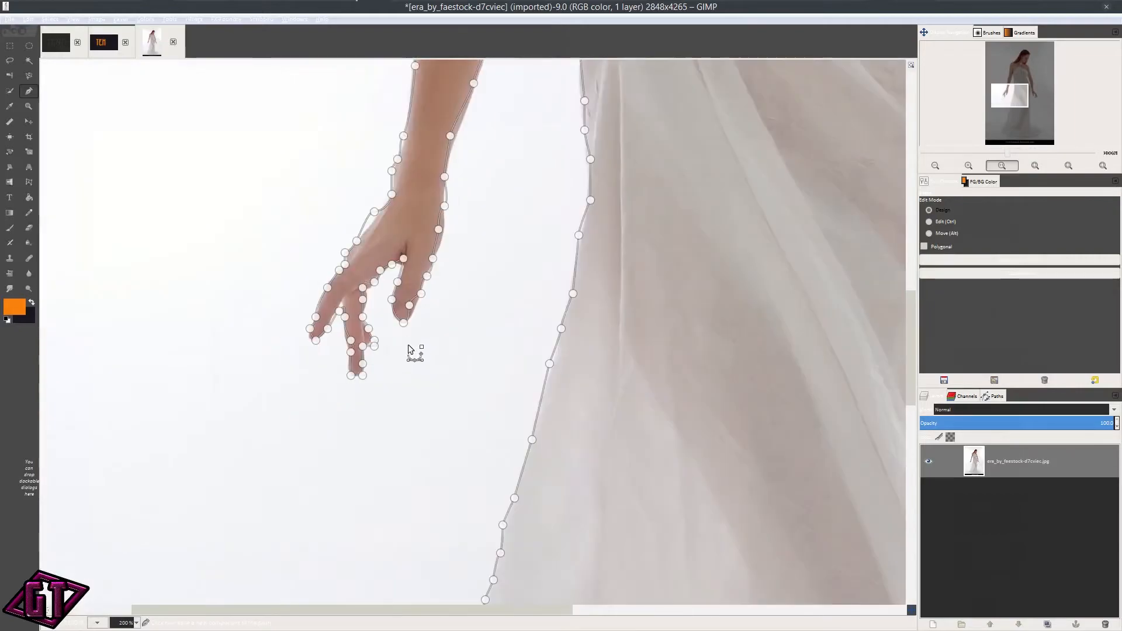
{"action": "scroll", "coordinate": [394, 391], "scroll_direction": "down", "scroll_amount": 5, "text": "ctrl"}
{"action": "scroll", "coordinate": [464, 250], "scroll_direction": "down", "scroll_amount": 4}
{"action": "scroll", "coordinate": [408, 279], "scroll_direction": "down", "scroll_amount": 2, "text": "ctrl"}
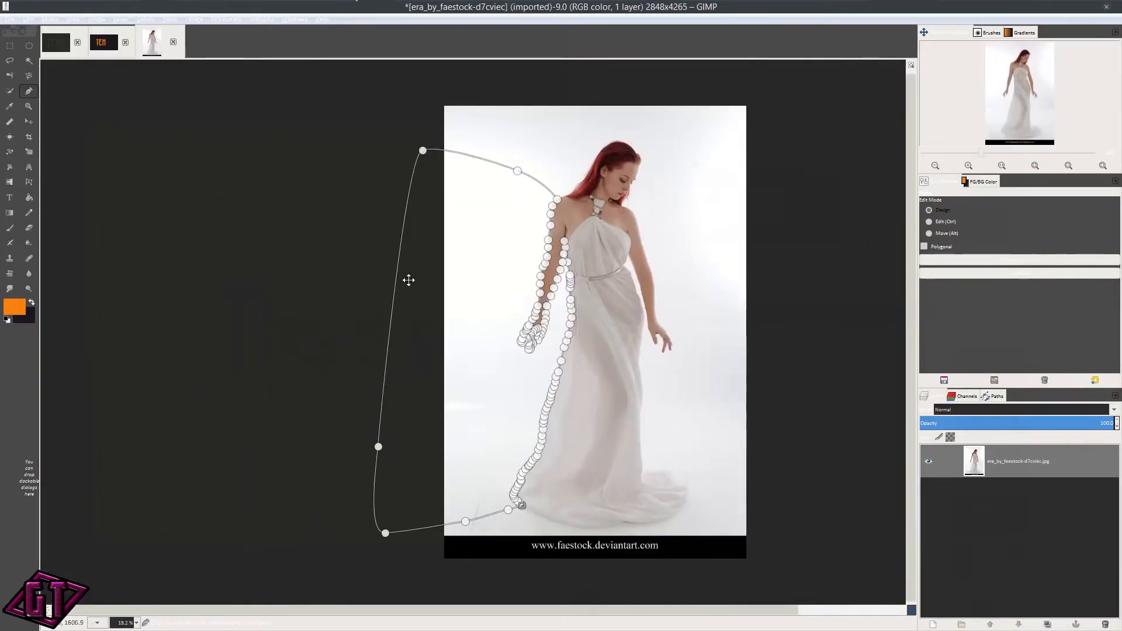
{"action": "left_click_drag", "start_coordinate": [408, 279], "coordinate": [360, 285]}
Step: Create a selection from the closed path beside the figure
{"action": "right_click", "coordinate": [440, 252]}
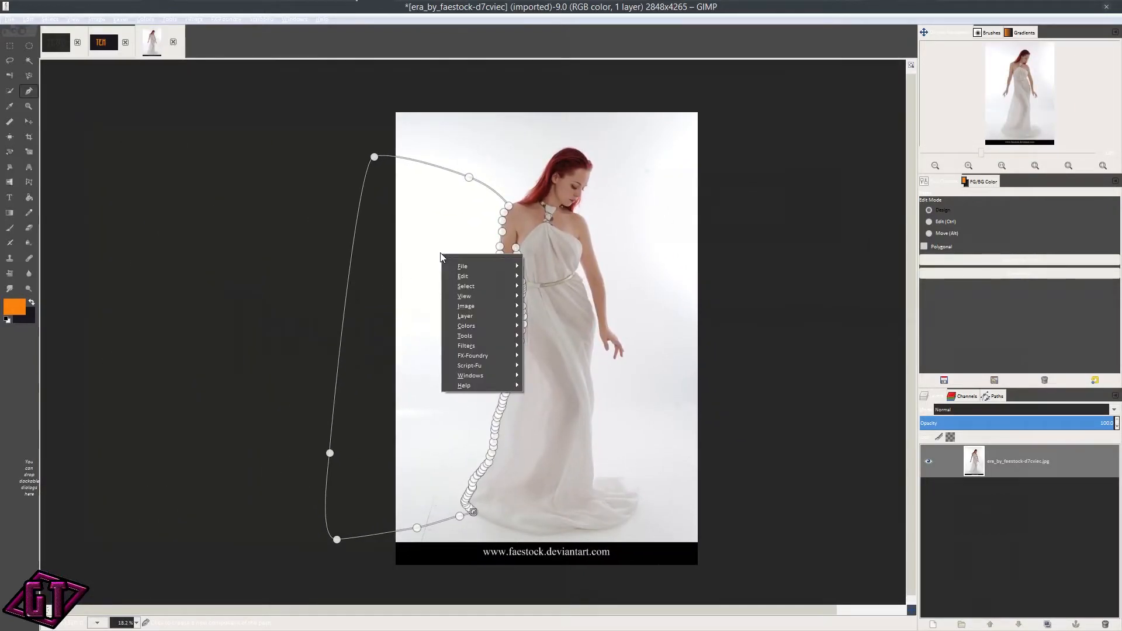
{"action": "left_click", "coordinate": [56, 19]}
{"action": "left_click", "coordinate": [69, 101]}
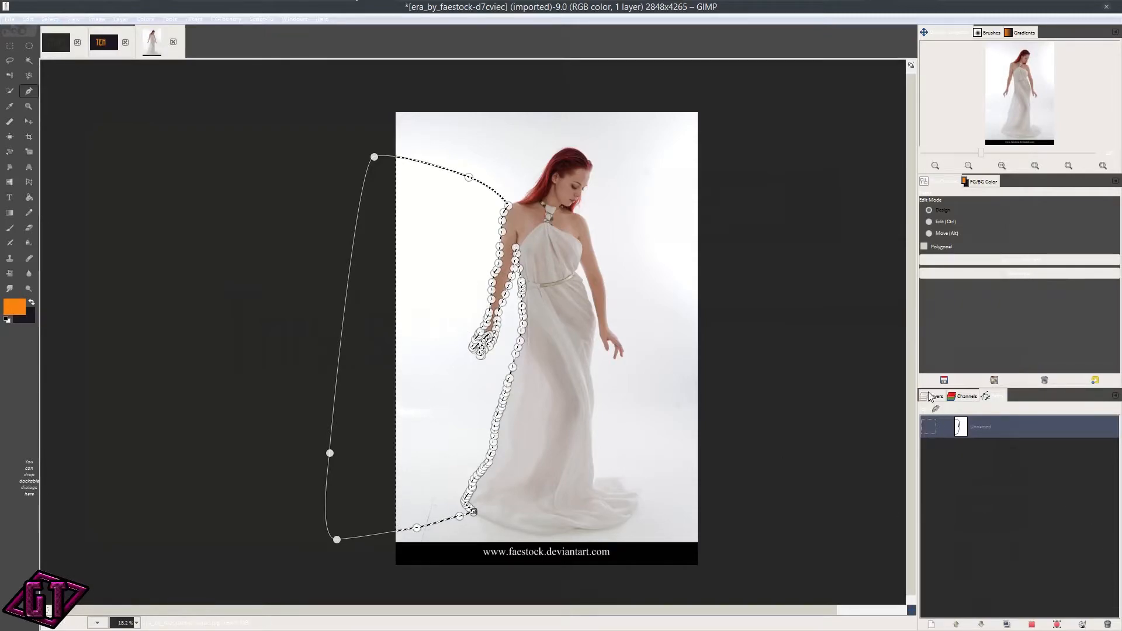
Step: Add an alpha channel to the model layer, delete the selected backdrop and clear the selection
{"action": "right_click", "coordinate": [1009, 462]}
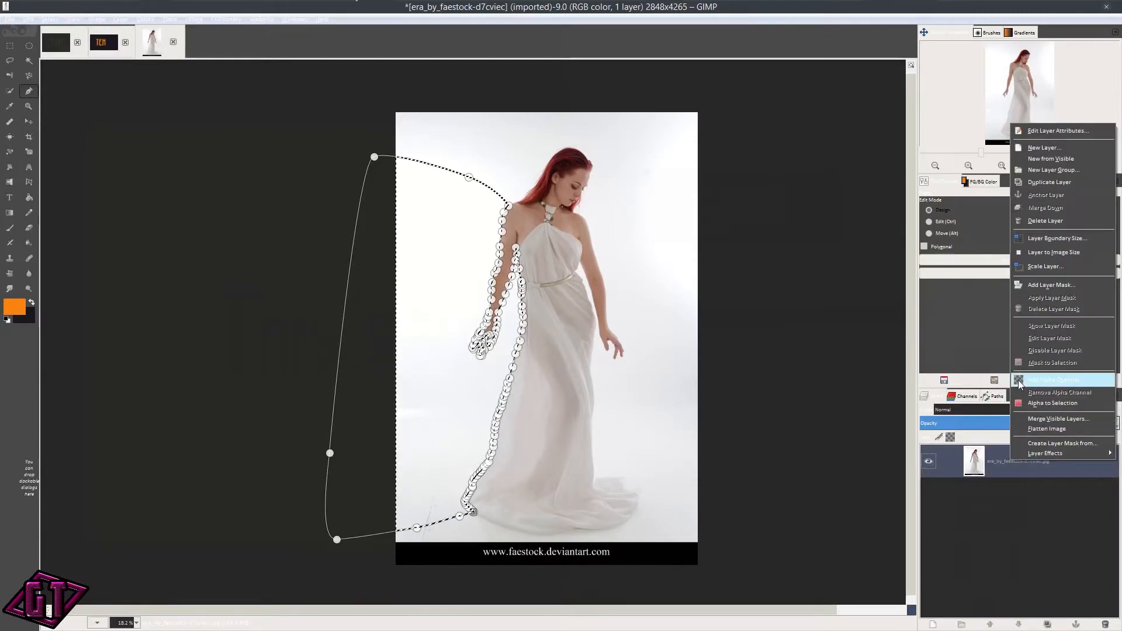
{"action": "left_click", "coordinate": [1054, 380]}
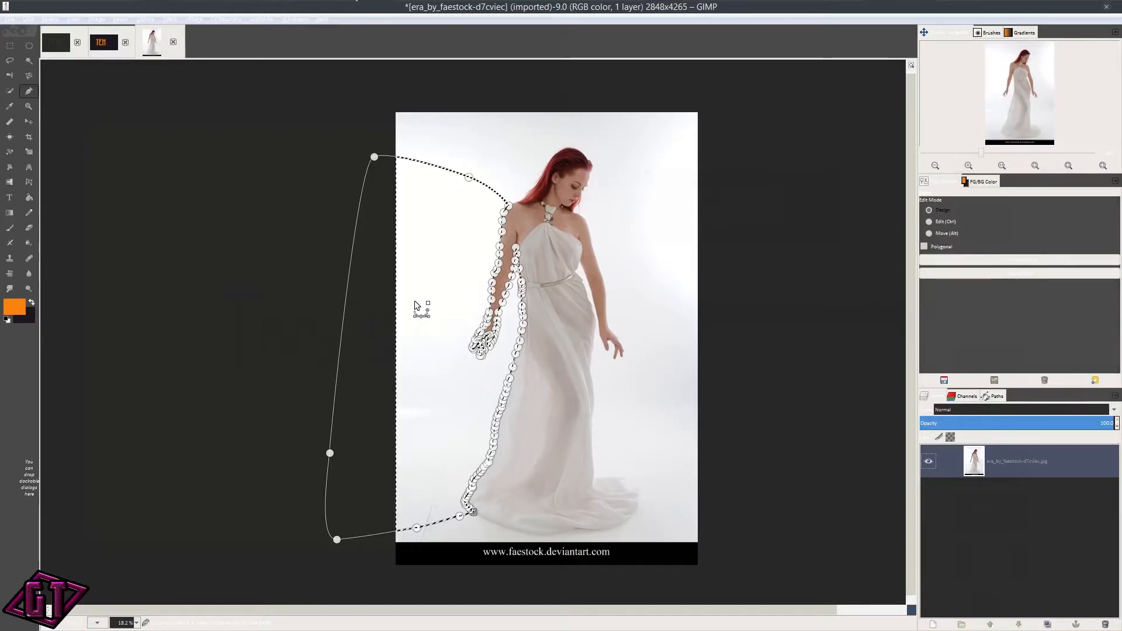
{"action": "key", "text": "Delete"}
{"action": "key", "text": "ctrl+shift+a"}
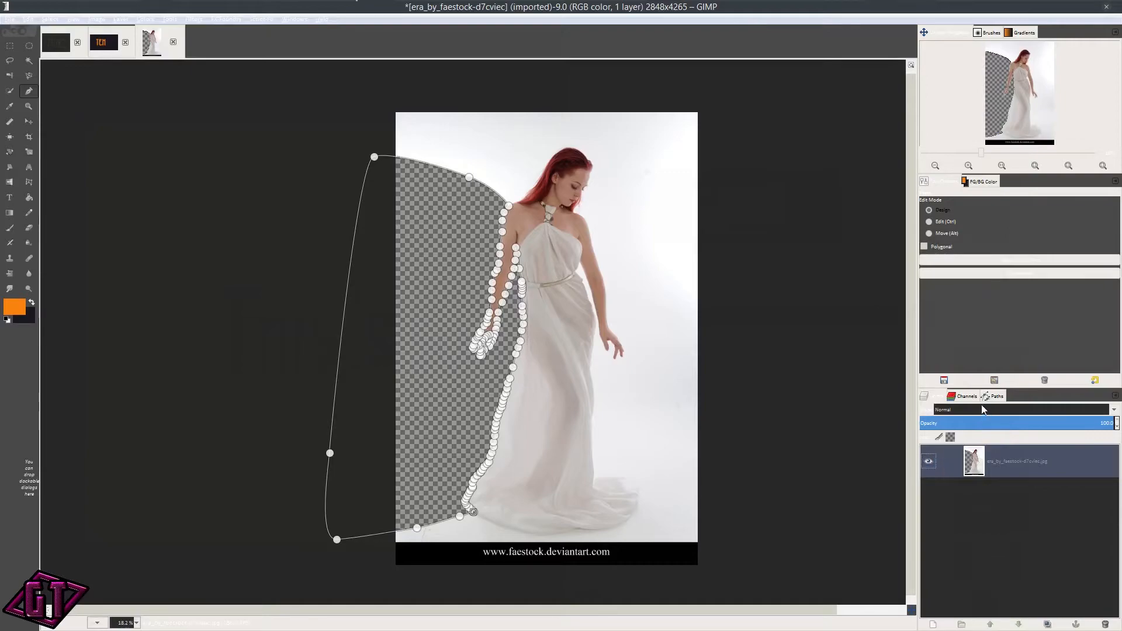
Step: Hide the path outline with the Move tool and examine the cut edge along the arm, hand and shoulder
{"action": "left_click", "coordinate": [995, 397]}
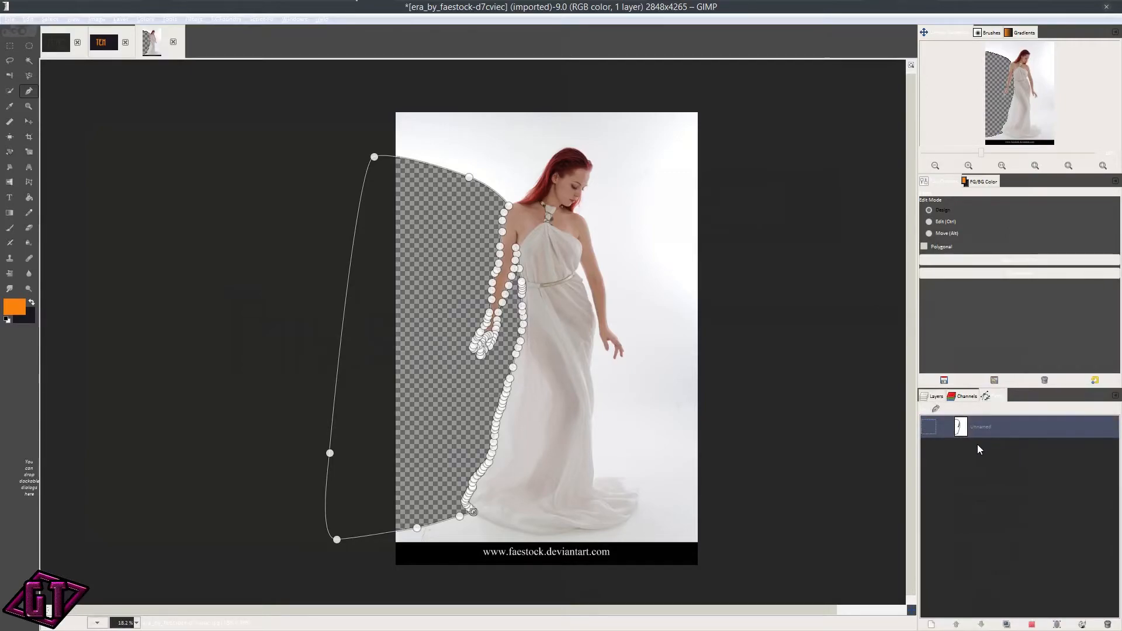
{"action": "left_click", "coordinate": [936, 402]}
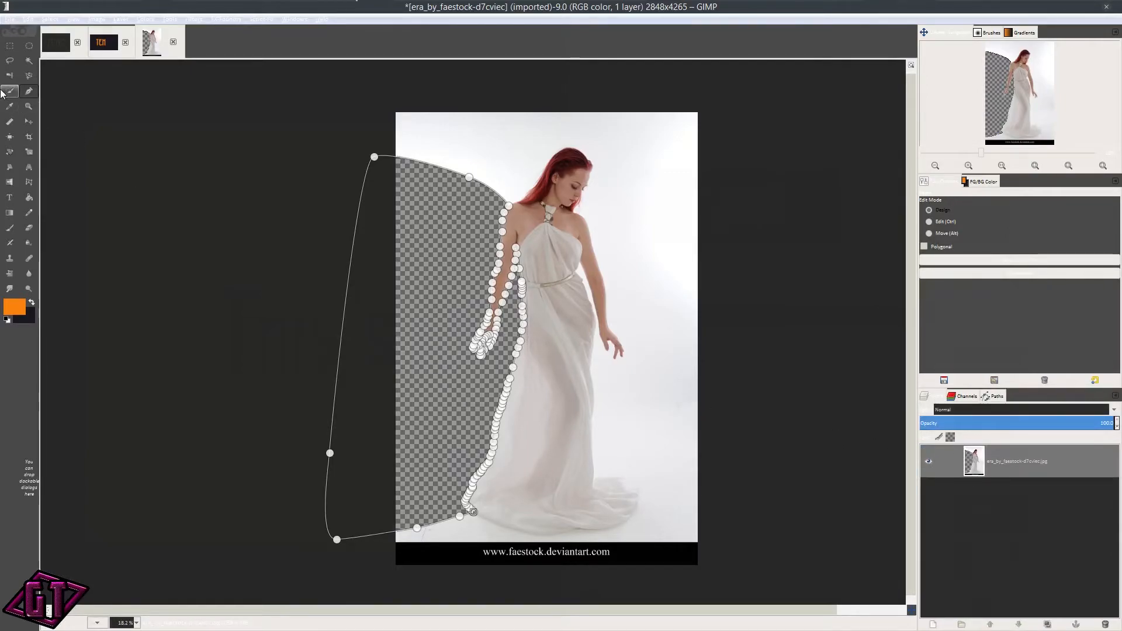
{"action": "left_click", "coordinate": [29, 121]}
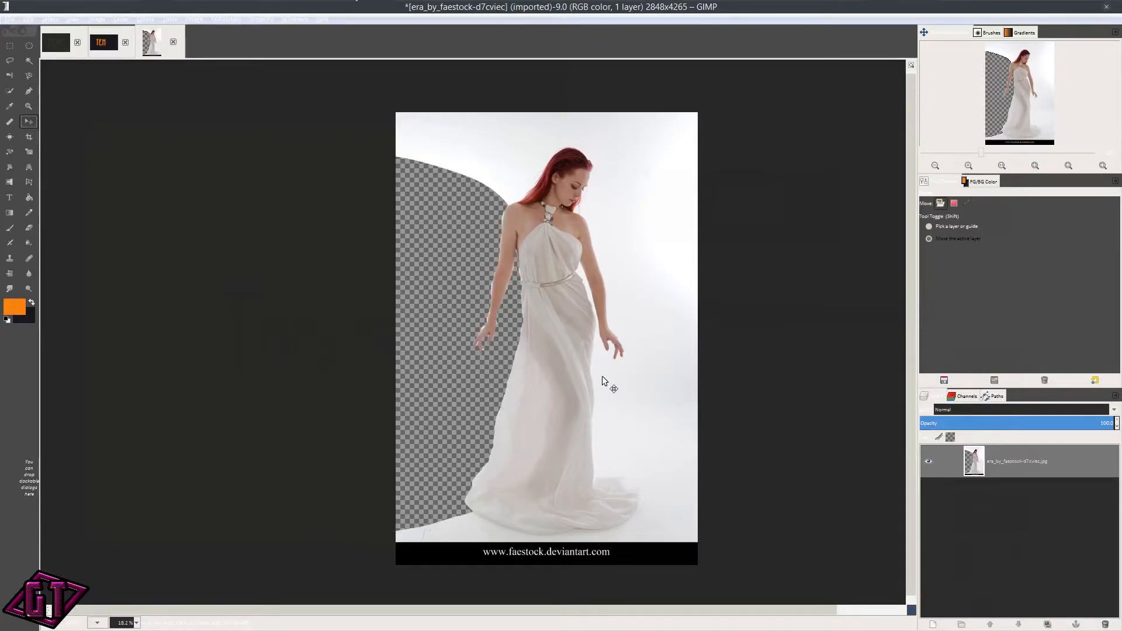
{"action": "scroll", "coordinate": [604, 376], "scroll_direction": "up", "scroll_amount": 6}
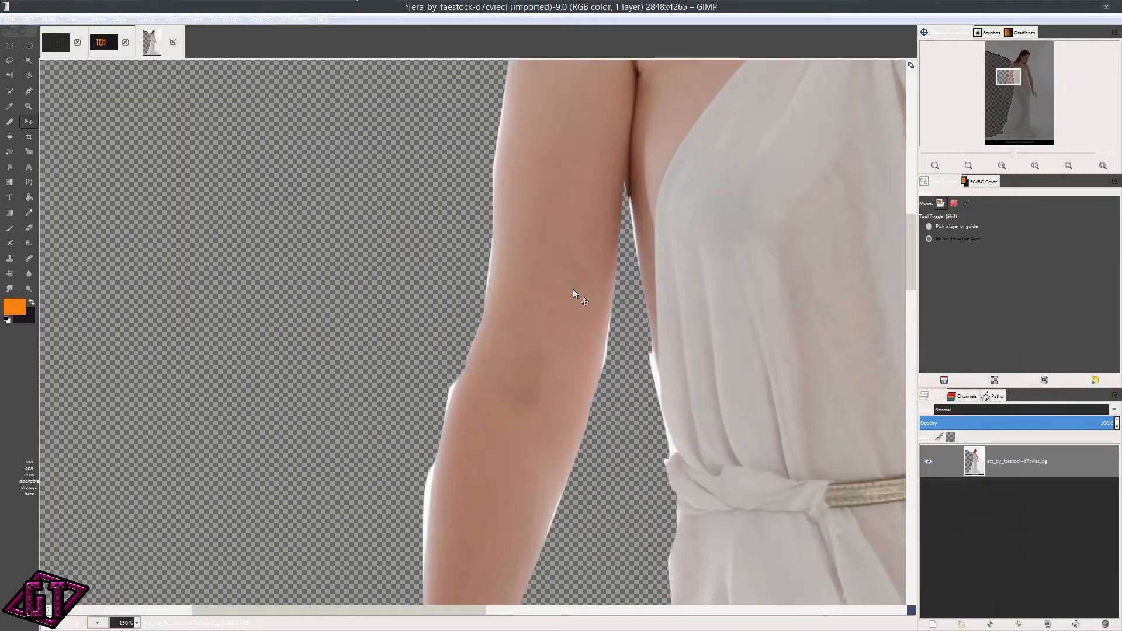
{"action": "scroll", "coordinate": [448, 434], "scroll_direction": "down", "scroll_amount": 3}
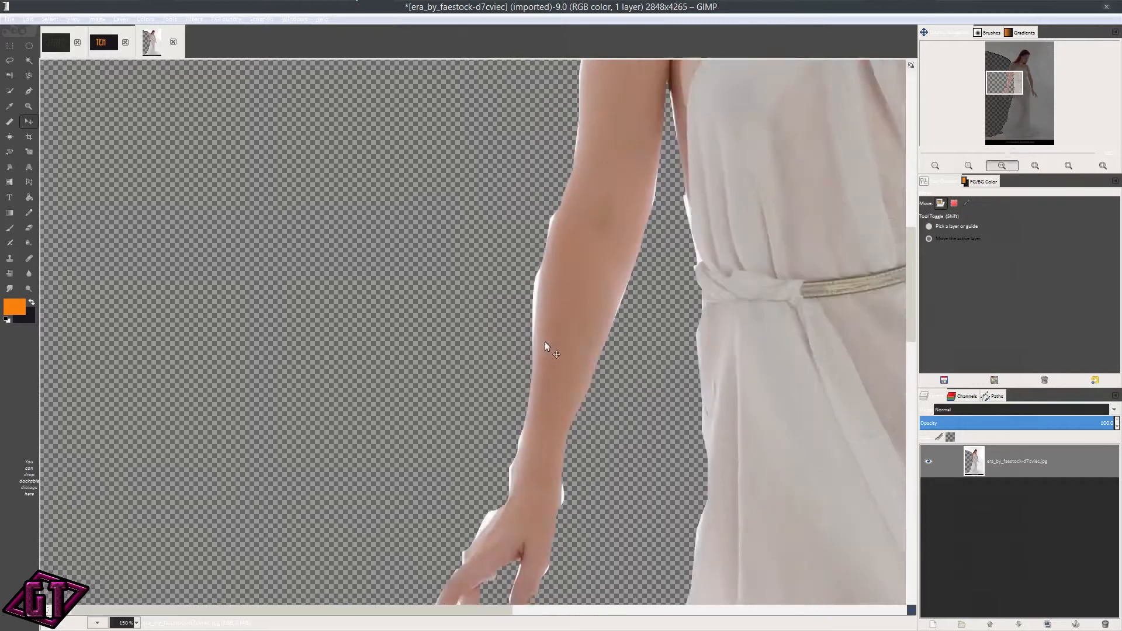
{"action": "scroll", "coordinate": [574, 304], "scroll_direction": "down", "scroll_amount": 4}
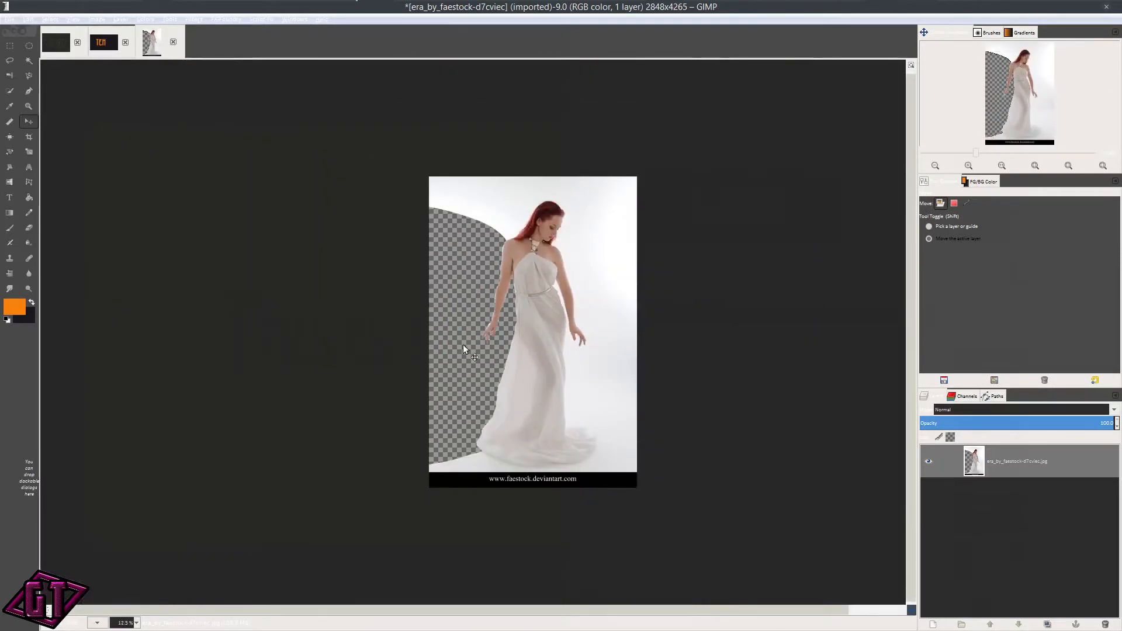
{"action": "scroll", "coordinate": [465, 487], "scroll_direction": "up", "scroll_amount": 4}
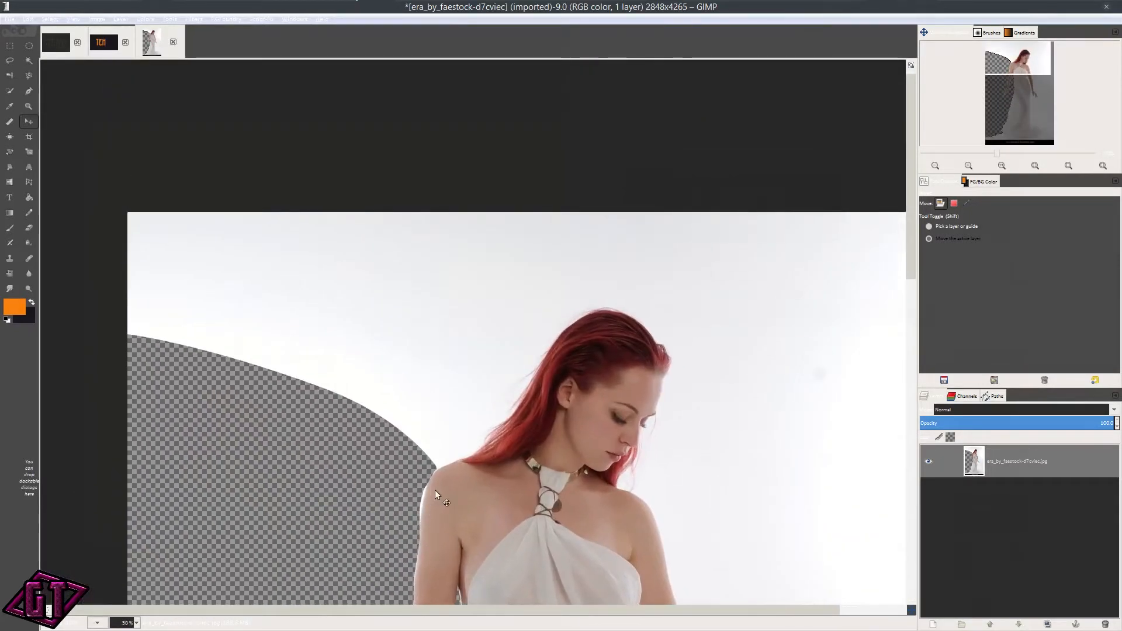
{"action": "scroll", "coordinate": [436, 464], "scroll_direction": "up", "scroll_amount": 1}
{"action": "scroll", "coordinate": [584, 384], "scroll_direction": "down", "scroll_amount": 2}
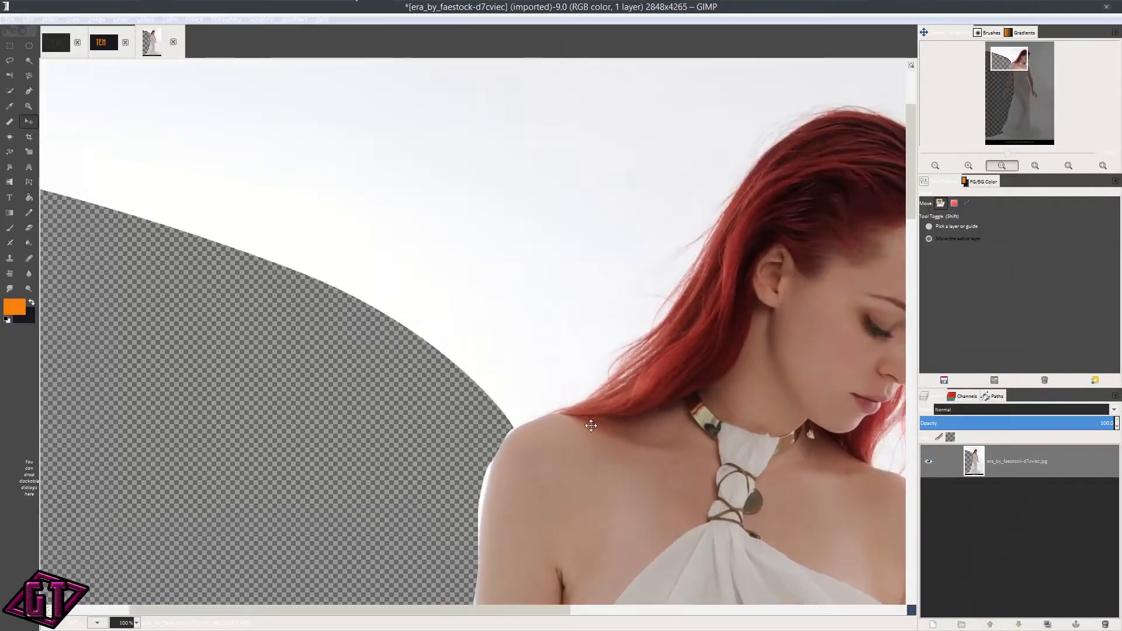
{"action": "left_click_drag", "start_coordinate": [606, 426], "coordinate": [422, 533]}
{"action": "scroll", "coordinate": [513, 442], "scroll_direction": "down", "scroll_amount": 2}
{"action": "left_click_drag", "start_coordinate": [507, 601], "coordinate": [515, 144]}
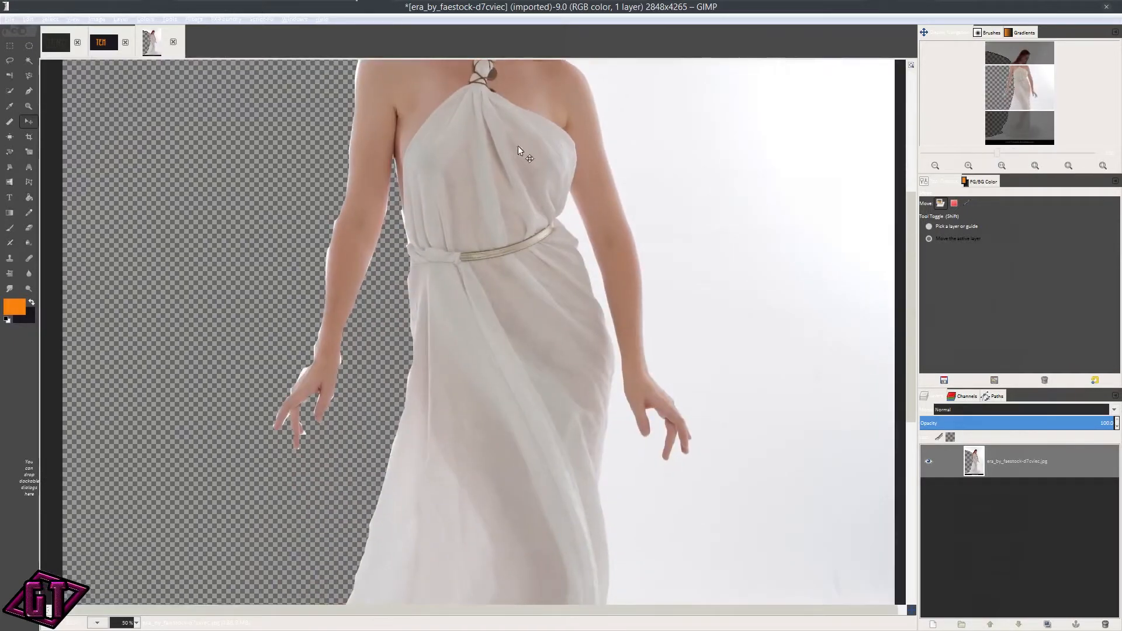
Step: Examine the cut edge down the skirt to the hem and the floor remaining above the website banner
{"action": "scroll", "coordinate": [588, 302], "scroll_direction": "down", "scroll_amount": 1}
{"action": "scroll", "coordinate": [588, 303], "scroll_direction": "down", "scroll_amount": 2}
{"action": "left_click_drag", "start_coordinate": [513, 387], "coordinate": [515, 284]}
{"action": "scroll", "coordinate": [514, 401], "scroll_direction": "up", "scroll_amount": 4}
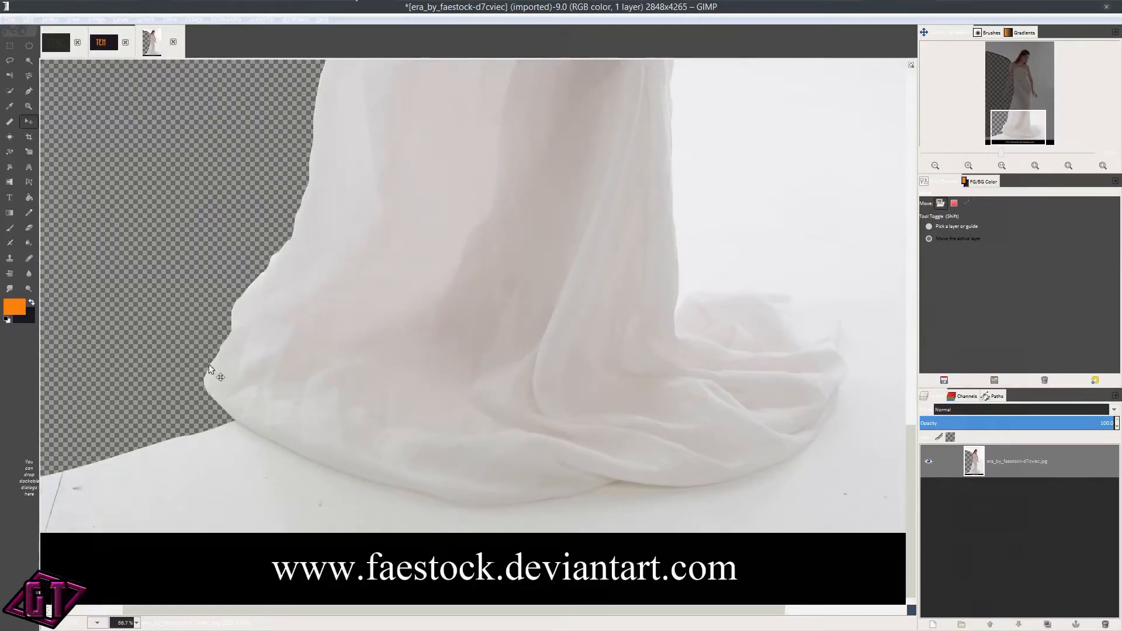
{"action": "scroll", "coordinate": [275, 386], "scroll_direction": "down", "scroll_amount": 3}
{"action": "left_click_drag", "start_coordinate": [381, 453], "coordinate": [287, 478]}
{"action": "scroll", "coordinate": [383, 398], "scroll_direction": "up", "scroll_amount": 3}
{"action": "left_click_drag", "start_coordinate": [366, 384], "coordinate": [503, 179]}
{"action": "left_click_drag", "start_coordinate": [393, 323], "coordinate": [506, 262]}
{"action": "scroll", "coordinate": [247, 298], "scroll_direction": "down", "scroll_amount": 2}
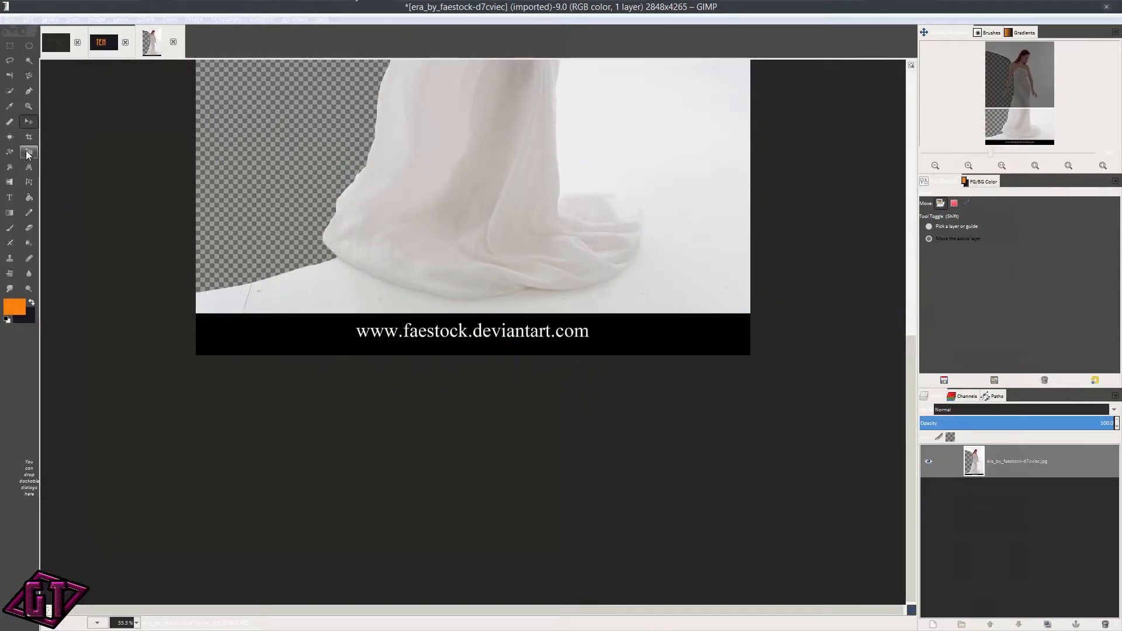
Step: Draw a closed path with the Paths tool around the floor strip and website banner beneath the dress hem
{"action": "left_click", "coordinate": [28, 91]}
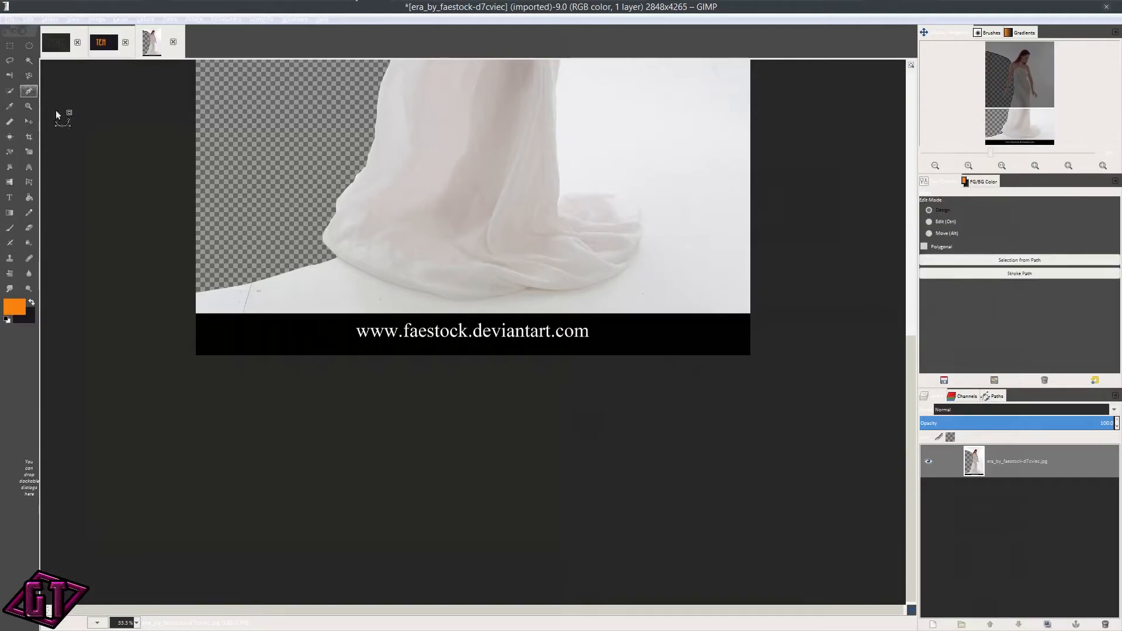
{"action": "left_click", "coordinate": [179, 400]}
{"action": "left_click", "coordinate": [832, 412]}
{"action": "left_click_drag", "start_coordinate": [751, 281], "coordinate": [302, 292]}
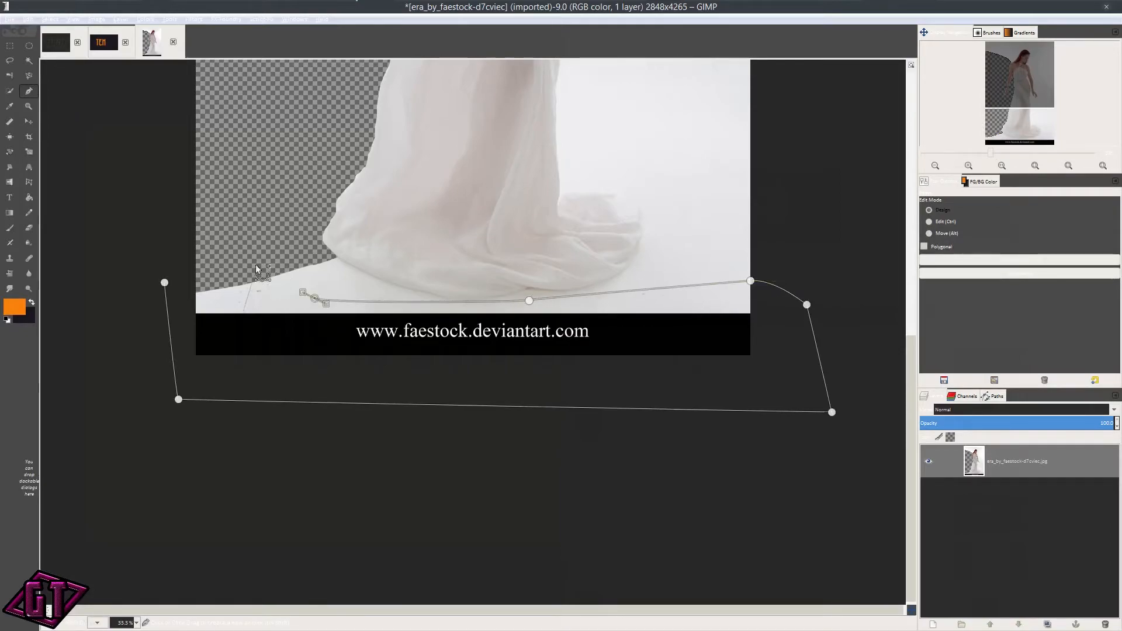
{"action": "left_click", "coordinate": [189, 262], "text": "ctrl"}
Step: Convert the new path around the floor strip and banner into a selection
{"action": "scroll", "coordinate": [331, 215], "scroll_direction": "up", "scroll_amount": 5}
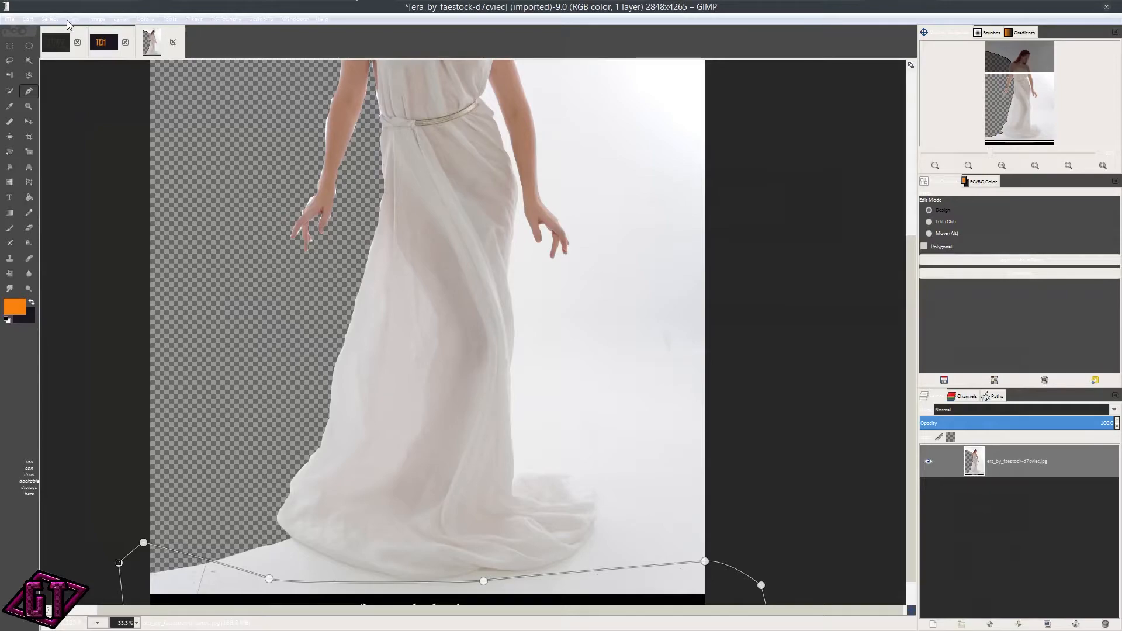
{"action": "scroll", "coordinate": [420, 400], "scroll_direction": "down", "scroll_amount": 3}
{"action": "scroll", "coordinate": [411, 417], "scroll_direction": "down", "scroll_amount": 2}
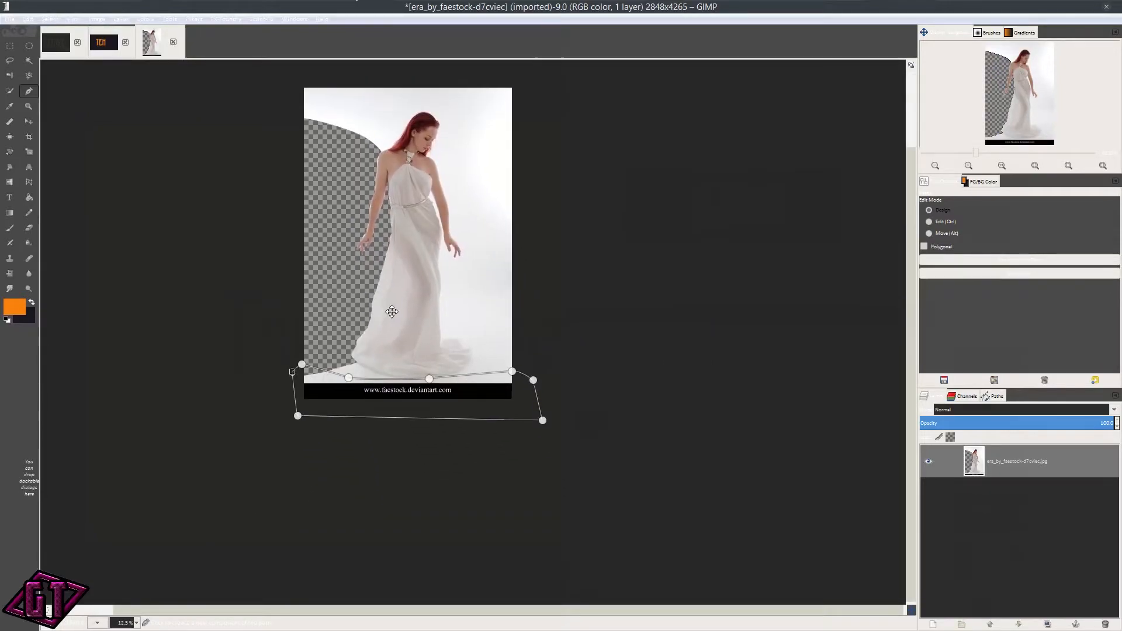
{"action": "scroll", "coordinate": [261, 258], "scroll_direction": "up", "scroll_amount": 3}
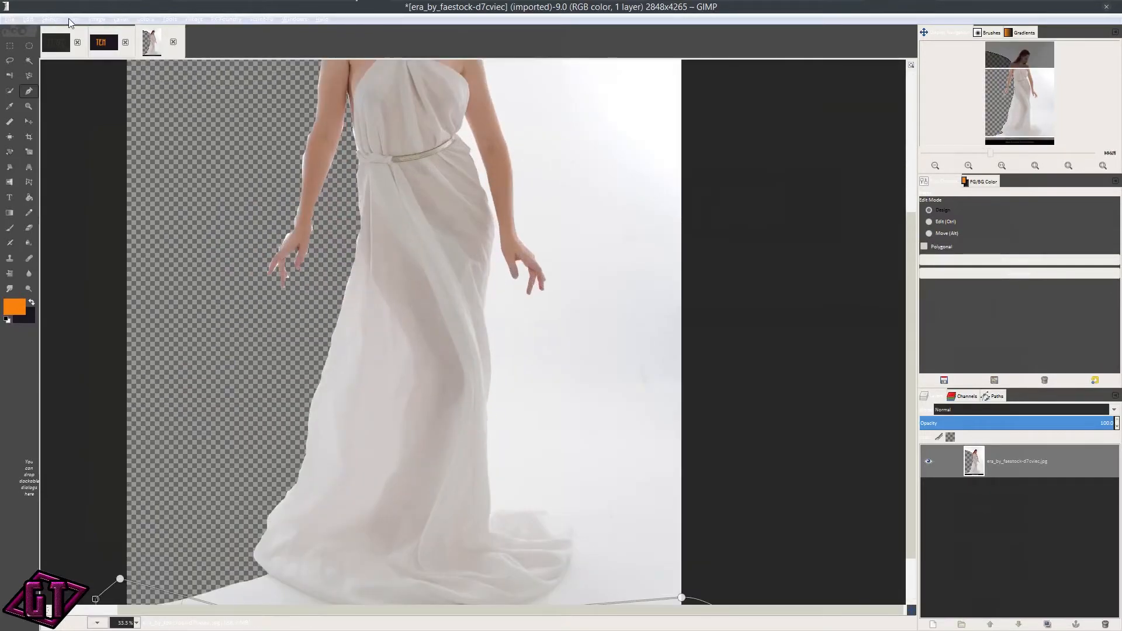
{"action": "left_click", "coordinate": [52, 20]}
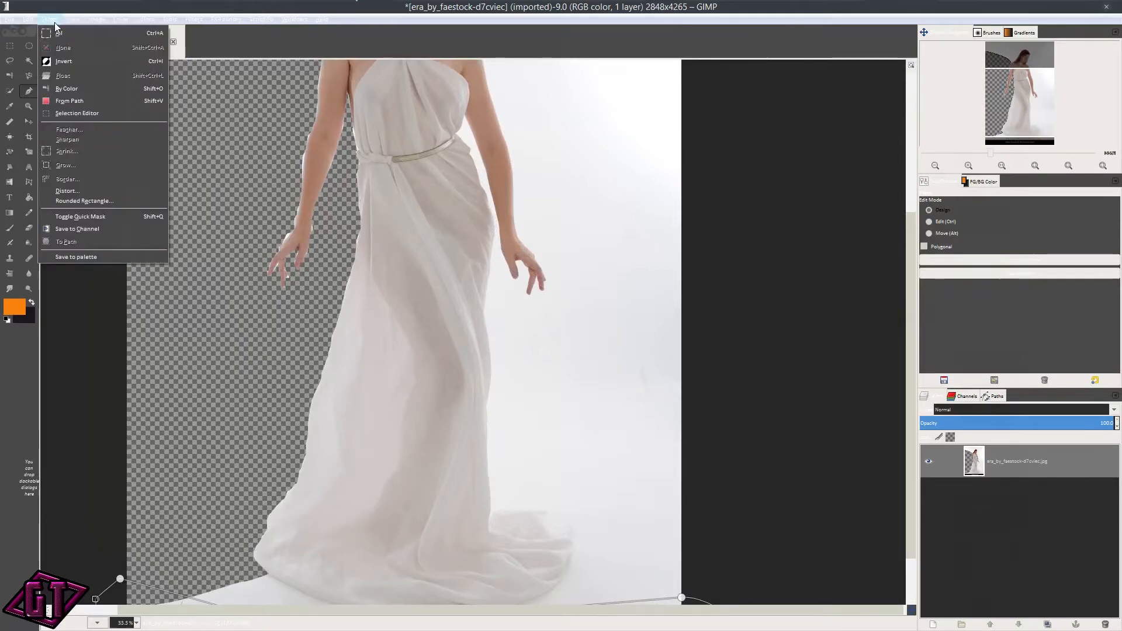
{"action": "left_click", "coordinate": [997, 399]}
{"action": "left_click", "coordinate": [997, 399]}
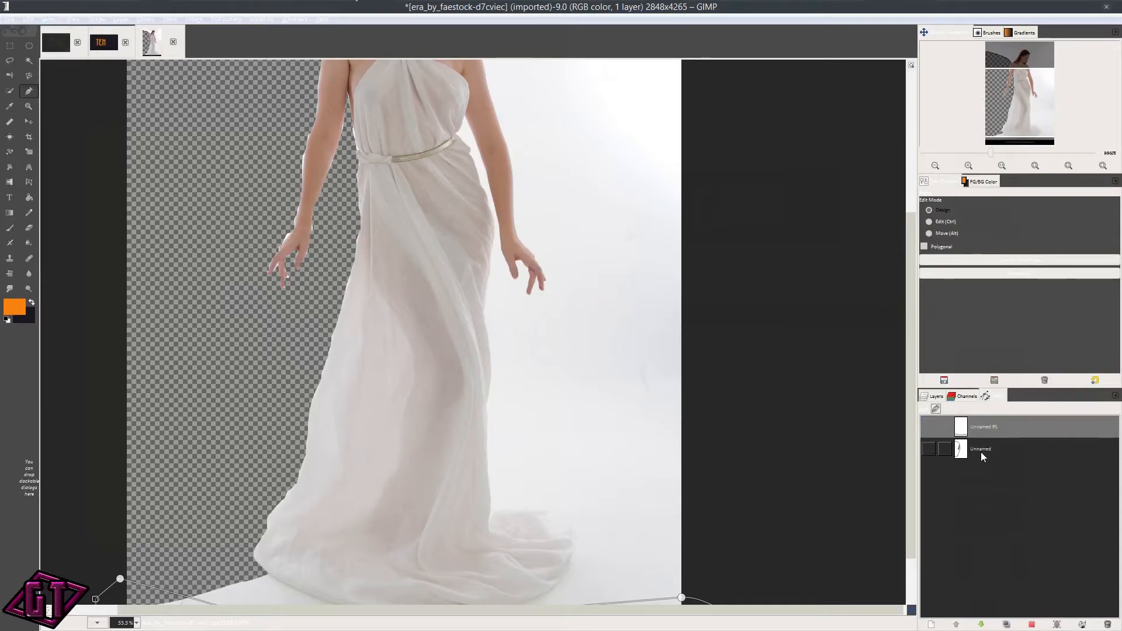
{"action": "right_click", "coordinate": [986, 432]}
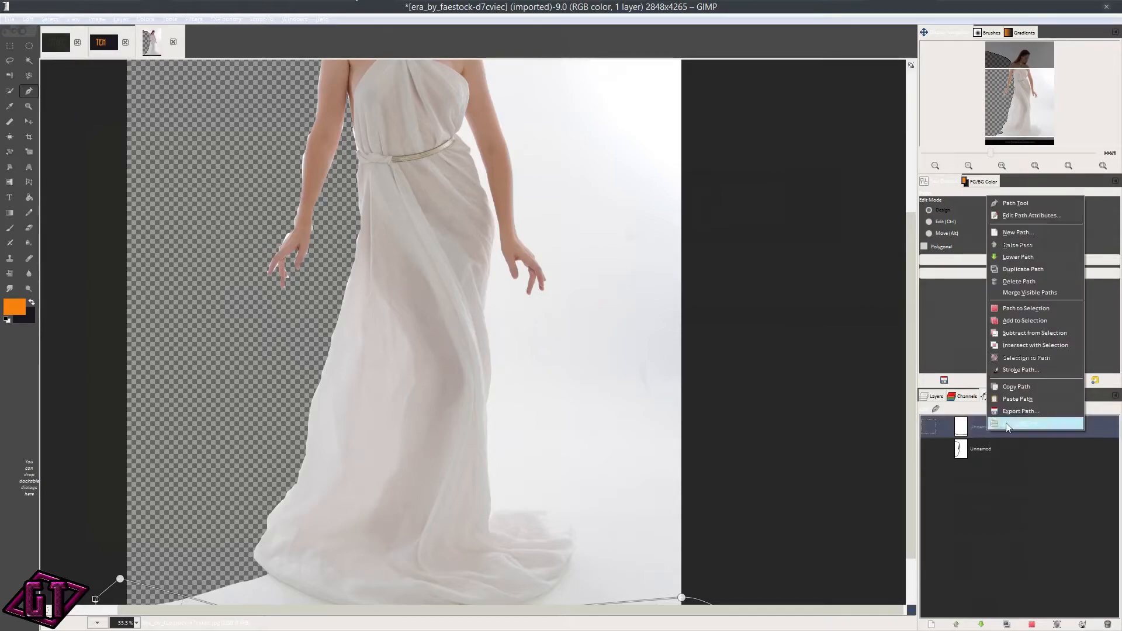
{"action": "left_click", "coordinate": [1028, 307]}
Step: Delete the selected floor strip with the website banner, clear the selection and check the cut below the hem with the Move tool
{"action": "scroll", "coordinate": [466, 303], "scroll_direction": "down", "scroll_amount": 3}
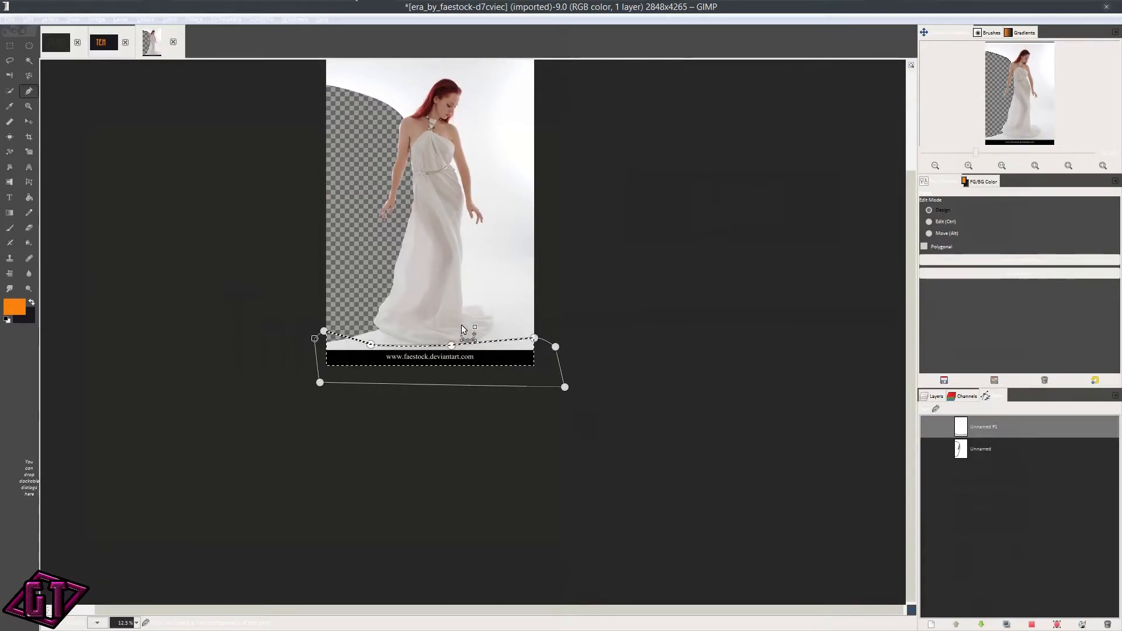
{"action": "key", "text": "Delete"}
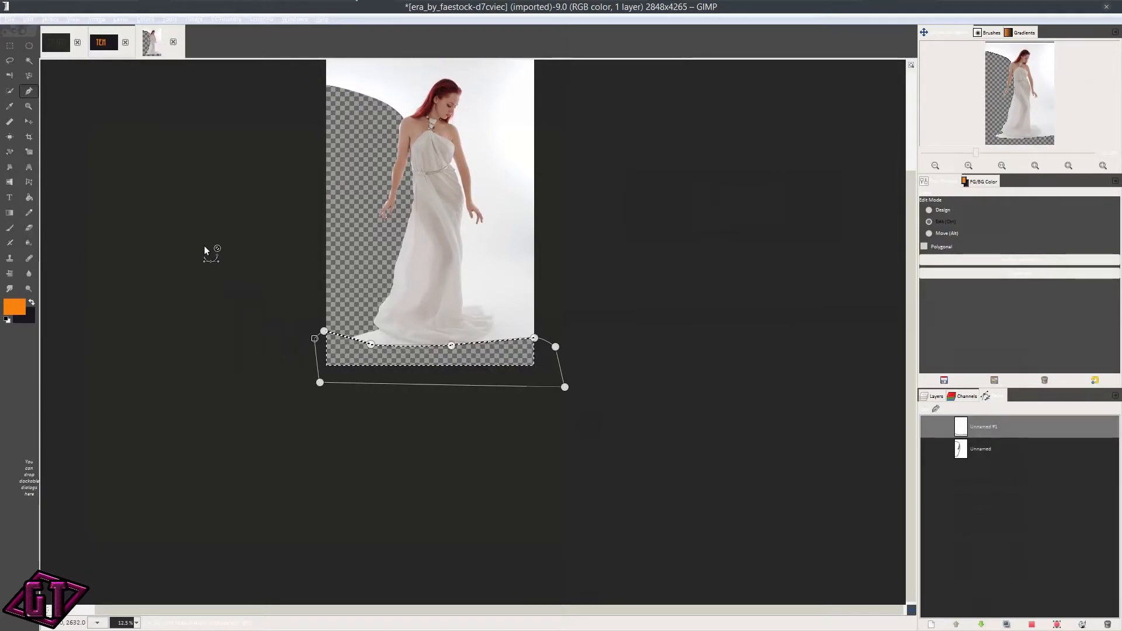
{"action": "key", "text": "shift+ctrl+a"}
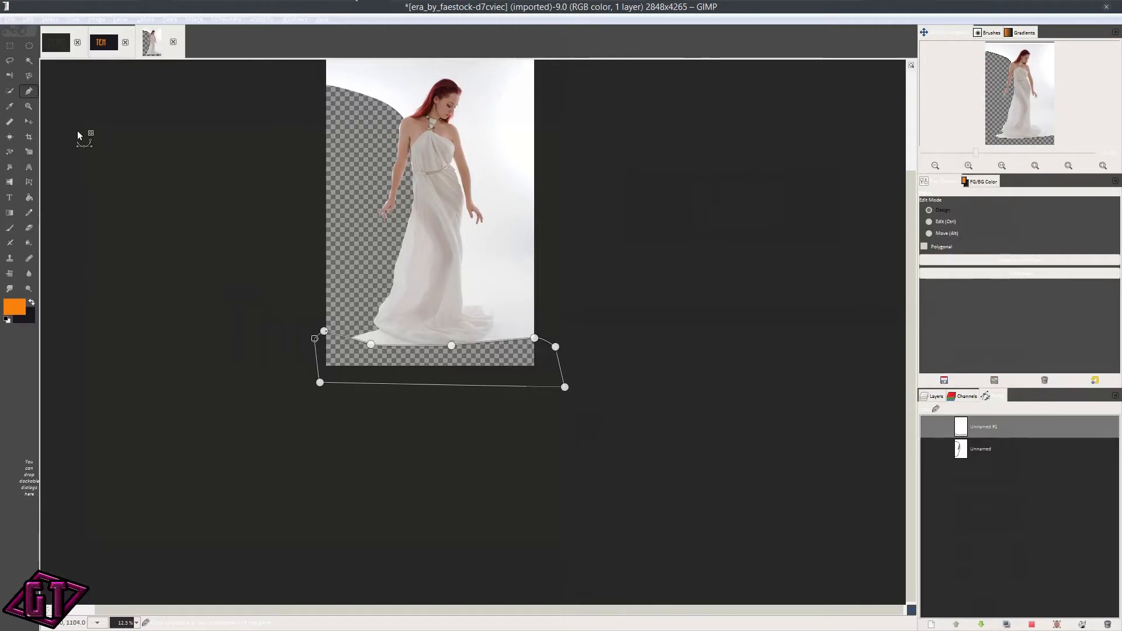
{"action": "left_click", "coordinate": [33, 121]}
{"action": "scroll", "coordinate": [504, 374], "scroll_direction": "up", "scroll_amount": 4}
{"action": "left_click_drag", "start_coordinate": [504, 367], "coordinate": [521, 519]}
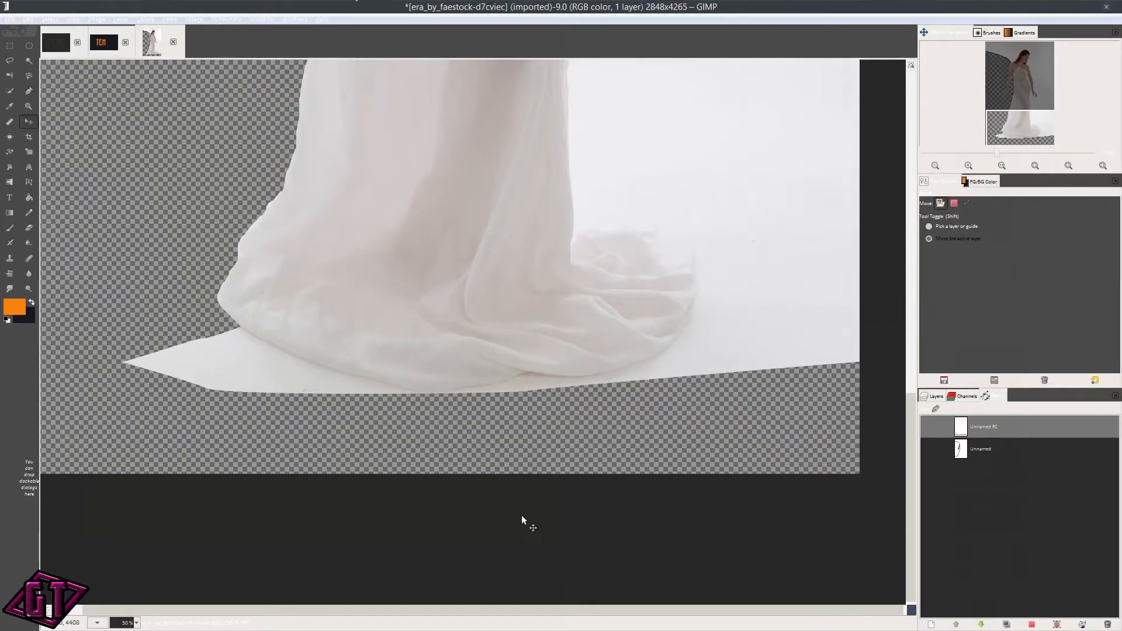
Step: Examine the whole partly cut-out model, from the head and hands down to the dress hem and the leftover floor
{"action": "scroll", "coordinate": [515, 465], "scroll_direction": "down", "scroll_amount": 2}
{"action": "left_click_drag", "start_coordinate": [613, 349], "coordinate": [514, 584]}
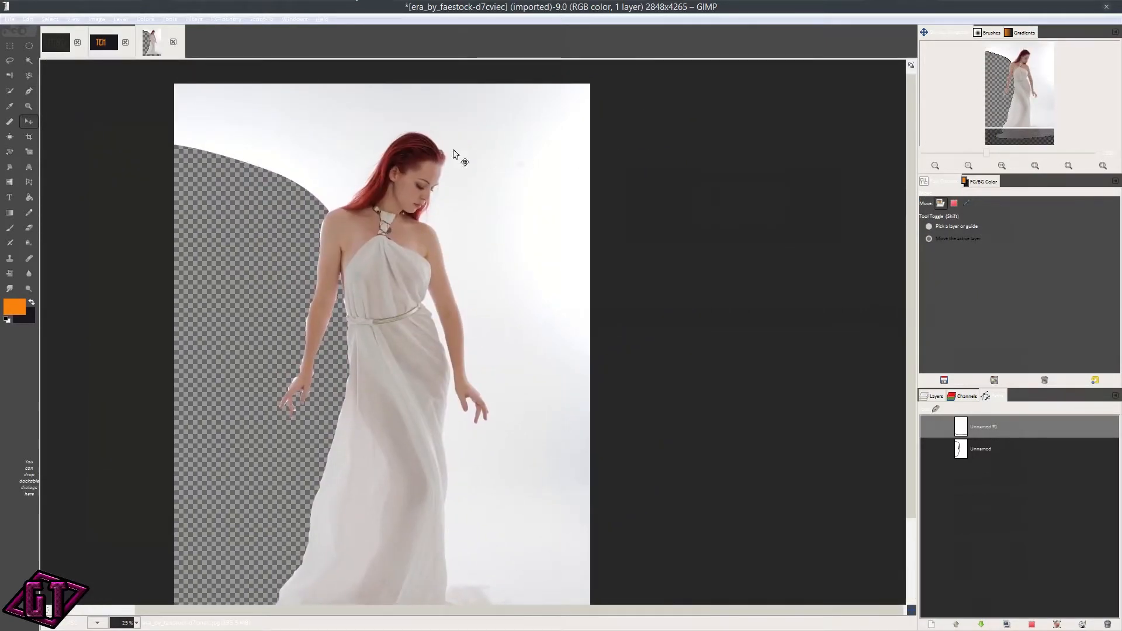
{"action": "scroll", "coordinate": [371, 174], "scroll_direction": "up", "scroll_amount": 2}
{"action": "left_click_drag", "start_coordinate": [612, 318], "coordinate": [616, 128]}
{"action": "scroll", "coordinate": [616, 128], "scroll_direction": "down", "scroll_amount": 4}
{"action": "left_click_drag", "start_coordinate": [536, 392], "coordinate": [502, 339]}
{"action": "scroll", "coordinate": [510, 392], "scroll_direction": "up", "scroll_amount": 3}
{"action": "left_click_drag", "start_coordinate": [483, 401], "coordinate": [506, 313]}
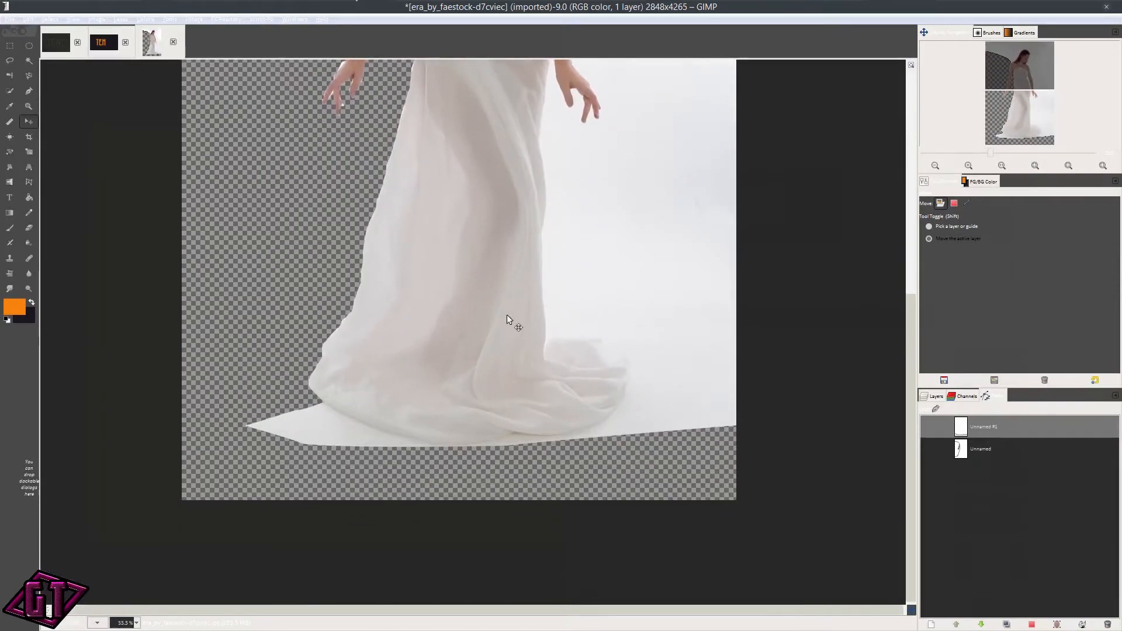
{"action": "left_click_drag", "start_coordinate": [438, 338], "coordinate": [489, 602]}
{"action": "scroll", "coordinate": [490, 603], "scroll_direction": "down", "scroll_amount": 2}
{"action": "left_click_drag", "start_coordinate": [617, 456], "coordinate": [467, 216]}
{"action": "scroll", "coordinate": [465, 215], "scroll_direction": "up", "scroll_amount": 4}
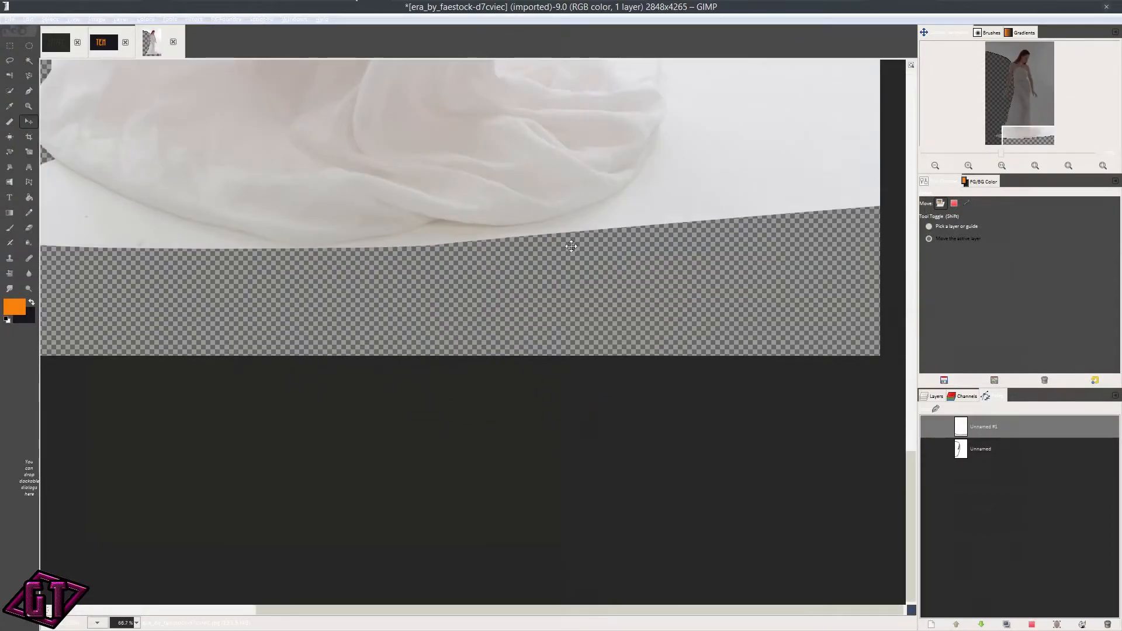
{"action": "left_click_drag", "start_coordinate": [571, 241], "coordinate": [507, 352]}
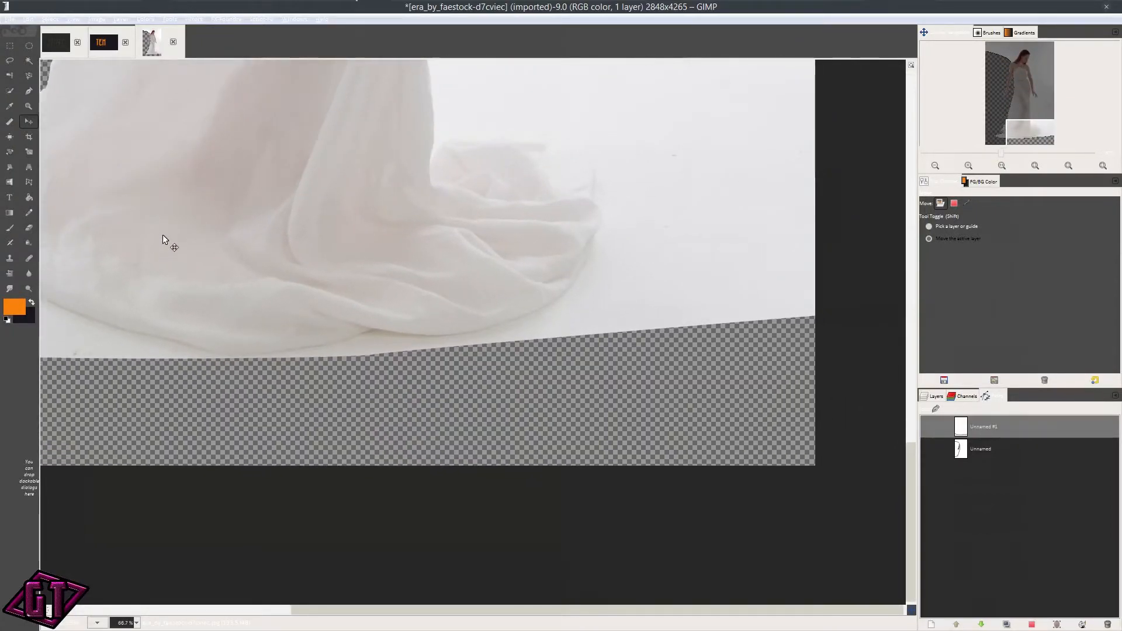
{"action": "key", "text": "p"}
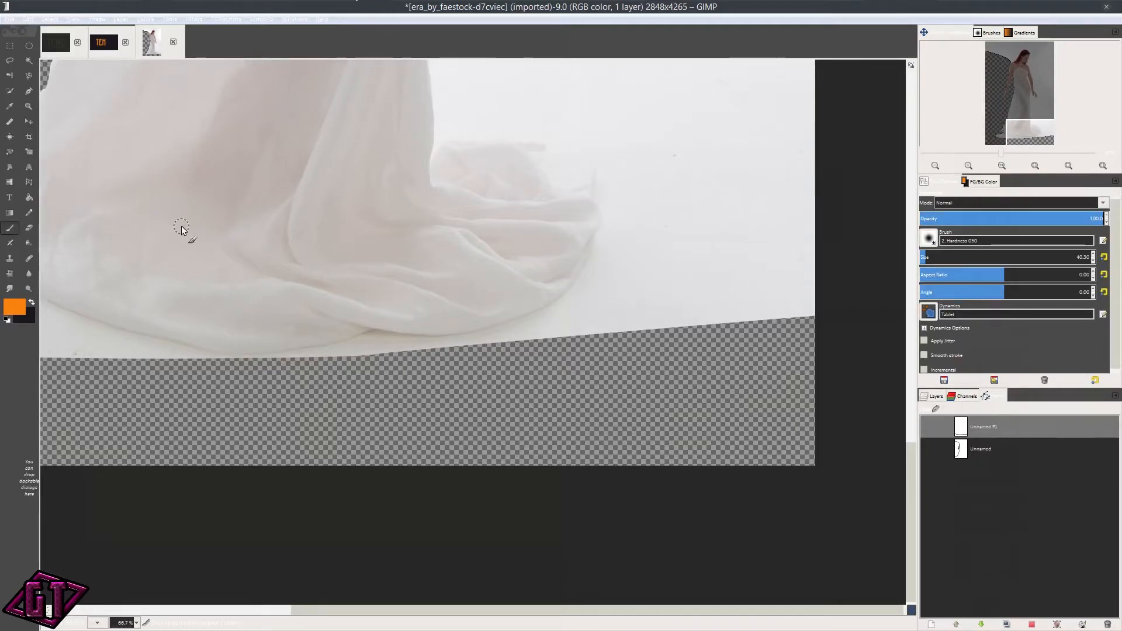
{"action": "key", "text": "shift+p"}
{"action": "left_click", "coordinate": [183, 226]}
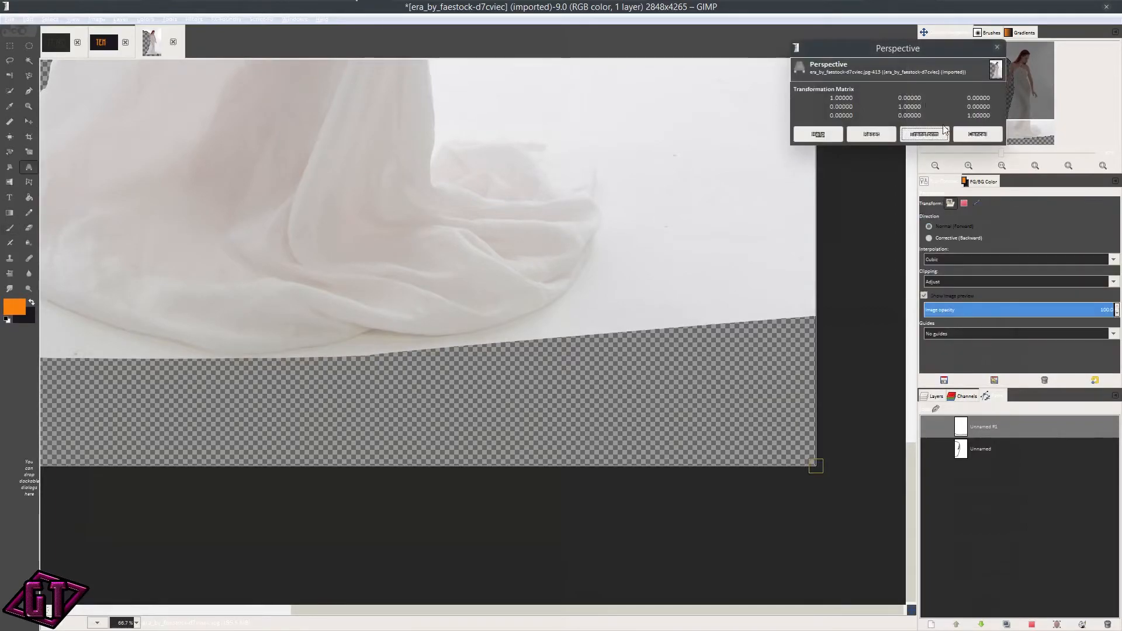
{"action": "left_click", "coordinate": [978, 134]}
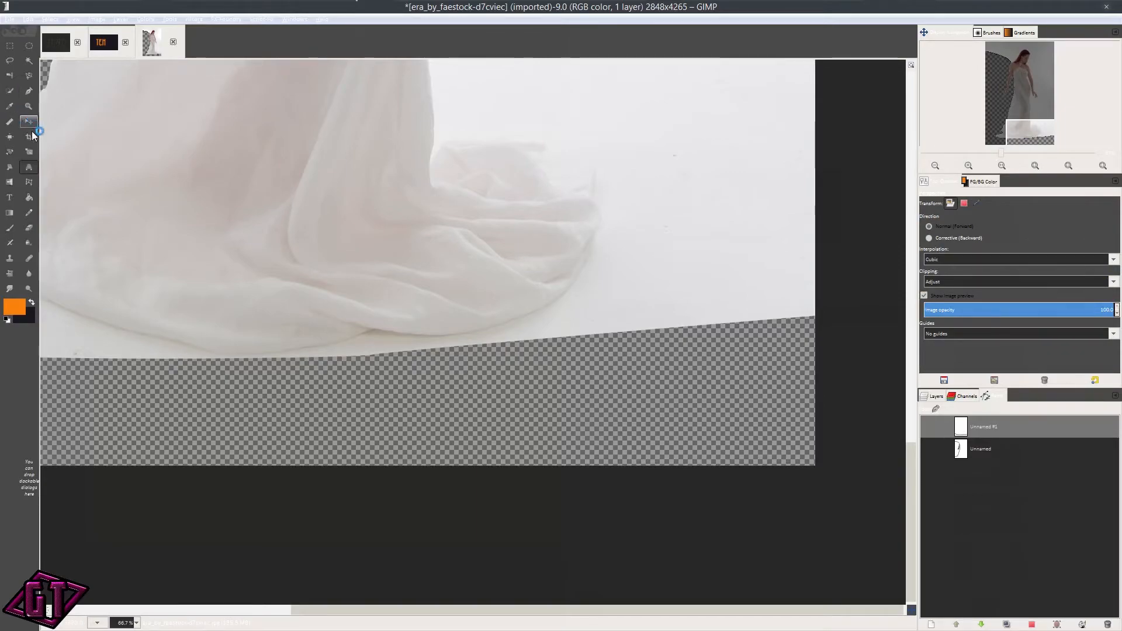
Step: Draw a closed path with the Paths tool along the trailing hem's lower edge and around the neighbouring patch of floor
{"action": "left_click", "coordinate": [29, 91]}
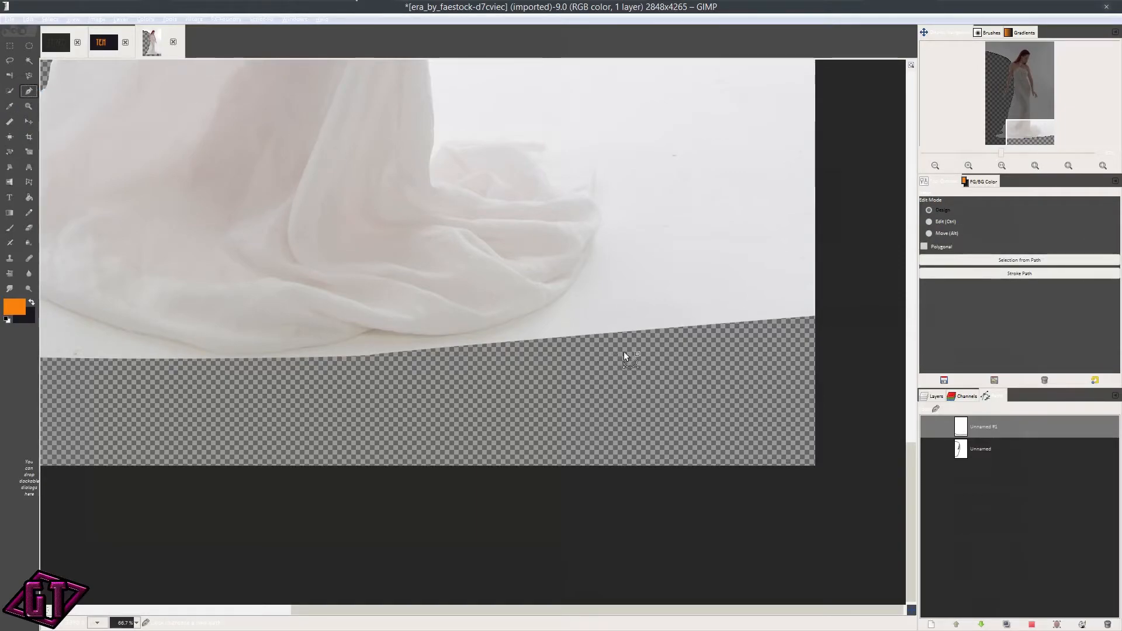
{"action": "scroll", "coordinate": [619, 352], "scroll_direction": "up", "scroll_amount": 4}
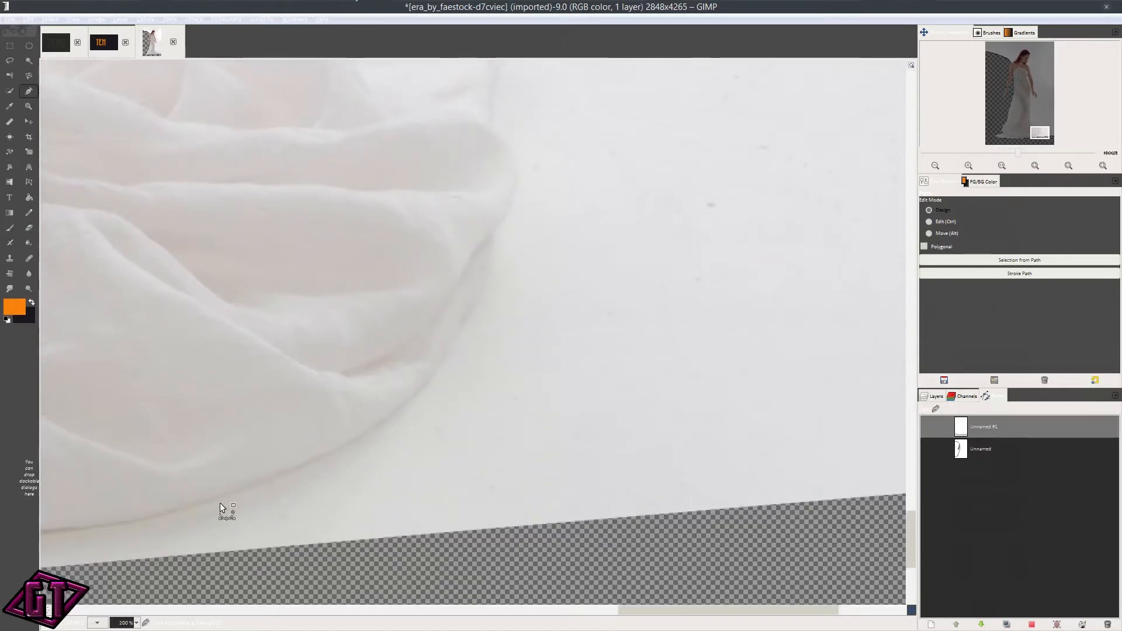
{"action": "left_click", "coordinate": [215, 496]}
{"action": "left_click", "coordinate": [315, 461]}
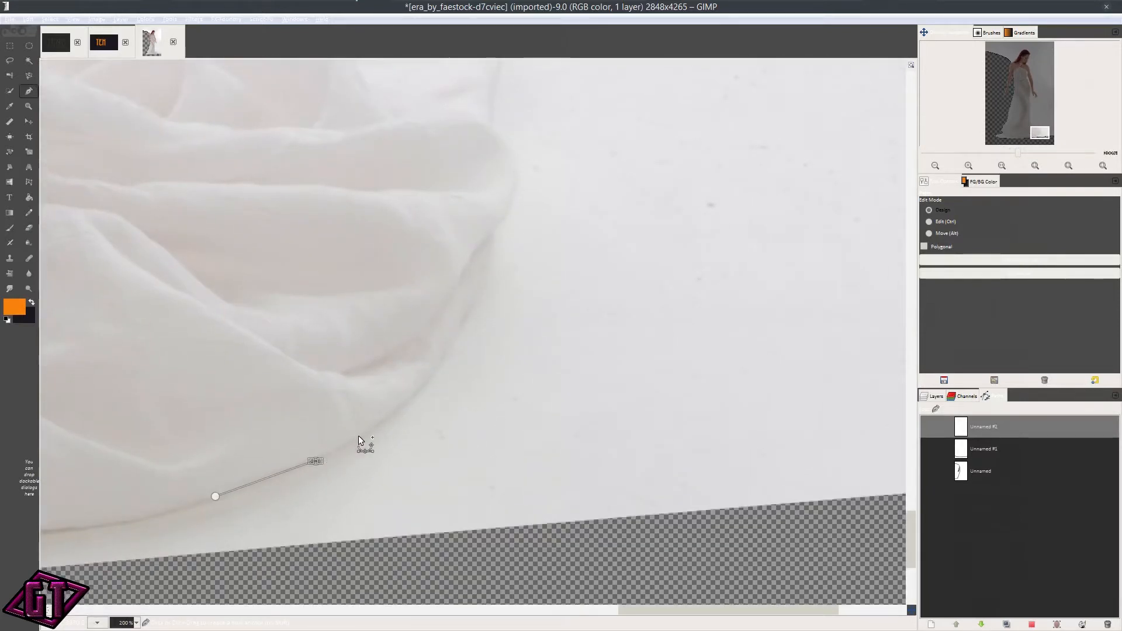
{"action": "left_click", "coordinate": [374, 426]}
{"action": "left_click", "coordinate": [449, 351]}
{"action": "left_click", "coordinate": [472, 309]}
{"action": "left_click", "coordinate": [578, 274]}
{"action": "left_click_drag", "start_coordinate": [694, 325], "coordinate": [713, 356]}
{"action": "left_click", "coordinate": [777, 467]}
{"action": "left_click", "coordinate": [765, 554]}
{"action": "left_click", "coordinate": [601, 562]}
{"action": "left_click", "coordinate": [402, 561]}
{"action": "left_click", "coordinate": [250, 555]}
{"action": "left_click", "coordinate": [180, 554]}
{"action": "left_click", "coordinate": [215, 496], "text": "ctrl"}
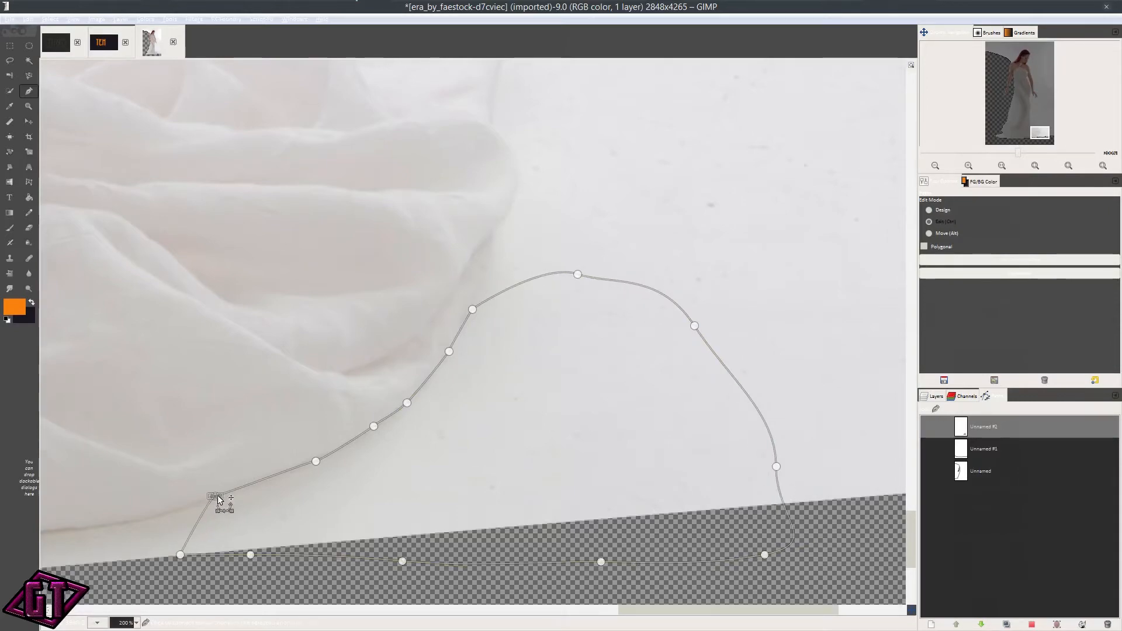
Step: Show the layer list and convert the path around the floor patch beside the hem into a selection
{"action": "scroll", "coordinate": [491, 459], "scroll_direction": "down", "scroll_amount": 1}
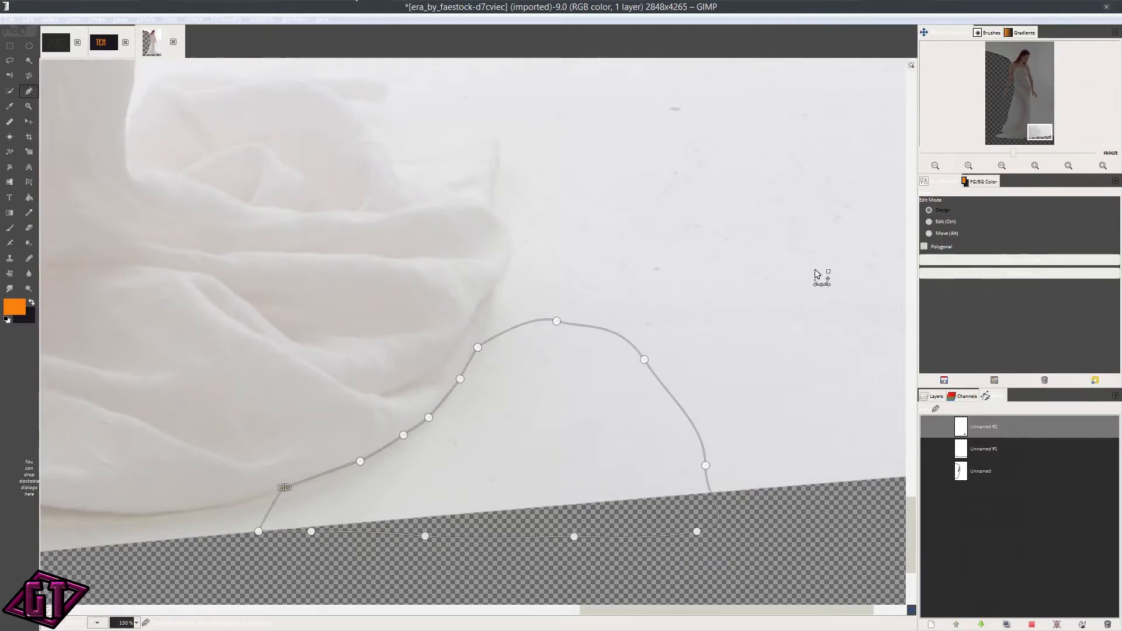
{"action": "scroll", "coordinate": [863, 488], "scroll_direction": "down", "scroll_amount": 1}
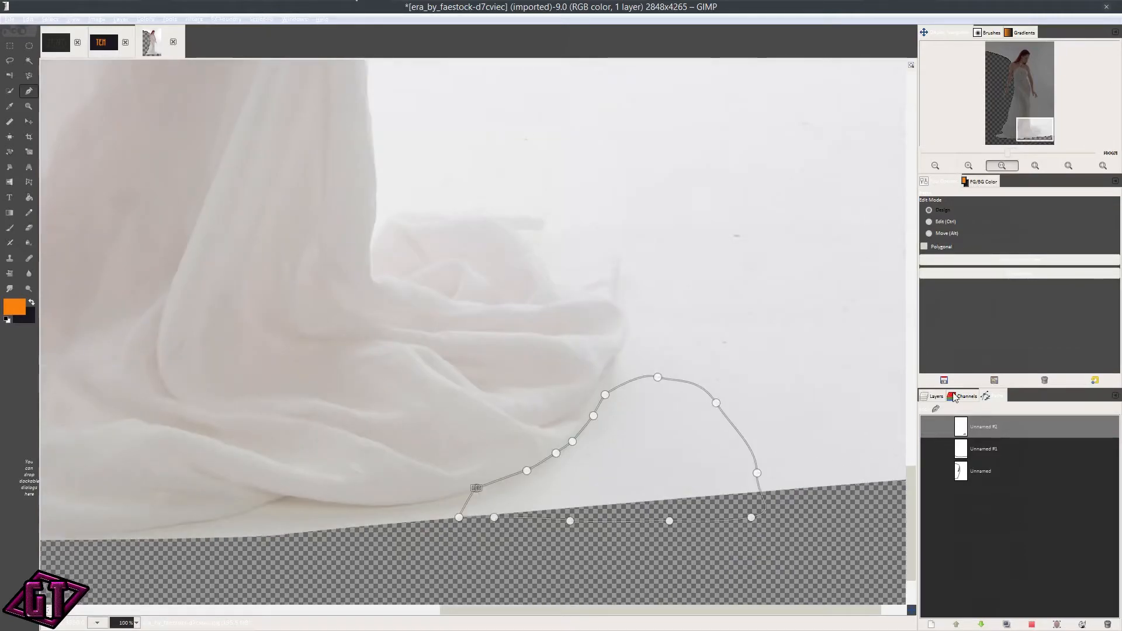
{"action": "left_click", "coordinate": [934, 397]}
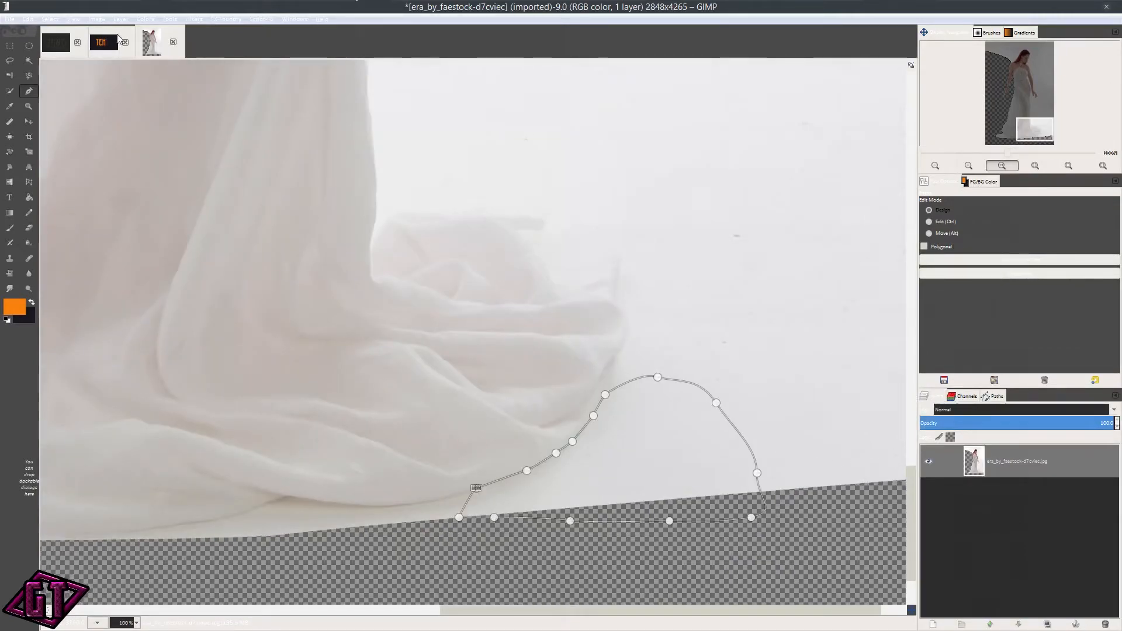
{"action": "left_click", "coordinate": [53, 19]}
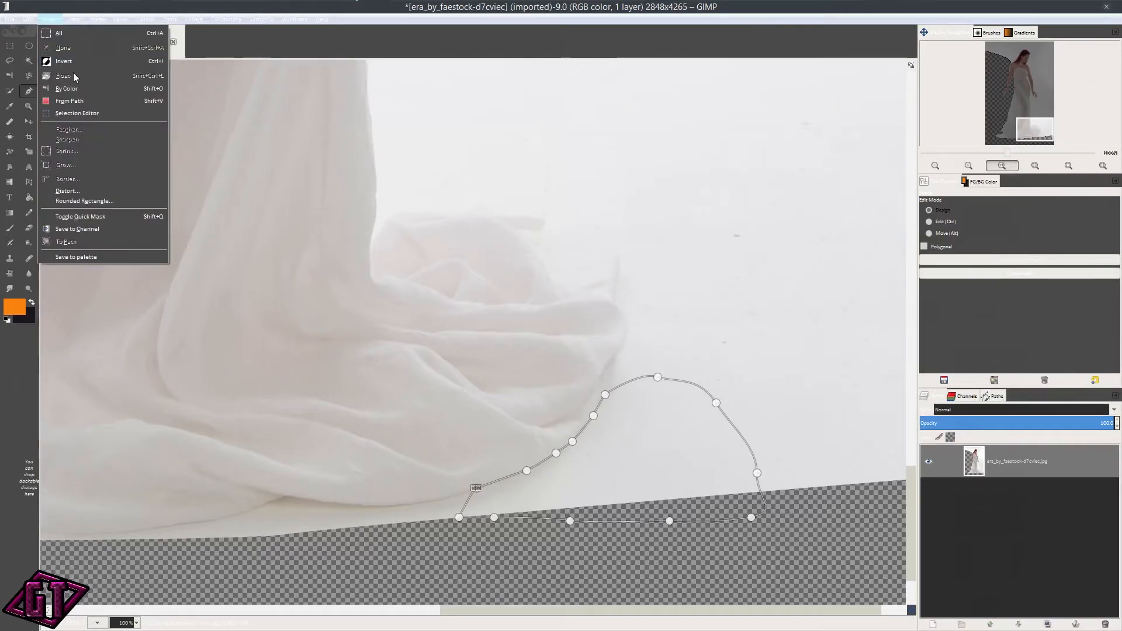
{"action": "left_click", "coordinate": [100, 100]}
Step: Feather the selection around the floor patch by 2
{"action": "left_click", "coordinate": [48, 20]}
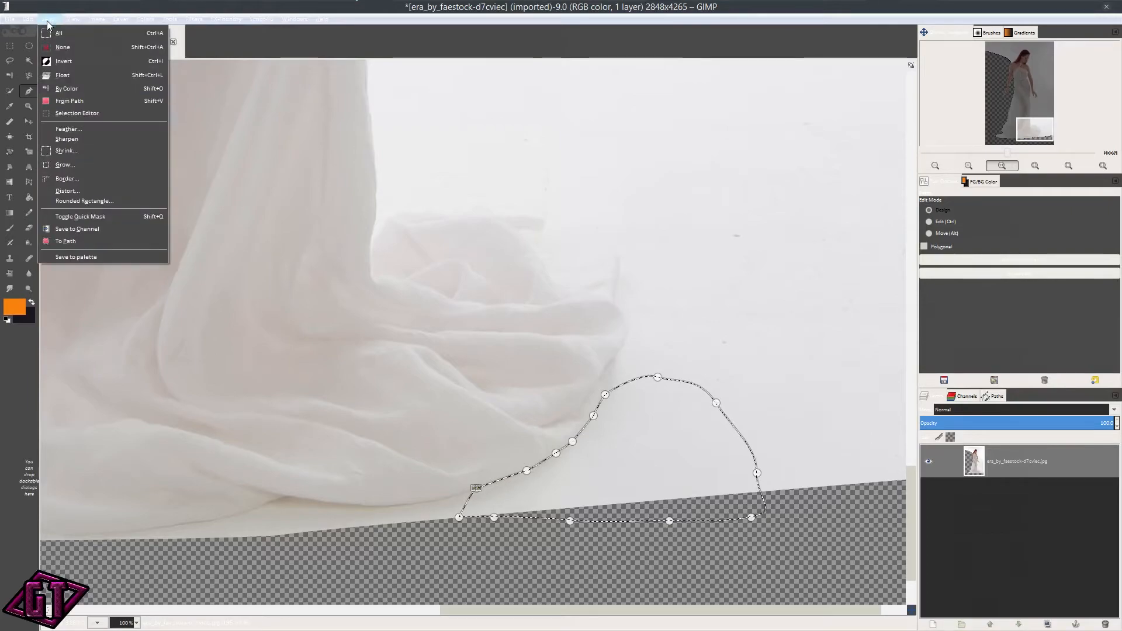
{"action": "mouse_move", "coordinate": [30, 23]}
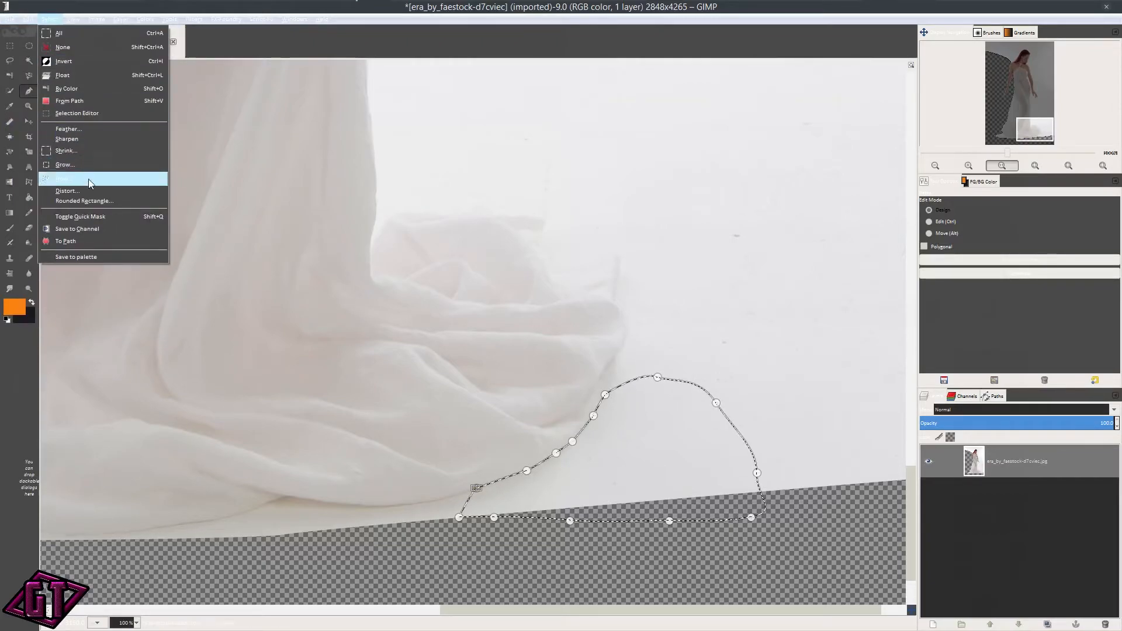
{"action": "left_click", "coordinate": [80, 129]}
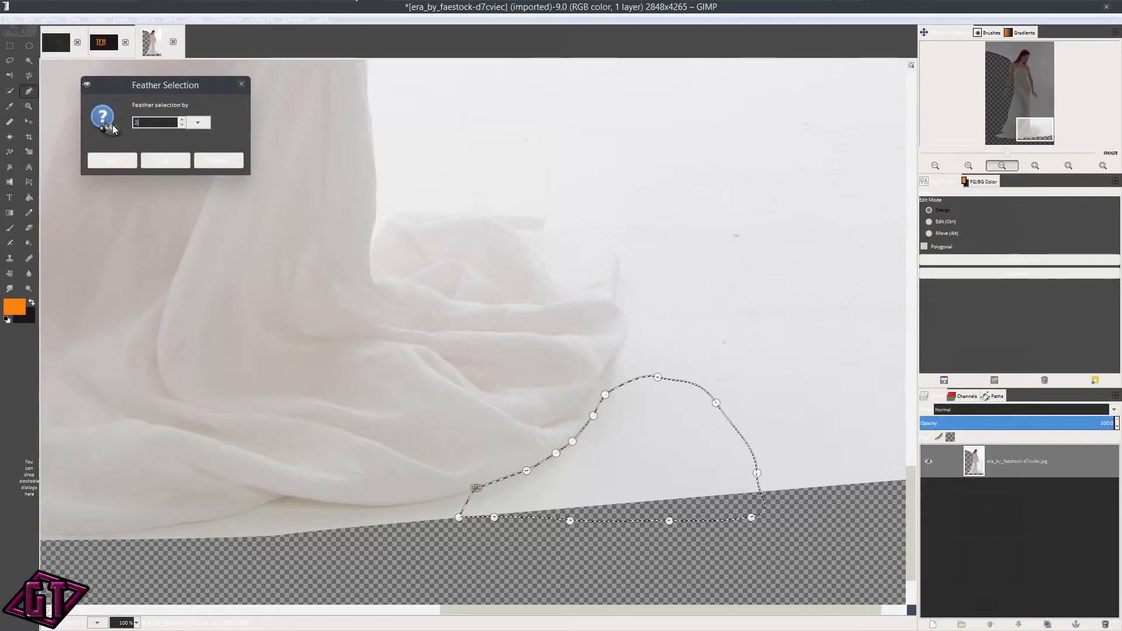
{"action": "left_click", "coordinate": [153, 159]}
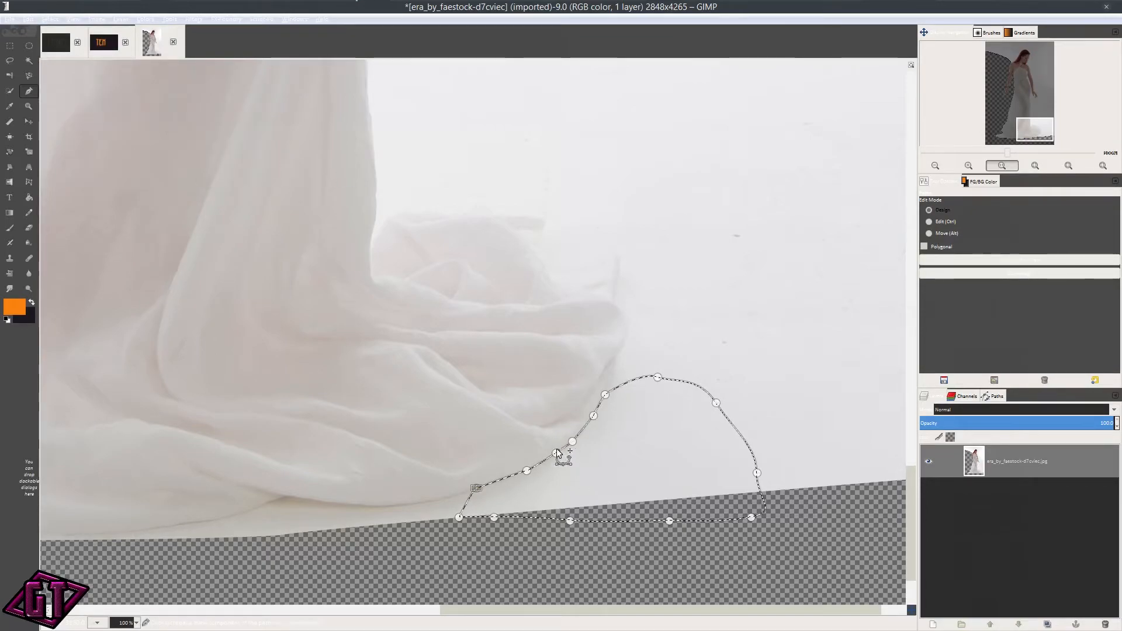
Step: Delete the selected floor patch beside the trailing hem, clear the selection and switch to the Move tool
{"action": "key", "text": "Delete"}
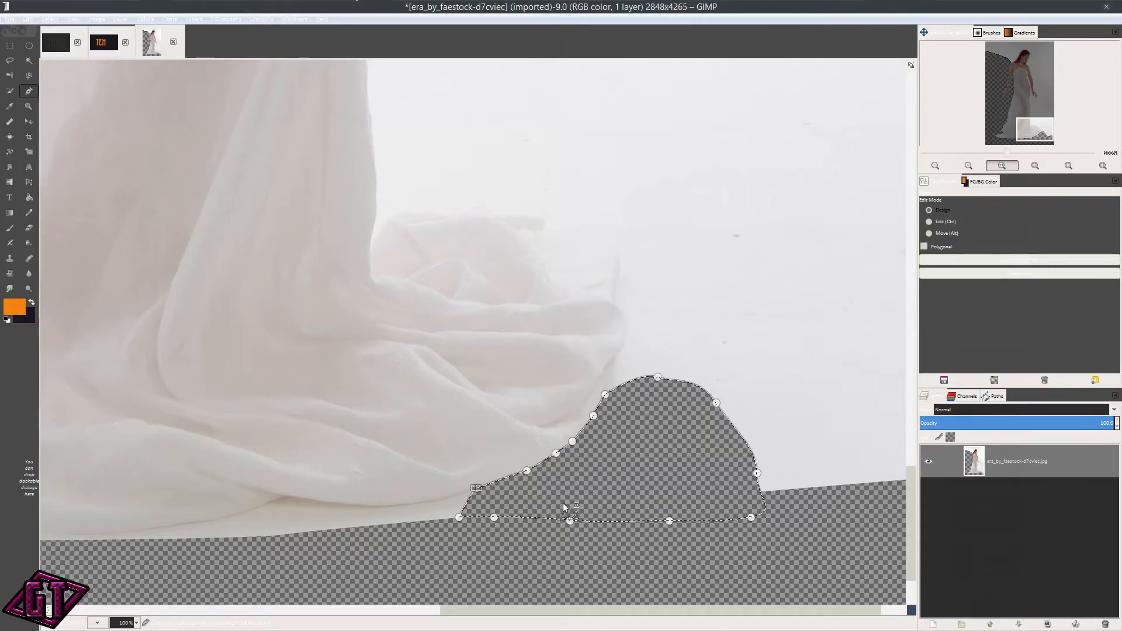
{"action": "key", "text": "shift+ctrl+a"}
{"action": "left_click", "coordinate": [32, 125]}
Step: Inspect the feathered edge of the cut-out beside the hem up close, and check the background remaining around the model
{"action": "scroll", "coordinate": [664, 410], "scroll_direction": "up", "scroll_amount": 8}
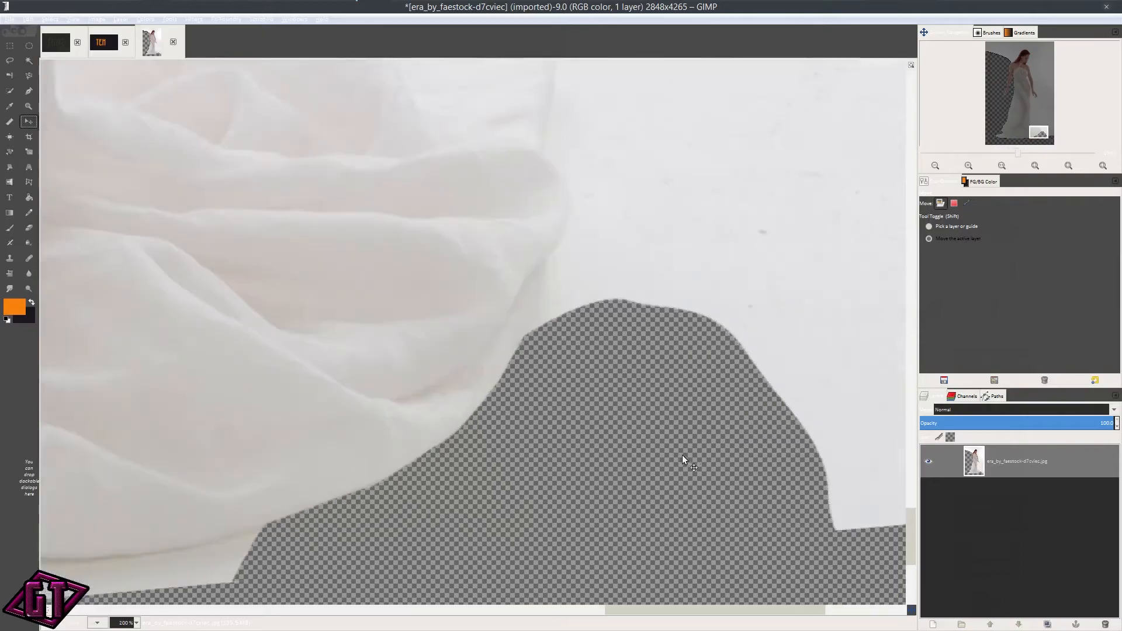
{"action": "scroll", "coordinate": [682, 287], "scroll_direction": "down", "scroll_amount": 1}
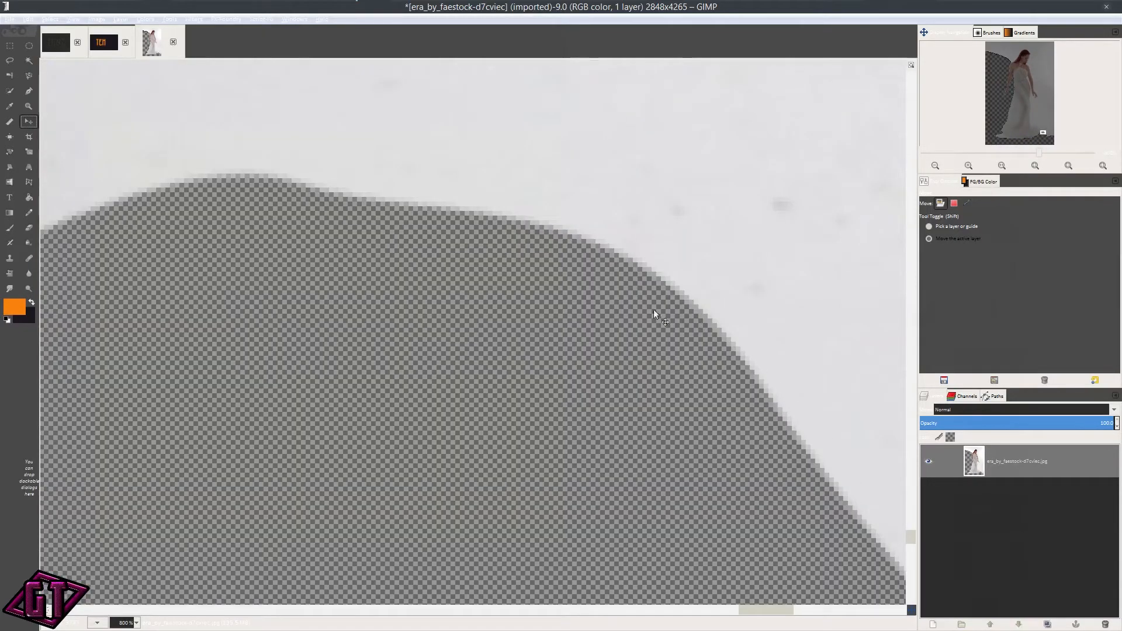
{"action": "scroll", "coordinate": [731, 345], "scroll_direction": "down", "scroll_amount": 7}
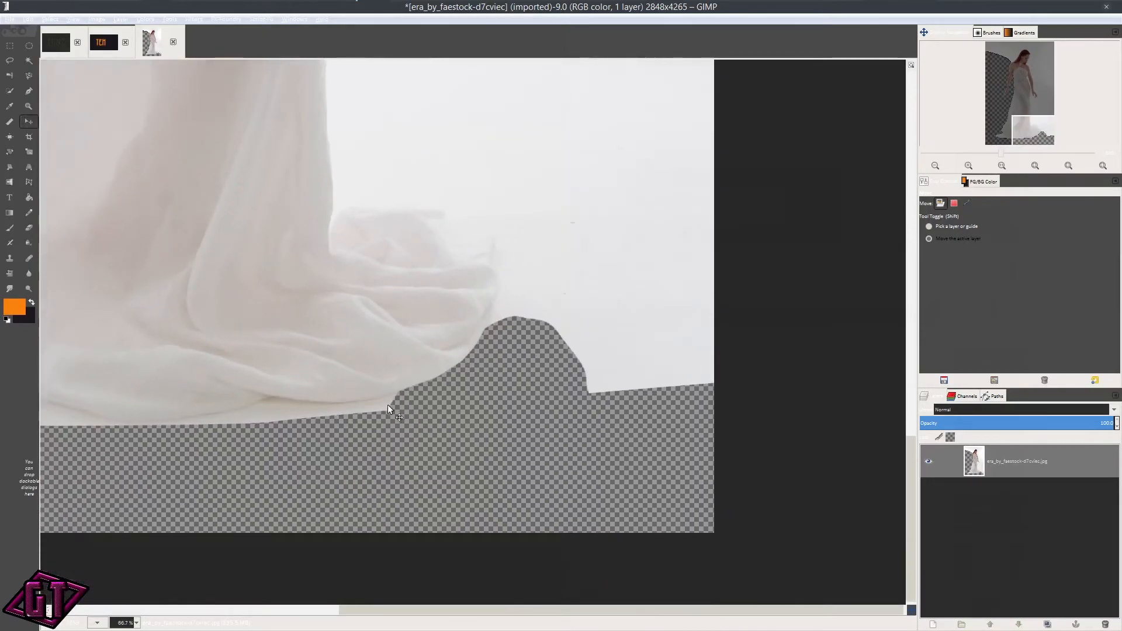
{"action": "scroll", "coordinate": [493, 350], "scroll_direction": "up", "scroll_amount": 1}
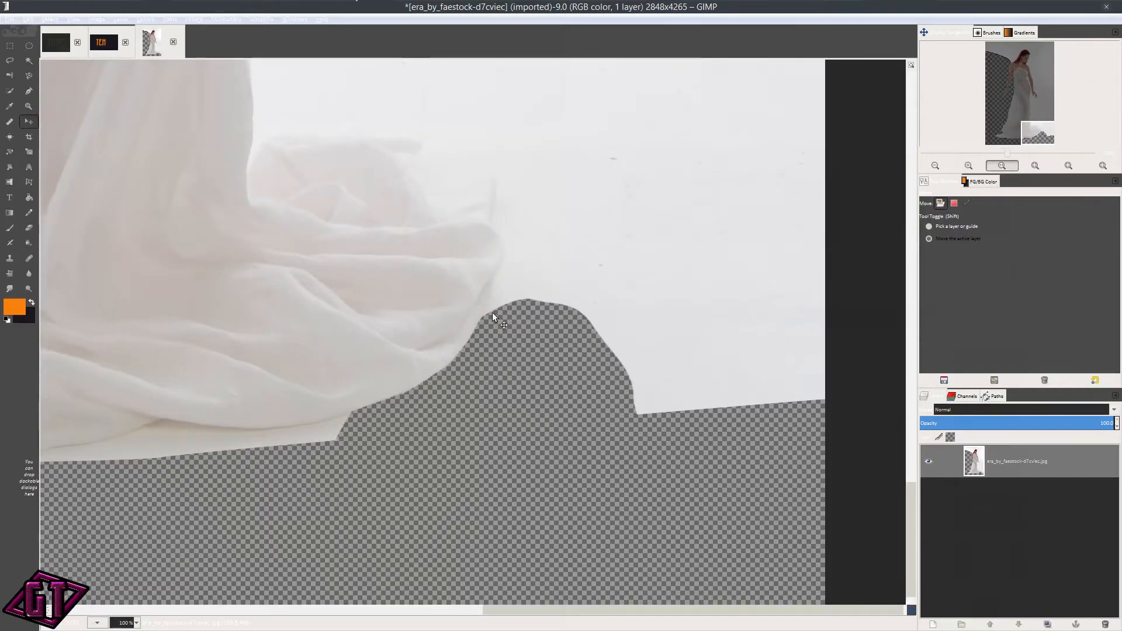
{"action": "scroll", "coordinate": [496, 317], "scroll_direction": "down", "scroll_amount": 2}
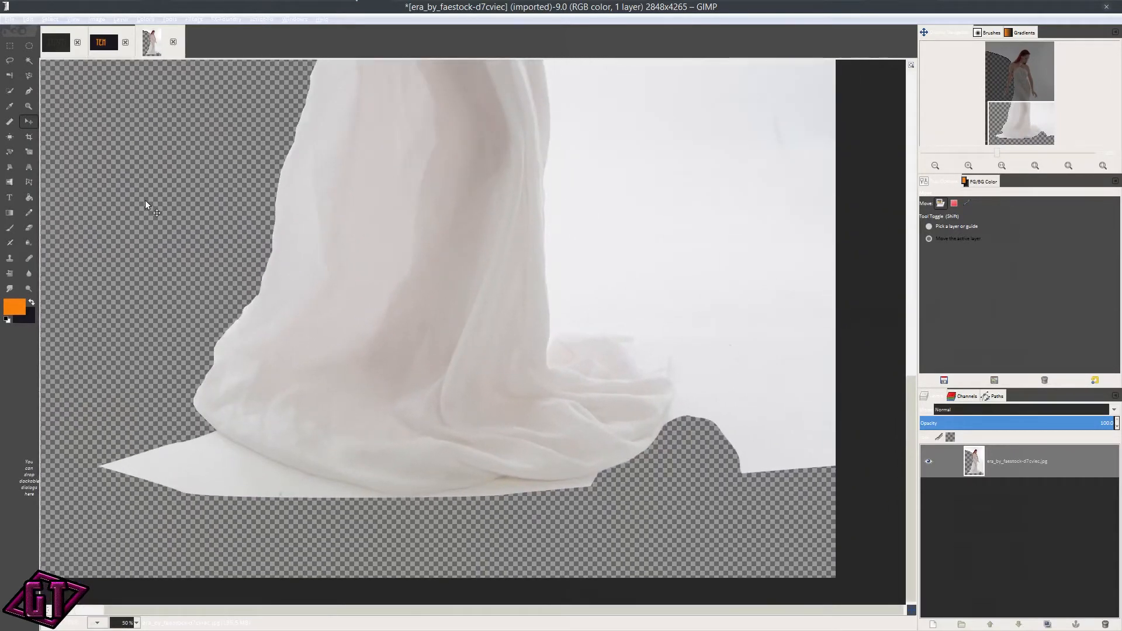
{"action": "scroll", "coordinate": [649, 272], "scroll_direction": "down", "scroll_amount": 5}
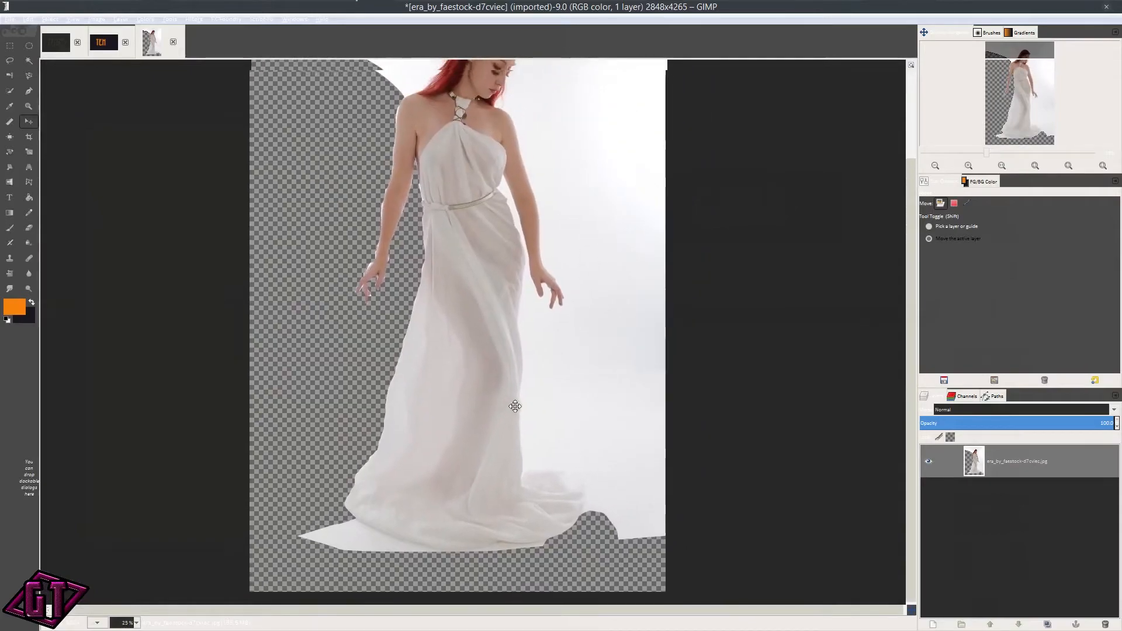
{"action": "scroll", "coordinate": [533, 276], "scroll_direction": "up", "scroll_amount": 4}
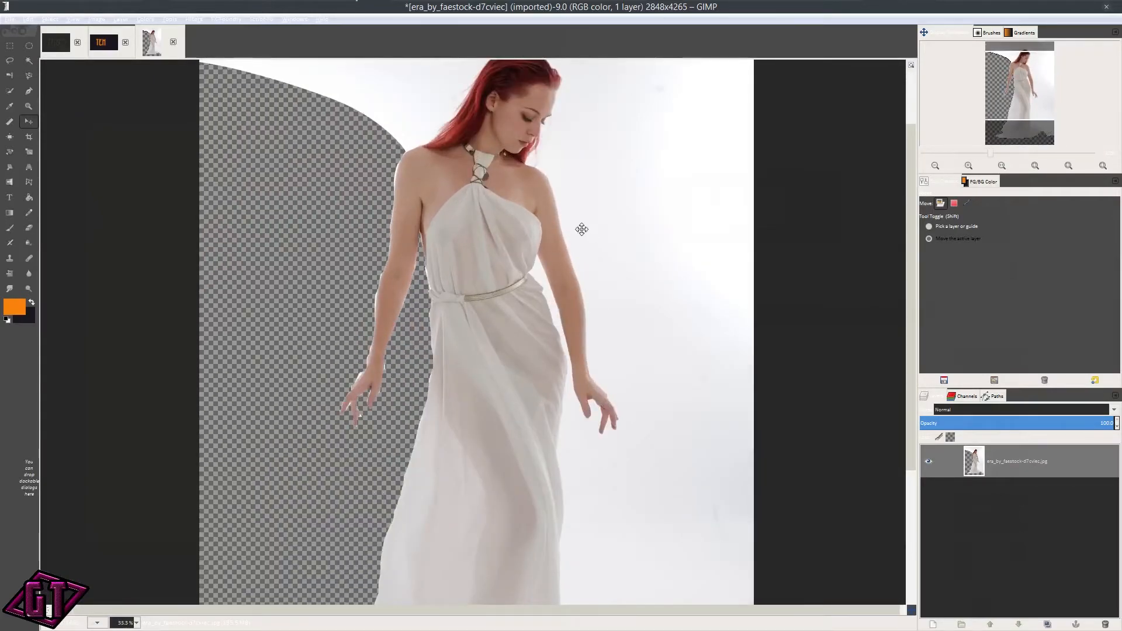
{"action": "scroll", "coordinate": [549, 295], "scroll_direction": "up", "scroll_amount": 2}
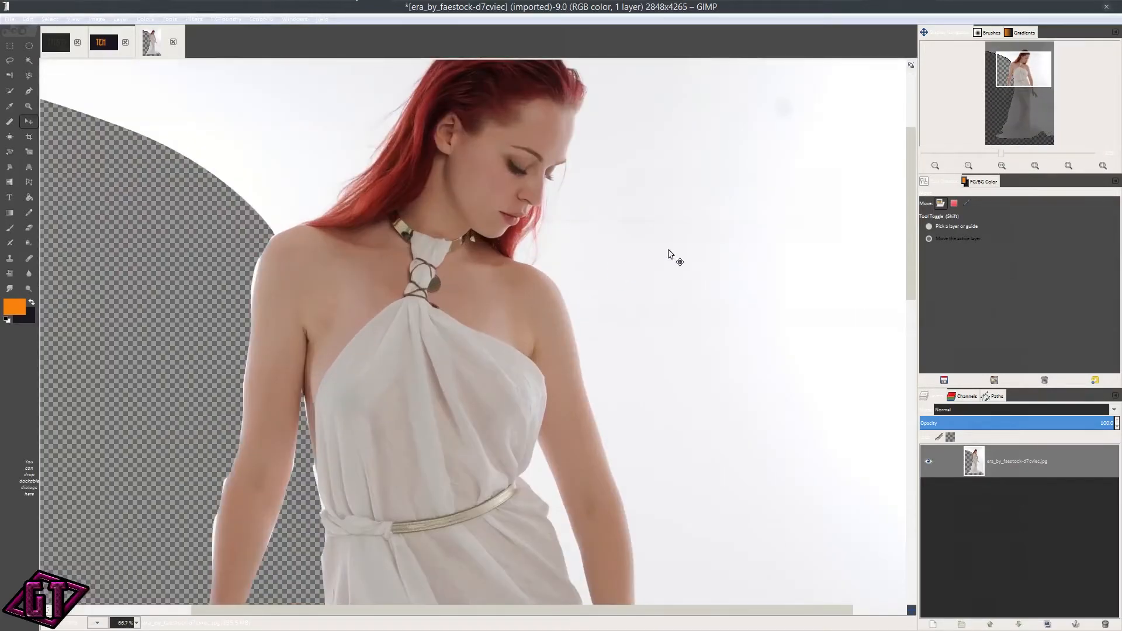
{"action": "scroll", "coordinate": [662, 255], "scroll_direction": "down", "scroll_amount": 2}
Step: Switch to the Chrome browser, bring up the Pixabay site and look through its home page
{"action": "key", "text": "alt"}
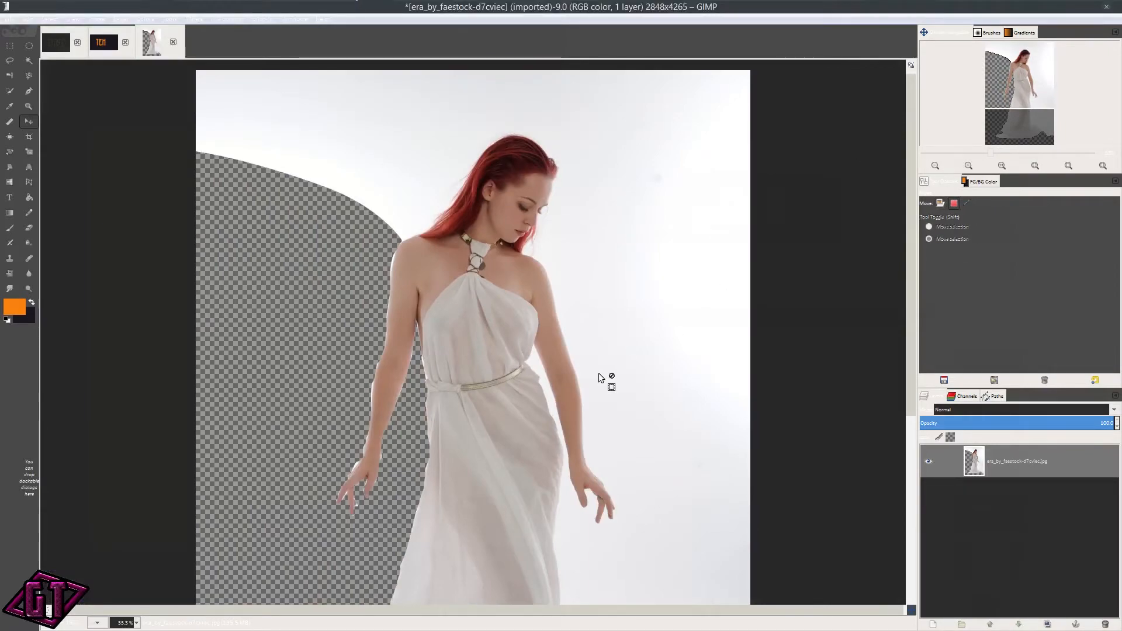
{"action": "key", "text": "alt+Tab"}
{"action": "key", "text": "alt+Tab"}
{"action": "key", "text": "alt+Tab"}
{"action": "key", "text": "alt+Tab"}
{"action": "key", "text": "alt+Tab"}
{"action": "key", "text": "alt+Tab"}
{"action": "key", "text": "alt+Tab"}
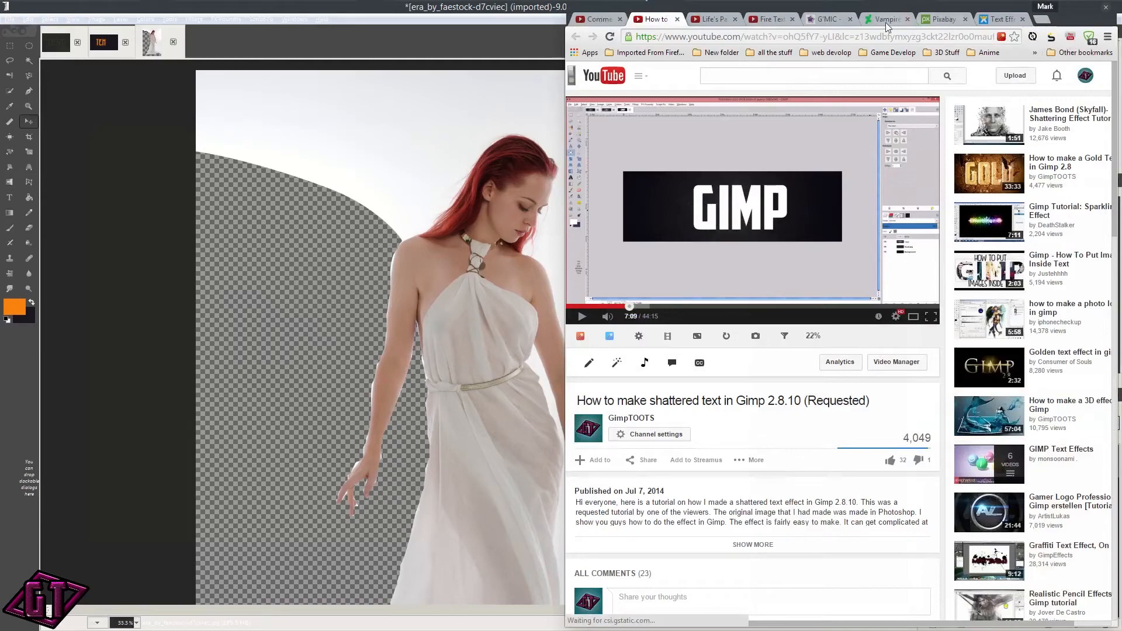
{"action": "left_click", "coordinate": [940, 19]}
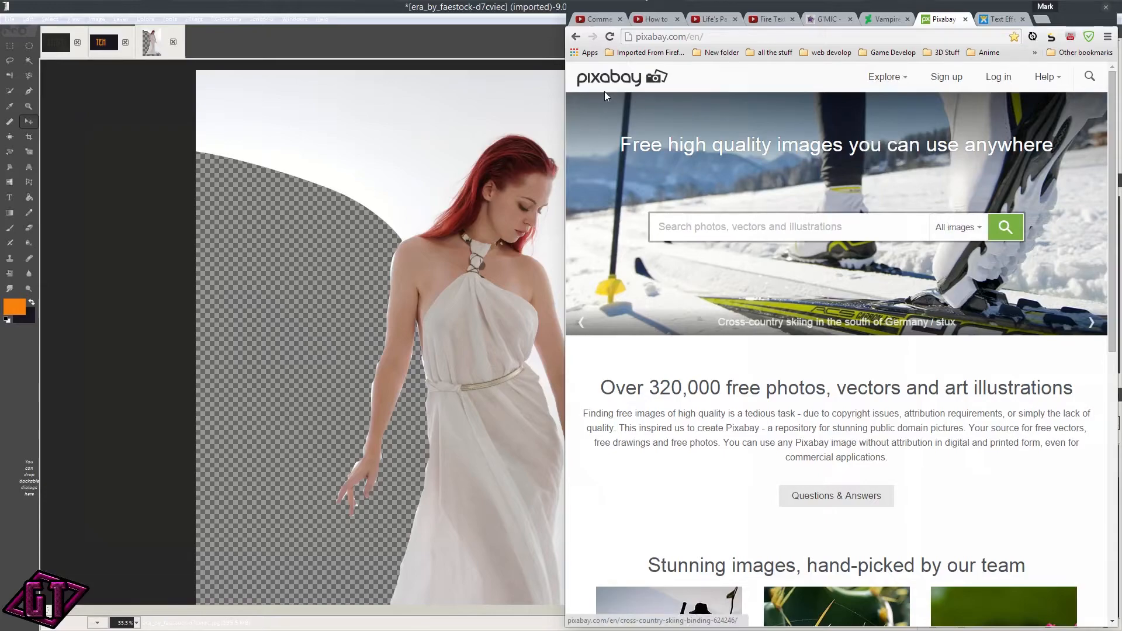
{"action": "scroll", "coordinate": [967, 286], "scroll_direction": "down", "scroll_amount": 9}
{"action": "scroll", "coordinate": [988, 294], "scroll_direction": "up", "scroll_amount": 5}
{"action": "scroll", "coordinate": [988, 294], "scroll_direction": "up", "scroll_amount": 4}
Step: Open Pixabay's Editor's Choice gallery and browse its photos on through page 2
{"action": "mouse_move", "coordinate": [886, 77]}
{"action": "left_click", "coordinate": [879, 100]}
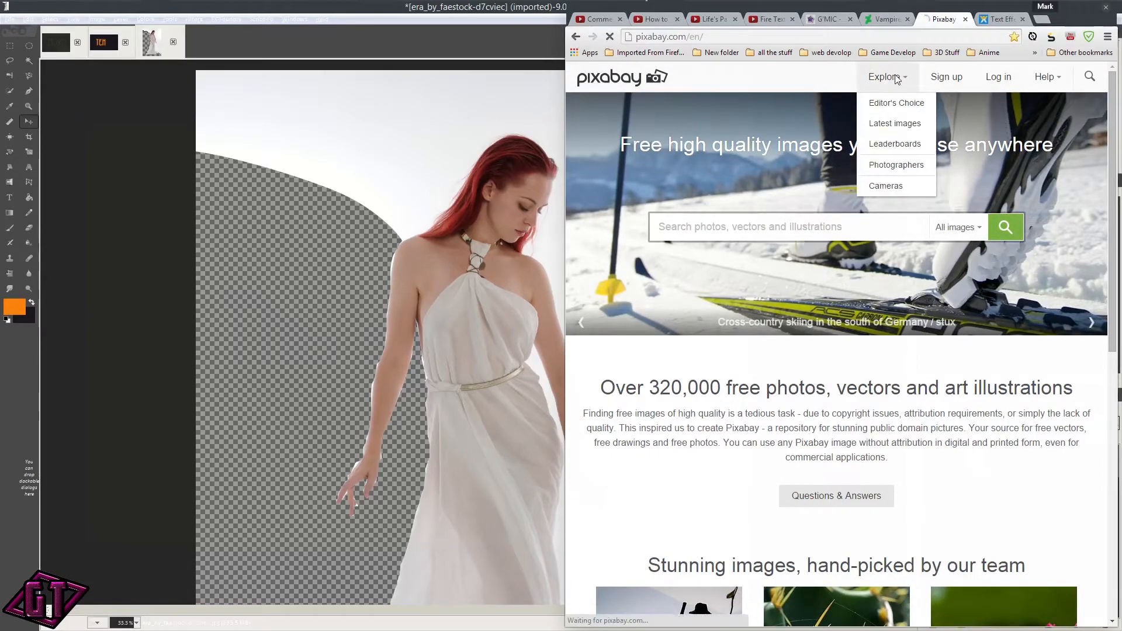
{"action": "scroll", "coordinate": [703, 500], "scroll_direction": "down", "scroll_amount": 6}
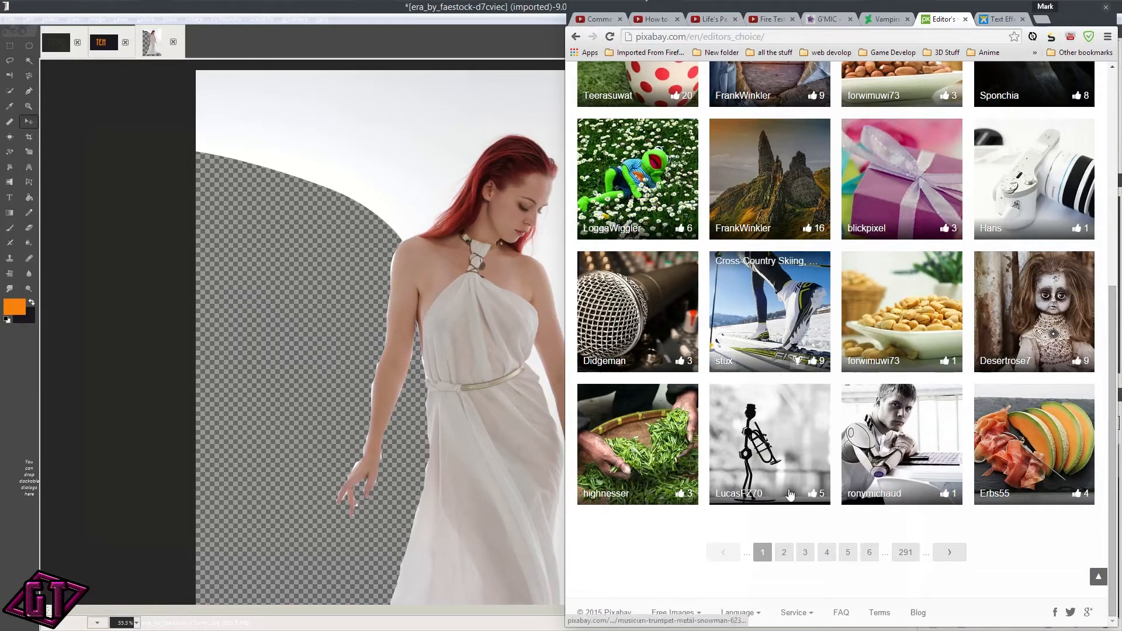
{"action": "left_click", "coordinate": [785, 552]}
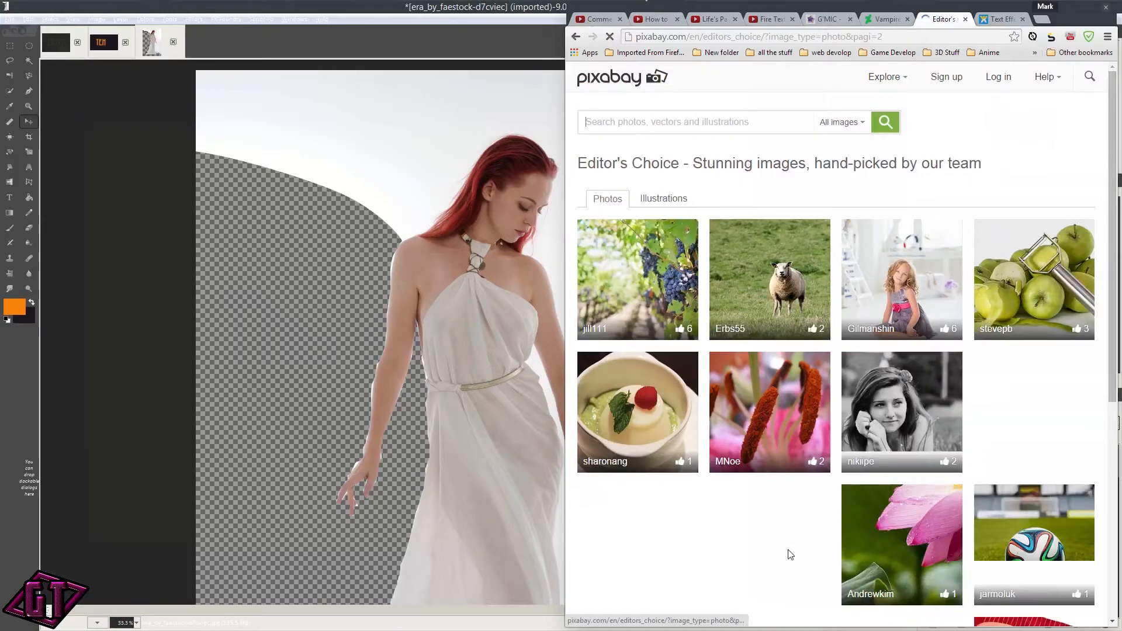
{"action": "scroll", "coordinate": [929, 321], "scroll_direction": "down", "scroll_amount": 1}
{"action": "scroll", "coordinate": [929, 321], "scroll_direction": "down", "scroll_amount": 2}
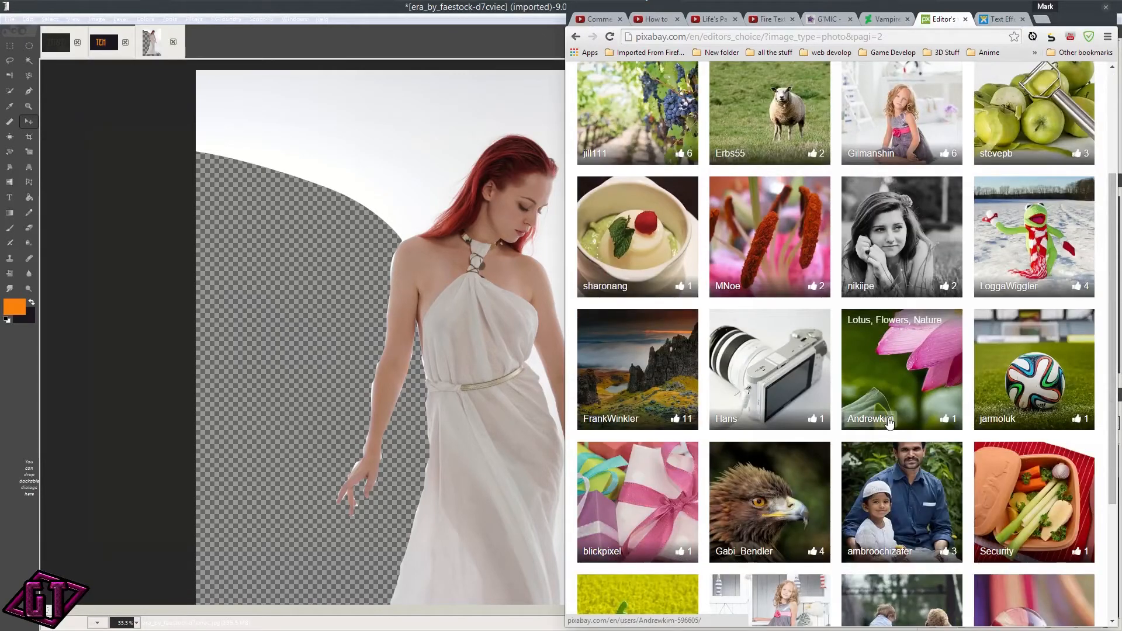
Step: Browse the remaining Editor's Choice photos on page 2, open page 3 and look through its photos
{"action": "scroll", "coordinate": [814, 306], "scroll_direction": "down", "scroll_amount": 3}
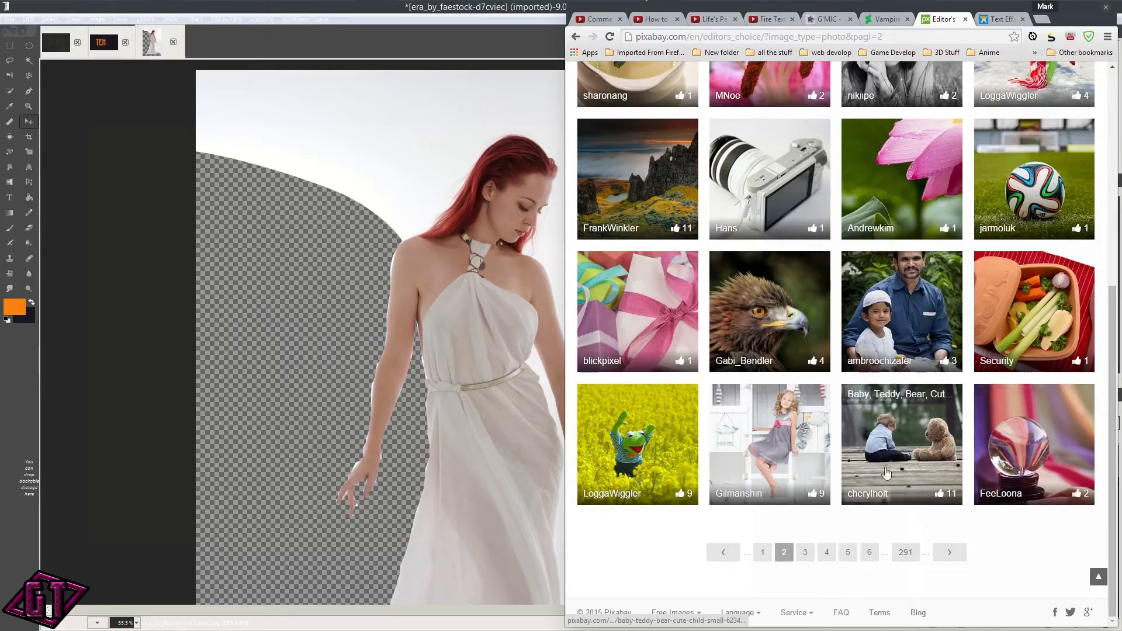
{"action": "left_click", "coordinate": [805, 553]}
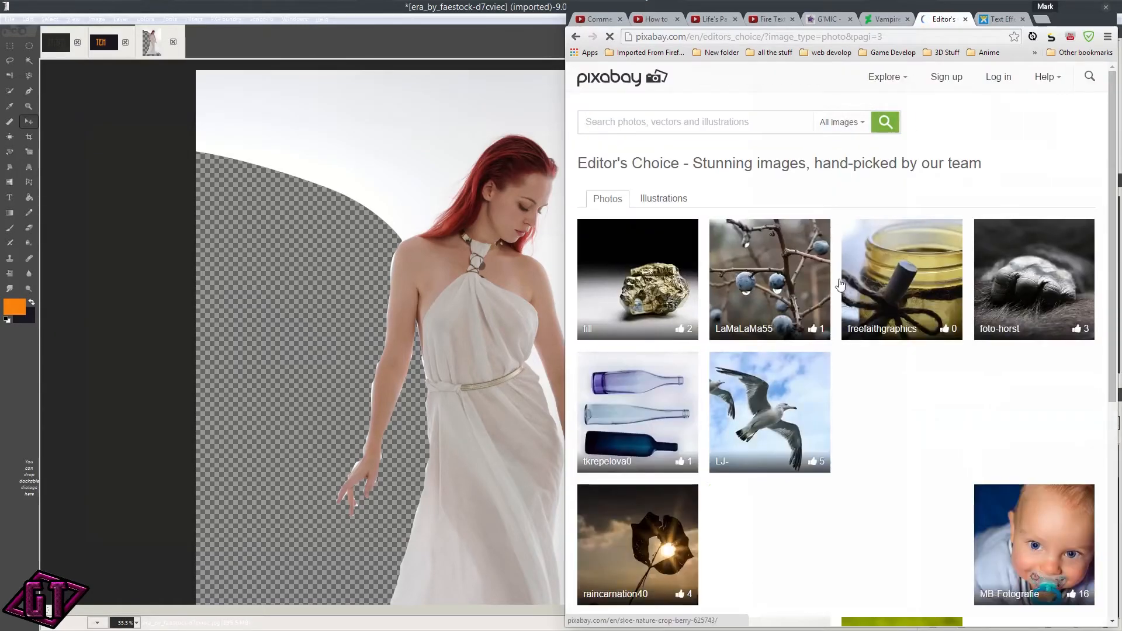
{"action": "scroll", "coordinate": [1076, 334], "scroll_direction": "down", "scroll_amount": 2}
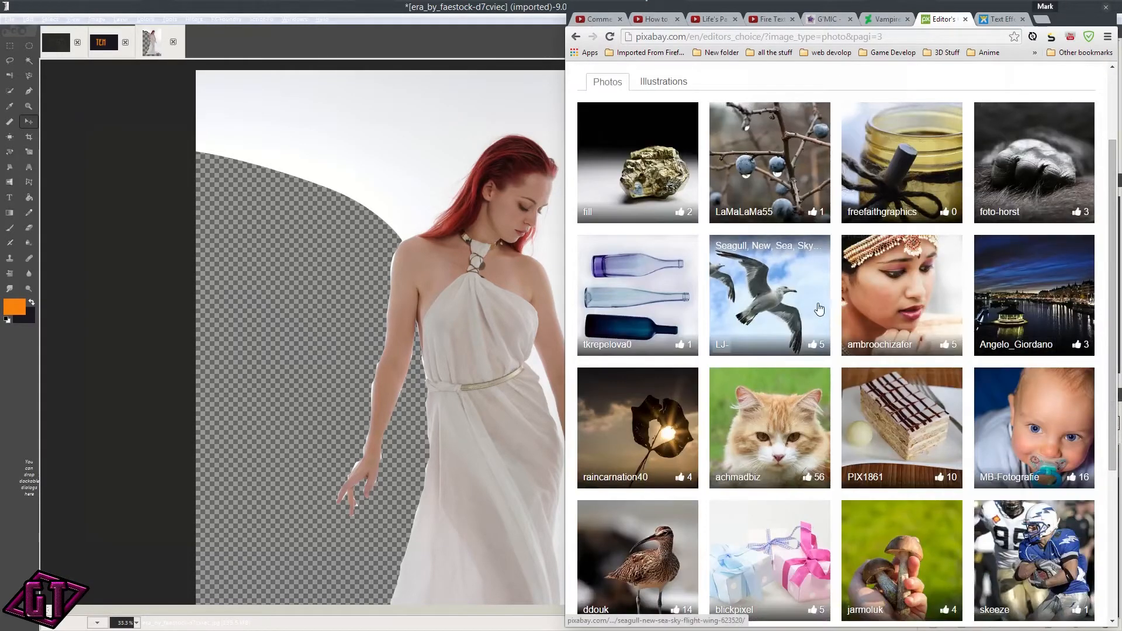
{"action": "scroll", "coordinate": [848, 433], "scroll_direction": "down", "scroll_amount": 2}
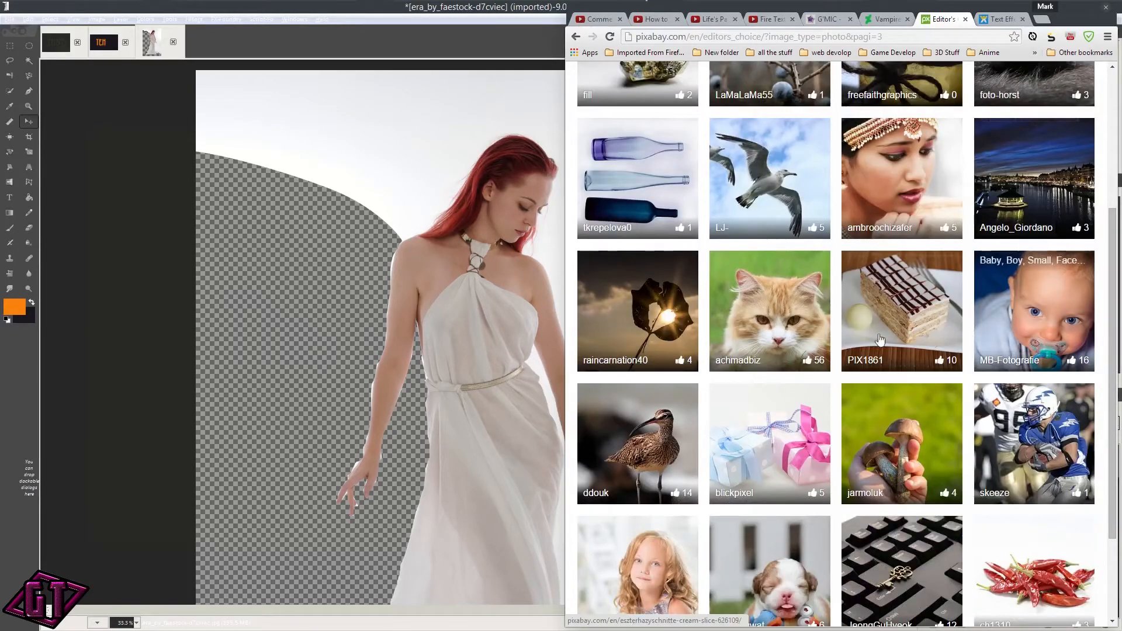
{"action": "scroll", "coordinate": [849, 438], "scroll_direction": "down", "scroll_amount": 2}
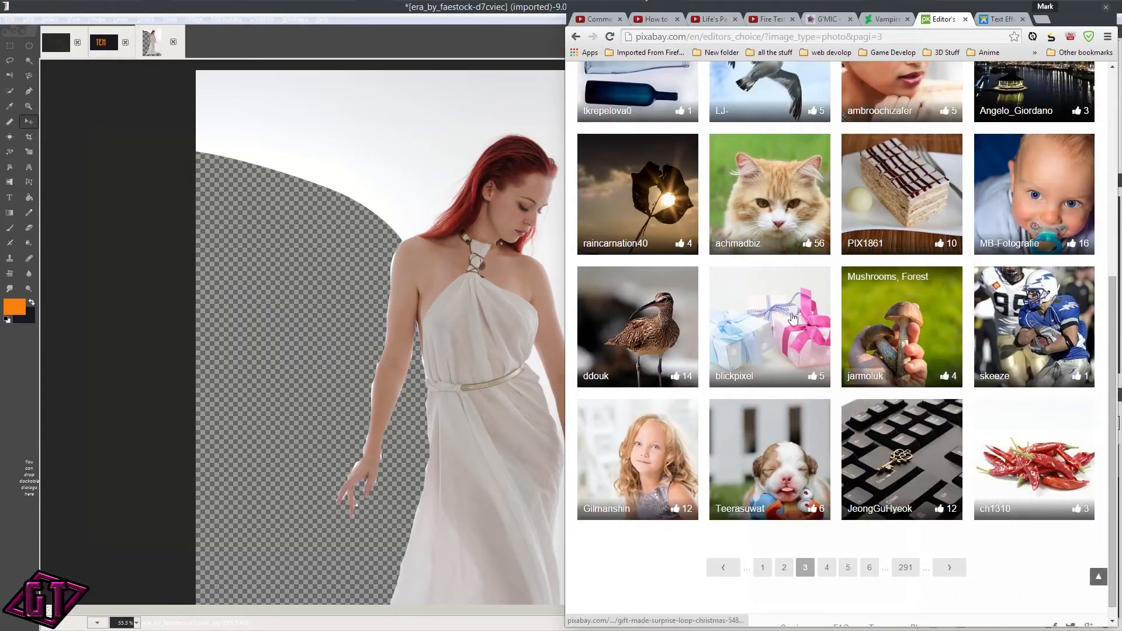
{"action": "scroll", "coordinate": [696, 252], "scroll_direction": "up", "scroll_amount": 3}
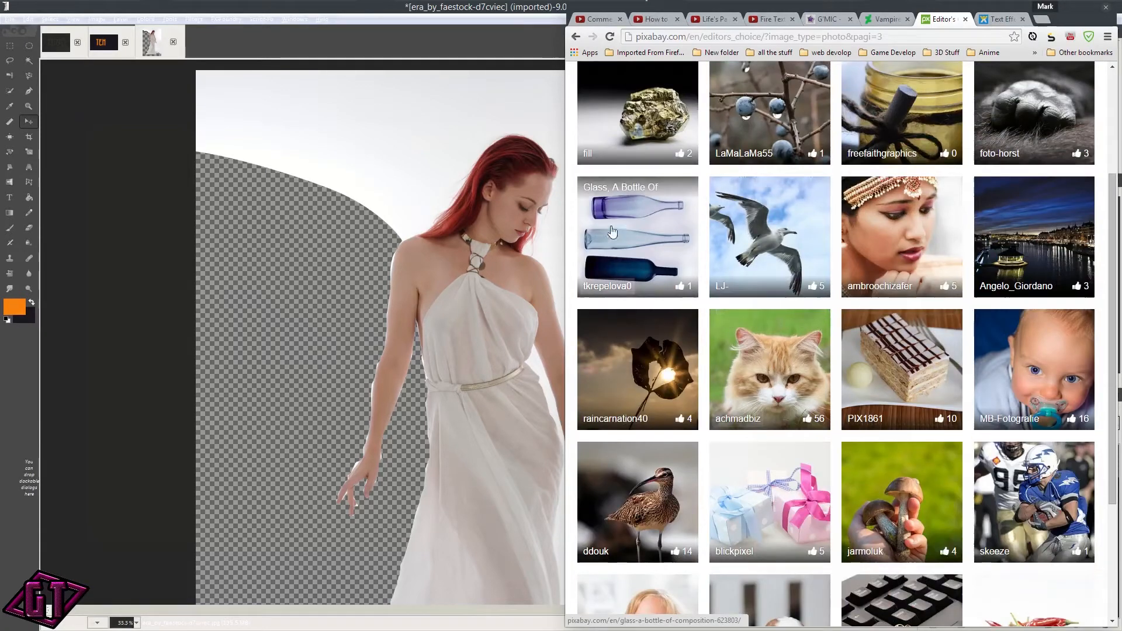
Step: Open the photo of the three glass bottles and check its download sizes, license terms and details
{"action": "left_click", "coordinate": [664, 242]}
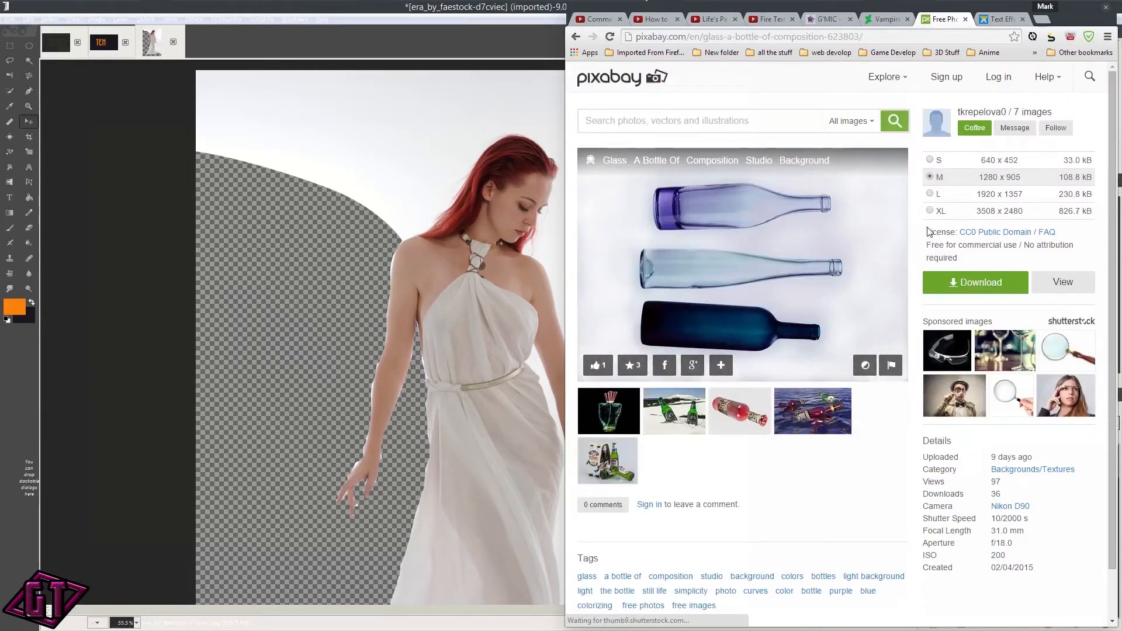
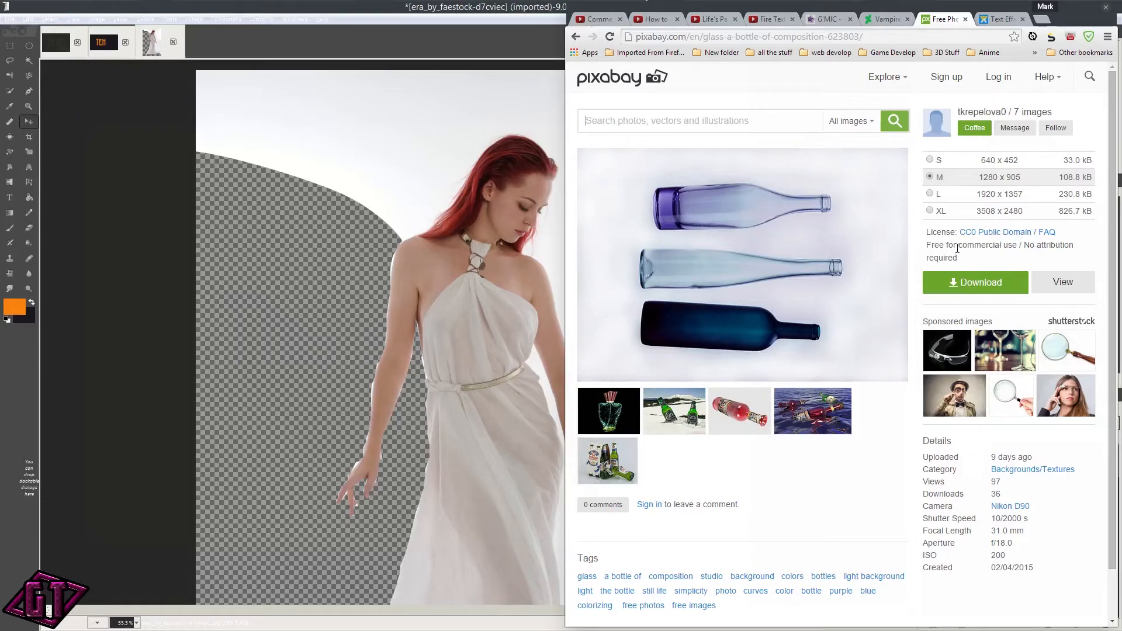
{"action": "left_click_drag", "start_coordinate": [1052, 245], "coordinate": [1068, 247]}
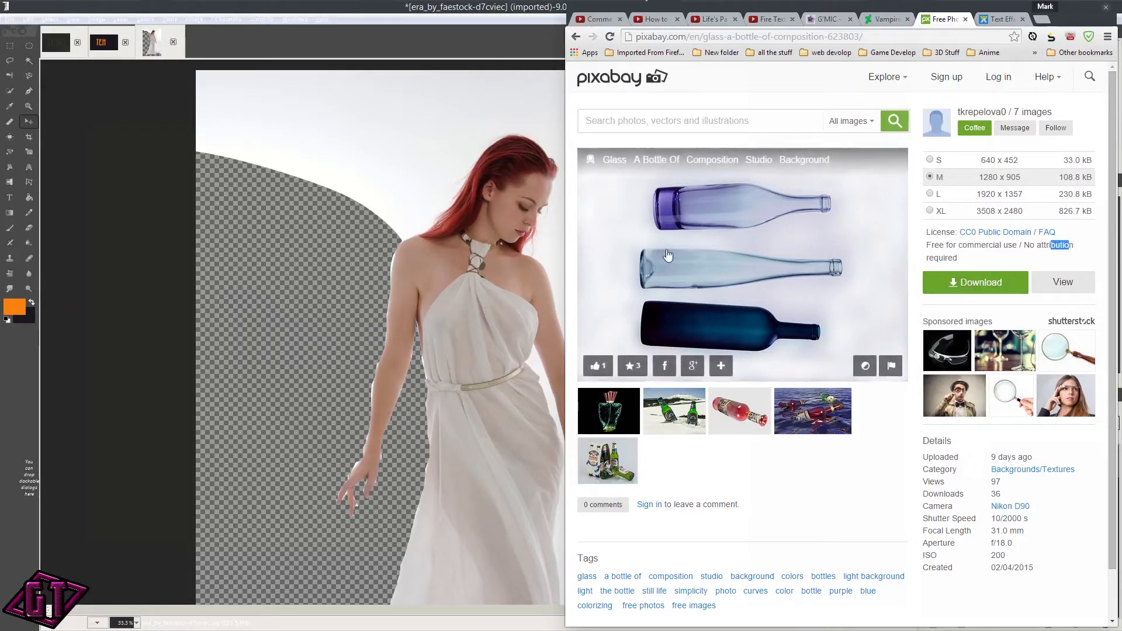
{"action": "scroll", "coordinate": [647, 276], "scroll_direction": "down", "scroll_amount": 1}
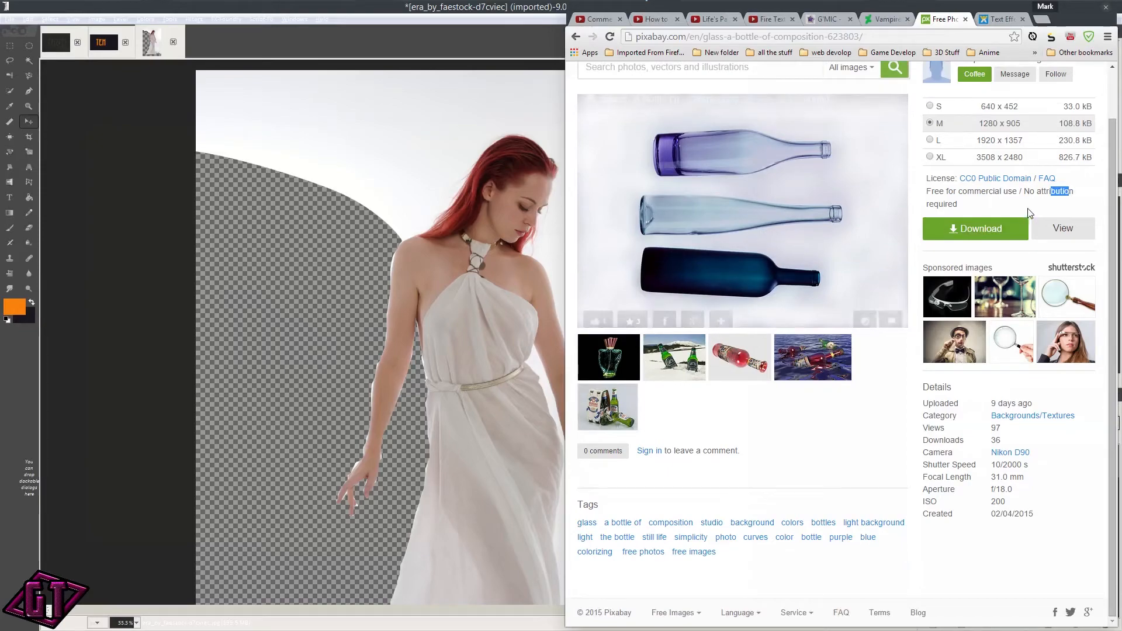
{"action": "scroll", "coordinate": [937, 139], "scroll_direction": "up", "scroll_amount": 1}
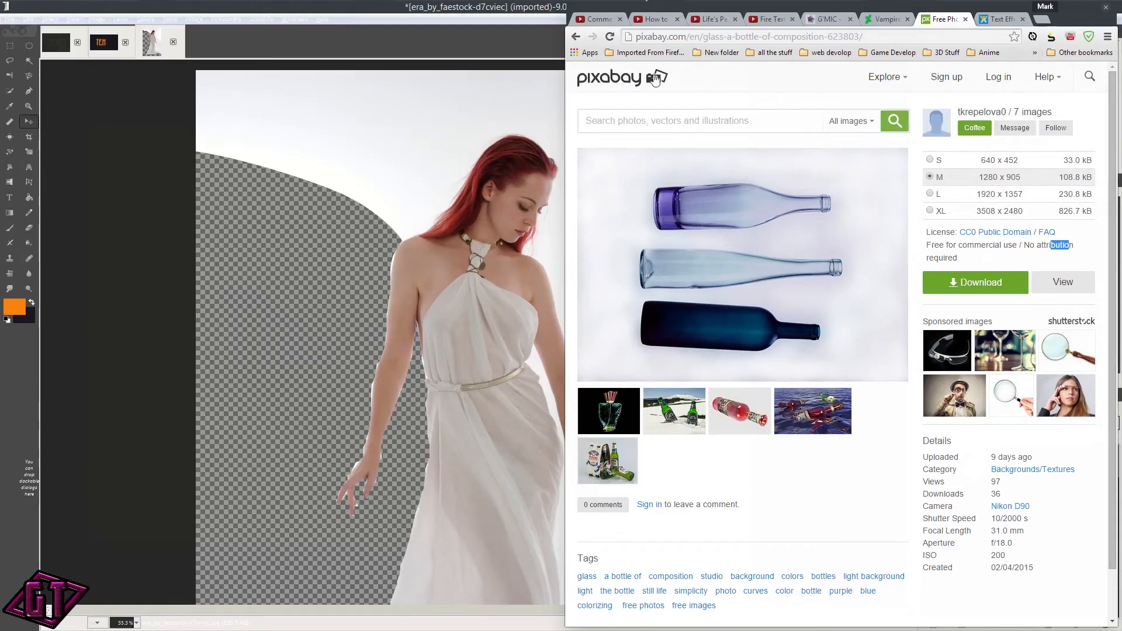
Step: Return to the Pixabay home page and look it over
{"action": "left_click", "coordinate": [595, 72]}
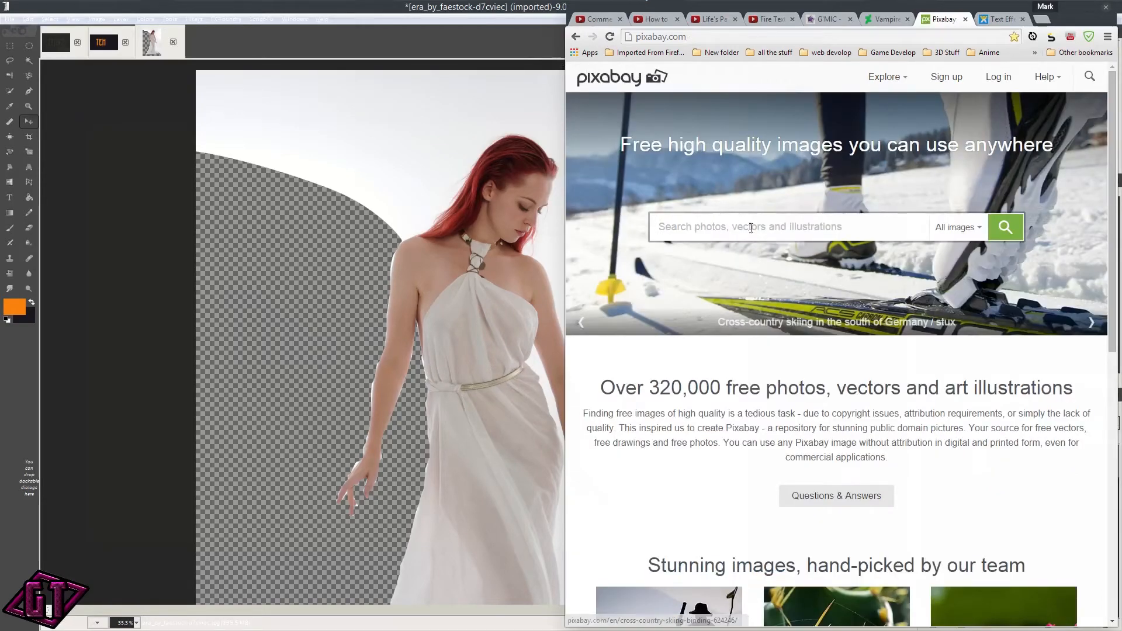
{"action": "scroll", "coordinate": [828, 316], "scroll_direction": "down", "scroll_amount": 4}
{"action": "scroll", "coordinate": [817, 389], "scroll_direction": "up", "scroll_amount": 3}
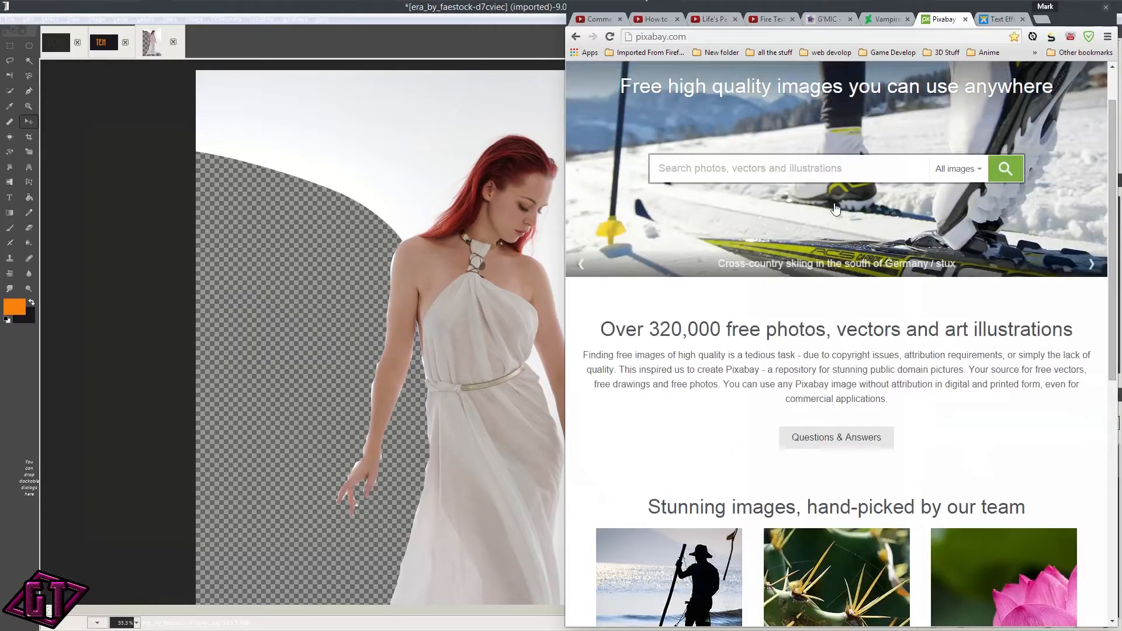
Step: Switch to the DeviantArt site, bring up its What's Hot page and look through the featured artworks
{"action": "left_click", "coordinate": [887, 22]}
{"action": "left_click", "coordinate": [606, 78]}
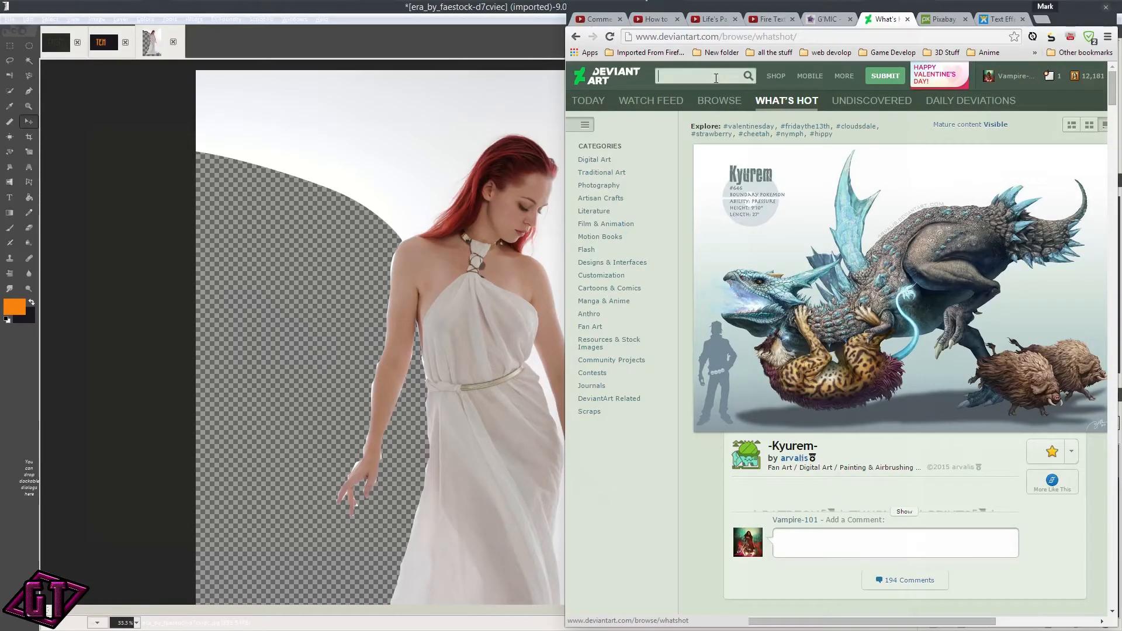
{"action": "scroll", "coordinate": [856, 246], "scroll_direction": "down", "scroll_amount": 10}
{"action": "scroll", "coordinate": [857, 246], "scroll_direction": "down", "scroll_amount": 10}
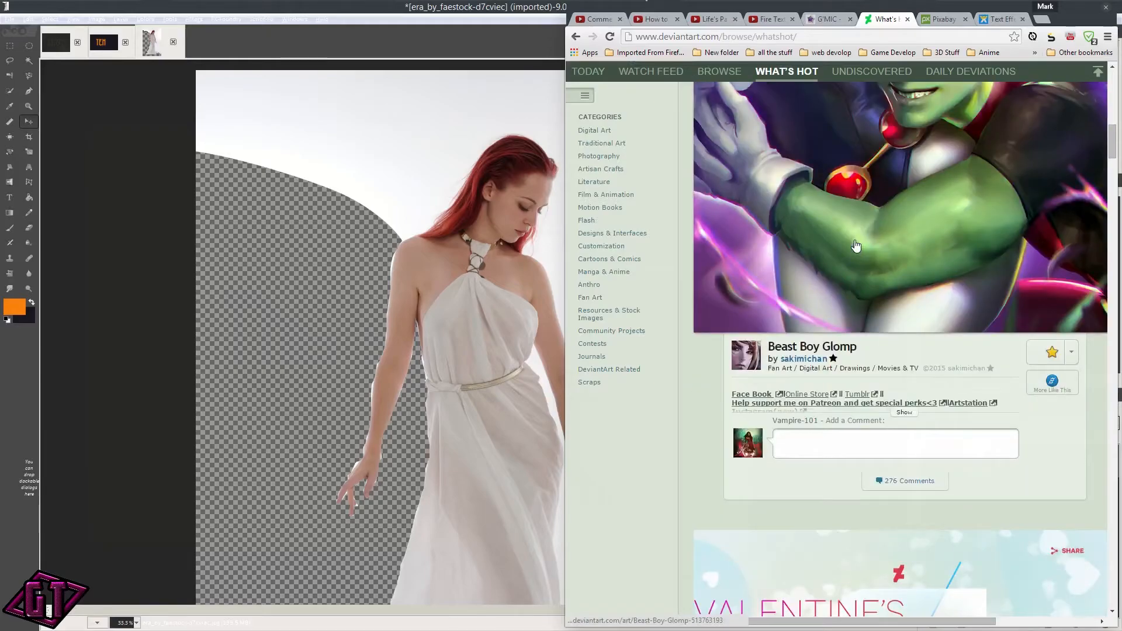
{"action": "scroll", "coordinate": [807, 206], "scroll_direction": "up", "scroll_amount": 9}
{"action": "scroll", "coordinate": [748, 191], "scroll_direction": "up", "scroll_amount": 3}
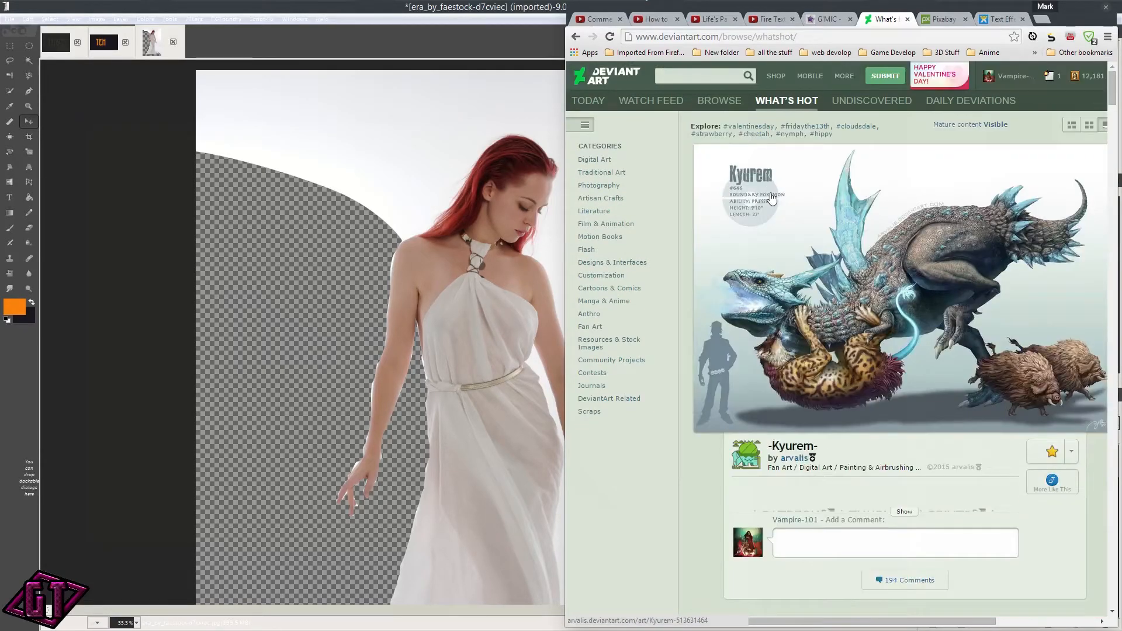
Step: Search DeviantArt for "stock images" and open the Blood stock photo from the results
{"action": "type", "text": "stock images"}
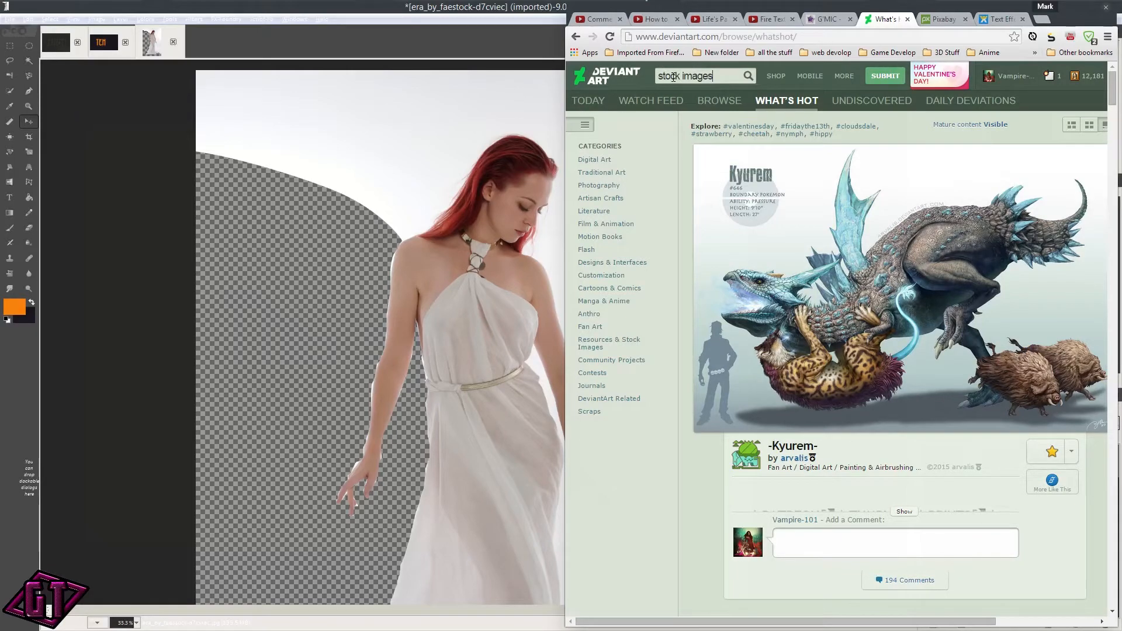
{"action": "left_click", "coordinate": [748, 78]}
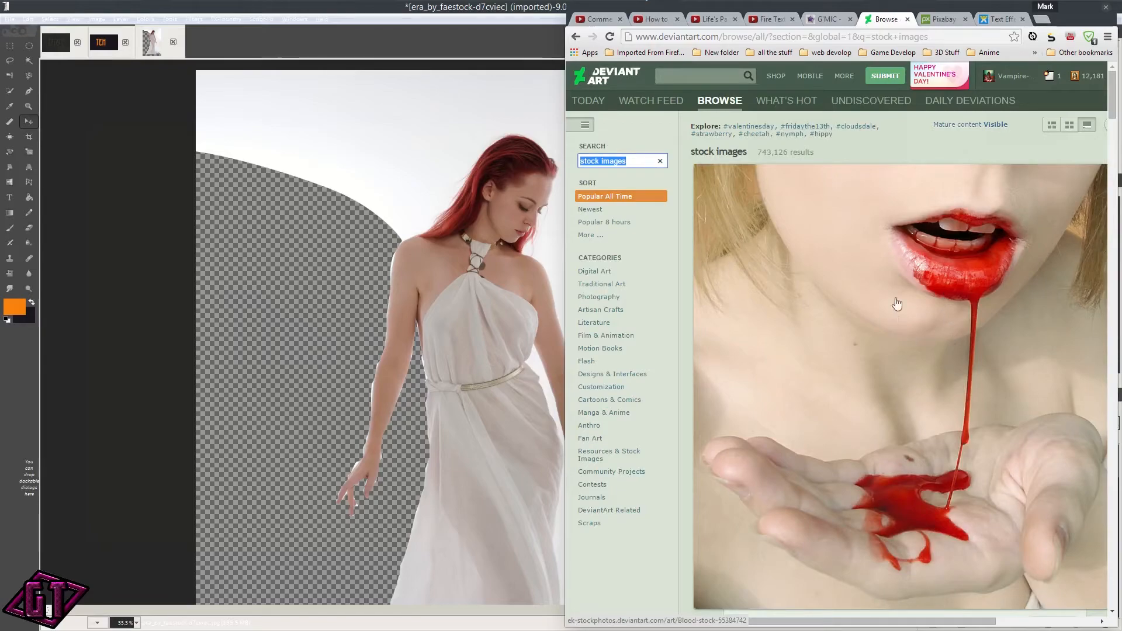
{"action": "left_click", "coordinate": [960, 327]}
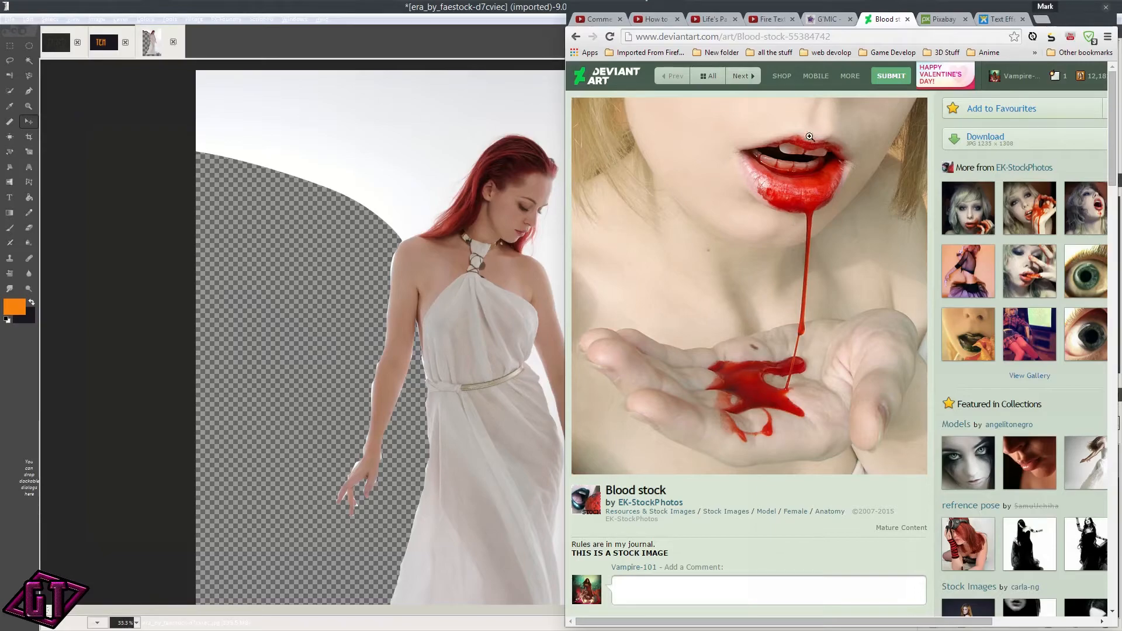
Step: Enlarge the Blood stock photo and examine the full-size image together with its description
{"action": "left_click", "coordinate": [829, 135]}
{"action": "scroll", "coordinate": [944, 234], "scroll_direction": "down", "scroll_amount": 5}
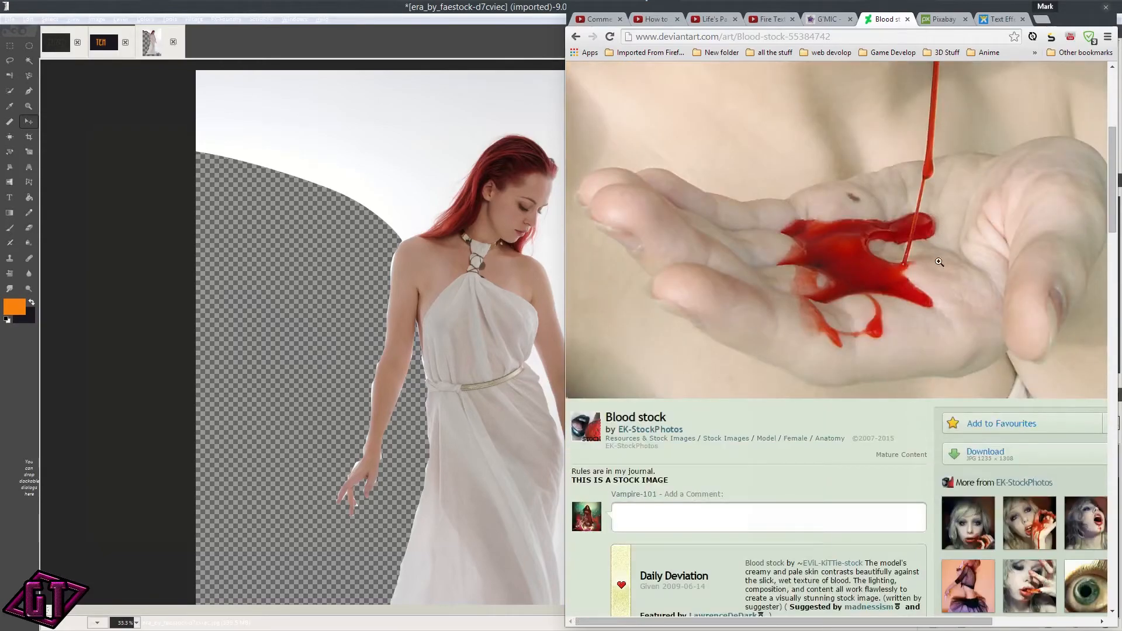
{"action": "scroll", "coordinate": [940, 252], "scroll_direction": "up", "scroll_amount": 5}
{"action": "scroll", "coordinate": [938, 277], "scroll_direction": "down", "scroll_amount": 4}
{"action": "scroll", "coordinate": [939, 281], "scroll_direction": "down", "scroll_amount": 4}
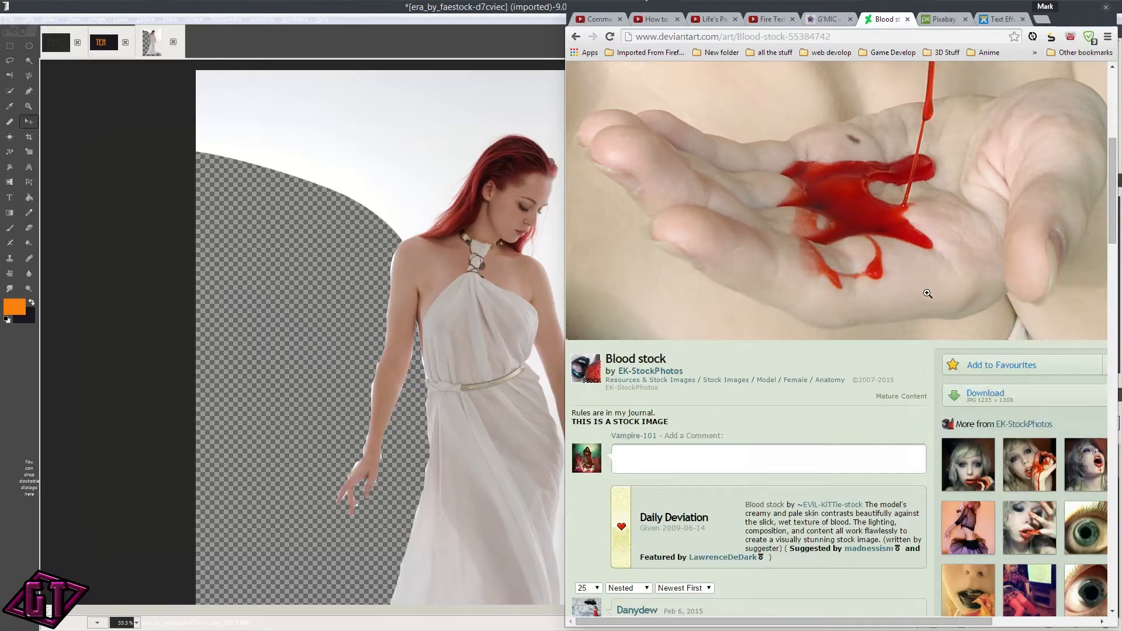
{"action": "scroll", "coordinate": [938, 280], "scroll_direction": "up", "scroll_amount": 7}
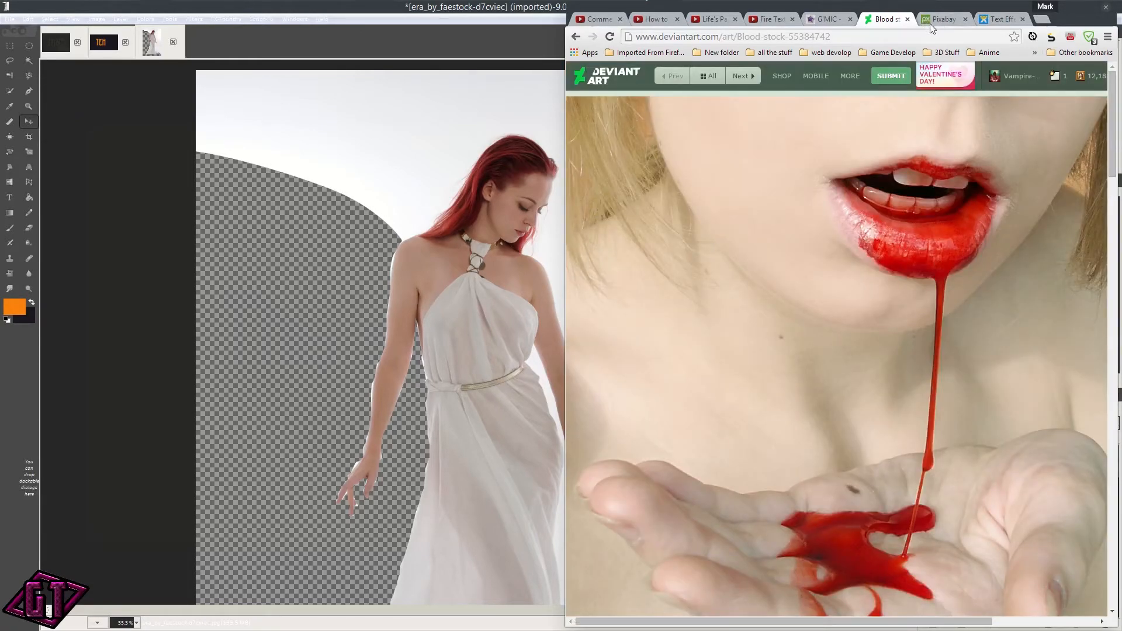
Step: Search for "cgtextures" in a new browser tab, open the CG Textures site and look over its texture categories
{"action": "left_click", "coordinate": [1041, 21]}
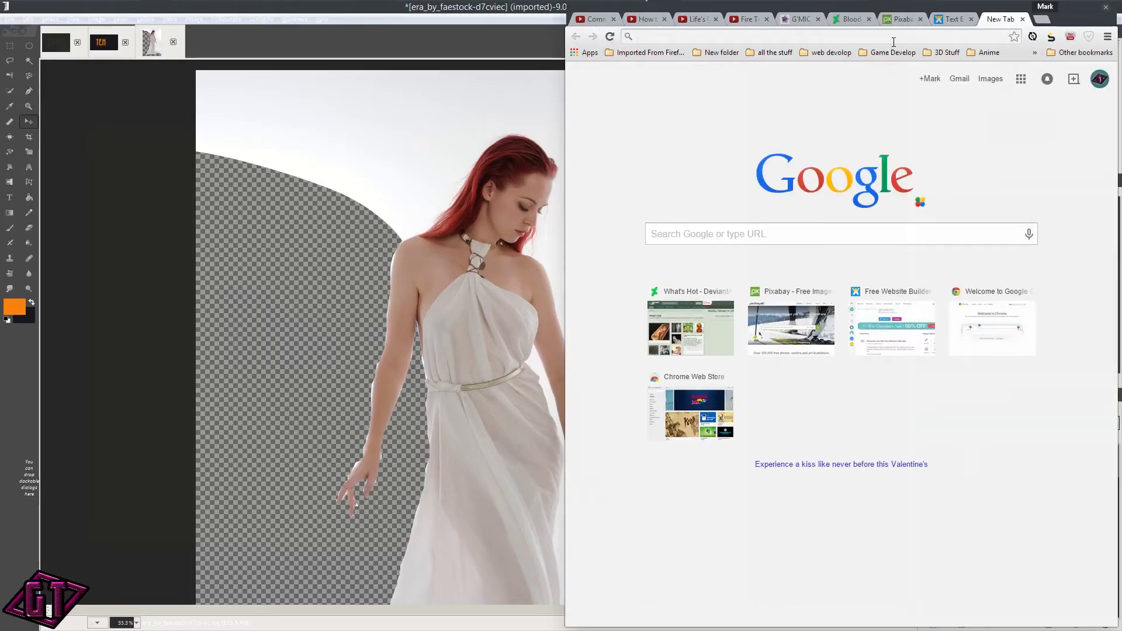
{"action": "type", "text": "cgtextures"}
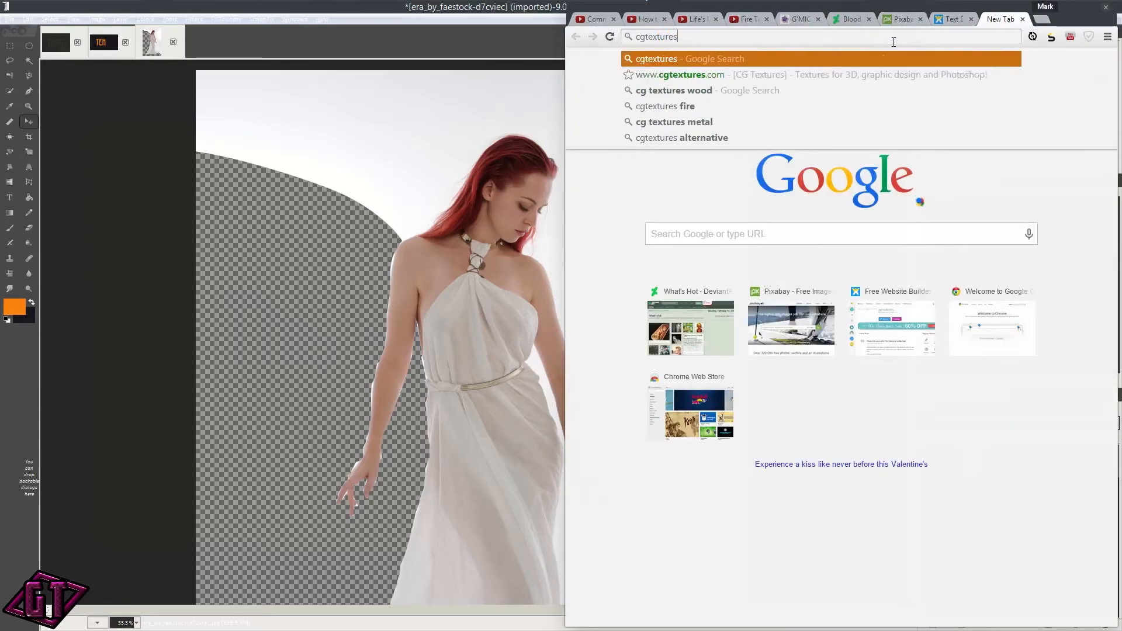
{"action": "key", "text": "Return"}
{"action": "left_click", "coordinate": [821, 174]}
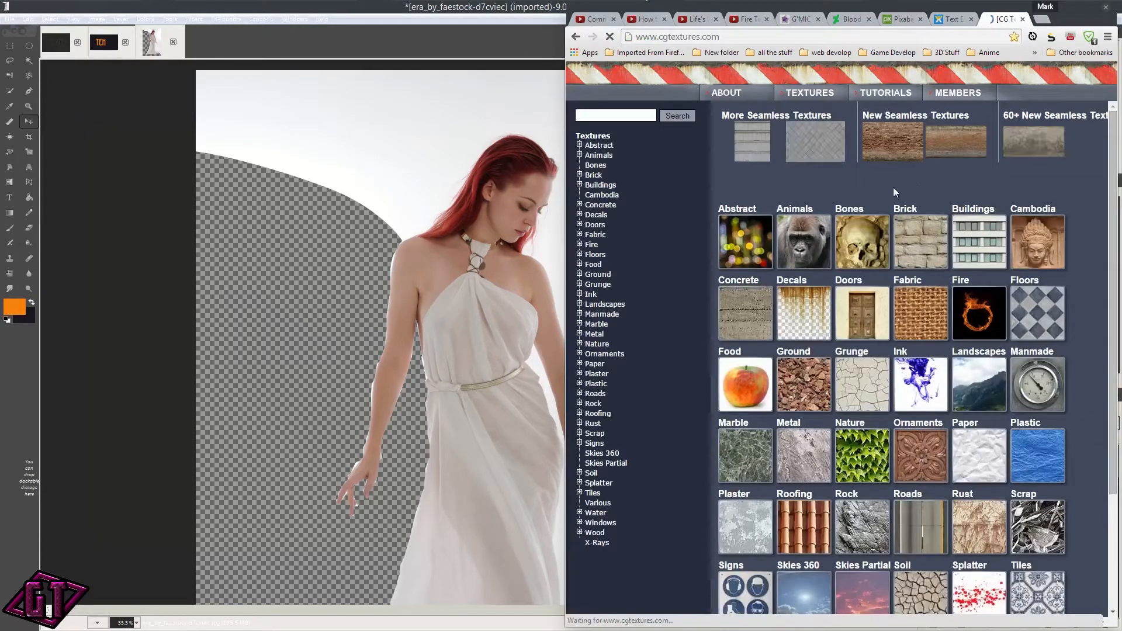
{"action": "scroll", "coordinate": [955, 383], "scroll_direction": "down", "scroll_amount": 3}
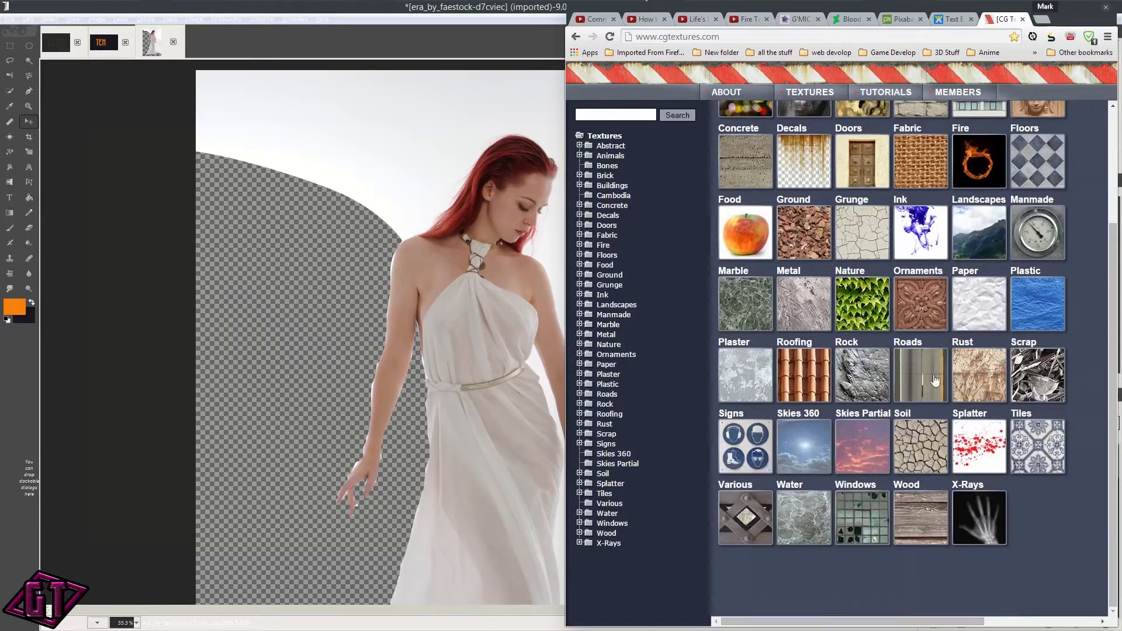
Step: Browse the Buildings category with its Chemical Plants textures, and look through the first page of Cambodia textures
{"action": "left_click", "coordinate": [614, 186]}
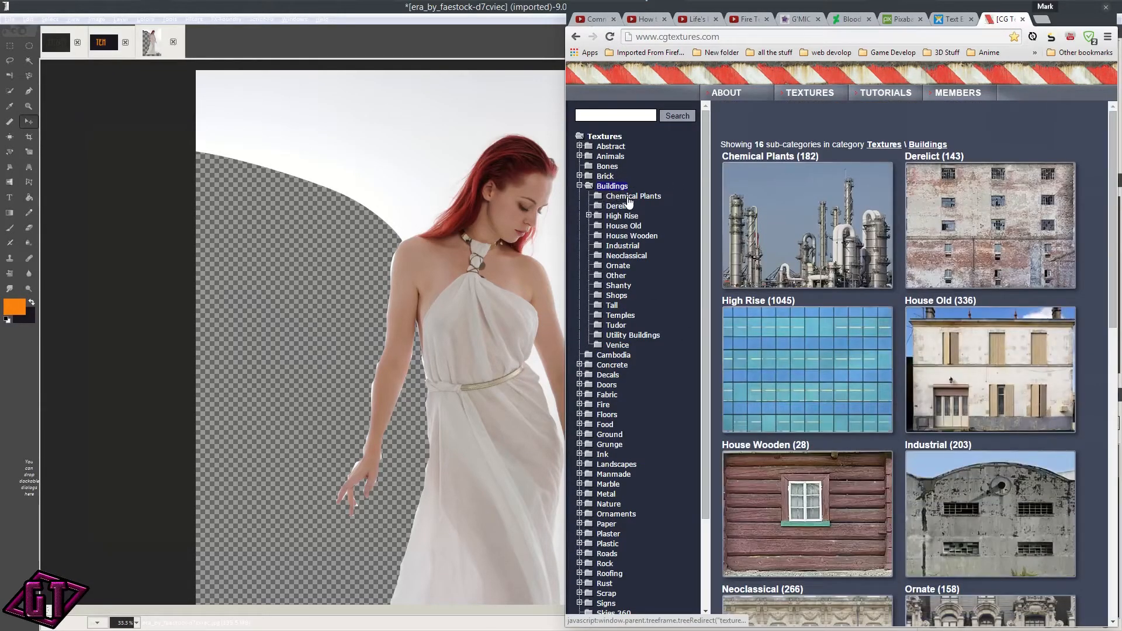
{"action": "scroll", "coordinate": [630, 264], "scroll_direction": "down", "scroll_amount": 2}
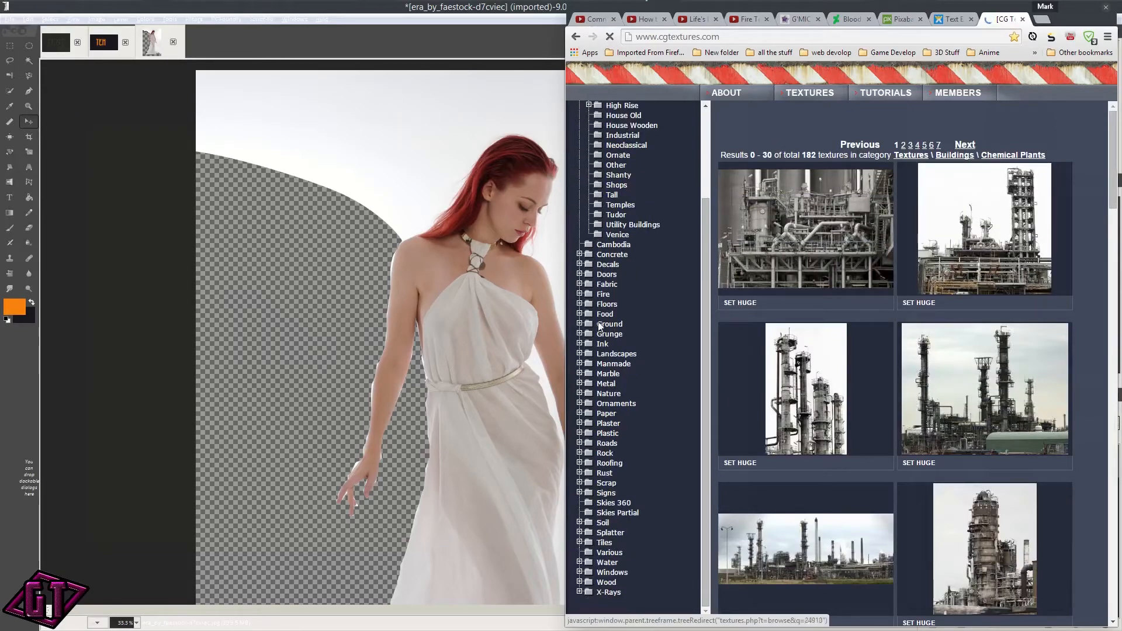
{"action": "left_click", "coordinate": [608, 248]}
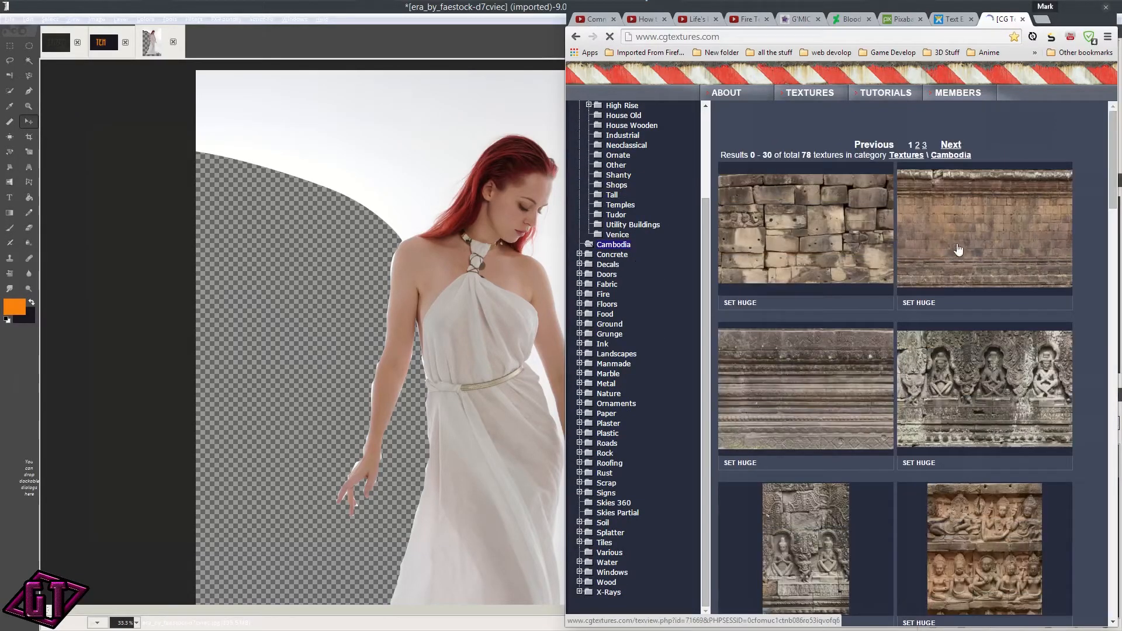
{"action": "scroll", "coordinate": [964, 350], "scroll_direction": "down", "scroll_amount": 3}
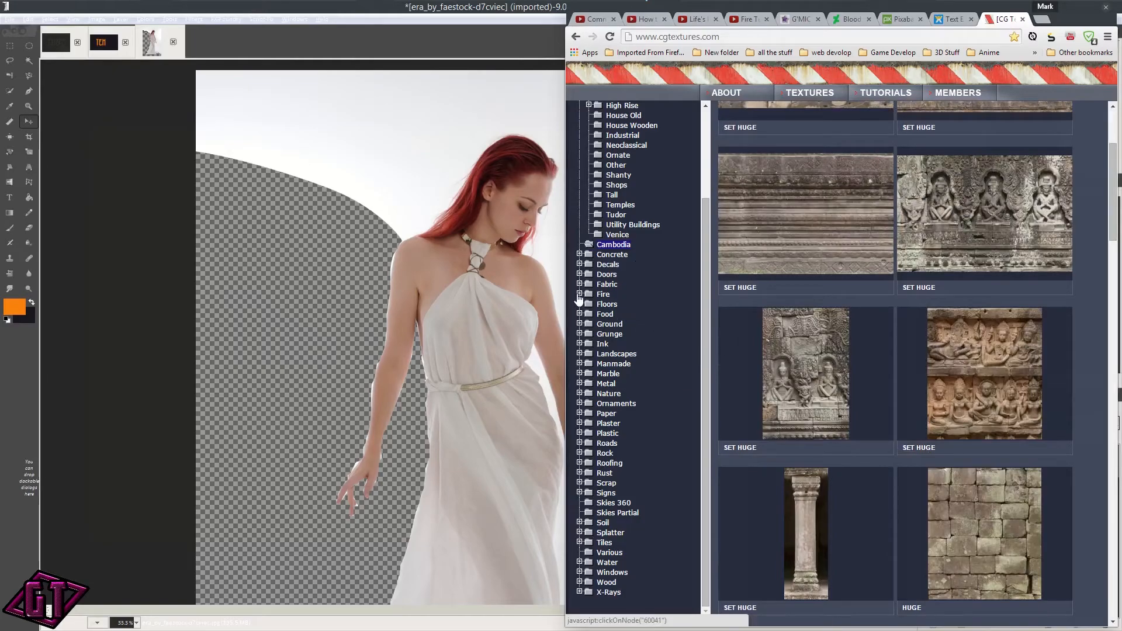
{"action": "scroll", "coordinate": [843, 430], "scroll_direction": "down", "scroll_amount": 15}
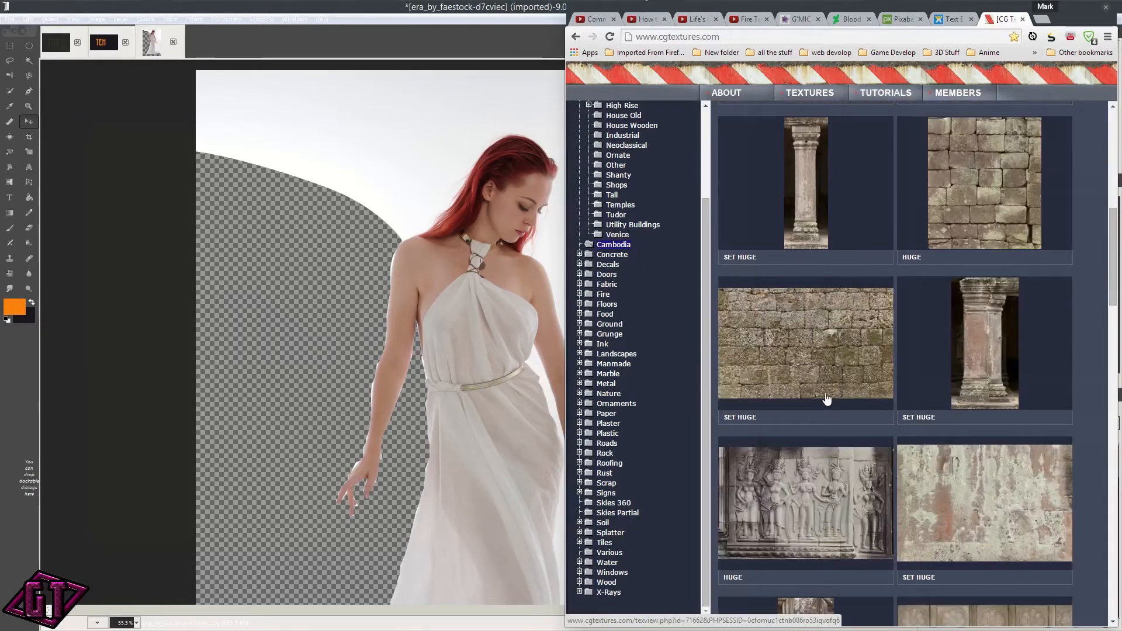
{"action": "scroll", "coordinate": [804, 379], "scroll_direction": "down", "scroll_amount": 10}
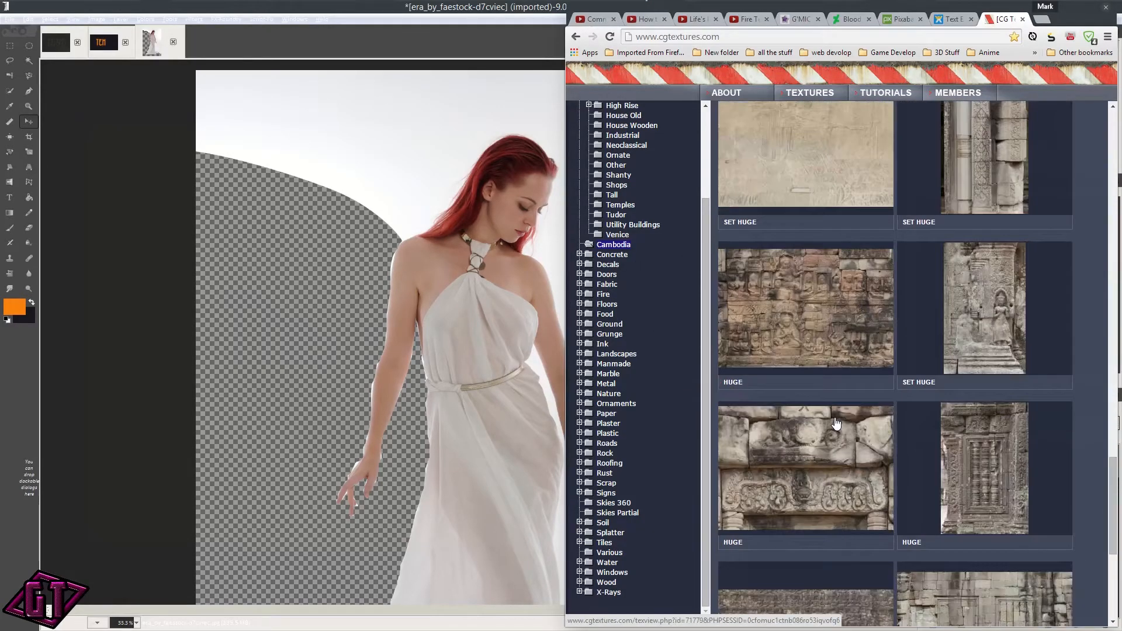
{"action": "scroll", "coordinate": [869, 387], "scroll_direction": "up", "scroll_amount": 10}
{"action": "scroll", "coordinate": [922, 270], "scroll_direction": "up", "scroll_amount": 20}
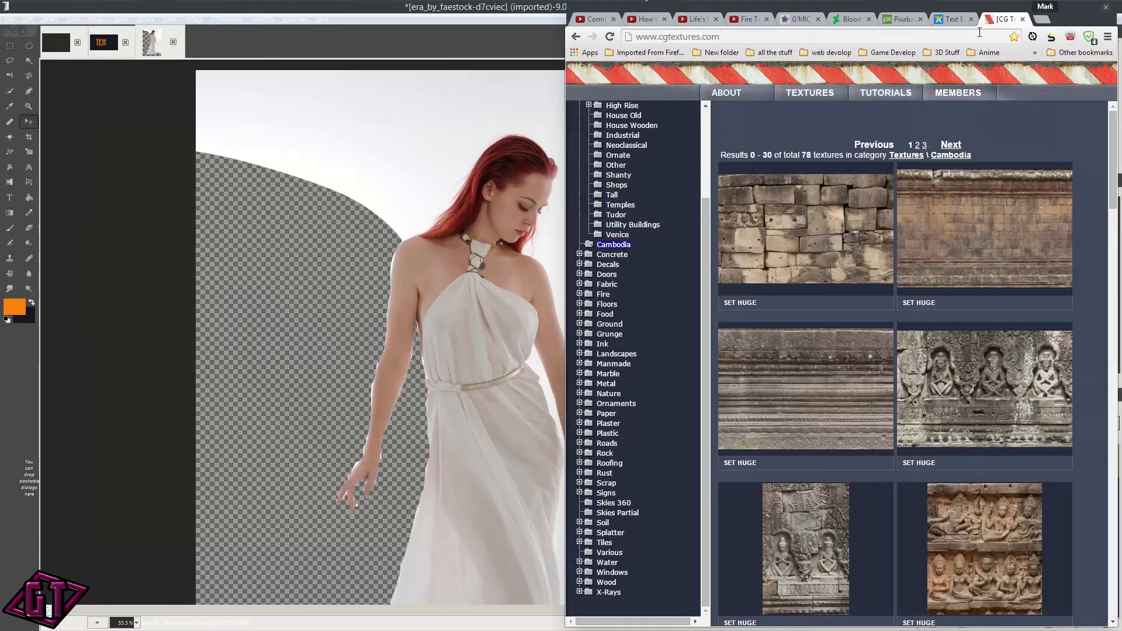
Step: Go back to the open Pixabay page and return to the Blood stock photo on DeviantArt
{"action": "left_click", "coordinate": [900, 19]}
{"action": "left_click", "coordinate": [858, 21]}
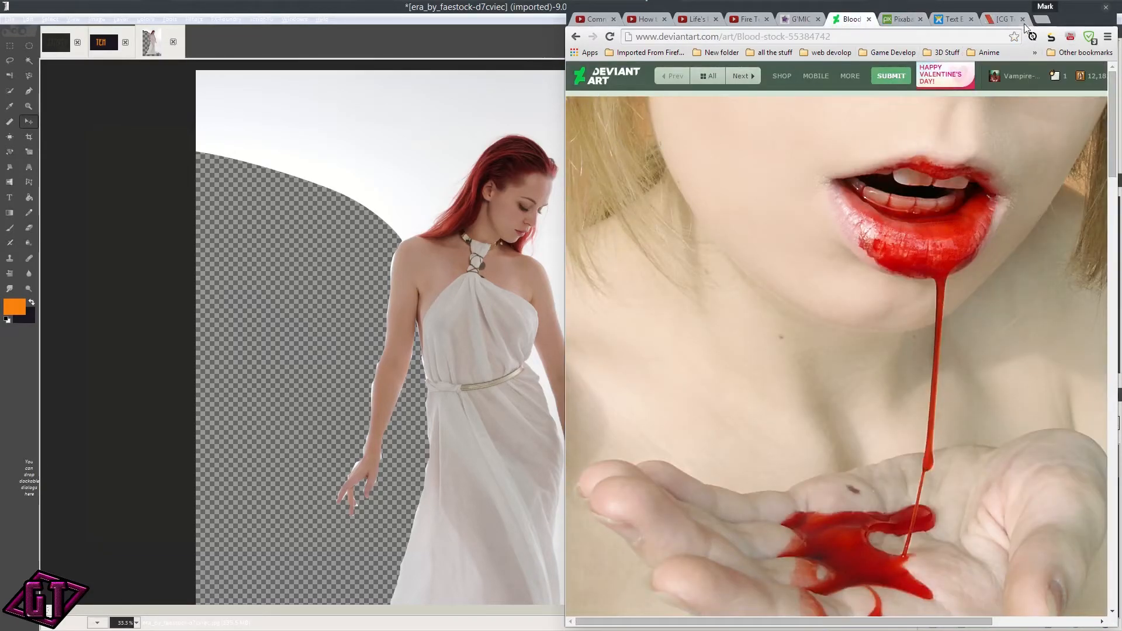
{"action": "mouse_move", "coordinate": [1031, 85]}
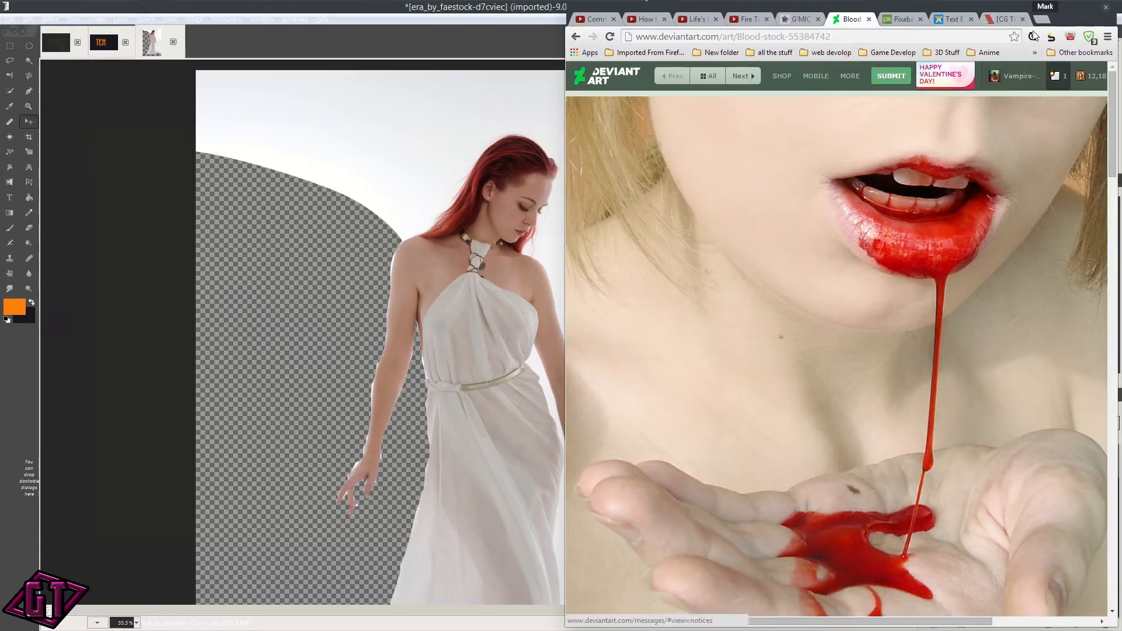
Step: Return to CG Textures, look through the Bare textures in the Metal category, and close the site
{"action": "left_click", "coordinate": [1006, 19]}
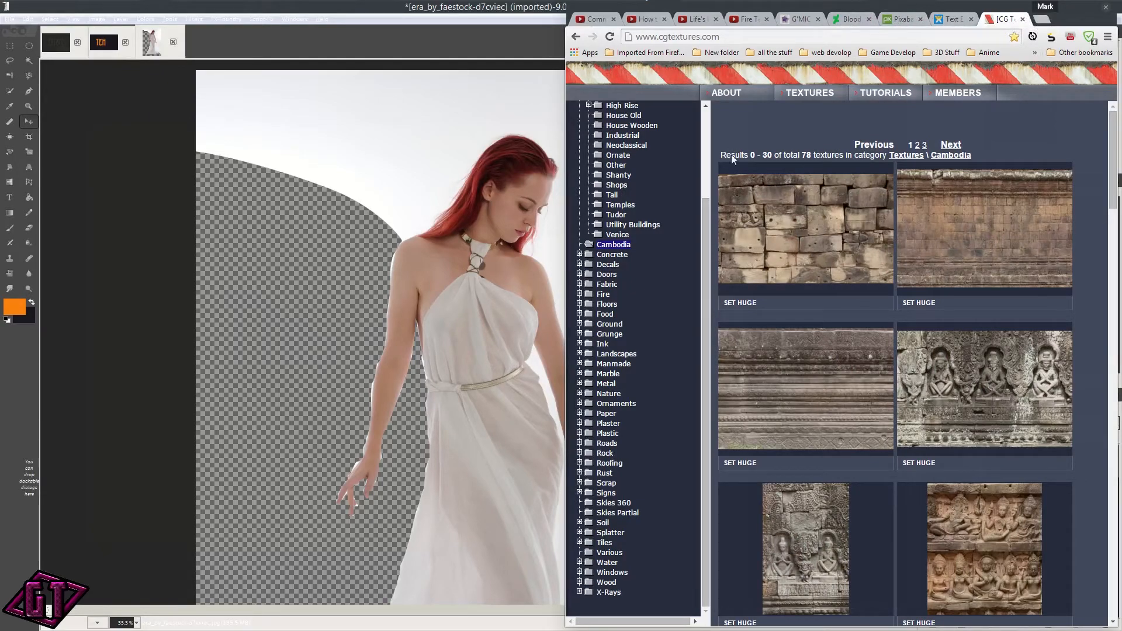
{"action": "left_click", "coordinate": [602, 384]}
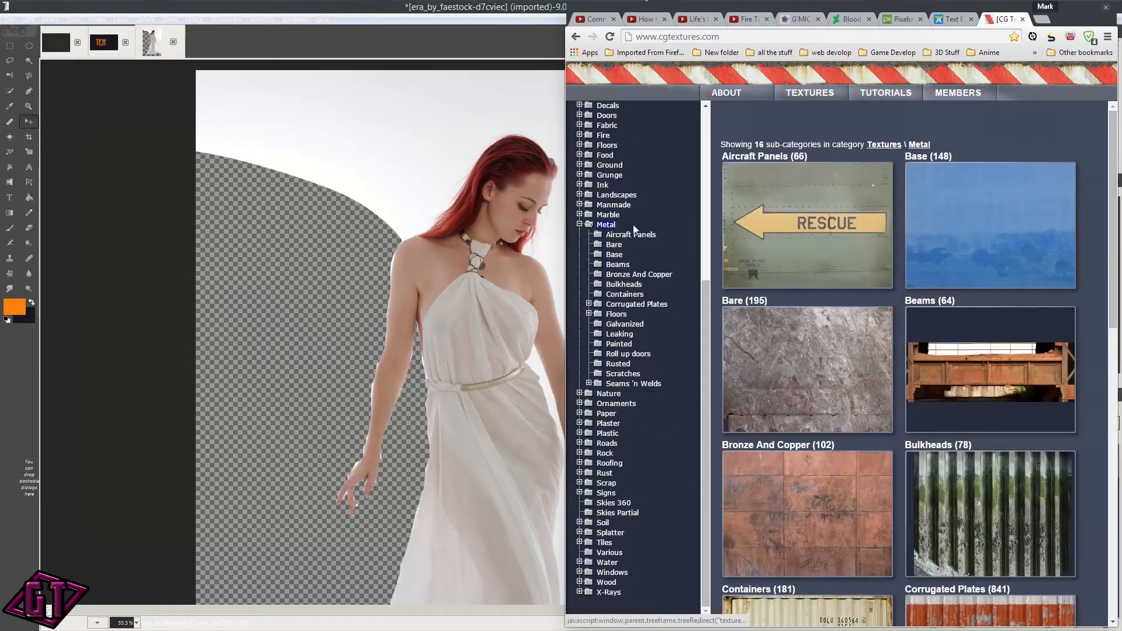
{"action": "left_click", "coordinate": [614, 246]}
{"action": "scroll", "coordinate": [830, 333], "scroll_direction": "down", "scroll_amount": 5}
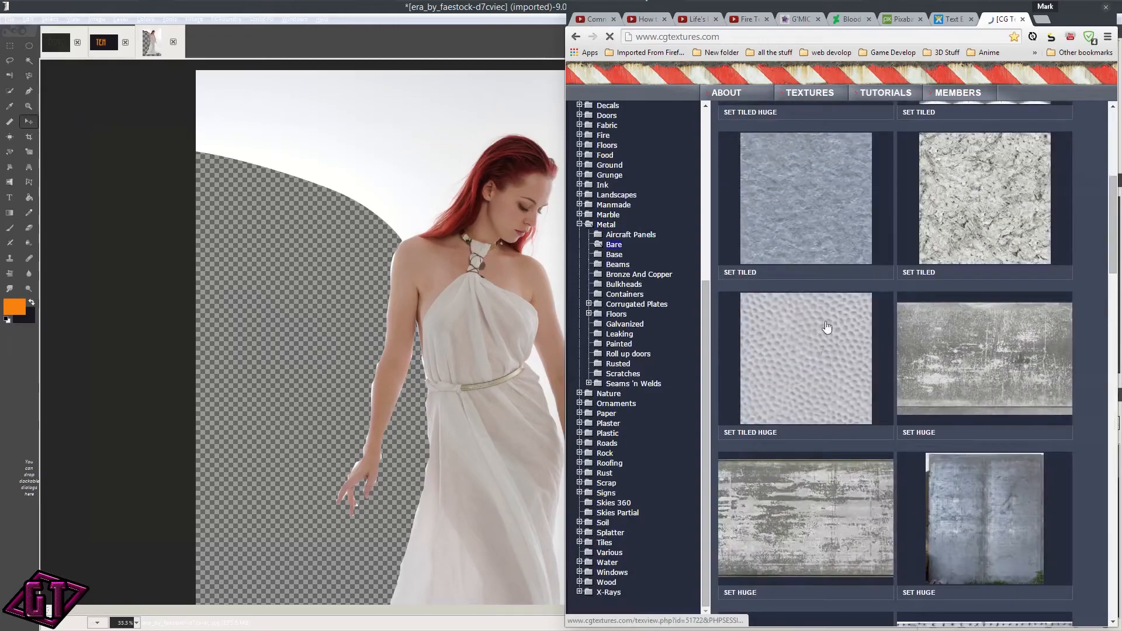
{"action": "scroll", "coordinate": [846, 340], "scroll_direction": "down", "scroll_amount": 6}
{"action": "scroll", "coordinate": [845, 349], "scroll_direction": "down", "scroll_amount": 5}
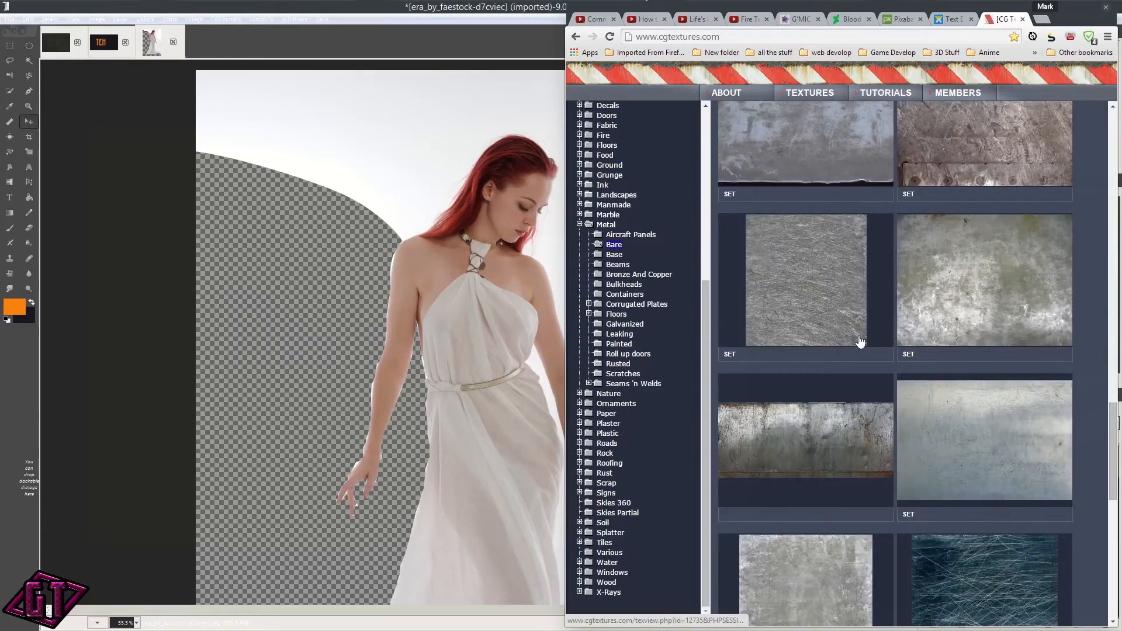
{"action": "scroll", "coordinate": [845, 345], "scroll_direction": "up", "scroll_amount": 9}
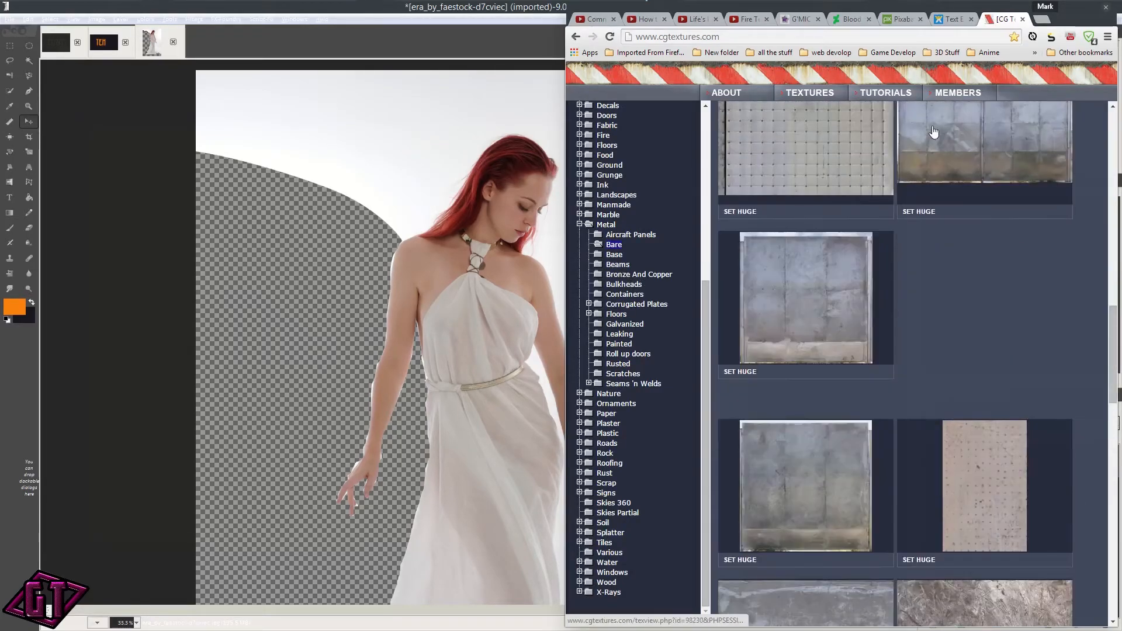
{"action": "left_click", "coordinate": [1023, 20]}
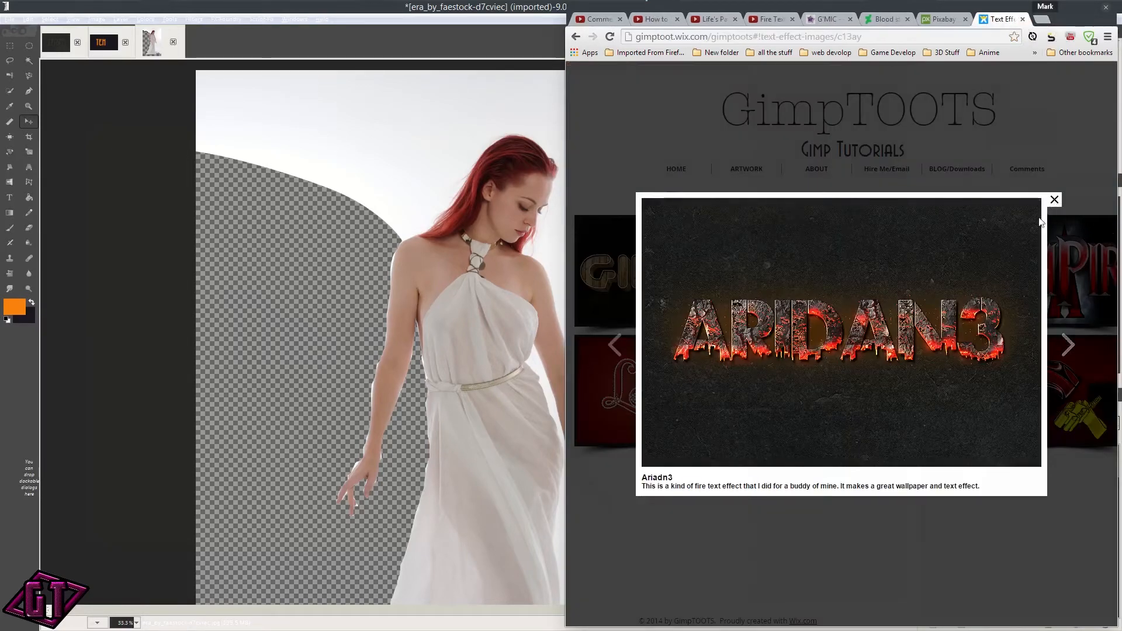
Step: Close the enlarged Ariadn3 image on the GimpTOOTS site and look over its artwork collections
{"action": "left_click", "coordinate": [1054, 200]}
{"action": "scroll", "coordinate": [877, 234], "scroll_direction": "down", "scroll_amount": 2}
{"action": "scroll", "coordinate": [783, 167], "scroll_direction": "up", "scroll_amount": 2}
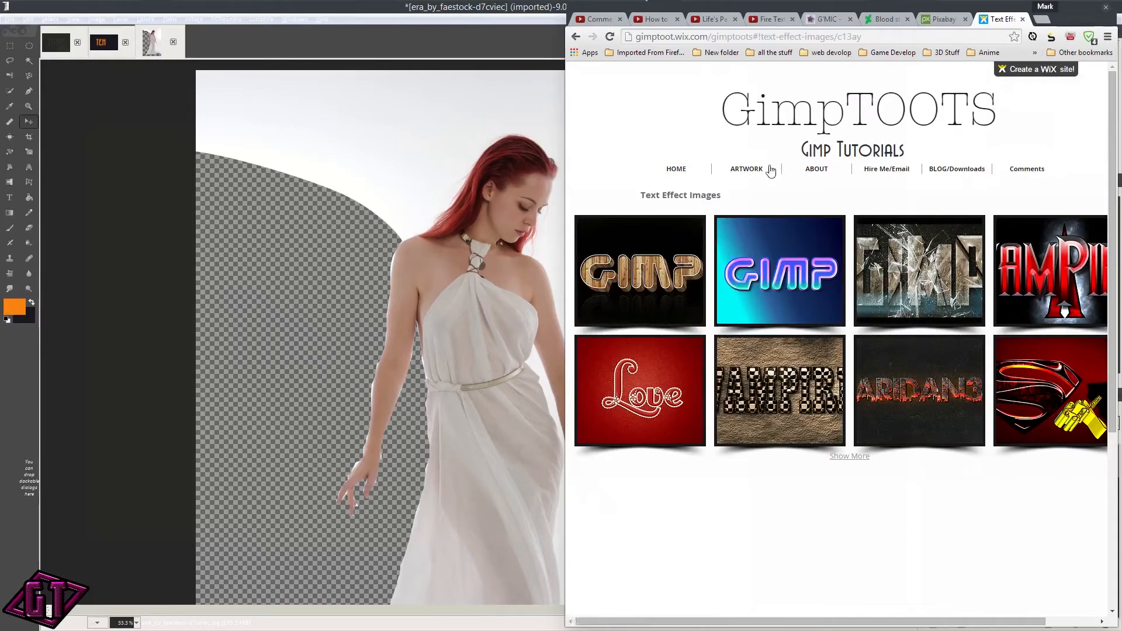
{"action": "left_click", "coordinate": [750, 169]}
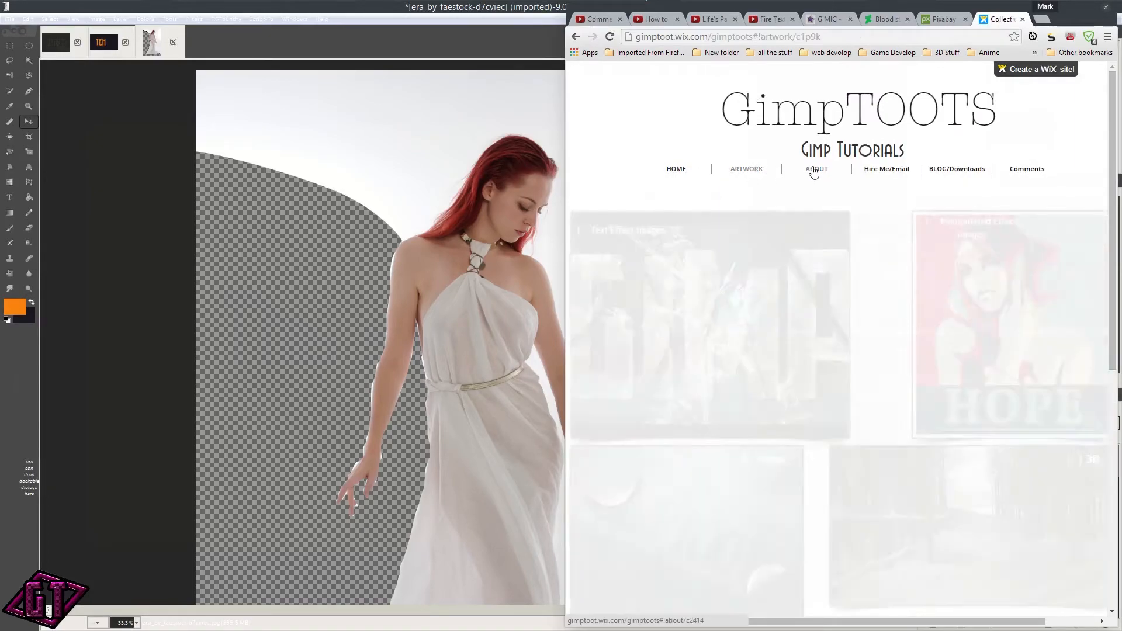
{"action": "scroll", "coordinate": [877, 380], "scroll_direction": "down", "scroll_amount": 5}
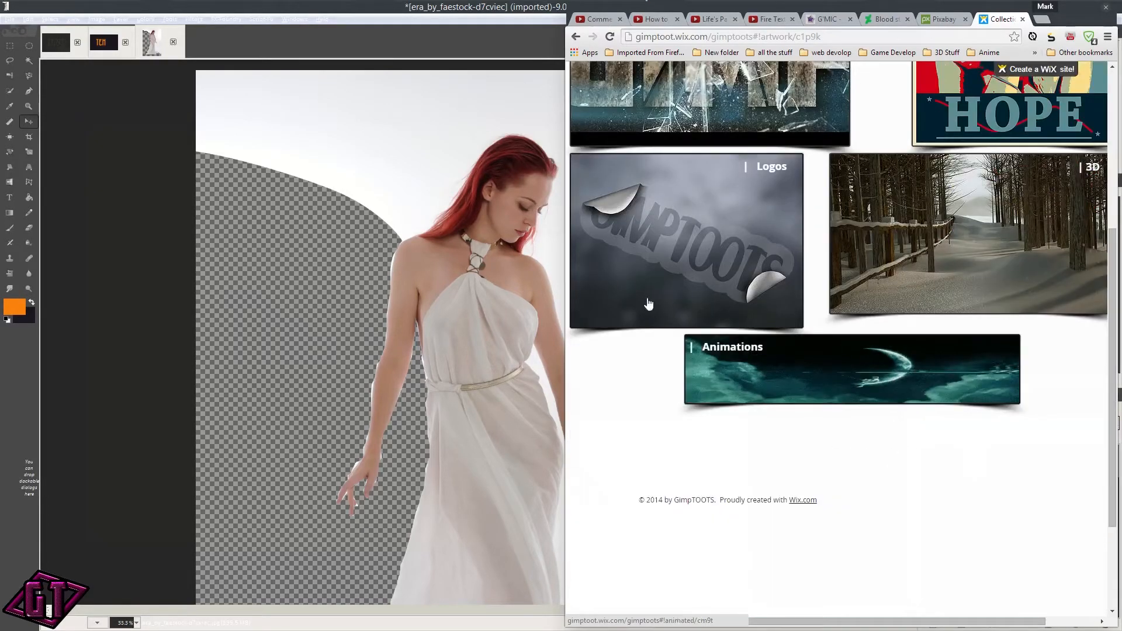
{"action": "scroll", "coordinate": [933, 275], "scroll_direction": "up", "scroll_amount": 1}
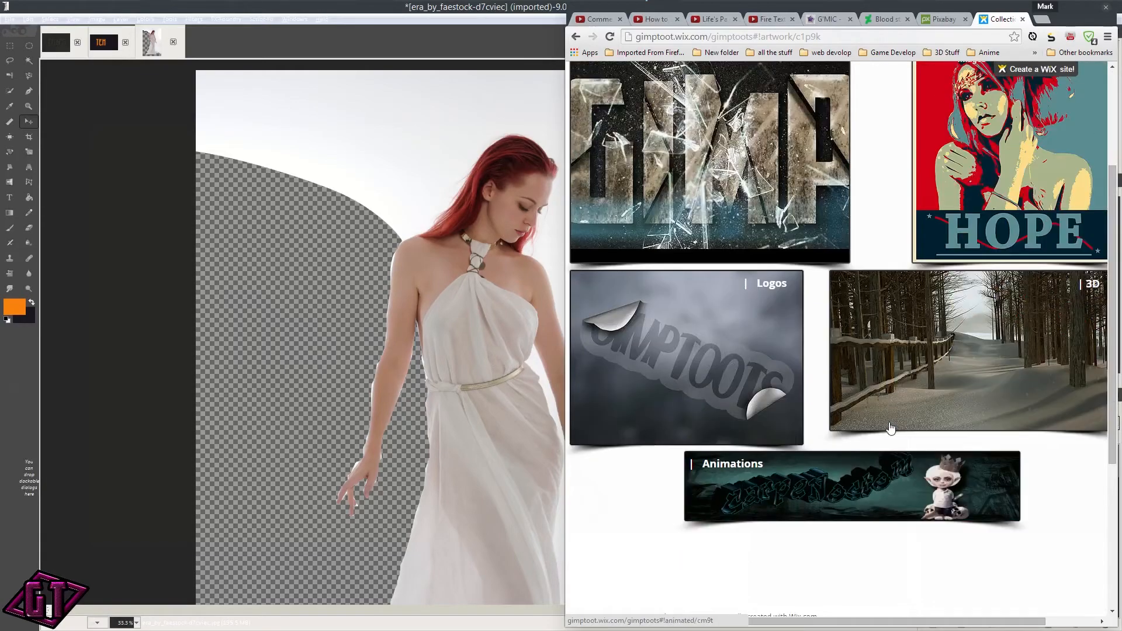
Step: Open the Animations gallery, show more items and look through the animated banners
{"action": "left_click", "coordinate": [775, 447]}
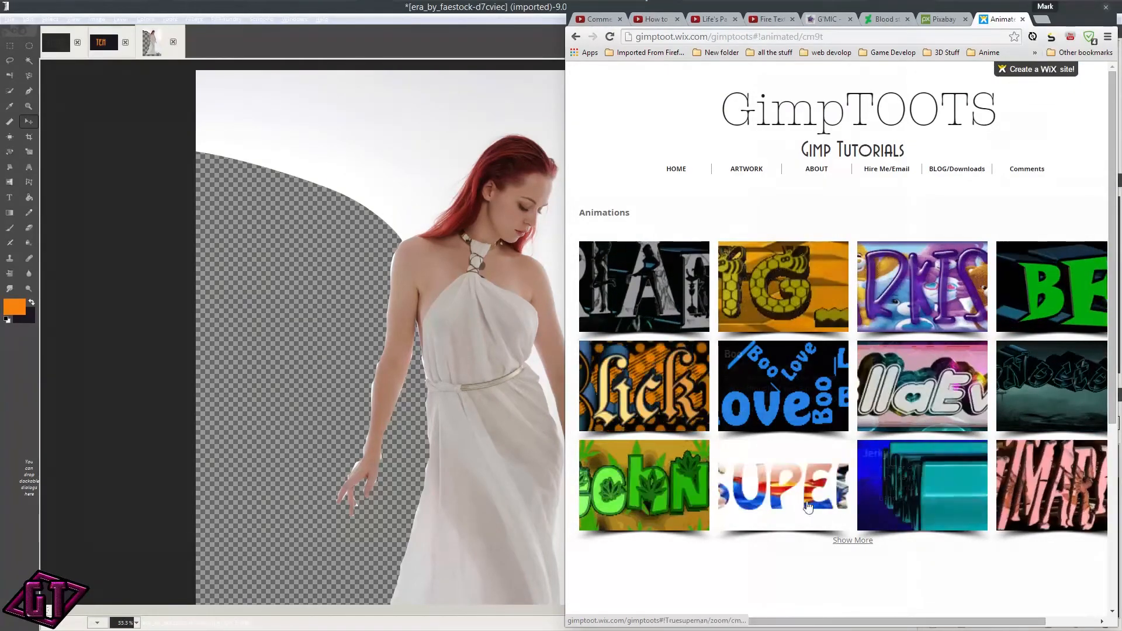
{"action": "left_click", "coordinate": [854, 541]}
{"action": "scroll", "coordinate": [870, 364], "scroll_direction": "down", "scroll_amount": 3}
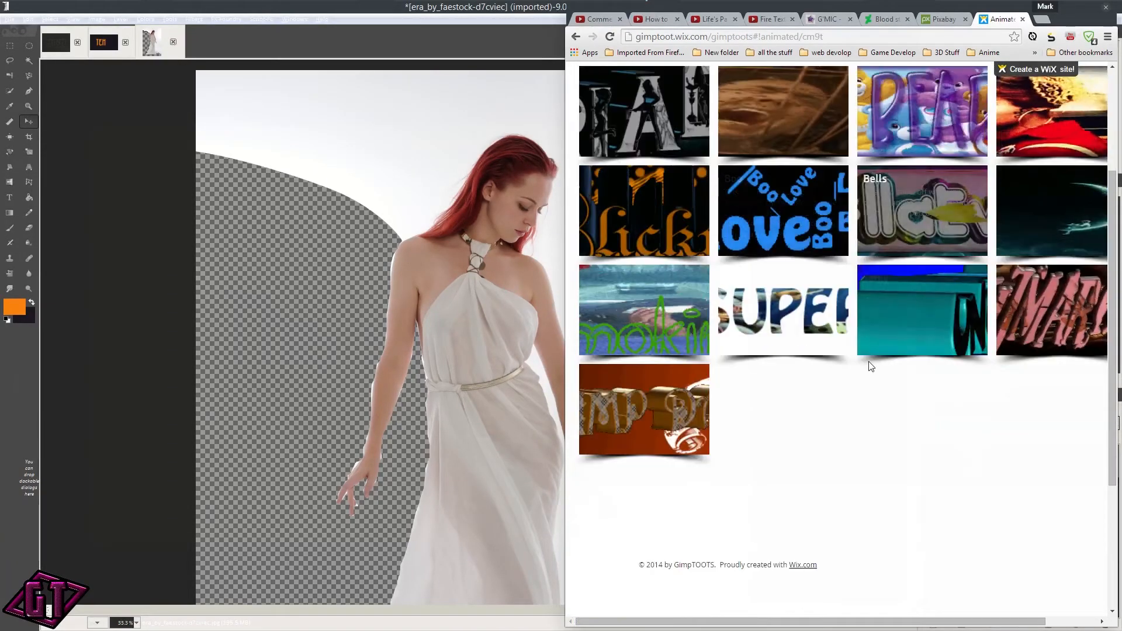
{"action": "scroll", "coordinate": [684, 403], "scroll_direction": "up", "scroll_amount": 1}
{"action": "scroll", "coordinate": [750, 341], "scroll_direction": "up", "scroll_amount": 2}
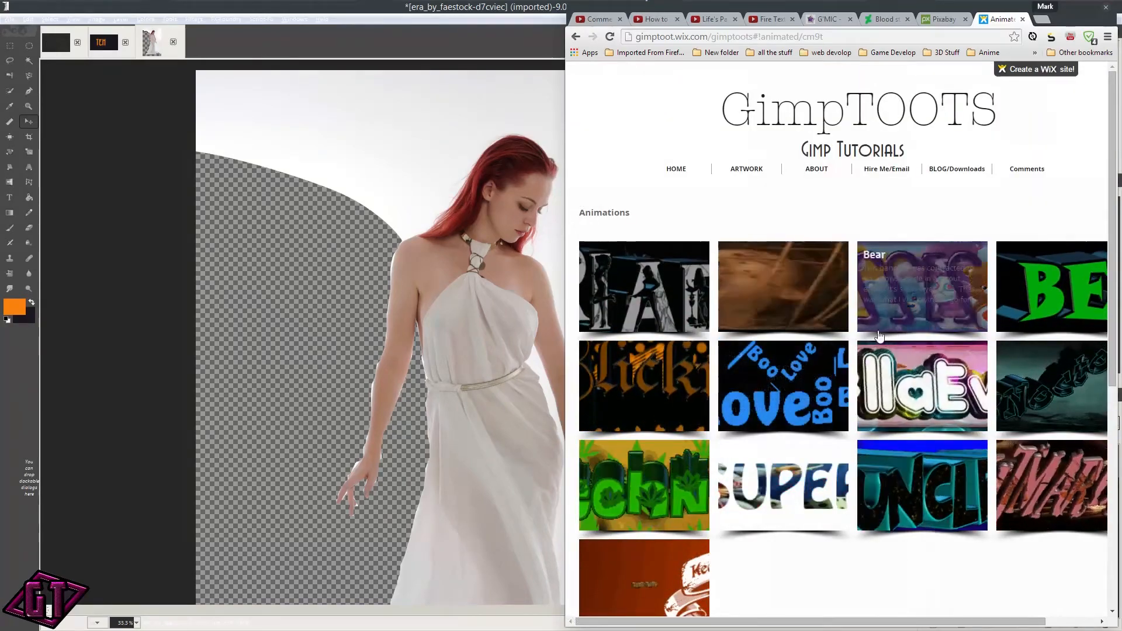
{"action": "scroll", "coordinate": [871, 335], "scroll_direction": "down", "scroll_amount": 4}
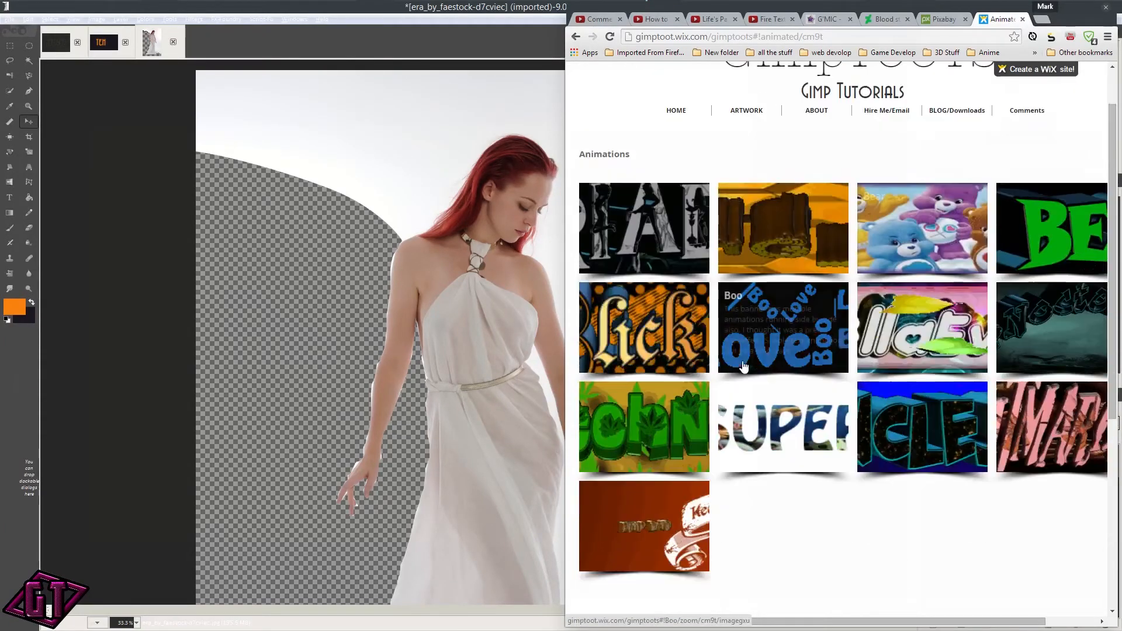
{"action": "scroll", "coordinate": [820, 295], "scroll_direction": "up", "scroll_amount": 4}
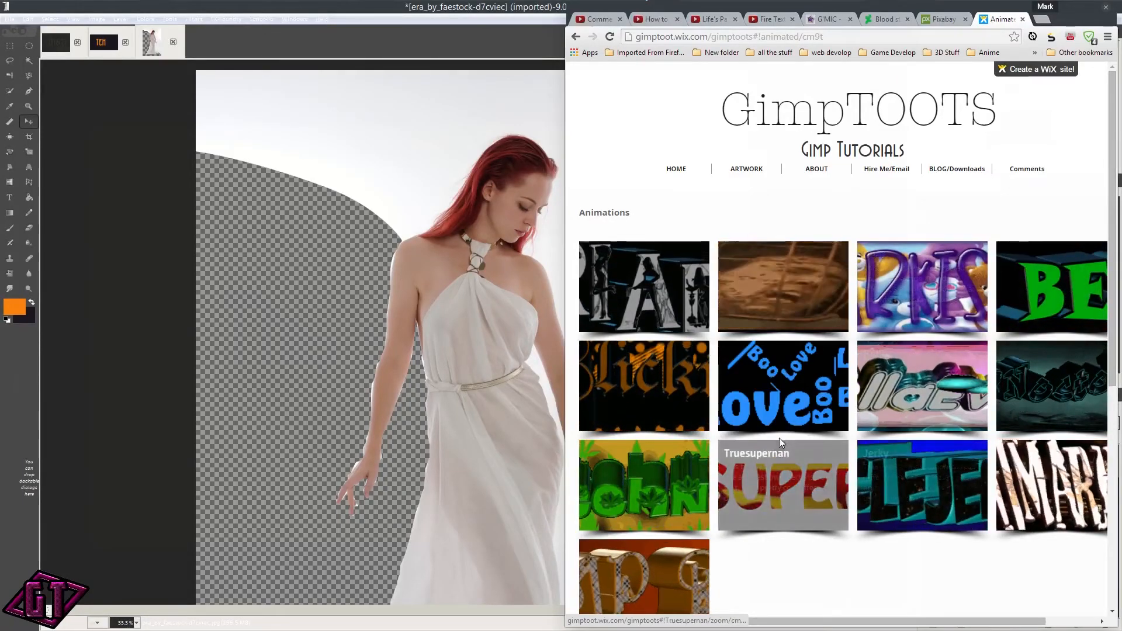
{"action": "scroll", "coordinate": [818, 439], "scroll_direction": "down", "scroll_amount": 3}
{"action": "scroll", "coordinate": [718, 295], "scroll_direction": "up", "scroll_amount": 3}
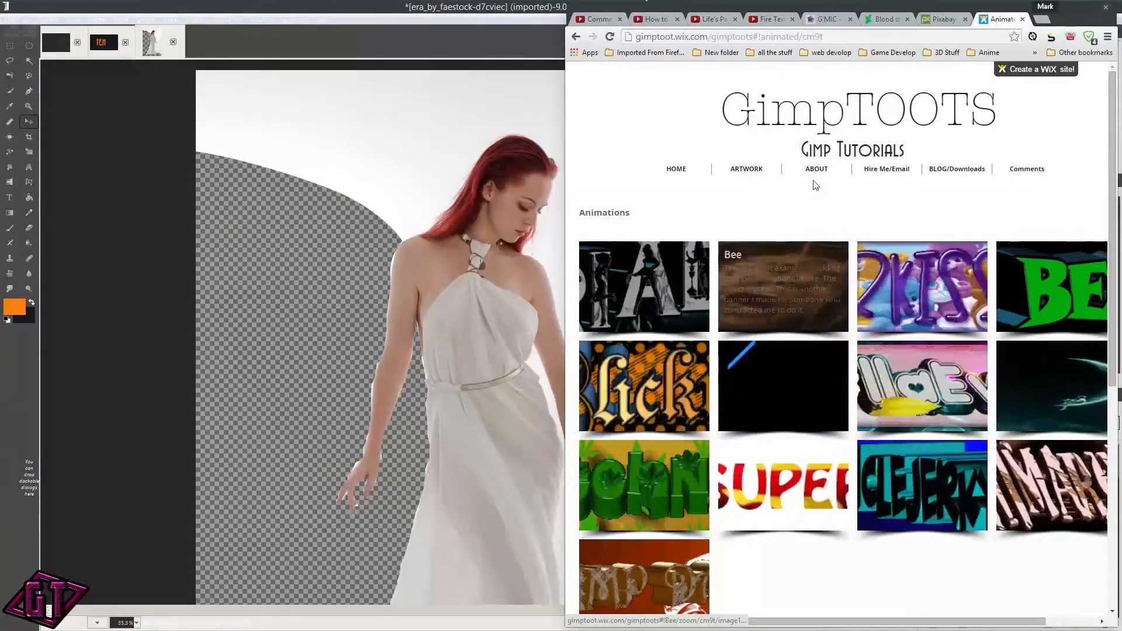
Step: Open the Text Effect Images gallery from the artwork collections and expand it twice to look through all the text effects
{"action": "left_click", "coordinate": [747, 175]}
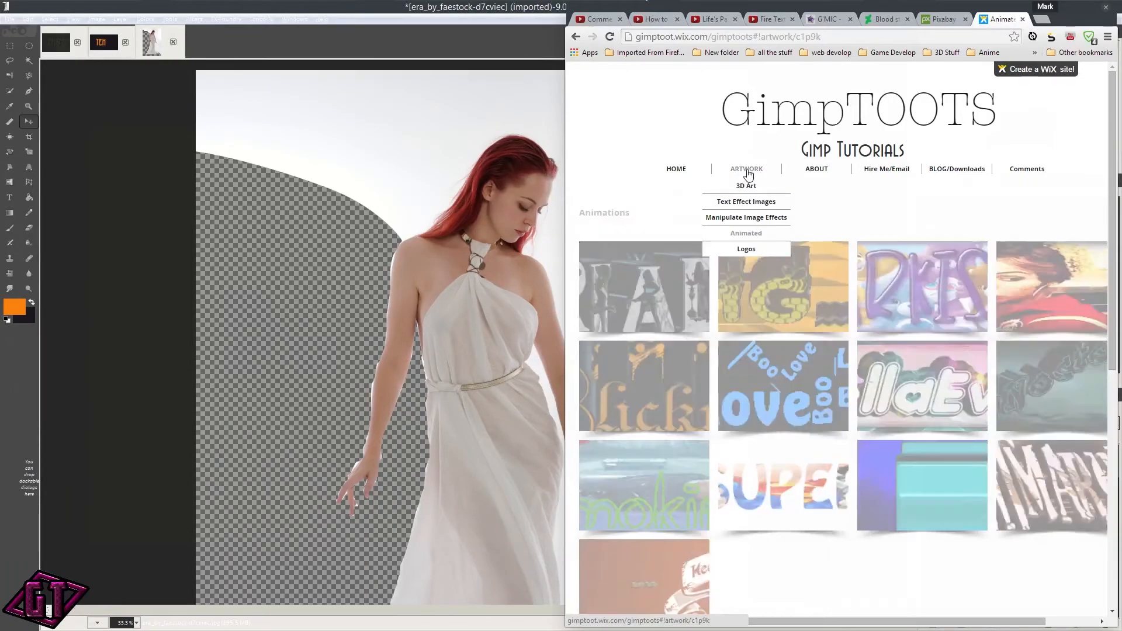
{"action": "left_click", "coordinate": [698, 339]}
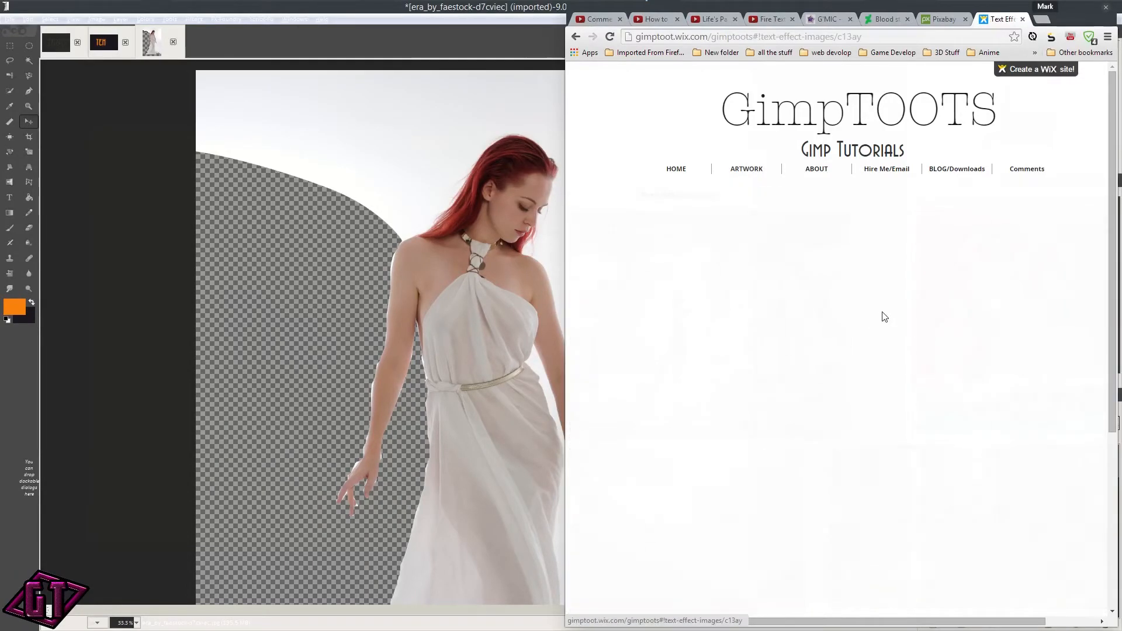
{"action": "scroll", "coordinate": [830, 283], "scroll_direction": "down", "scroll_amount": 3}
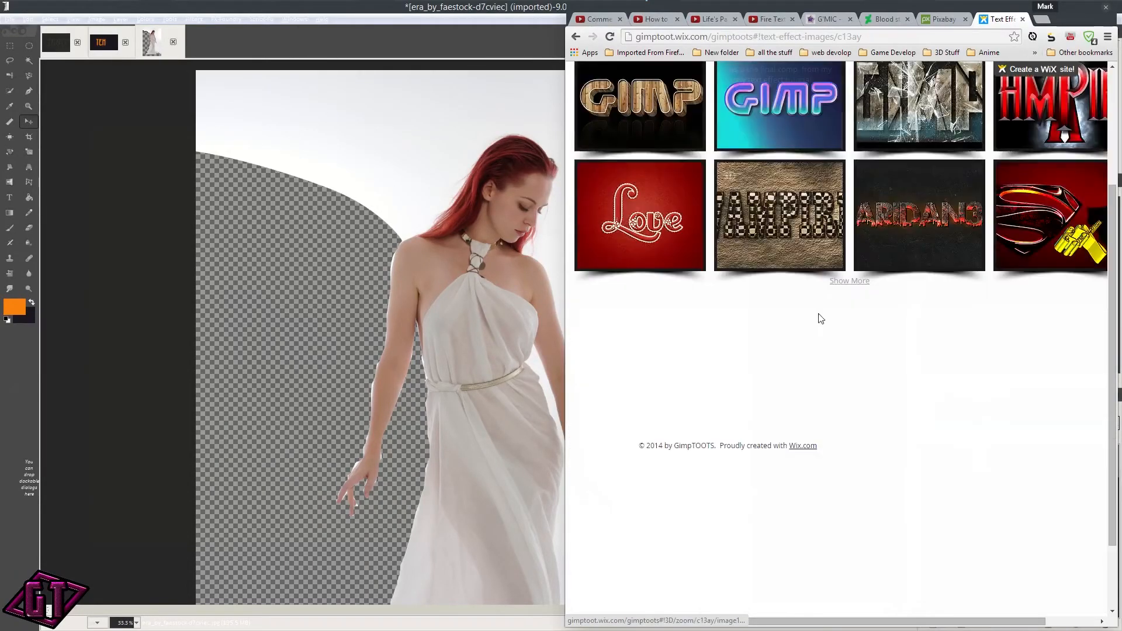
{"action": "left_click", "coordinate": [851, 290]}
{"action": "scroll", "coordinate": [950, 346], "scroll_direction": "down", "scroll_amount": 1}
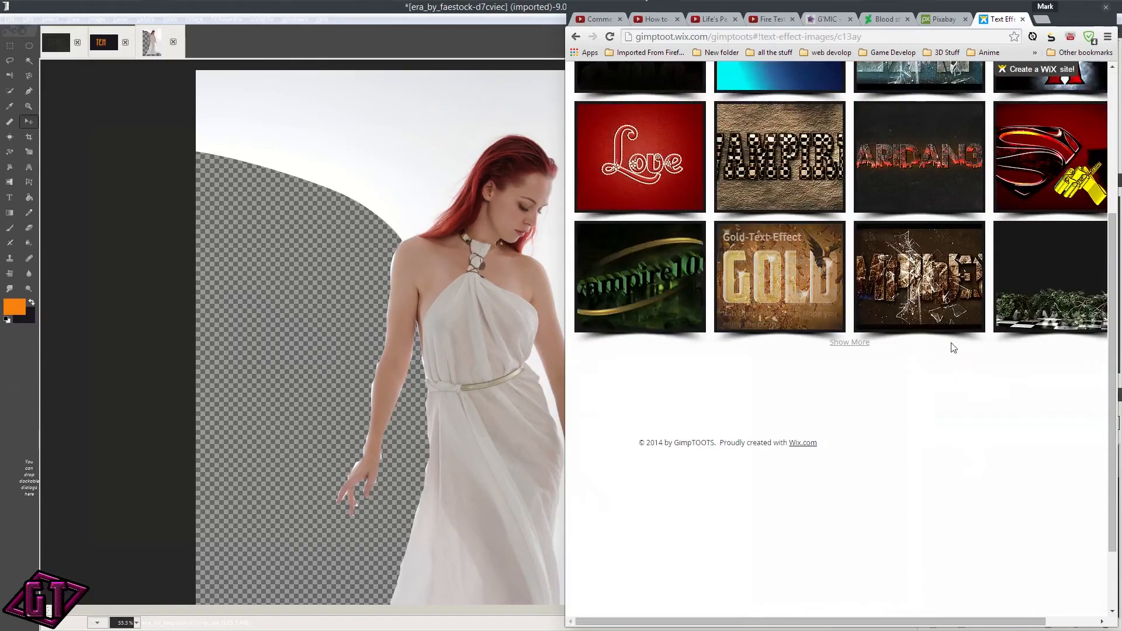
{"action": "left_click", "coordinate": [852, 344]}
{"action": "scroll", "coordinate": [817, 346], "scroll_direction": "down", "scroll_amount": 3}
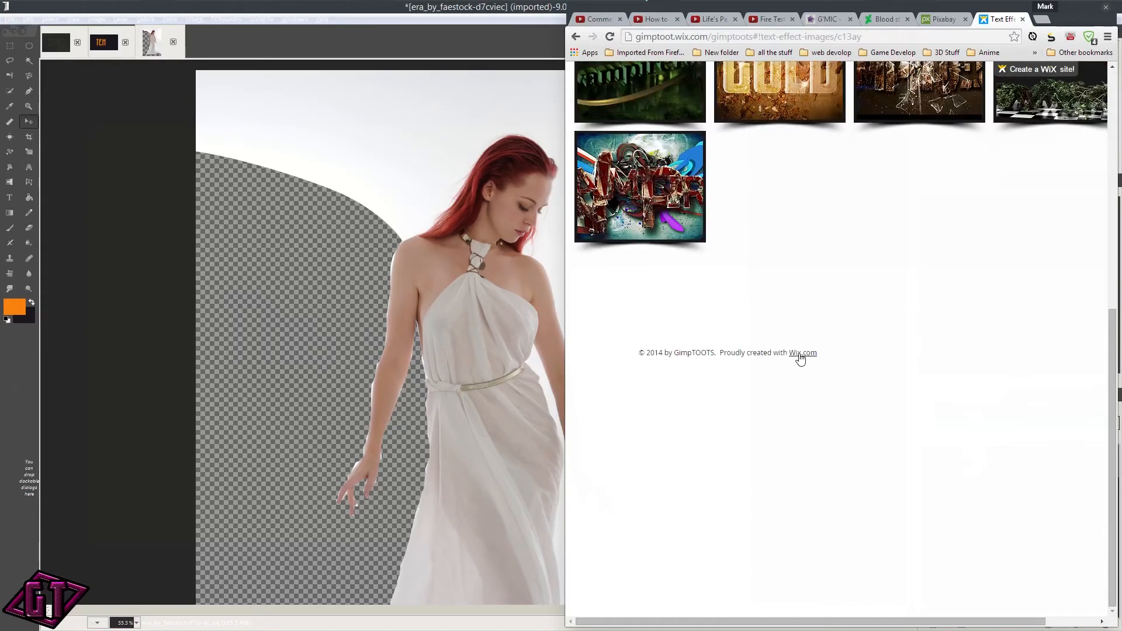
{"action": "scroll", "coordinate": [796, 358], "scroll_direction": "up", "scroll_amount": 6}
{"action": "scroll", "coordinate": [916, 341], "scroll_direction": "up", "scroll_amount": 1}
Step: Open the Manipulated Image Effects gallery and expand it three times to look through the photo manipulations
{"action": "mouse_move", "coordinate": [748, 174]}
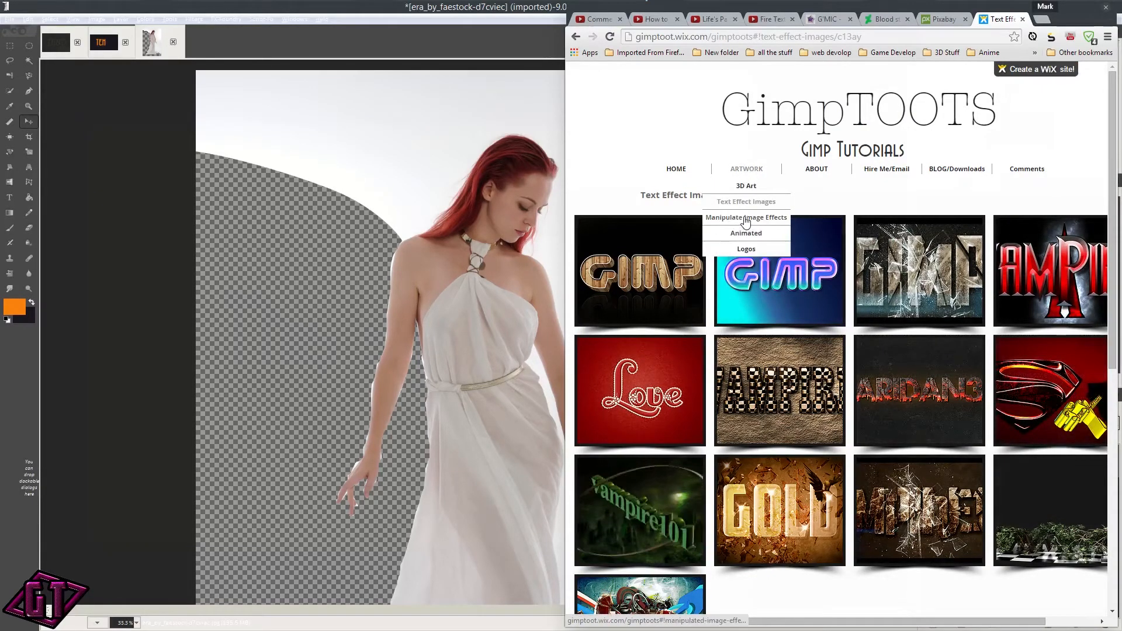
{"action": "left_click", "coordinate": [746, 219]}
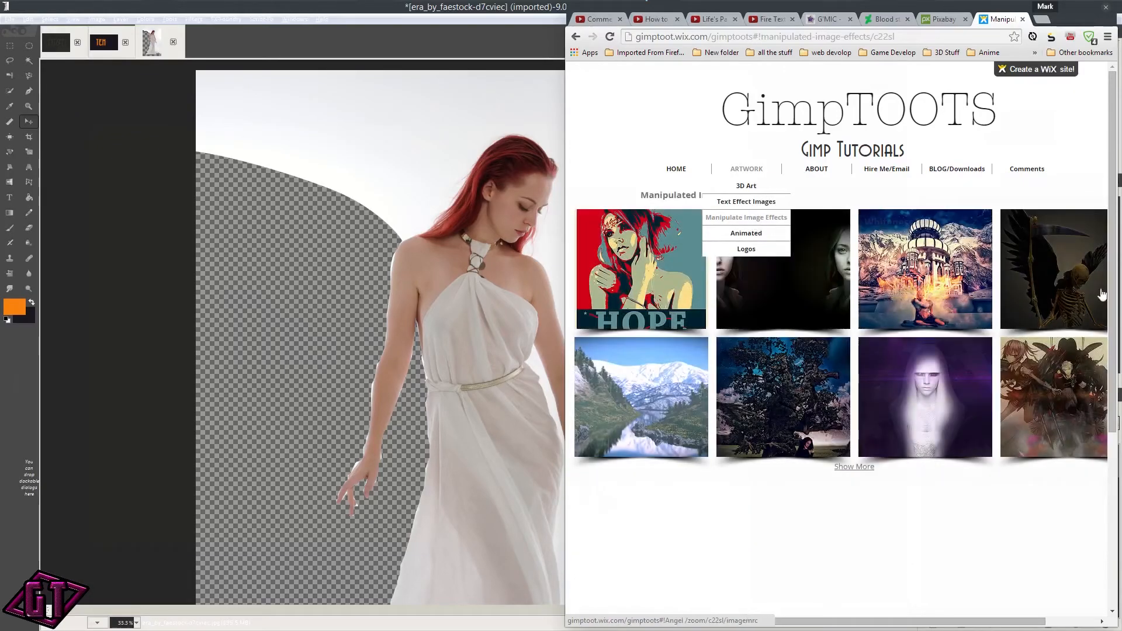
{"action": "left_click", "coordinate": [853, 476]}
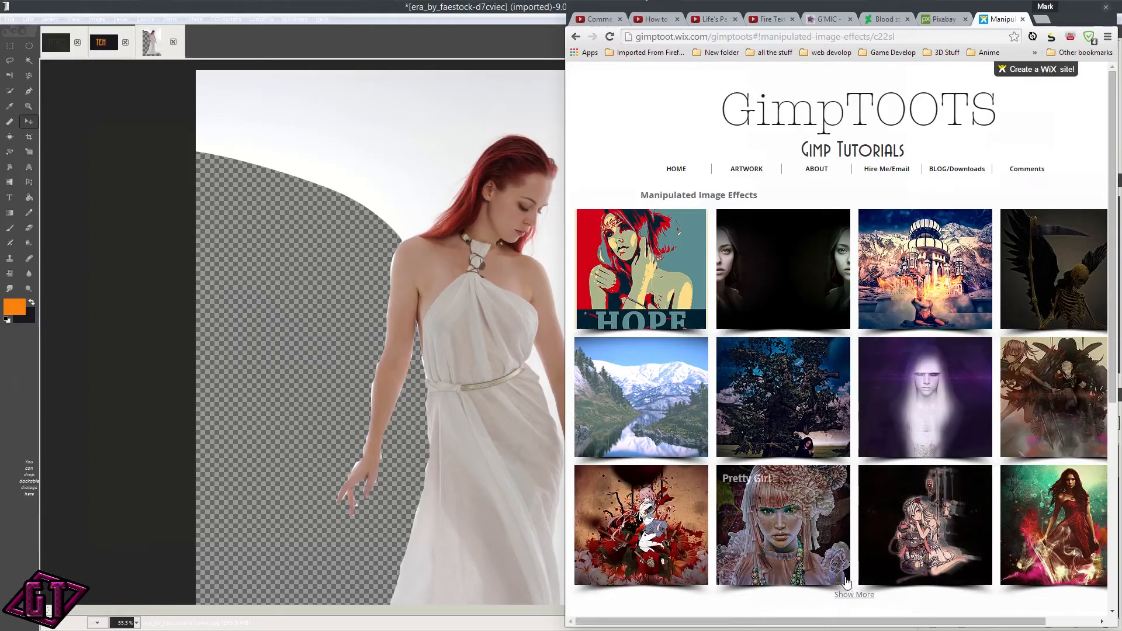
{"action": "left_click", "coordinate": [855, 596]}
{"action": "scroll", "coordinate": [904, 409], "scroll_direction": "down", "scroll_amount": 5}
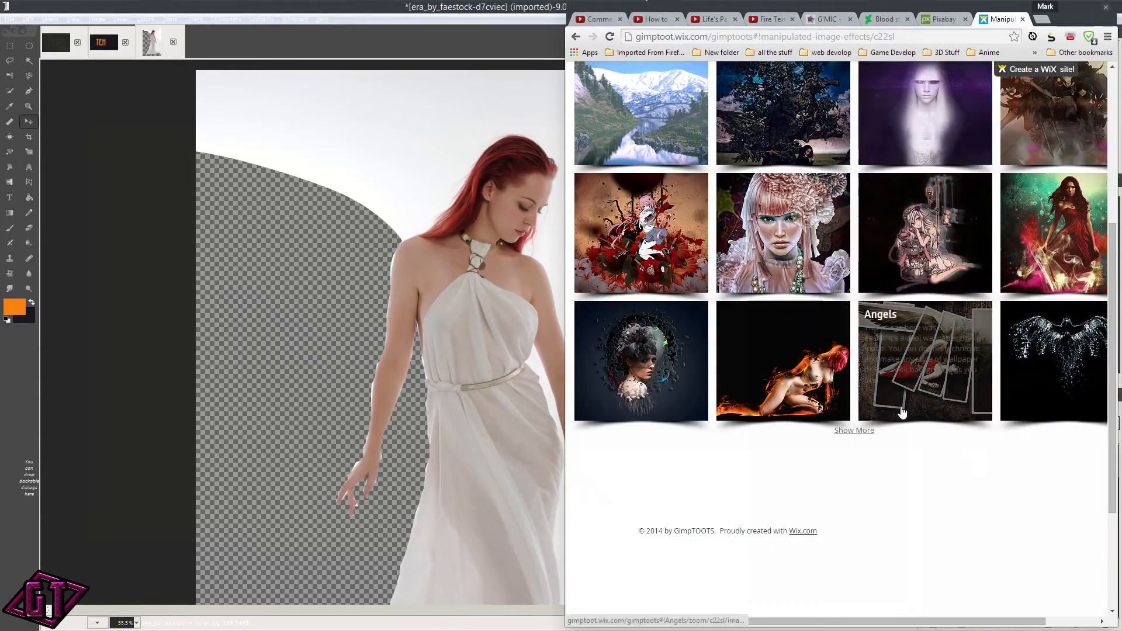
{"action": "left_click", "coordinate": [855, 431]}
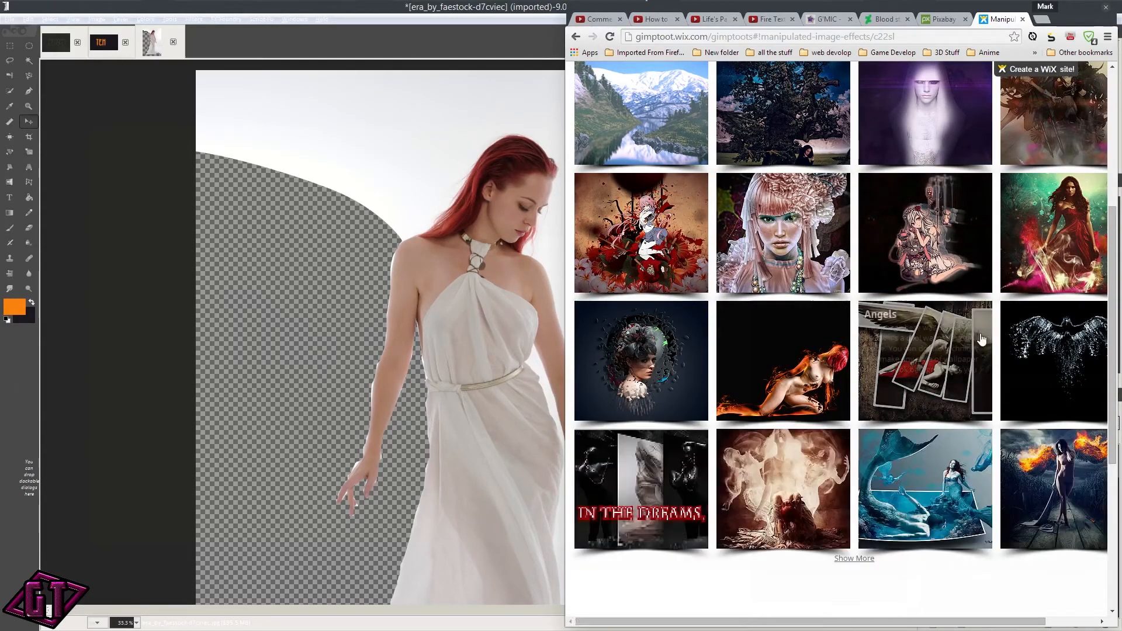
{"action": "scroll", "coordinate": [982, 344], "scroll_direction": "down", "scroll_amount": 3}
{"action": "scroll", "coordinate": [777, 246], "scroll_direction": "up", "scroll_amount": 8}
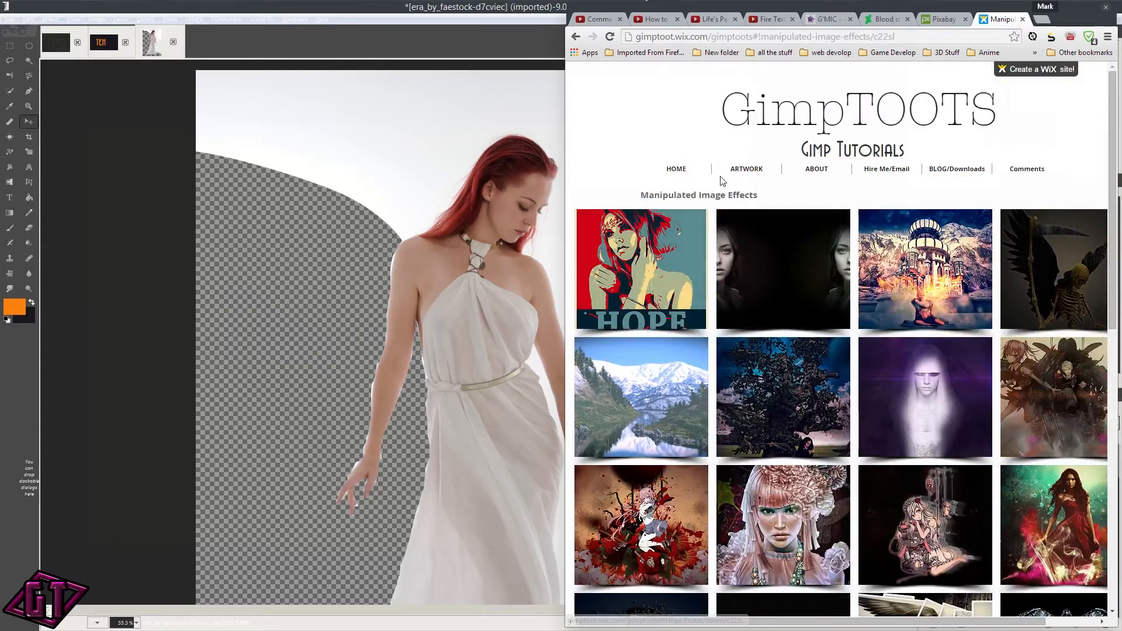
Step: Open the 3D Art gallery, enlarge and close the Winter Dream image, and advance two images in the slideshow
{"action": "mouse_move", "coordinate": [740, 183]}
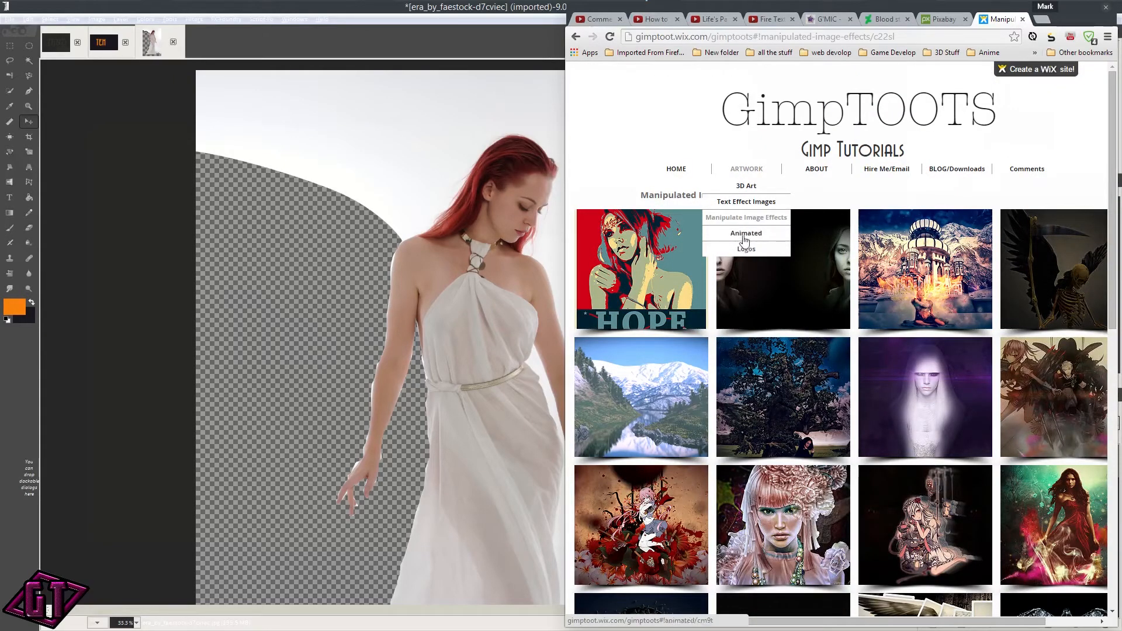
{"action": "left_click", "coordinate": [745, 187]}
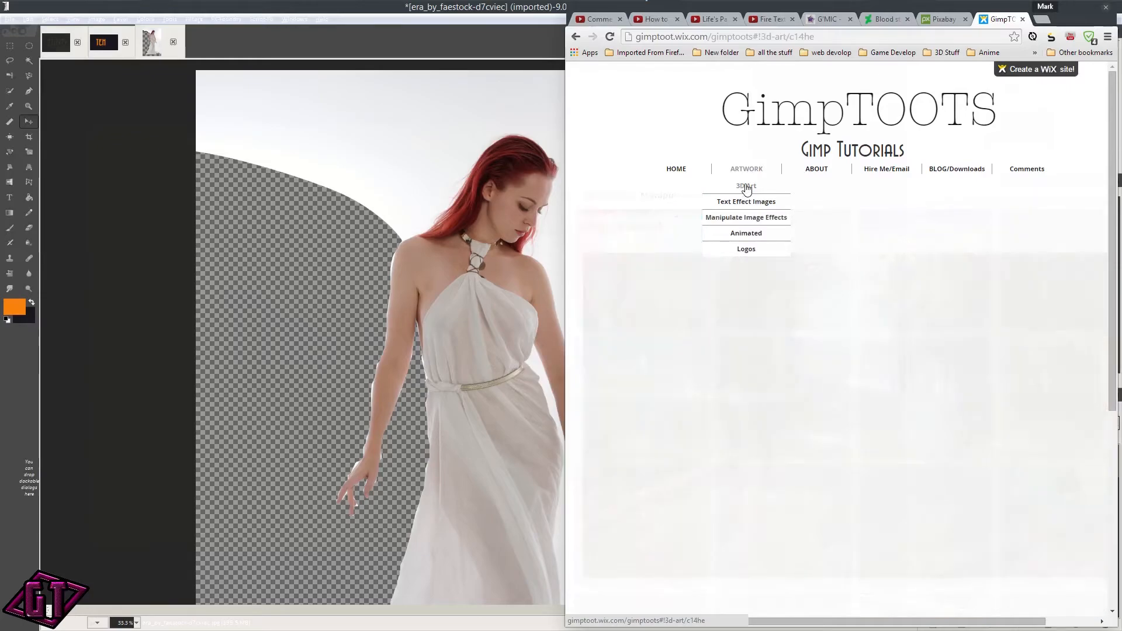
{"action": "scroll", "coordinate": [854, 304], "scroll_direction": "down", "scroll_amount": 4}
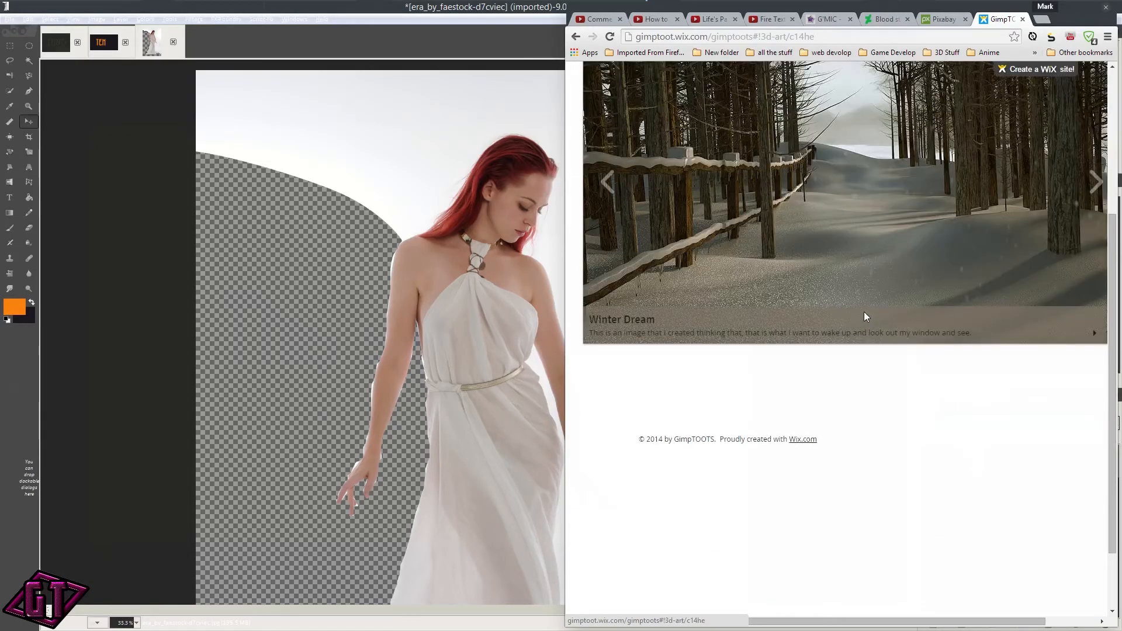
{"action": "scroll", "coordinate": [864, 311], "scroll_direction": "up", "scroll_amount": 4}
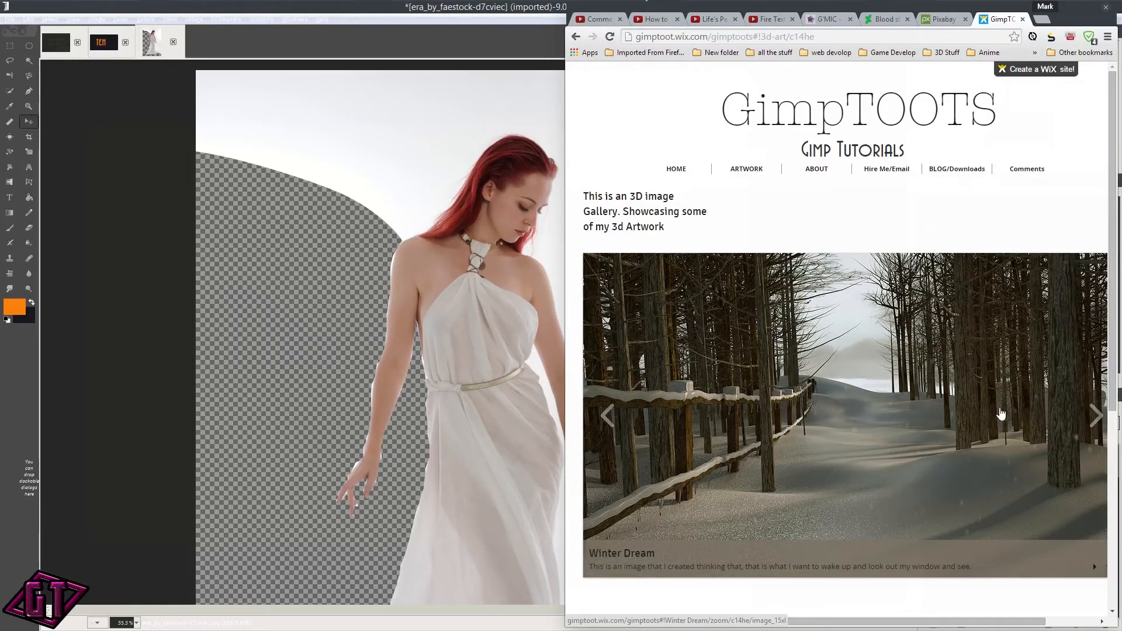
{"action": "left_click", "coordinate": [1079, 432]}
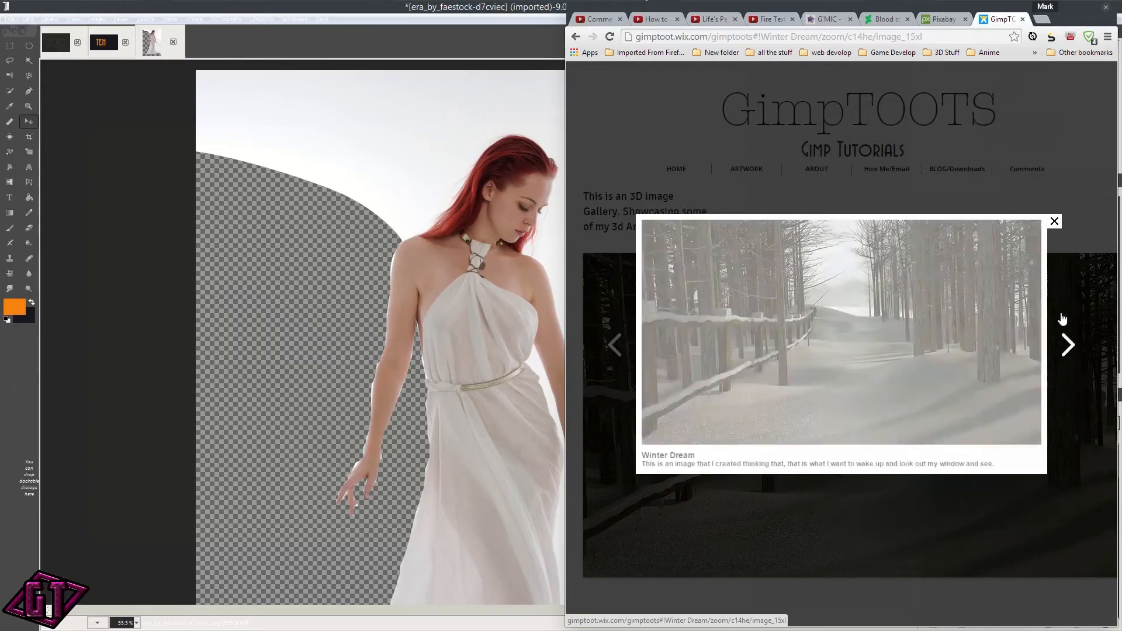
{"action": "left_click", "coordinate": [1061, 222]}
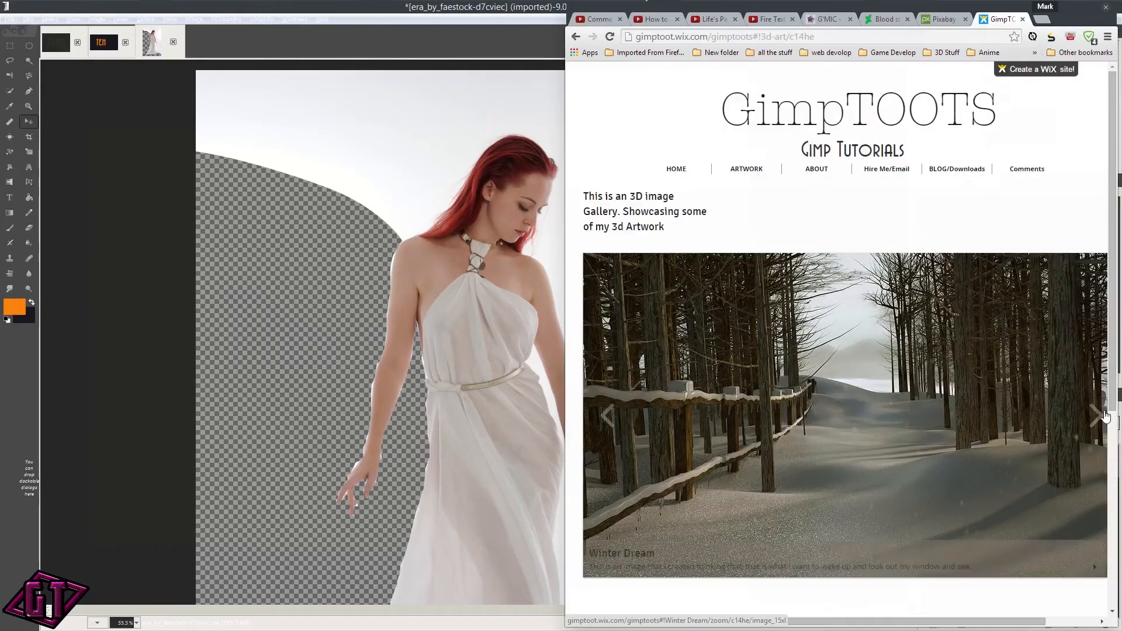
{"action": "left_click", "coordinate": [1097, 417]}
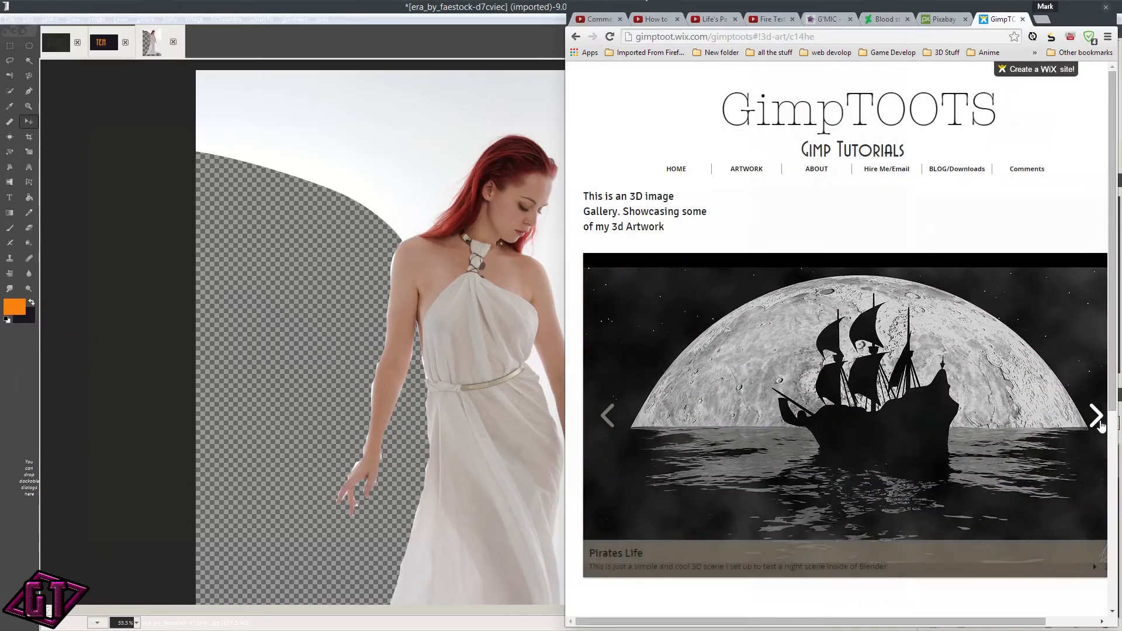
{"action": "left_click", "coordinate": [1096, 417]}
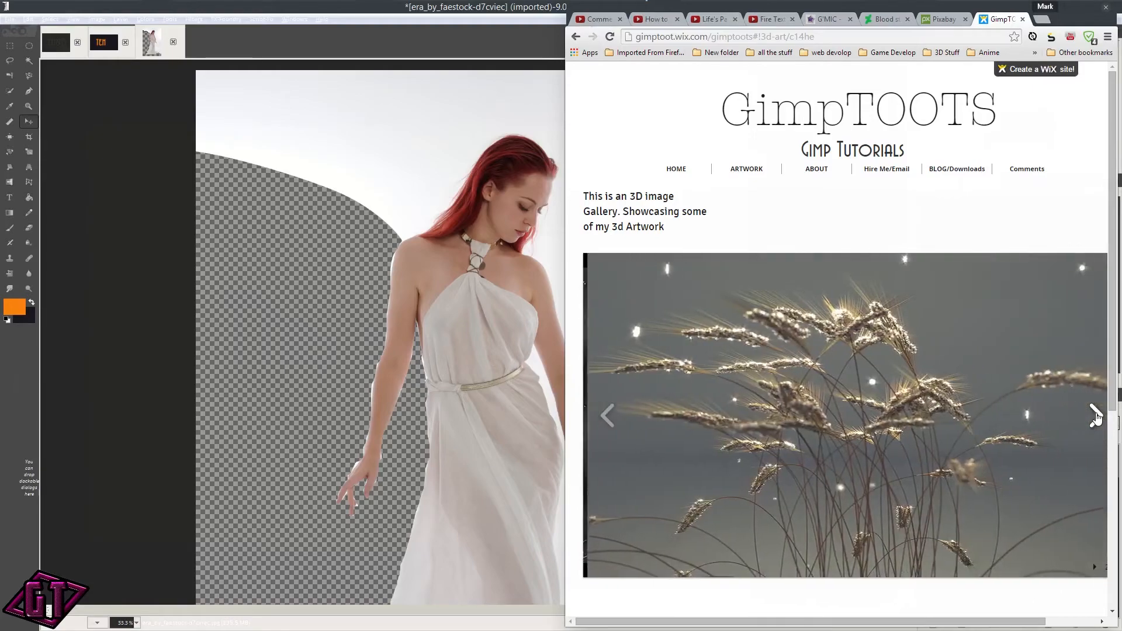
Step: Advance the 3D Art slideshow to the Wine anyone? image, enlarge it and close the enlarged view
{"action": "left_click", "coordinate": [1097, 416]}
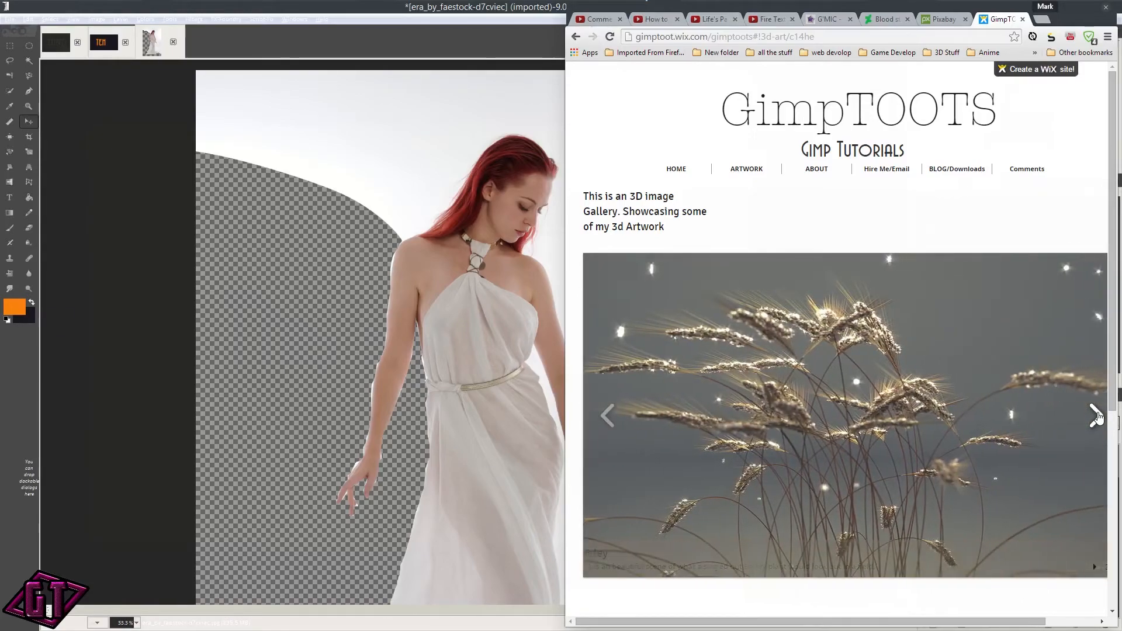
{"action": "left_click", "coordinate": [888, 397]}
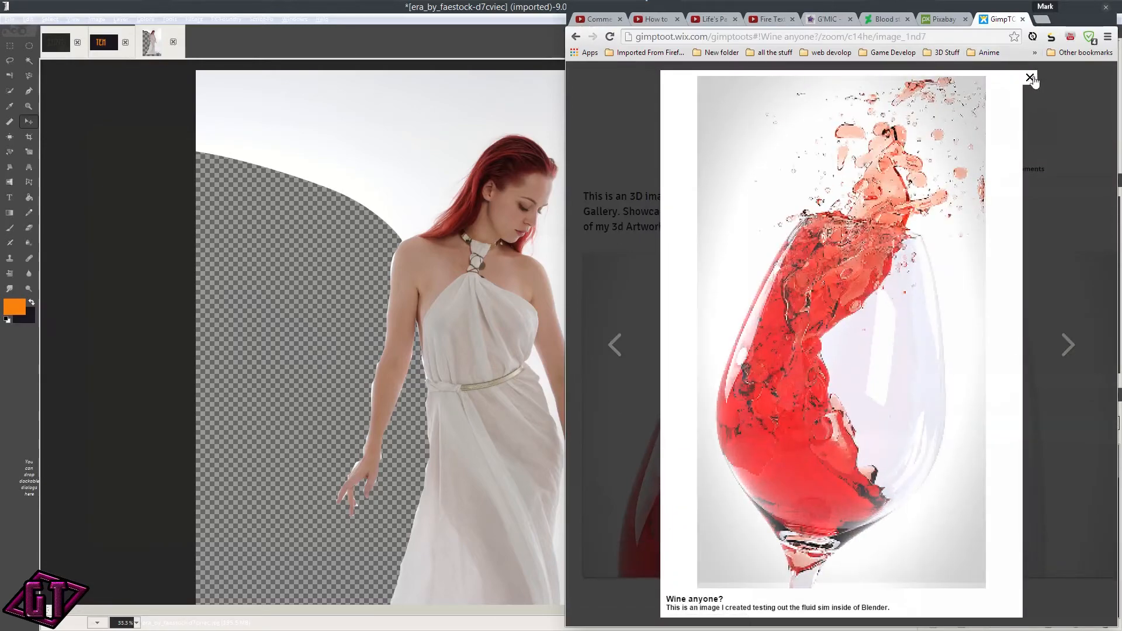
{"action": "left_click", "coordinate": [1030, 79]}
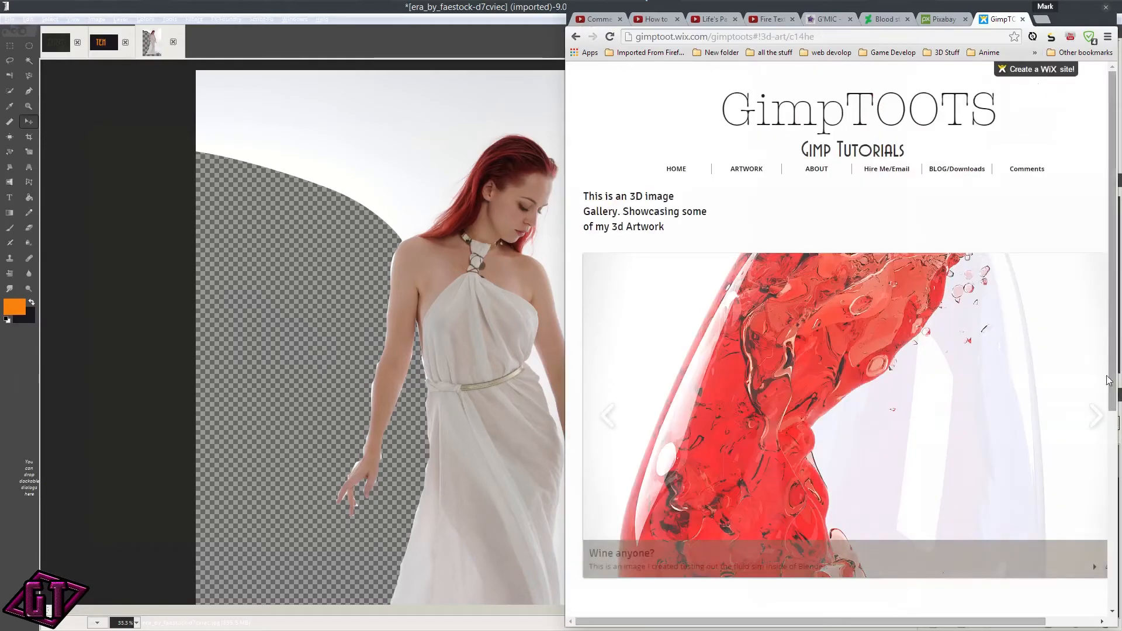
Step: Advance to the Dojo W.I.P image, enlarge and close it, and continue the slideshow past the Halloween image
{"action": "left_click", "coordinate": [1097, 417]}
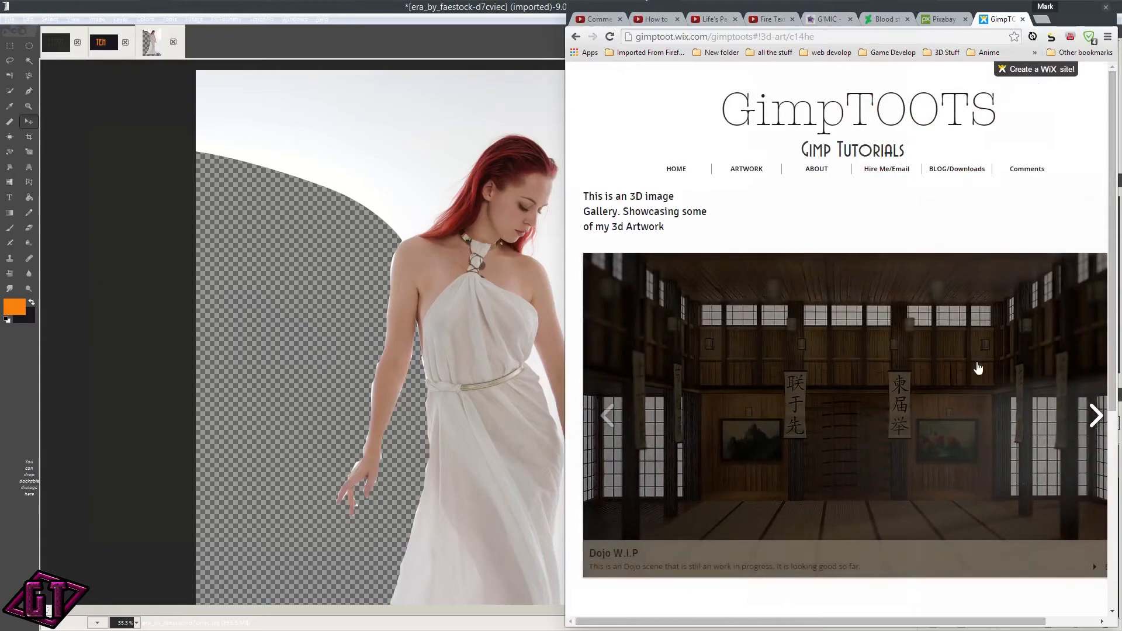
{"action": "left_click", "coordinate": [836, 348]}
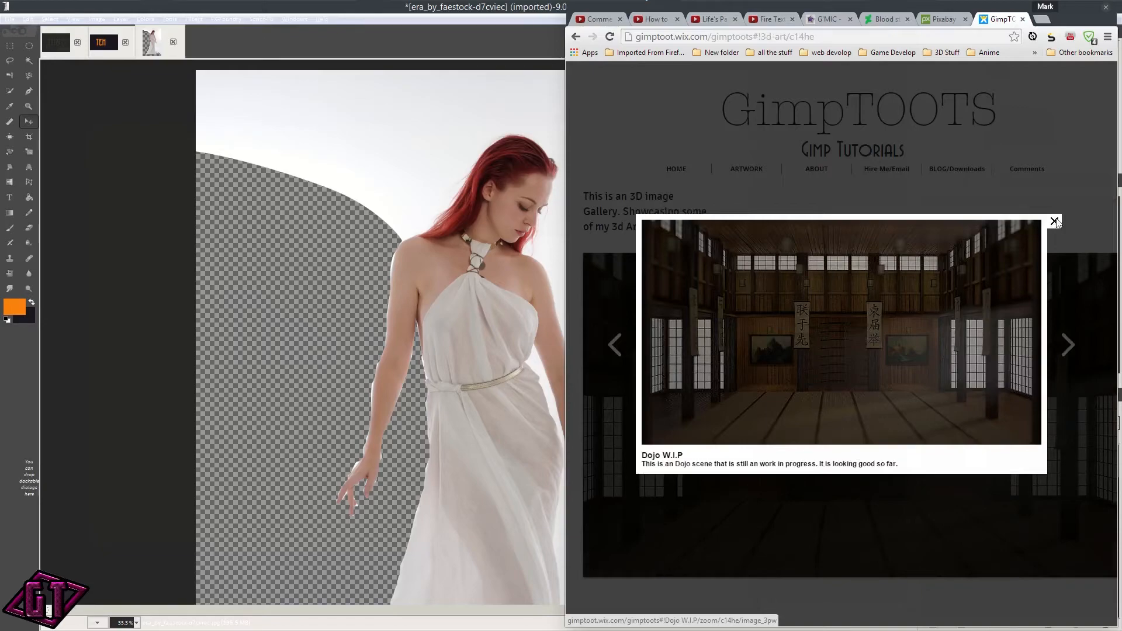
{"action": "left_click", "coordinate": [1055, 221]}
{"action": "left_click", "coordinate": [1083, 403]}
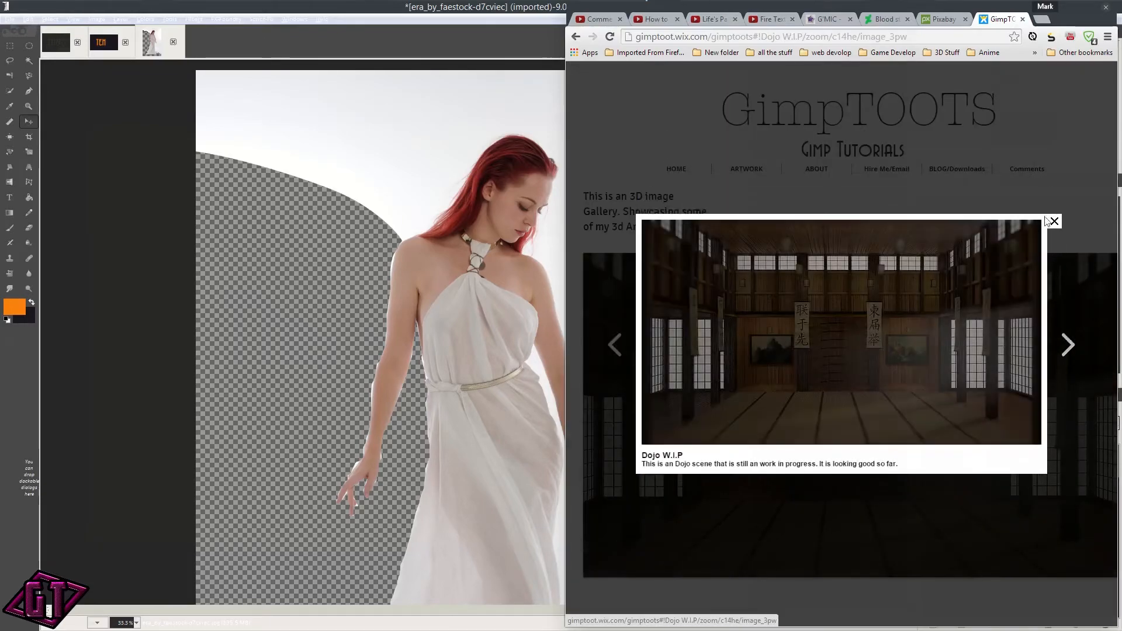
{"action": "left_click", "coordinate": [1054, 222]}
{"action": "left_click", "coordinate": [1095, 415]}
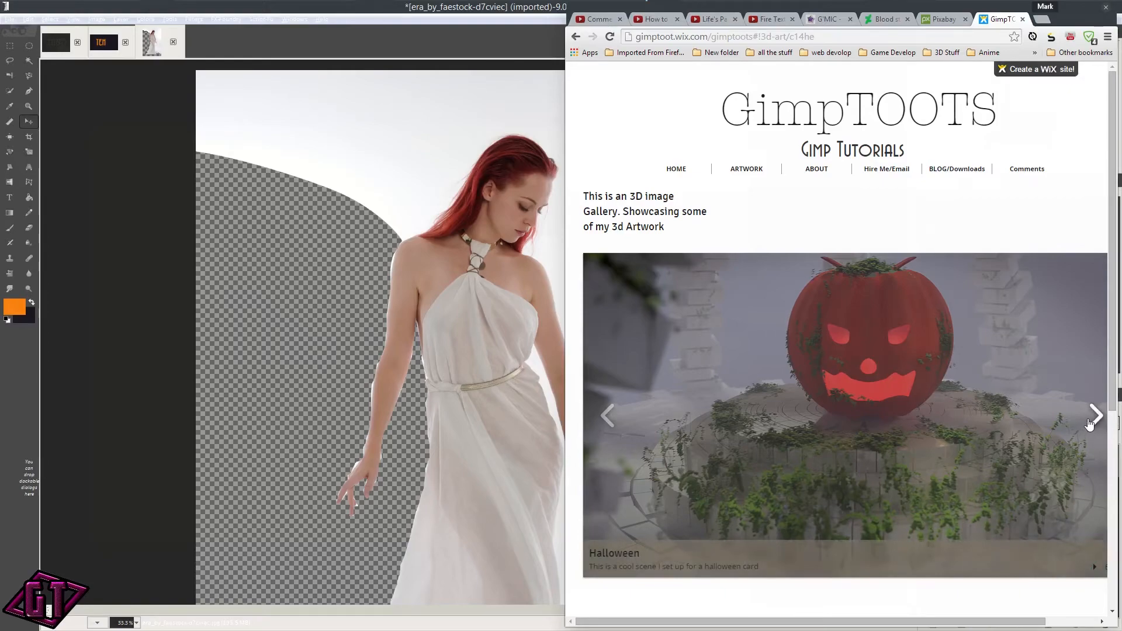
{"action": "left_click", "coordinate": [1091, 422]}
{"action": "left_click", "coordinate": [1096, 415]}
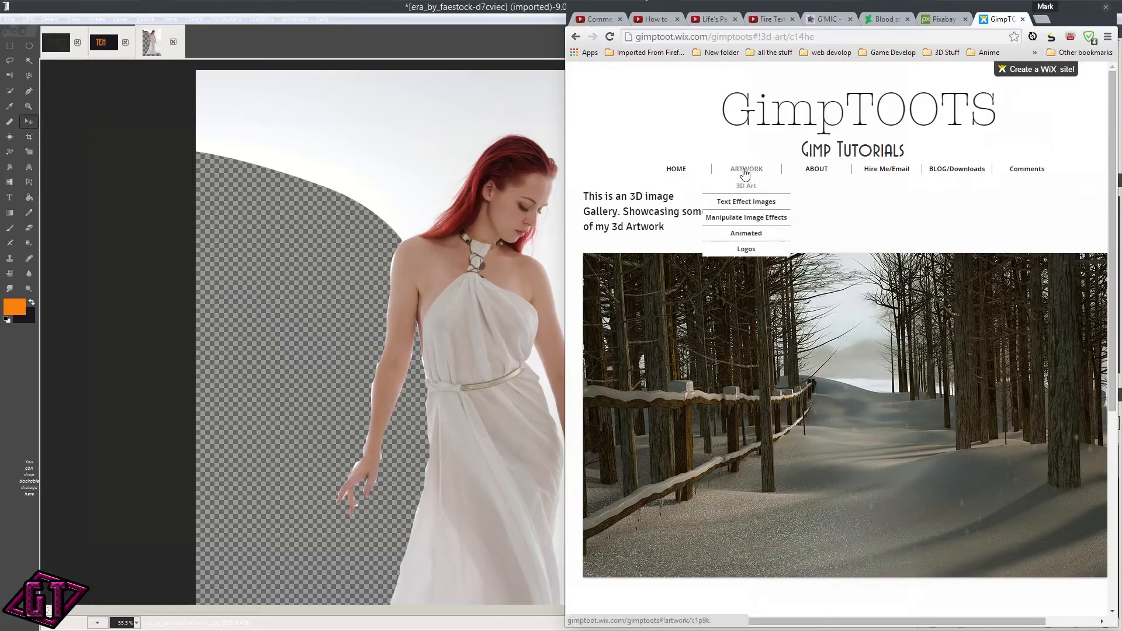
Step: Return to the GimpTOOTS home page, pause its video and look over the page
{"action": "mouse_move", "coordinate": [750, 170]}
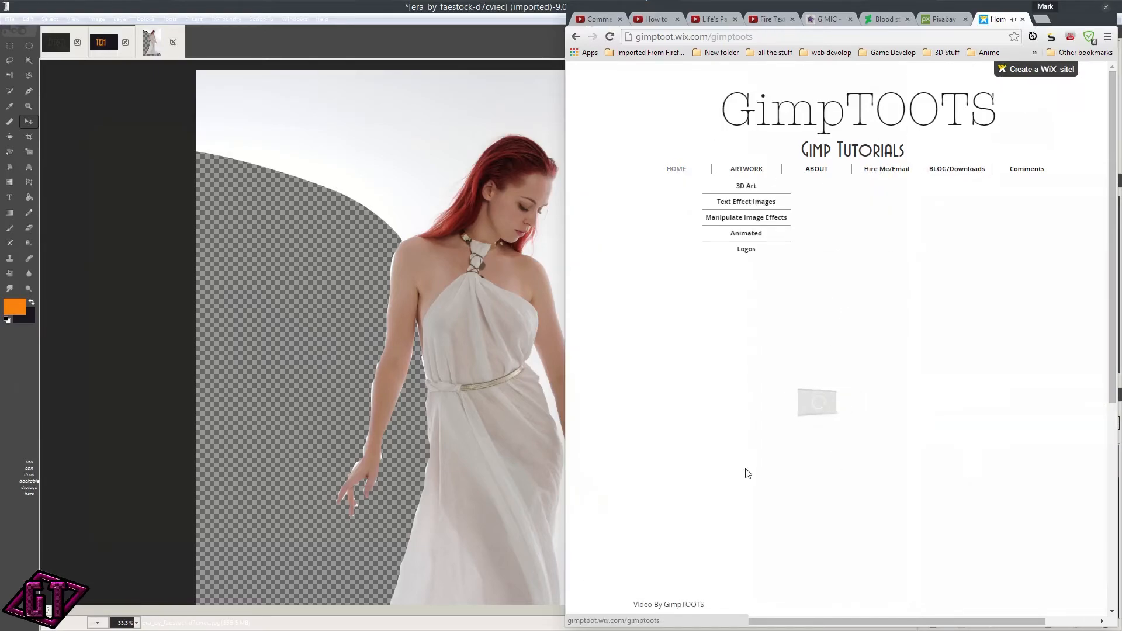
{"action": "left_click", "coordinate": [784, 412]}
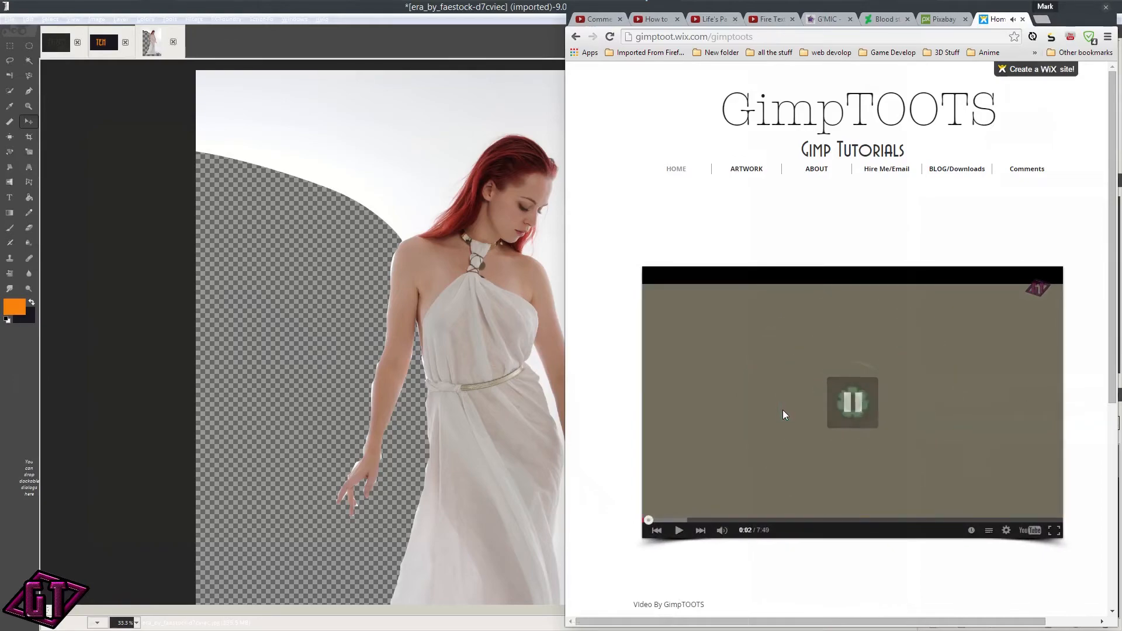
{"action": "scroll", "coordinate": [874, 281], "scroll_direction": "down", "scroll_amount": 5}
{"action": "scroll", "coordinate": [879, 338], "scroll_direction": "up", "scroll_amount": 5}
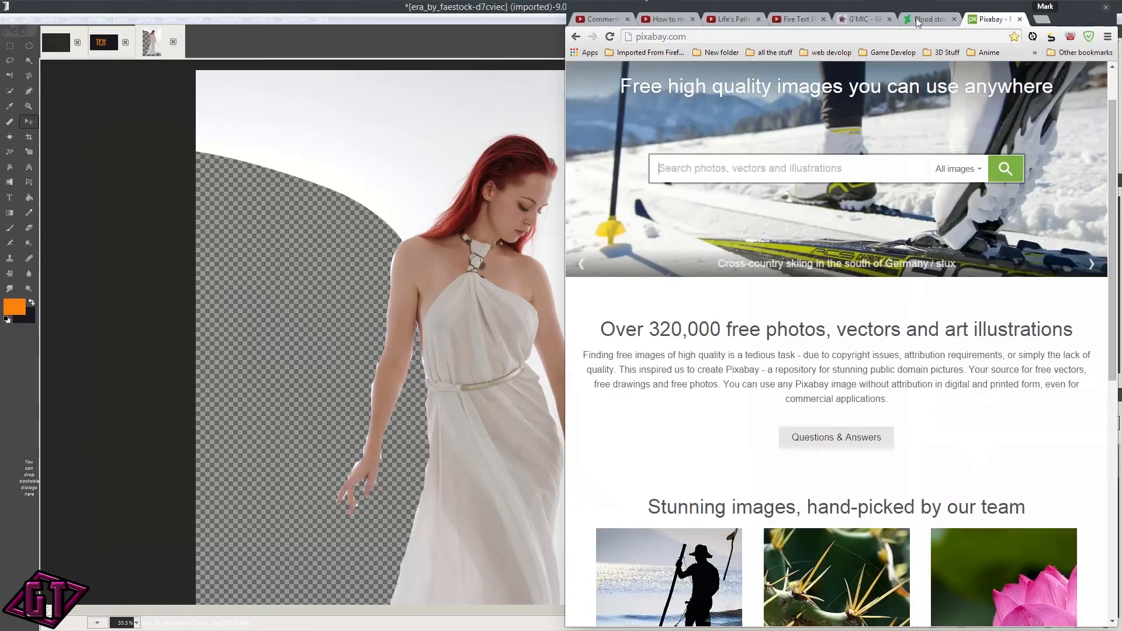
Step: Close the GimpTOOTS site and the YouTube video on making shattered text in Gimp
{"action": "left_click", "coordinate": [1023, 18]}
{"action": "left_click", "coordinate": [667, 19]}
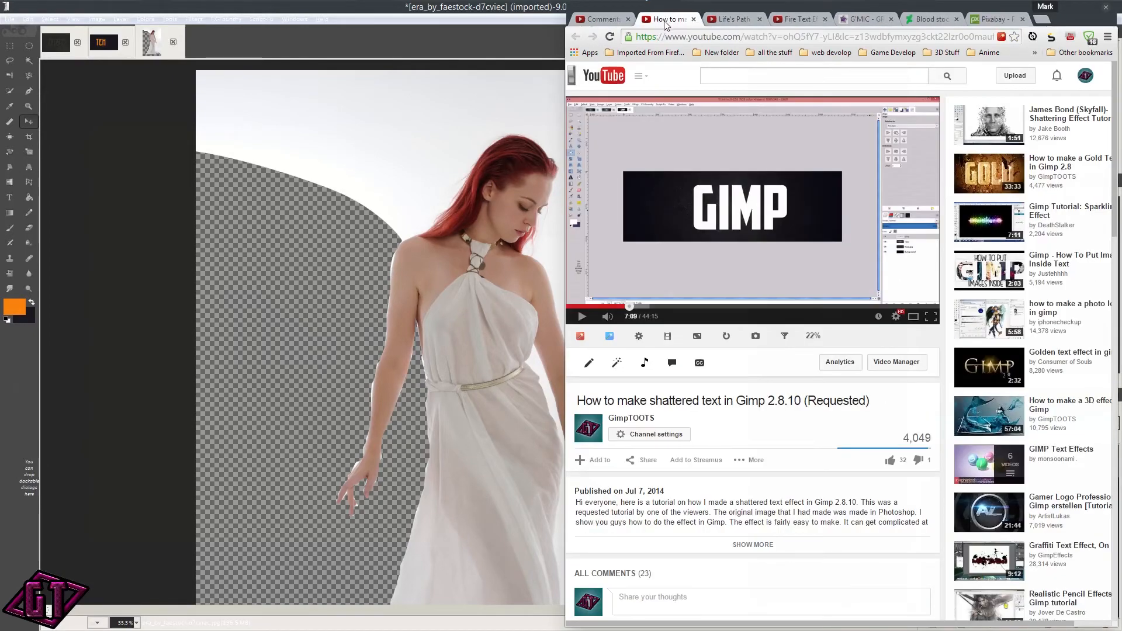
{"action": "left_click", "coordinate": [694, 19]}
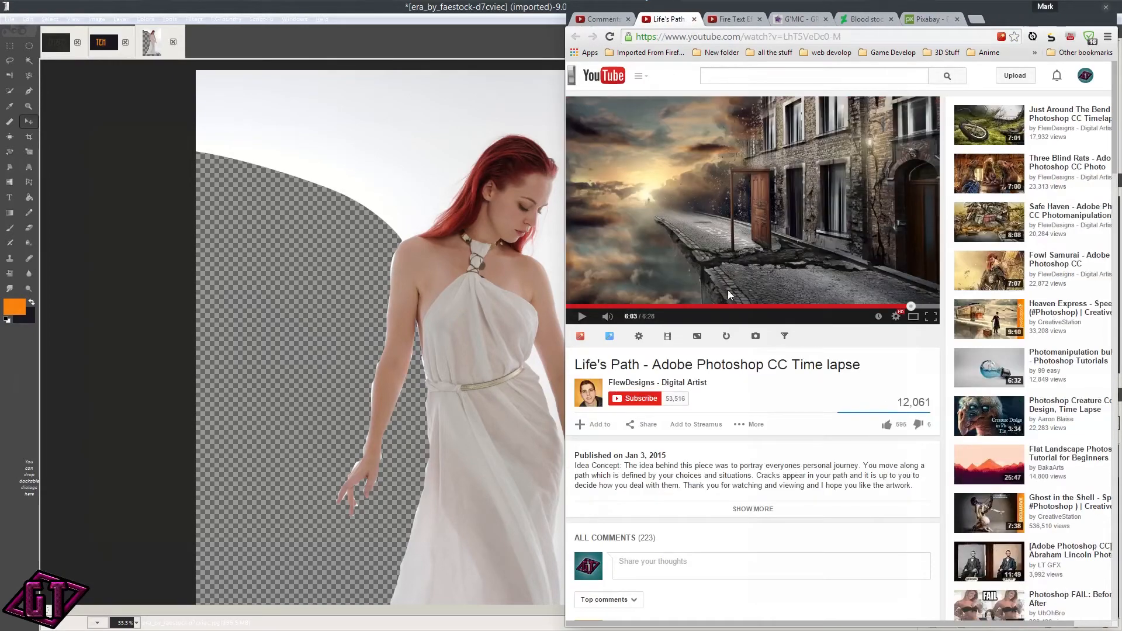
Step: Mute the Life's Path time-lapse video and look through the YouTube channel comments for the tutorial request linking to it
{"action": "left_click", "coordinate": [608, 316]}
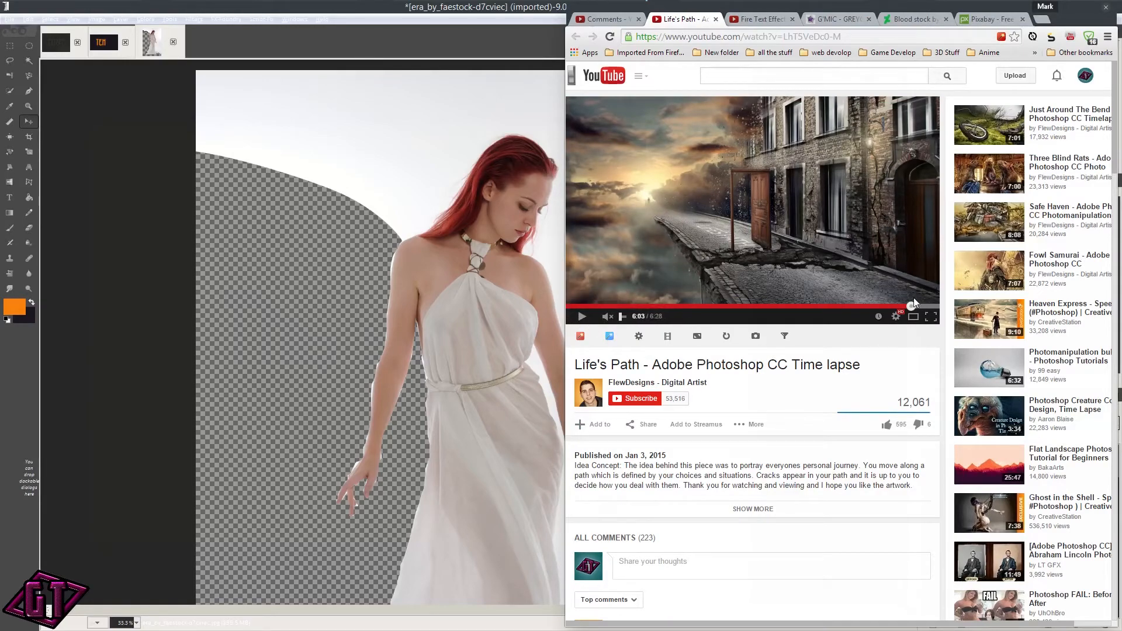
{"action": "left_click", "coordinate": [635, 387]}
{"action": "left_click", "coordinate": [608, 19]}
{"action": "scroll", "coordinate": [826, 328], "scroll_direction": "down", "scroll_amount": 5}
{"action": "scroll", "coordinate": [826, 327], "scroll_direction": "up", "scroll_amount": 10}
{"action": "scroll", "coordinate": [842, 351], "scroll_direction": "up", "scroll_amount": 8}
{"action": "scroll", "coordinate": [862, 386], "scroll_direction": "up", "scroll_amount": 1}
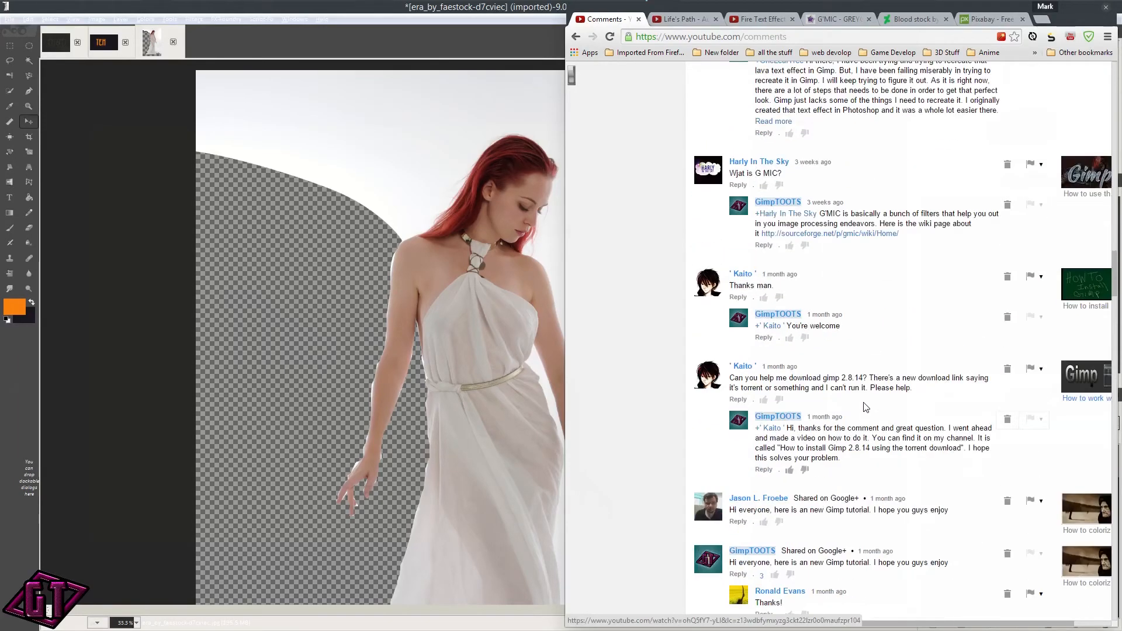
{"action": "scroll", "coordinate": [866, 408], "scroll_direction": "up", "scroll_amount": 5}
{"action": "scroll", "coordinate": [819, 351], "scroll_direction": "up", "scroll_amount": 15}
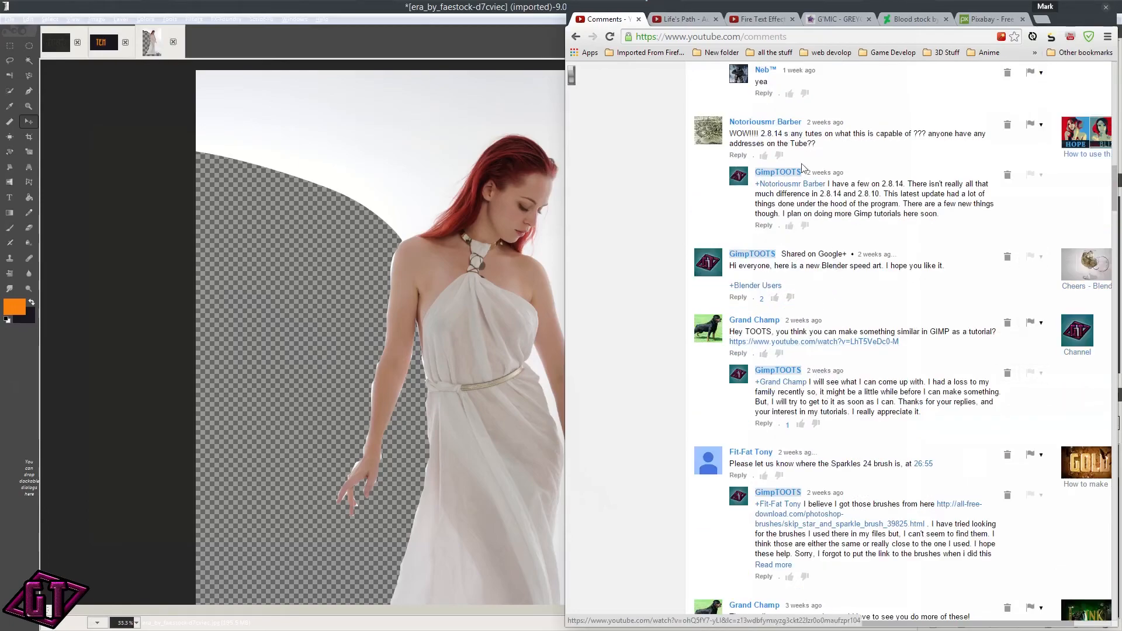
Step: Play the Life's Path time-lapse video, and close it together with the Fire Text Effect video
{"action": "left_click", "coordinate": [678, 23]}
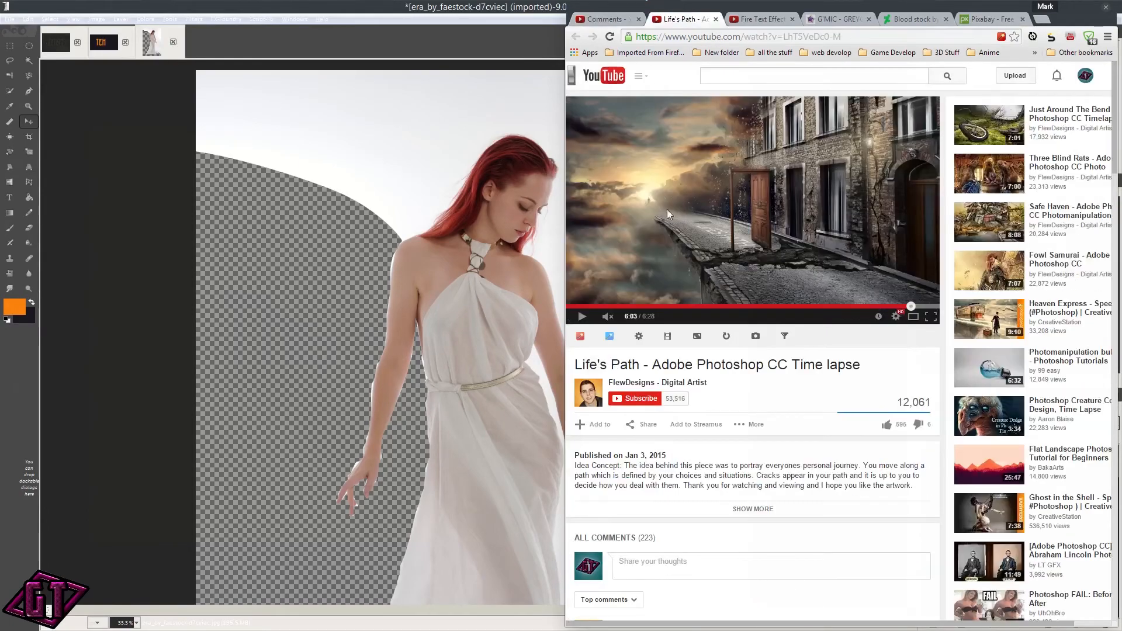
{"action": "left_click", "coordinate": [640, 212]}
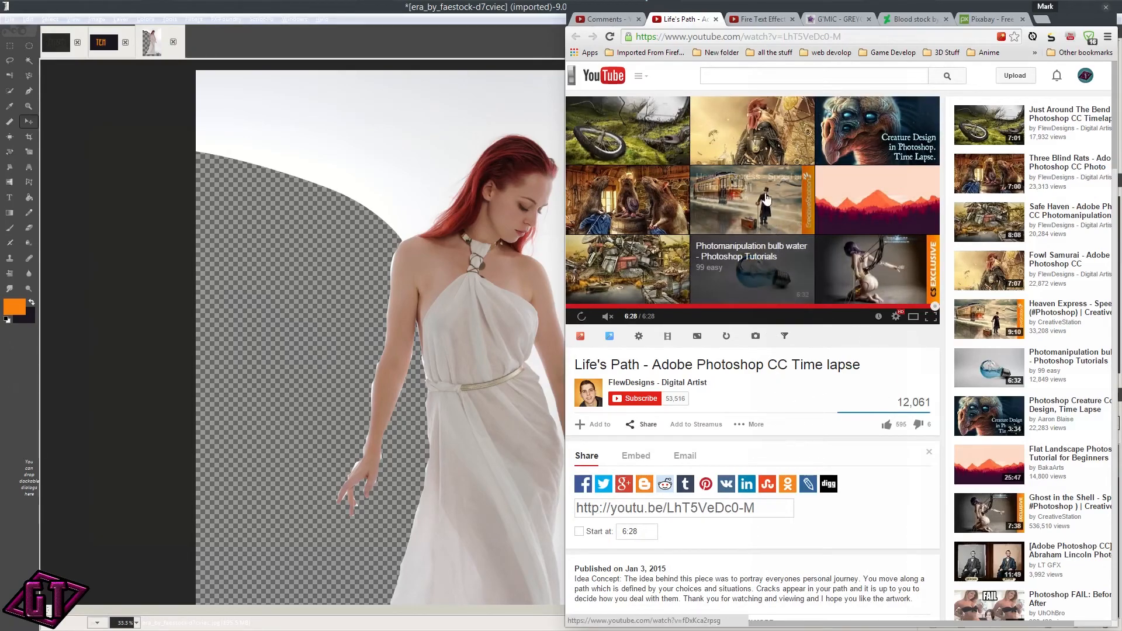
{"action": "left_click", "coordinate": [716, 19]}
{"action": "left_click", "coordinate": [716, 19]}
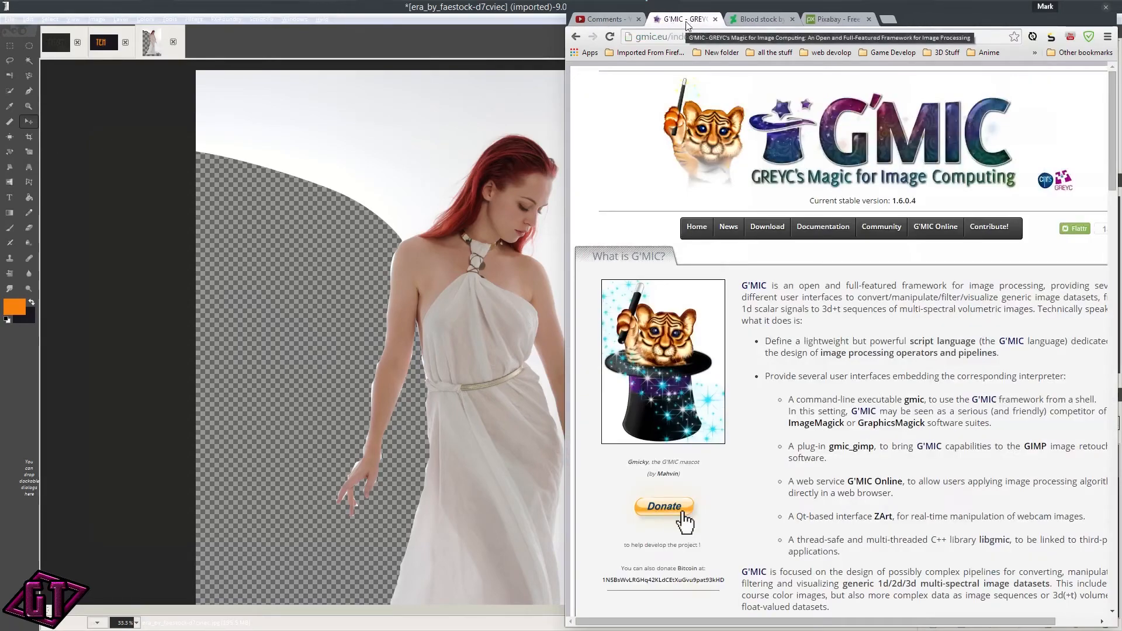
Step: Switch to GIMP and examine the partly cut-out model's edges from the head down to the dress hem
{"action": "left_click", "coordinate": [74, 327]}
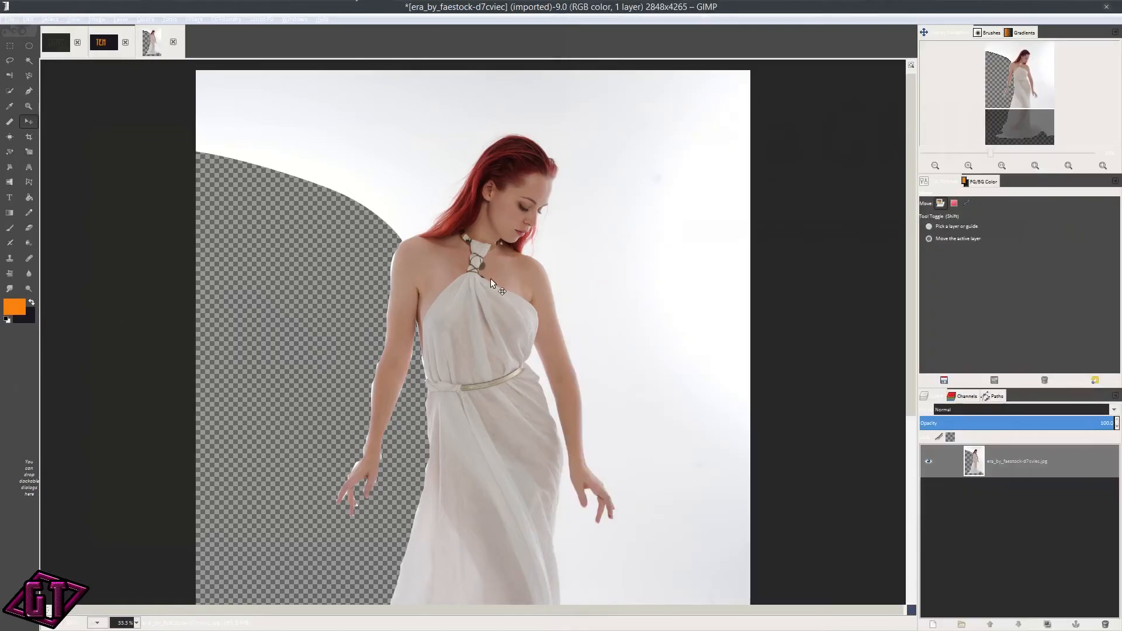
{"action": "scroll", "coordinate": [490, 279], "scroll_direction": "down", "scroll_amount": 3}
{"action": "left_click_drag", "start_coordinate": [521, 367], "coordinate": [518, 338]}
{"action": "scroll", "coordinate": [514, 317], "scroll_direction": "up", "scroll_amount": 4}
{"action": "scroll", "coordinate": [602, 248], "scroll_direction": "down", "scroll_amount": 2}
{"action": "left_click_drag", "start_coordinate": [597, 340], "coordinate": [608, 477]}
{"action": "scroll", "coordinate": [609, 388], "scroll_direction": "up", "scroll_amount": 1}
{"action": "scroll", "coordinate": [609, 394], "scroll_direction": "down", "scroll_amount": 2}
{"action": "left_click_drag", "start_coordinate": [618, 439], "coordinate": [613, 398]}
{"action": "scroll", "coordinate": [594, 406], "scroll_direction": "up", "scroll_amount": 4}
{"action": "left_click_drag", "start_coordinate": [628, 339], "coordinate": [648, 428]}
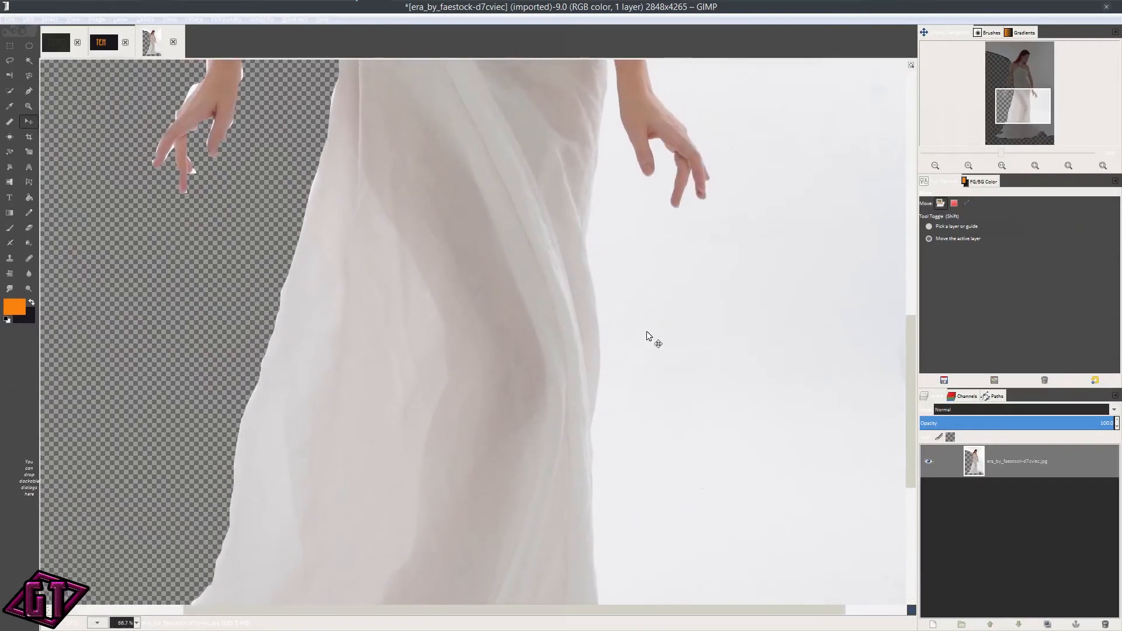
{"action": "scroll", "coordinate": [657, 306], "scroll_direction": "down", "scroll_amount": 3}
{"action": "left_click_drag", "start_coordinate": [658, 310], "coordinate": [669, 422]}
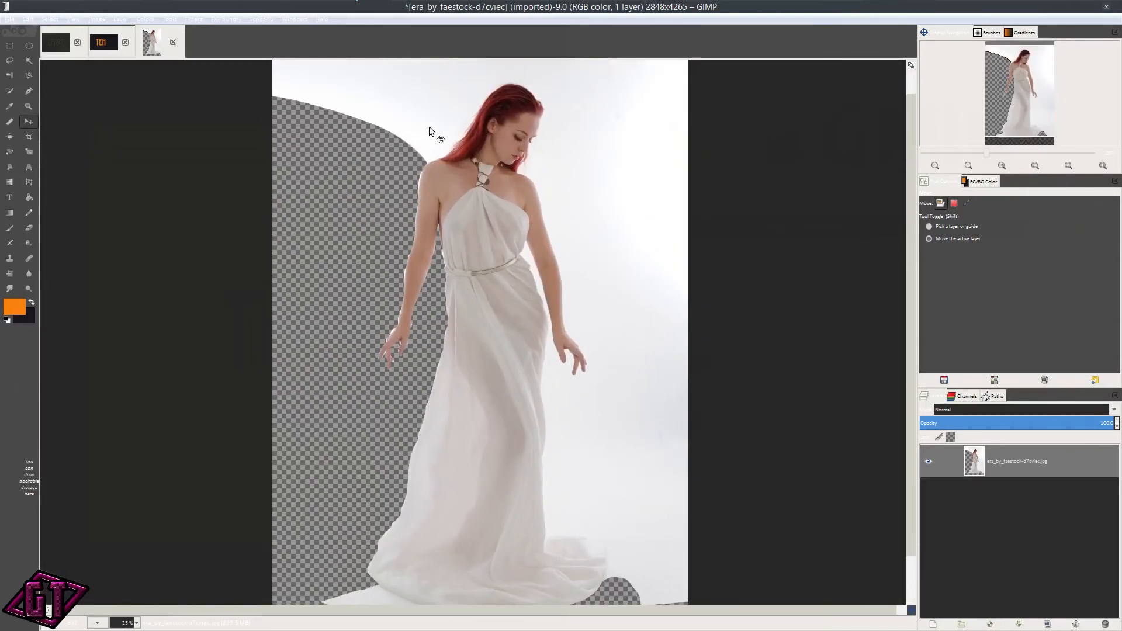
Step: In the orange TEX image, move the E and X letter layers slightly upward
{"action": "left_click", "coordinate": [104, 42]}
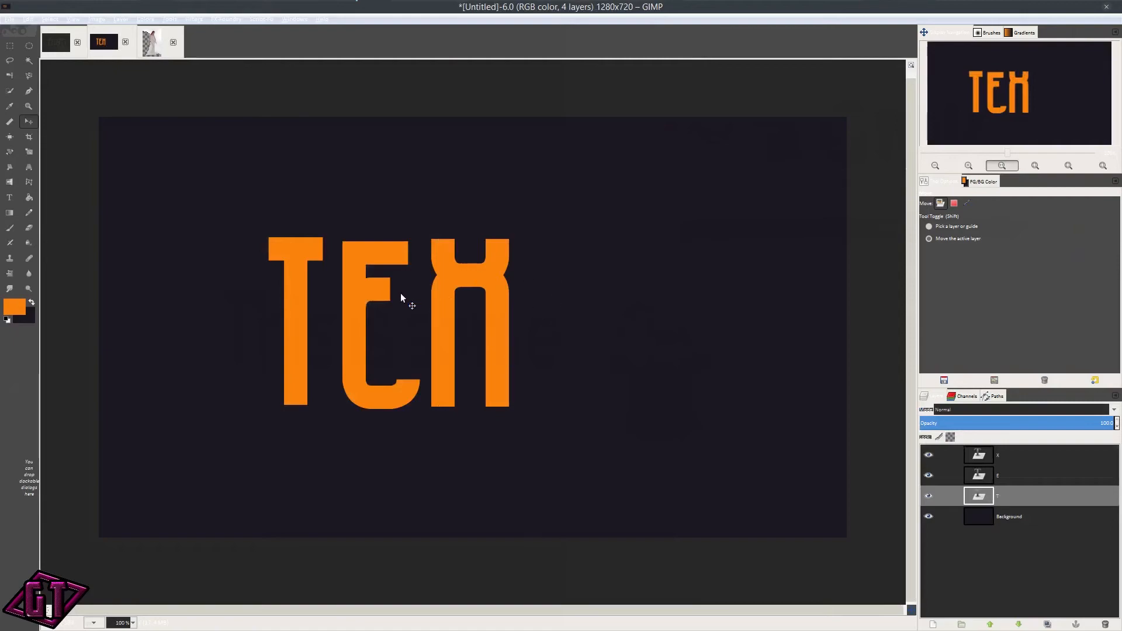
{"action": "left_click", "coordinate": [1036, 475]}
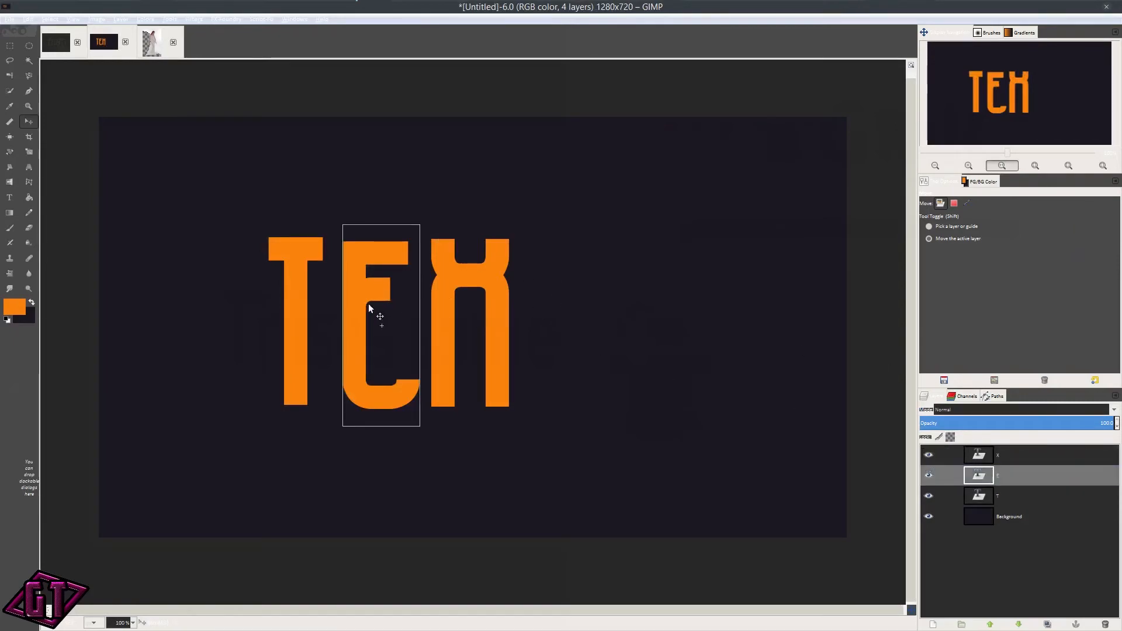
{"action": "left_click_drag", "start_coordinate": [371, 310], "coordinate": [369, 304]}
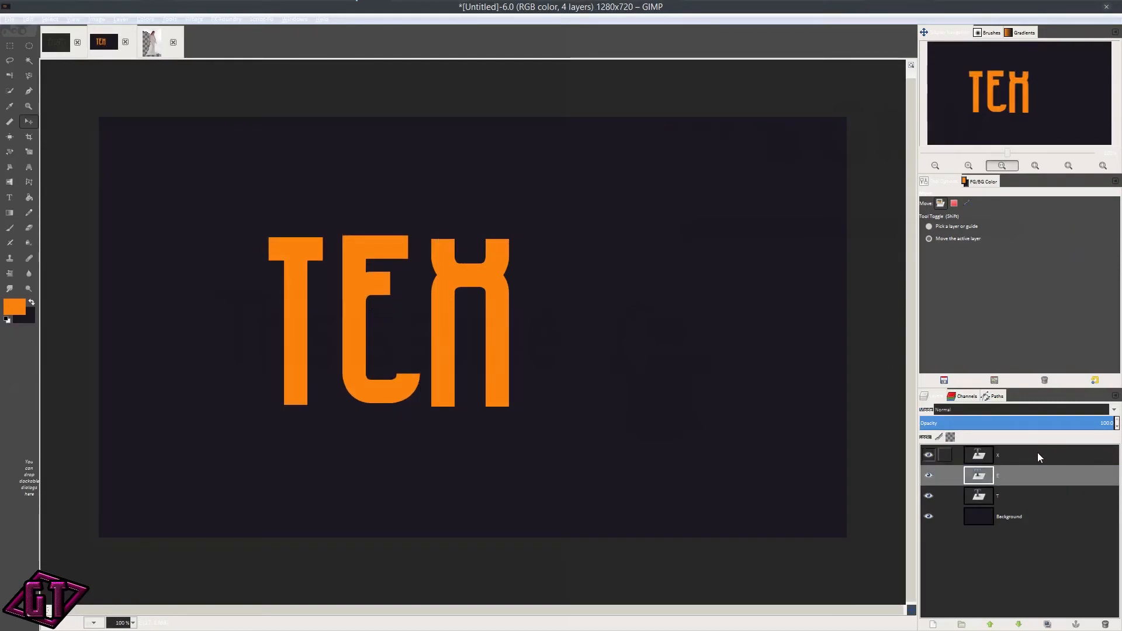
{"action": "left_click_drag", "start_coordinate": [517, 349], "coordinate": [511, 343]}
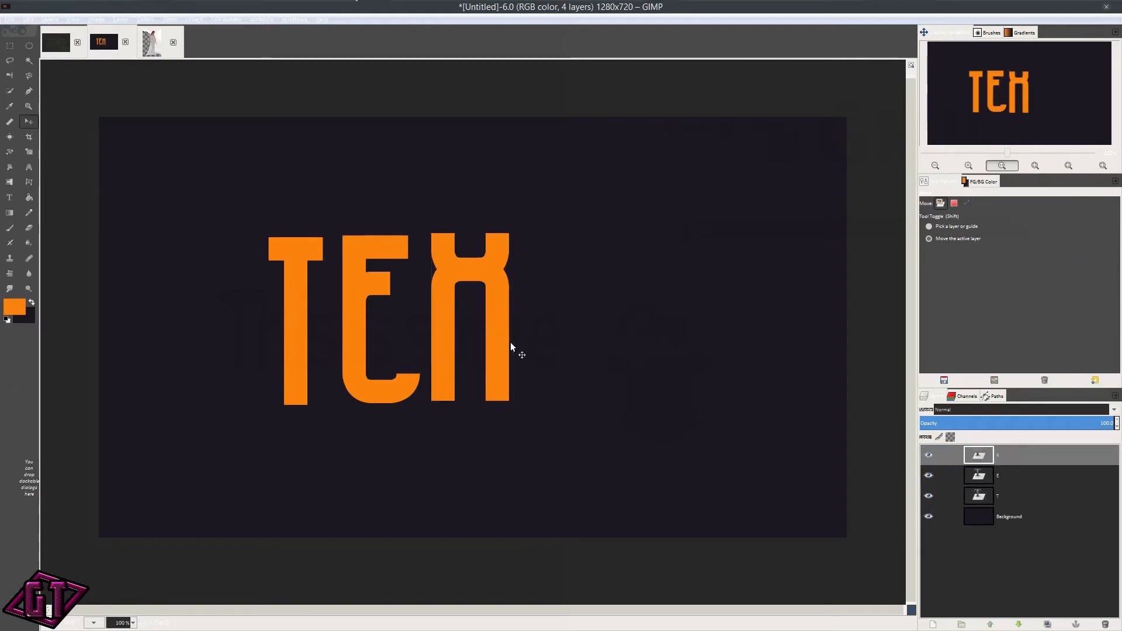
Step: Close the era_by_faestock-d7cviec model image without saving its changes
{"action": "left_click", "coordinate": [152, 50]}
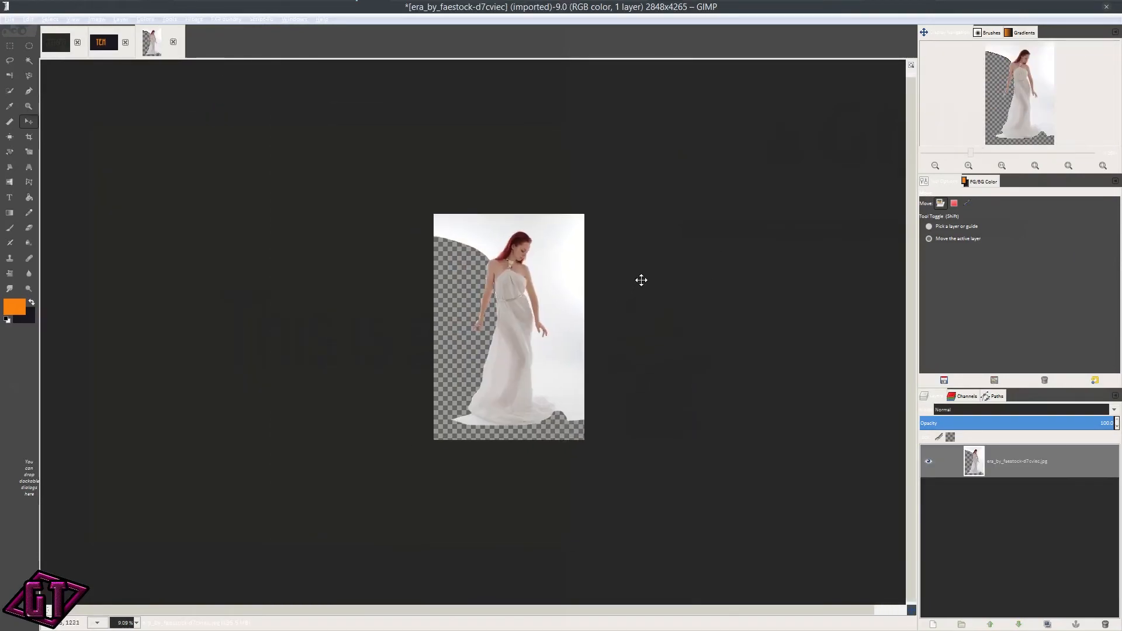
{"action": "scroll", "coordinate": [572, 321], "scroll_direction": "up", "scroll_amount": 3}
{"action": "left_click", "coordinate": [173, 41]}
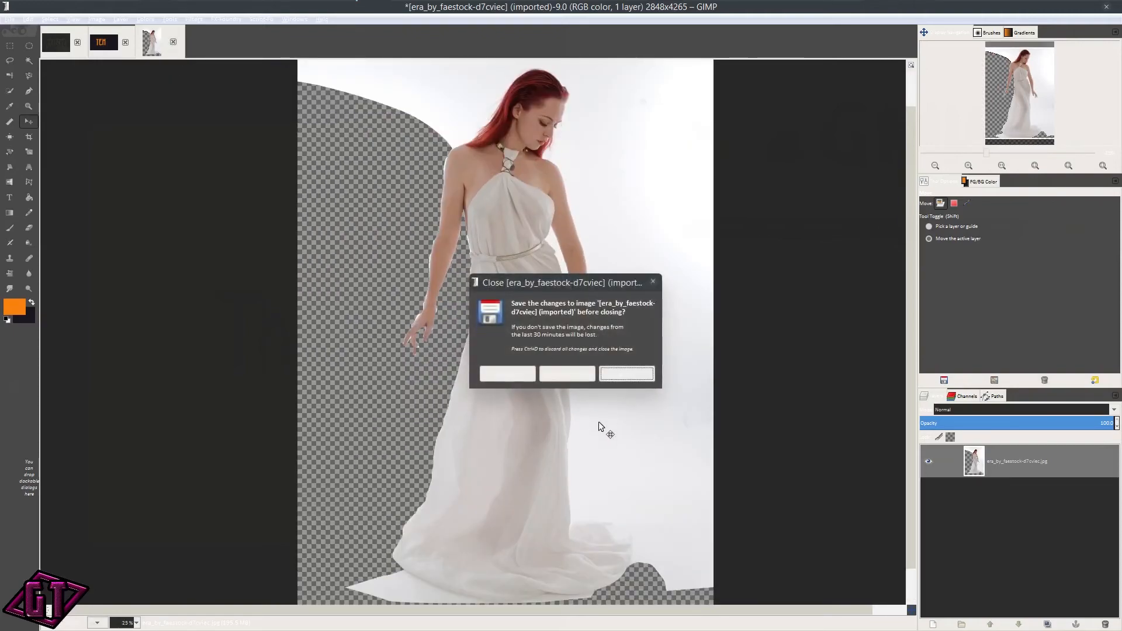
{"action": "left_click", "coordinate": [567, 375]}
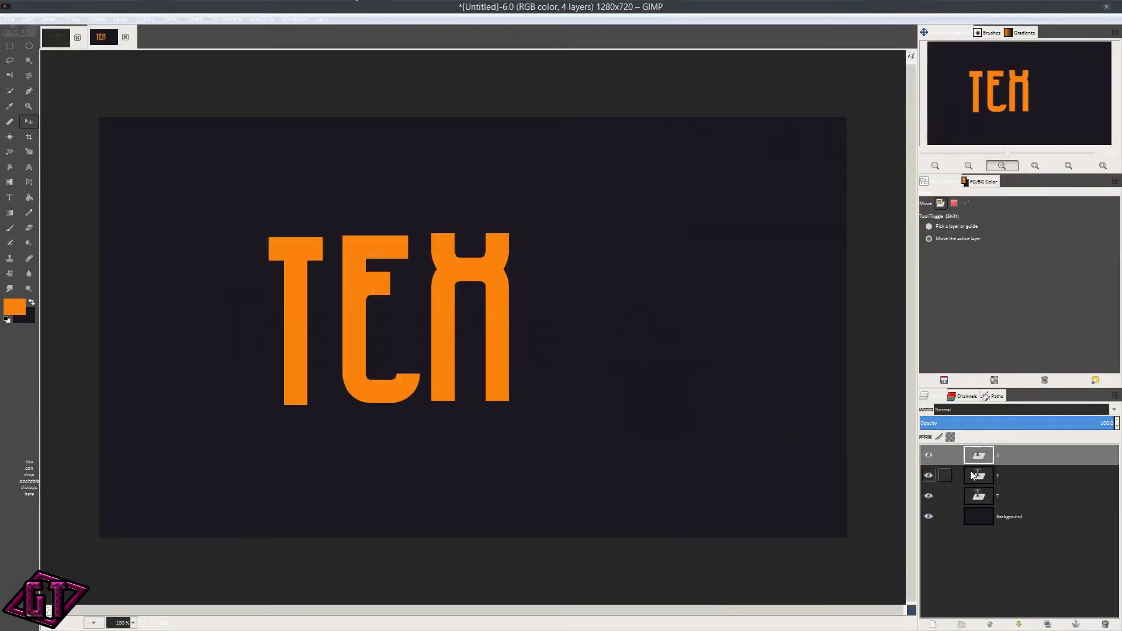
Step: Close the FireTexteffect.xcf image without saving its changes
{"action": "left_click", "coordinate": [63, 38]}
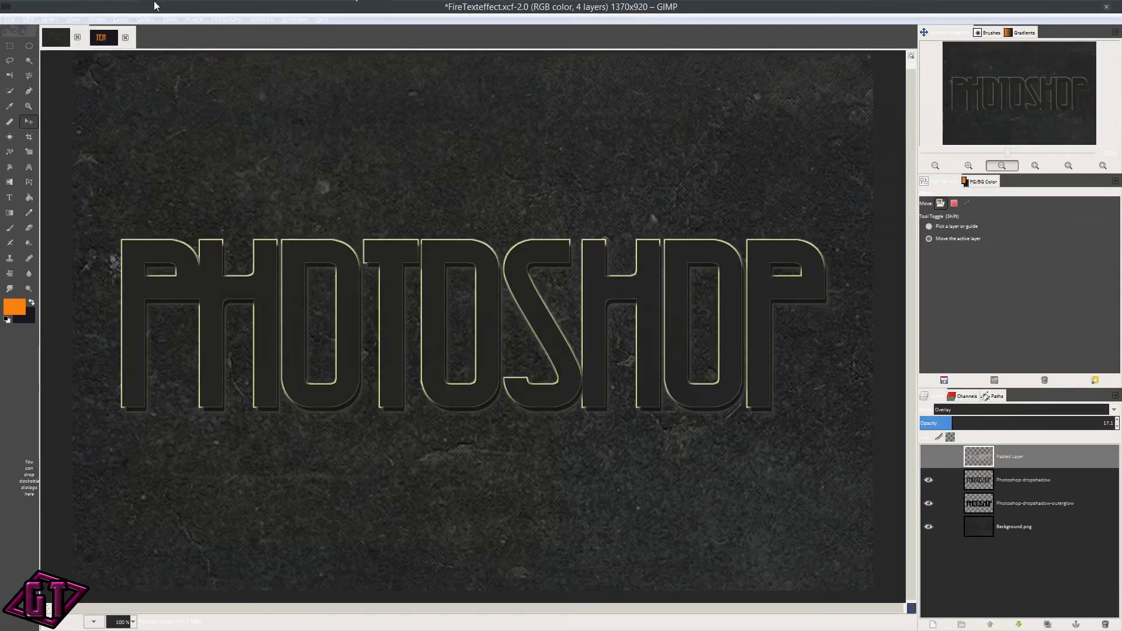
{"action": "left_click", "coordinate": [77, 38]}
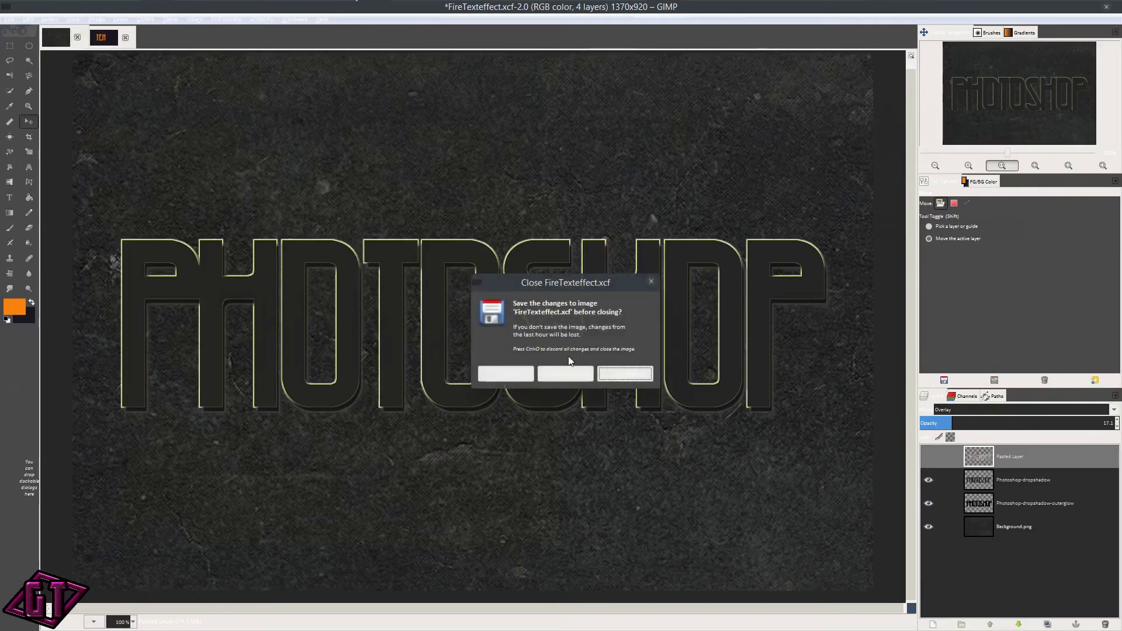
{"action": "left_click", "coordinate": [583, 377]}
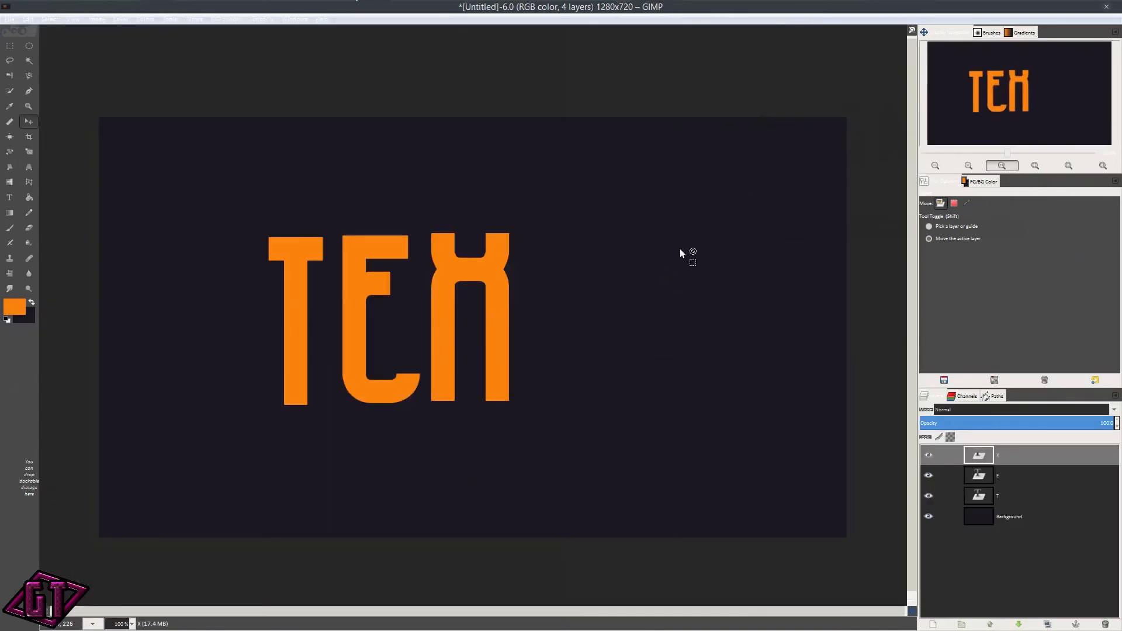
Step: Switch to the Chrome window showing the G'MIC website and maximize it
{"action": "key", "text": "alt+Tab"}
{"action": "key", "text": "alt+Tab"}
{"action": "key", "text": "alt+Tab"}
{"action": "key", "text": "alt+Tab"}
{"action": "key", "text": "alt+Tab"}
{"action": "key", "text": "alt+Tab"}
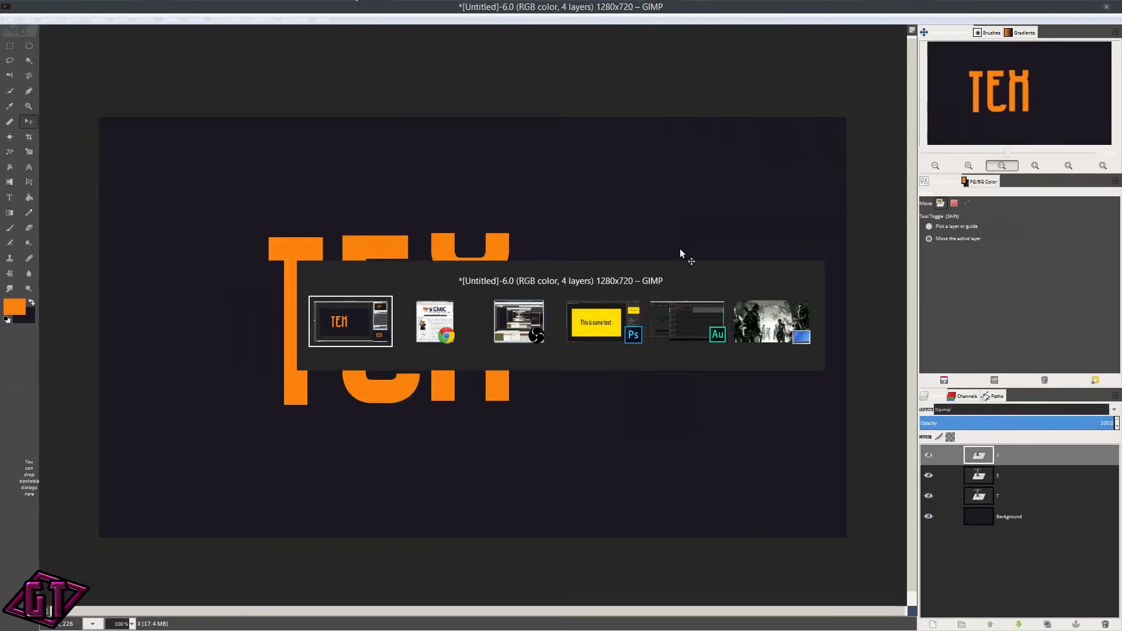
{"action": "key", "text": "alt+Tab"}
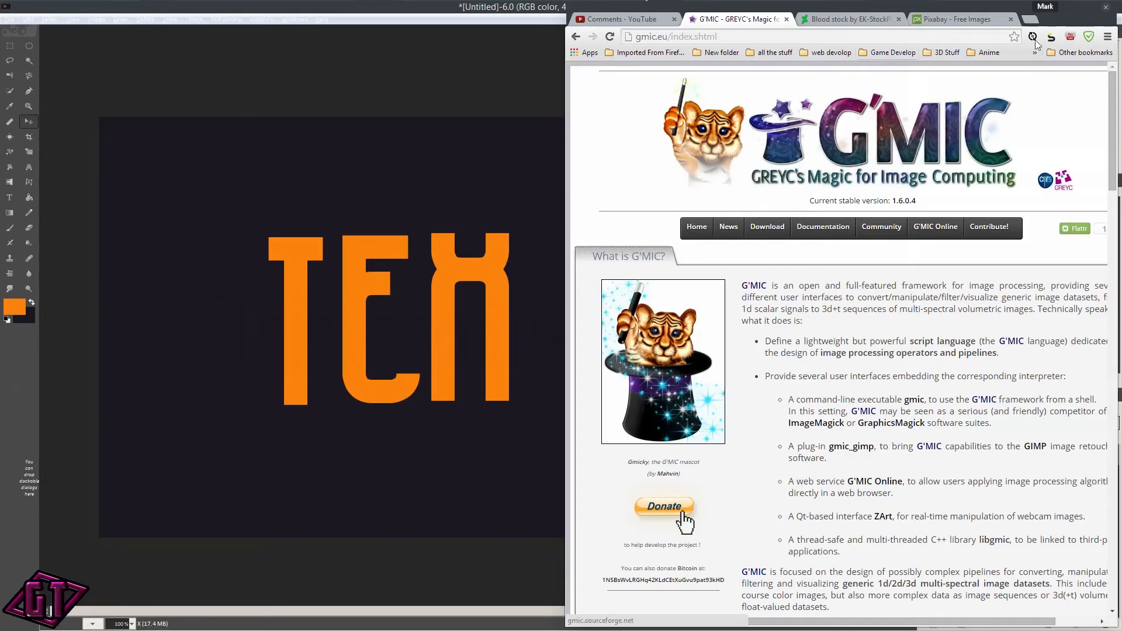
{"action": "left_click", "coordinate": [1088, 7]}
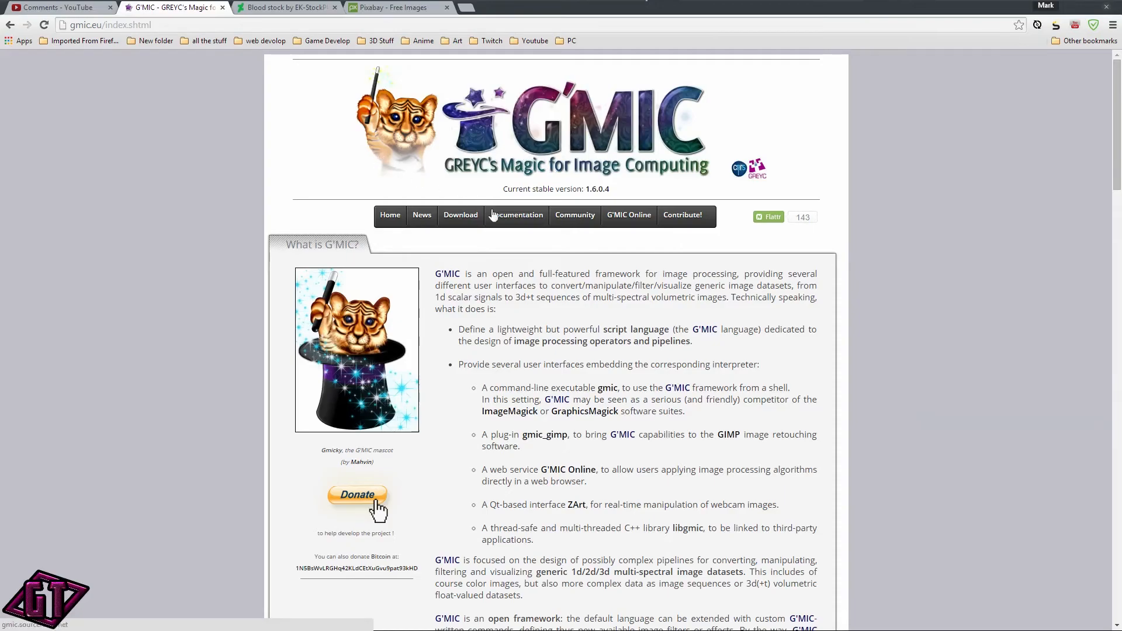
Step: Examine the G'MIC home page, highlighting the opening description and the introduction of the Main features section
{"action": "left_click_drag", "start_coordinate": [504, 277], "coordinate": [684, 274]}
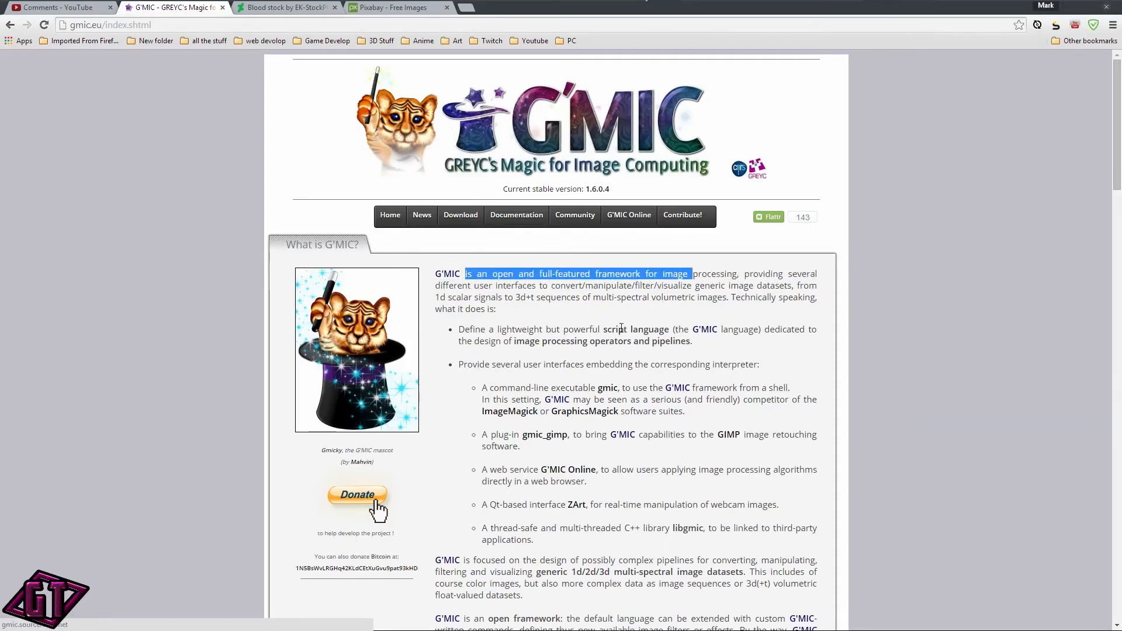
{"action": "scroll", "coordinate": [637, 323], "scroll_direction": "down", "scroll_amount": 11}
{"action": "scroll", "coordinate": [591, 351], "scroll_direction": "up", "scroll_amount": 7}
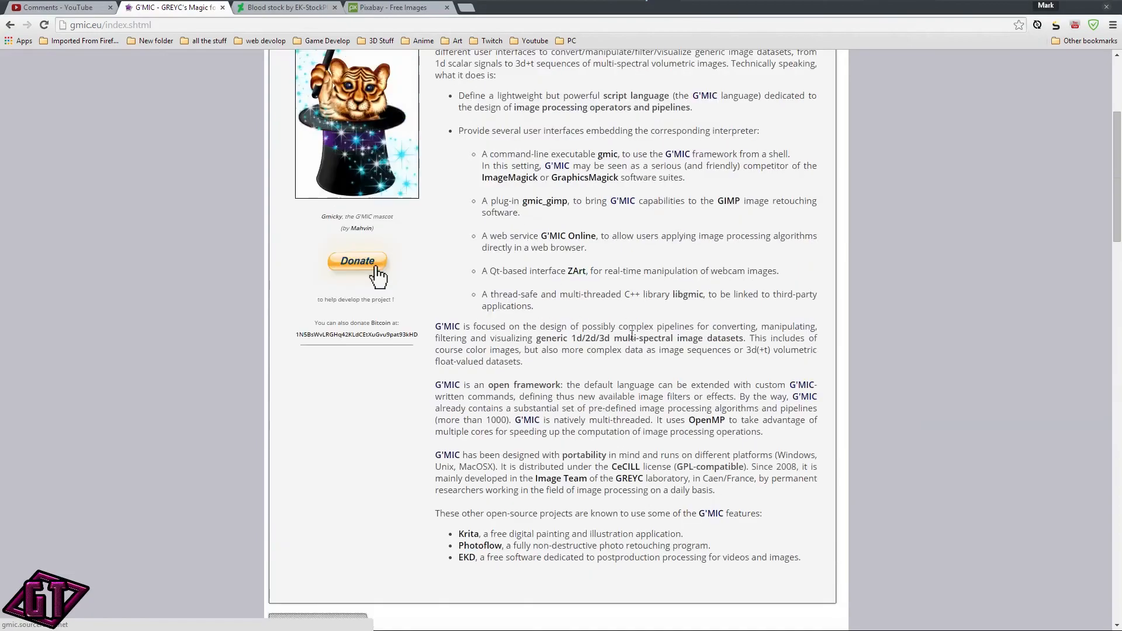
{"action": "scroll", "coordinate": [623, 319], "scroll_direction": "down", "scroll_amount": 9}
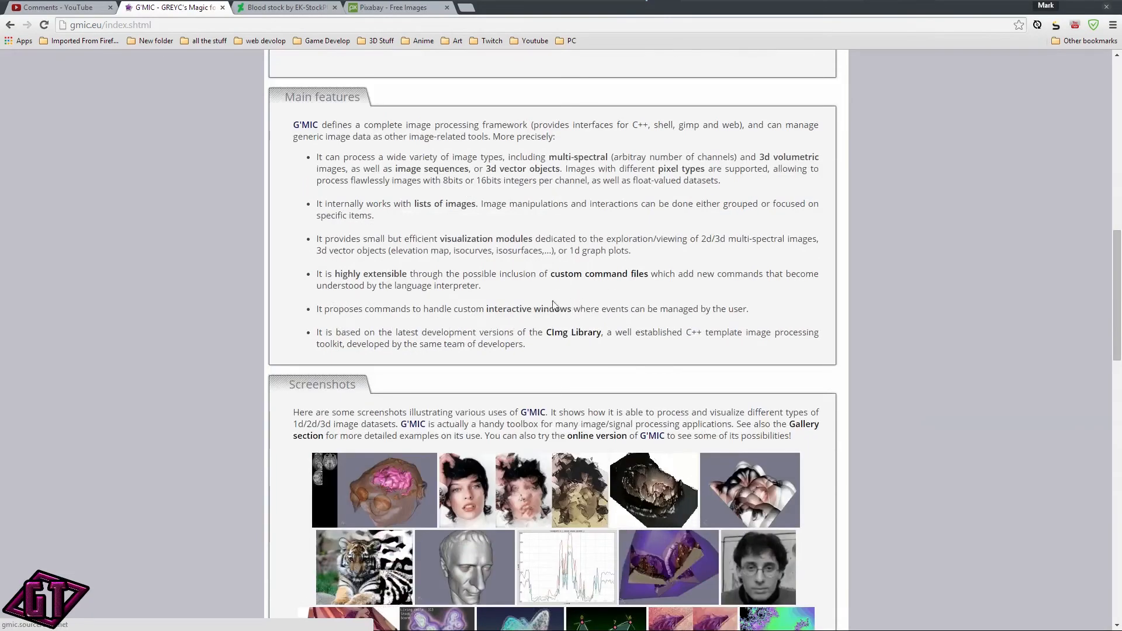
{"action": "left_click_drag", "start_coordinate": [331, 125], "coordinate": [556, 138]}
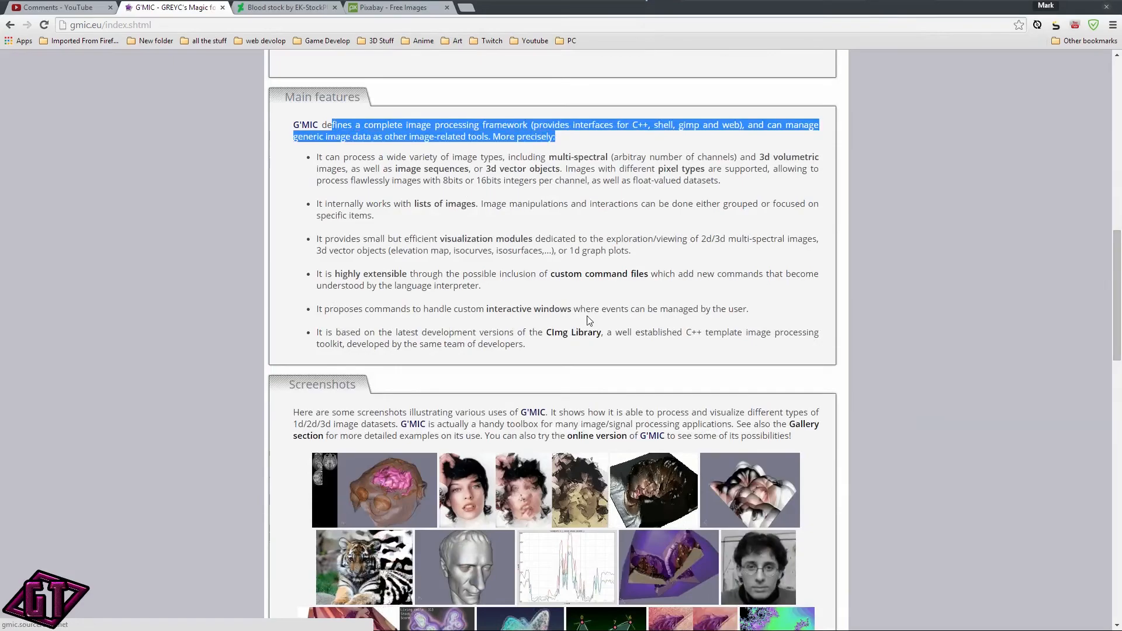
{"action": "scroll", "coordinate": [589, 320], "scroll_direction": "up", "scroll_amount": 15}
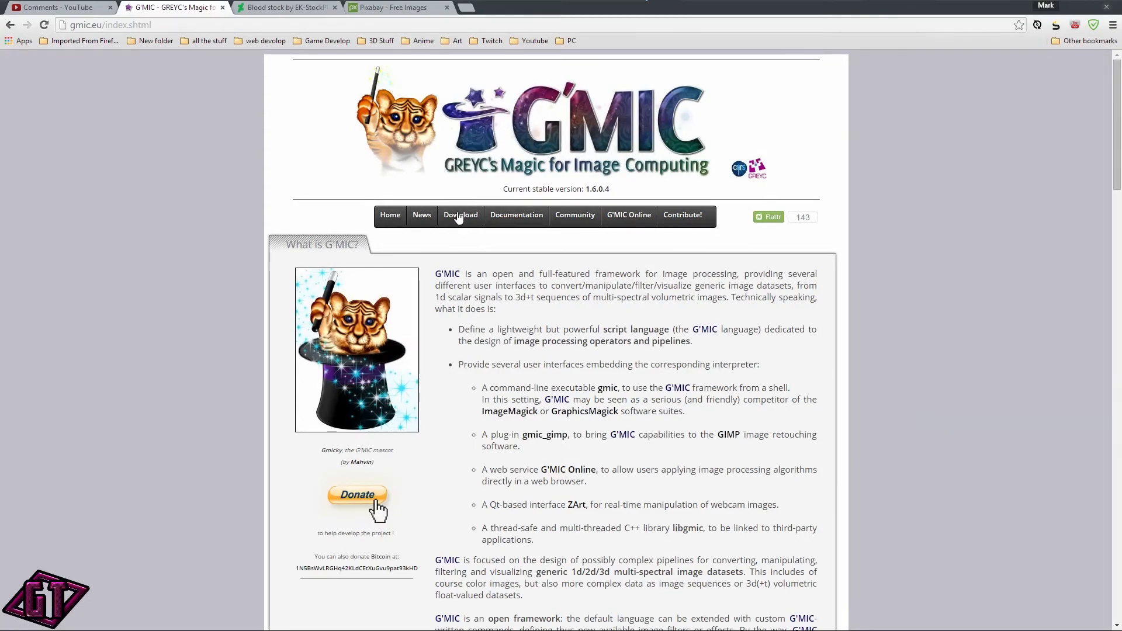
Step: Open the G'MIC Plug-In for GIMP page and examine its introduction and the downloads offered for each operating system
{"action": "mouse_move", "coordinate": [463, 219]}
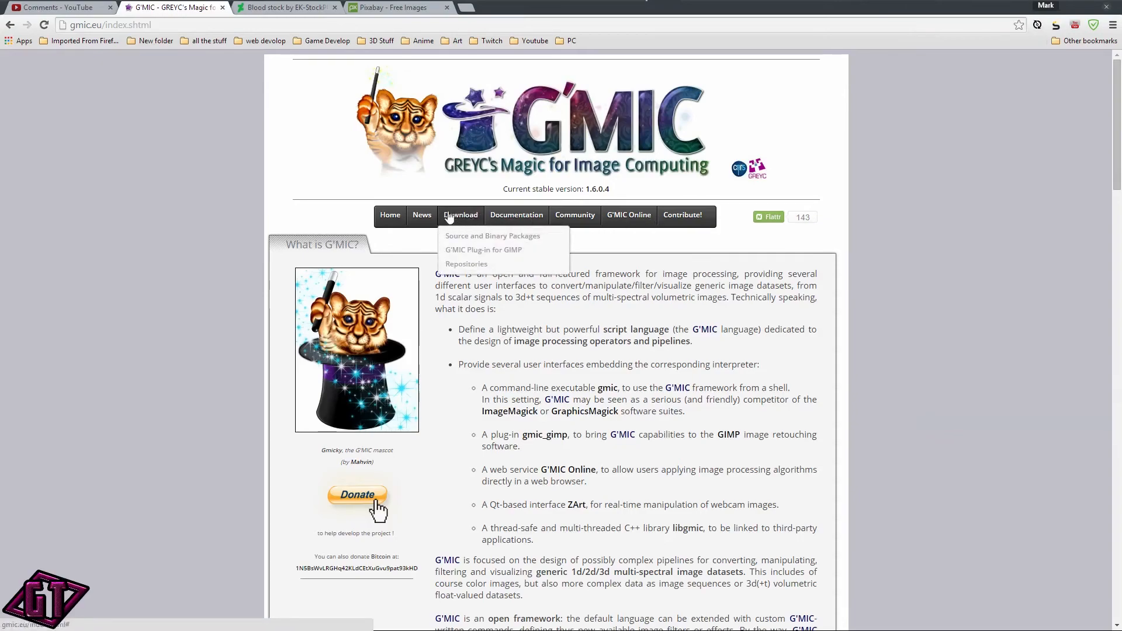
{"action": "left_click", "coordinate": [476, 256]}
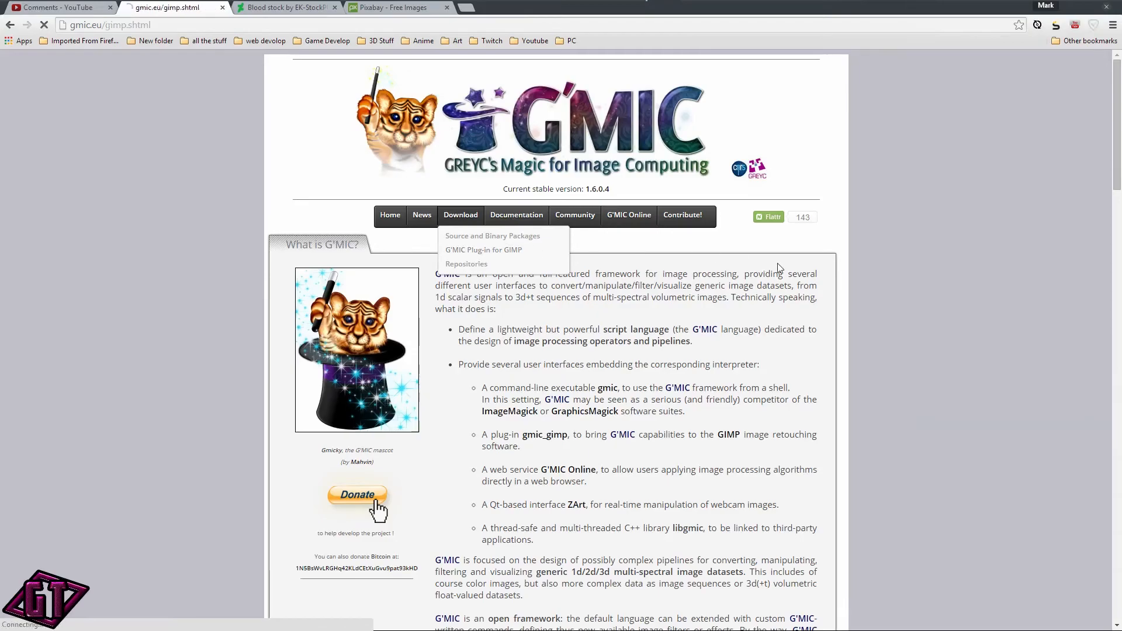
{"action": "scroll", "coordinate": [576, 320], "scroll_direction": "down", "scroll_amount": 1}
{"action": "scroll", "coordinate": [577, 320], "scroll_direction": "down", "scroll_amount": 3}
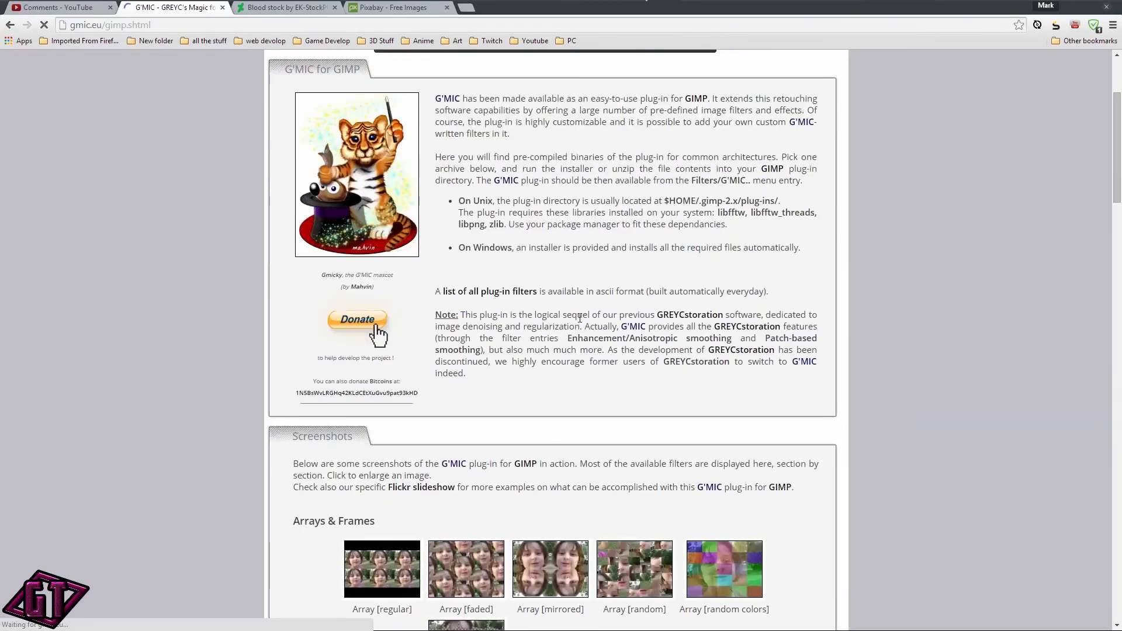
{"action": "scroll", "coordinate": [595, 302], "scroll_direction": "up", "scroll_amount": 3}
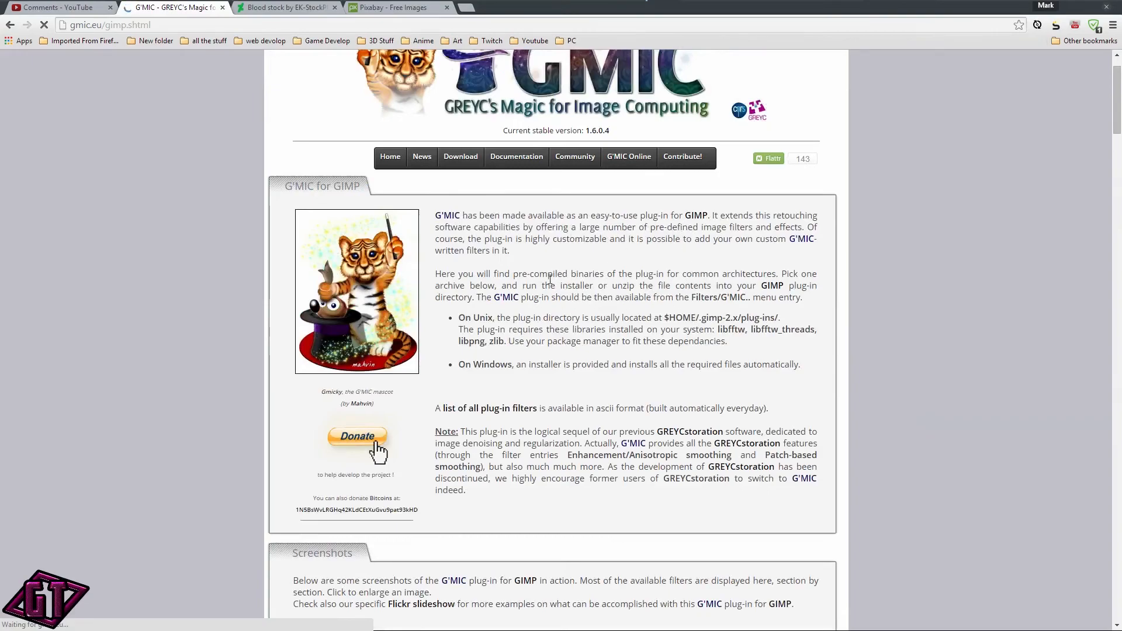
{"action": "left_click_drag", "start_coordinate": [446, 274], "coordinate": [805, 275]}
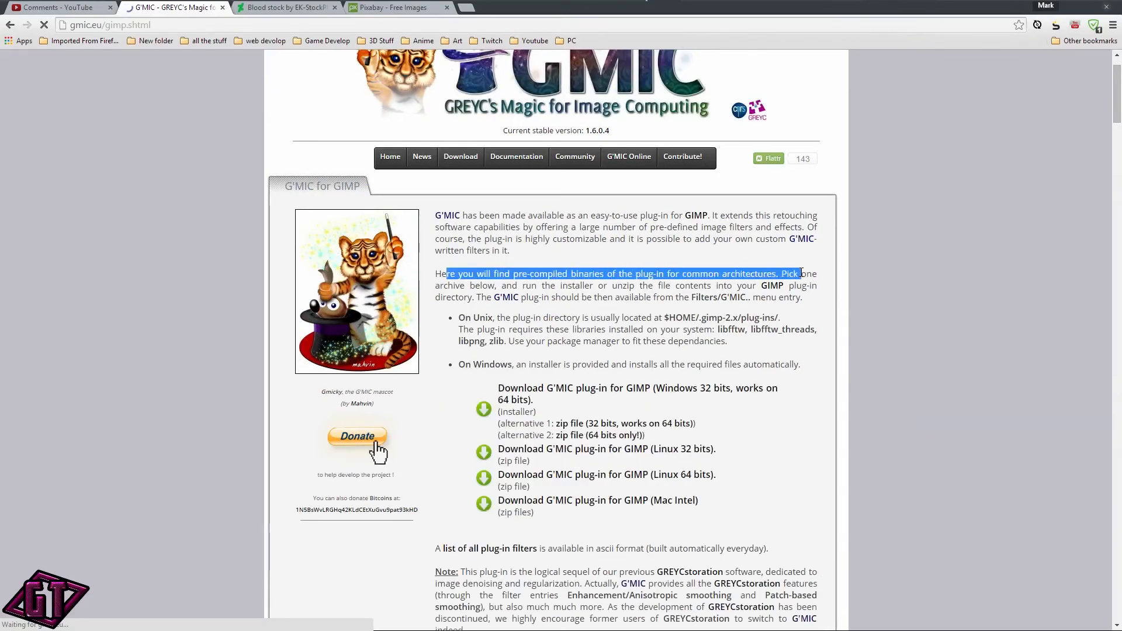
{"action": "scroll", "coordinate": [651, 310], "scroll_direction": "down", "scroll_amount": 4}
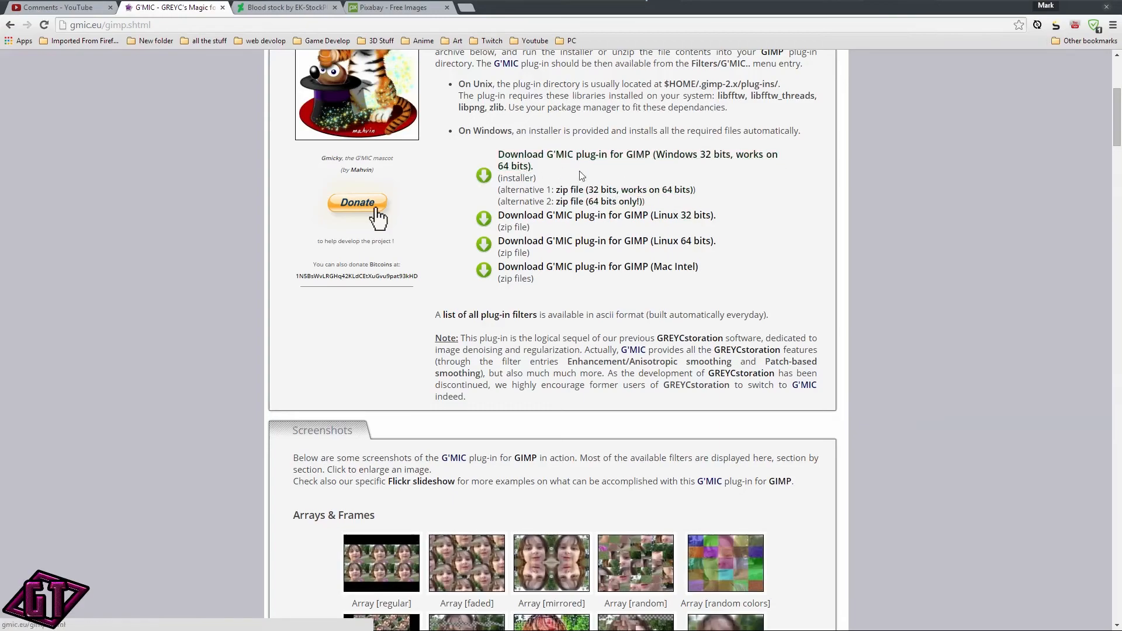
{"action": "scroll", "coordinate": [797, 226], "scroll_direction": "down", "scroll_amount": 2}
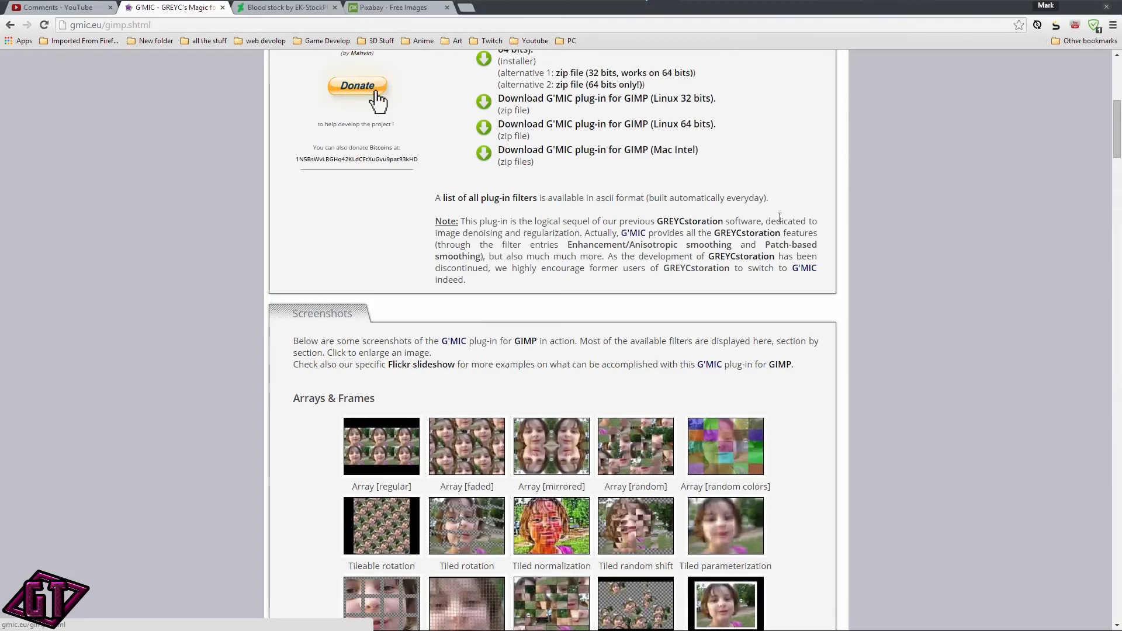
Step: Look through the example screenshots of the plug-in's filters, including the Artistic section, and return to the page's start
{"action": "scroll", "coordinate": [801, 211], "scroll_direction": "down", "scroll_amount": 7}
{"action": "scroll", "coordinate": [866, 219], "scroll_direction": "down", "scroll_amount": 5}
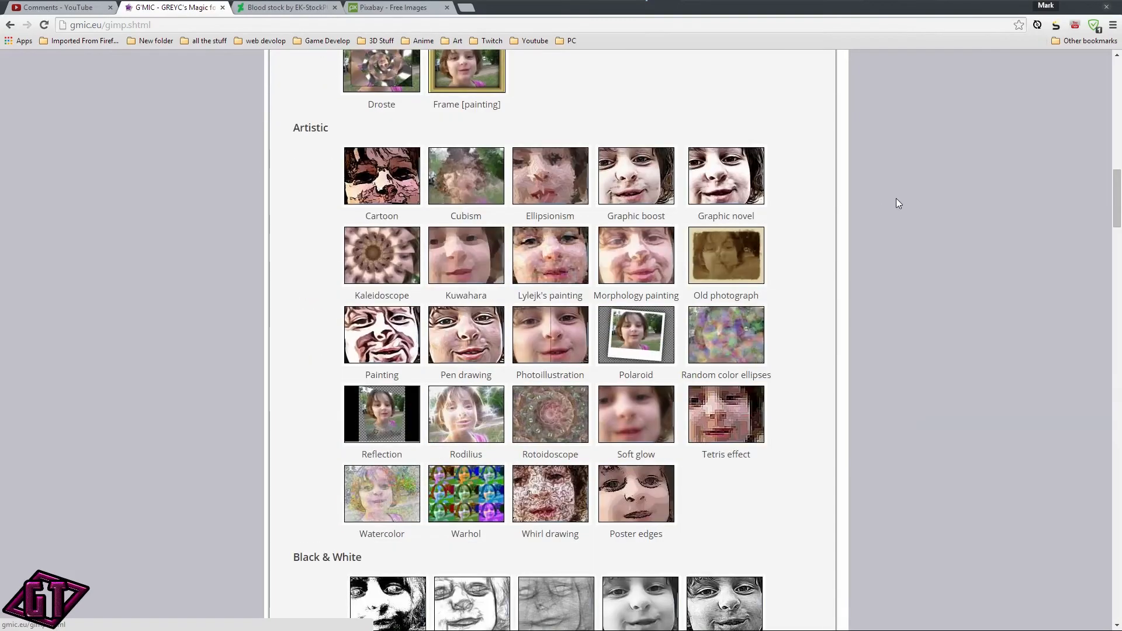
{"action": "scroll", "coordinate": [956, 174], "scroll_direction": "down", "scroll_amount": 15}
{"action": "scroll", "coordinate": [936, 199], "scroll_direction": "up", "scroll_amount": 14}
{"action": "scroll", "coordinate": [914, 200], "scroll_direction": "up", "scroll_amount": 13}
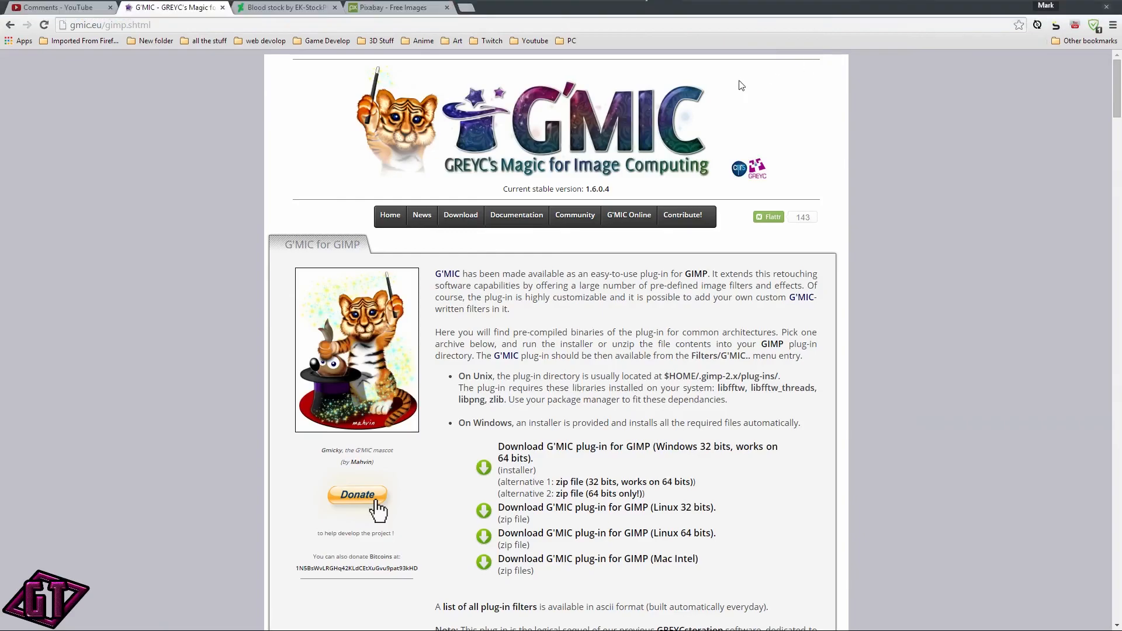
{"action": "key", "text": "alt+Tab"}
{"action": "key", "text": "alt+Tab"}
{"action": "key", "text": "alt+Tab"}
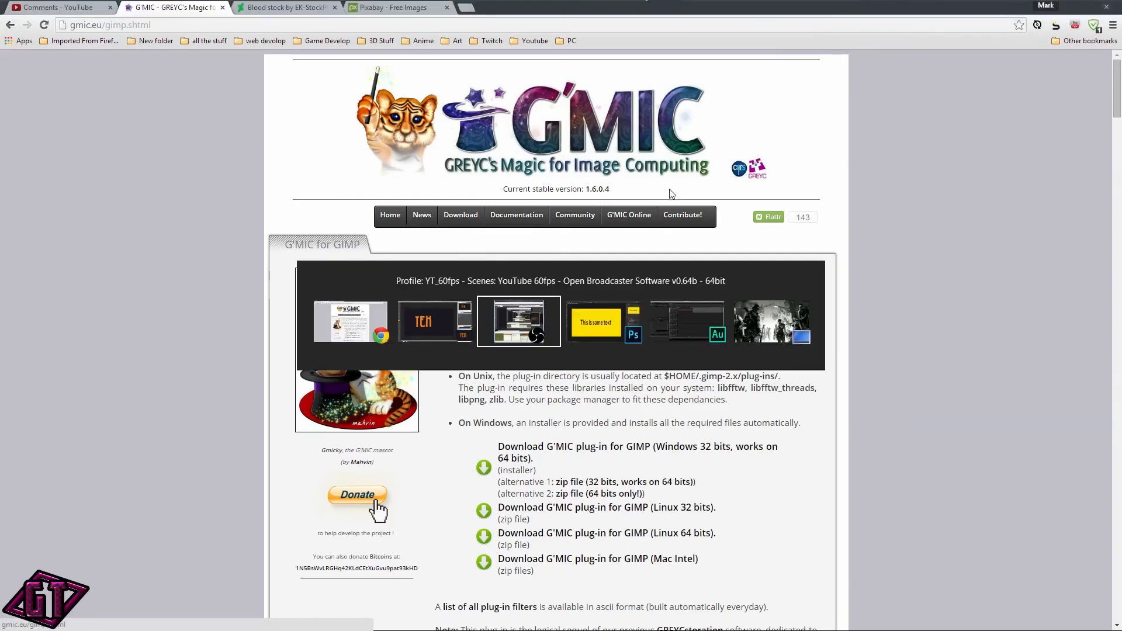
{"action": "key", "text": "alt+Tab"}
{"action": "key", "text": "alt+Tab"}
{"action": "key", "text": "alt+Tab"}
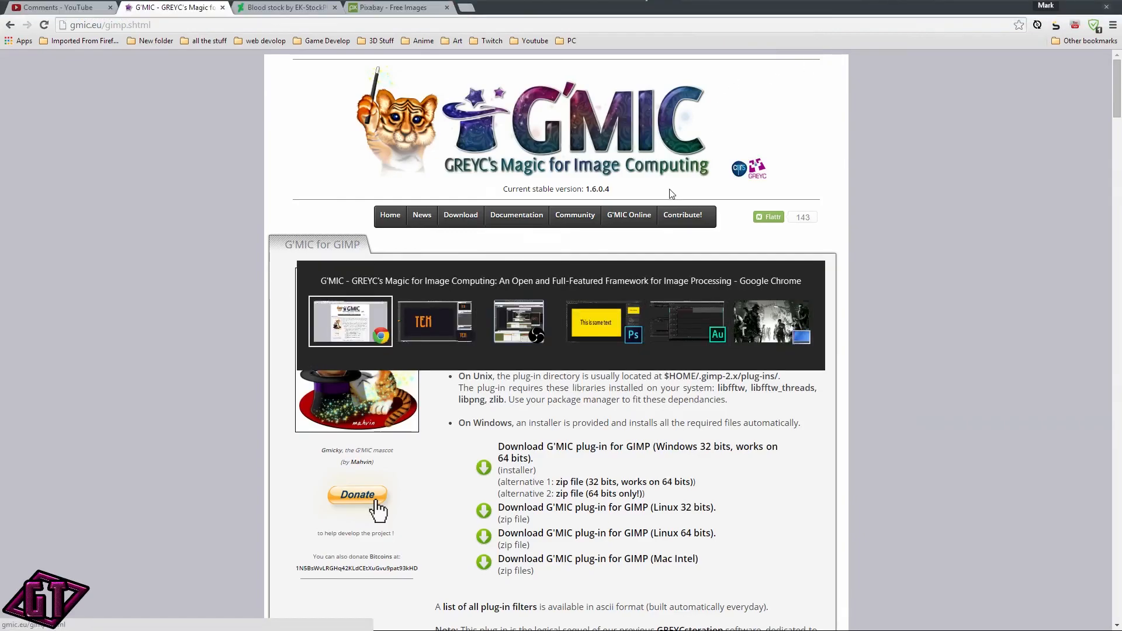
{"action": "key", "text": "alt+Tab"}
{"action": "key", "text": "alt+Tab"}
{"action": "key", "text": "alt+Tab"}
{"action": "key", "text": "alt+Tab"}
{"action": "key", "text": "alt+Tab"}
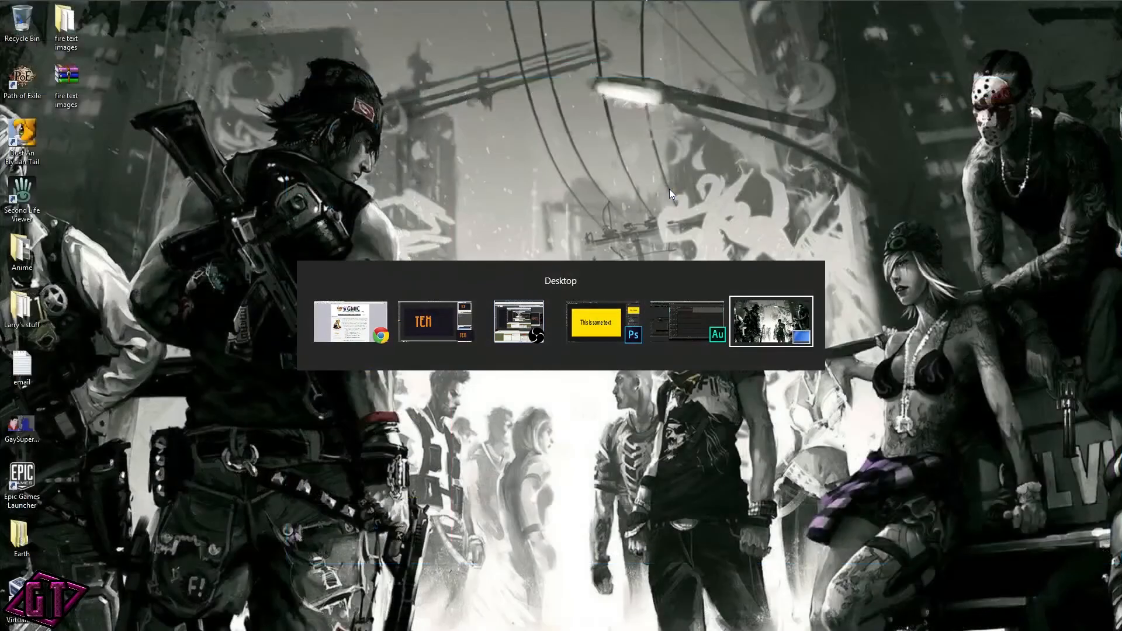
{"action": "key", "text": "alt+Tab"}
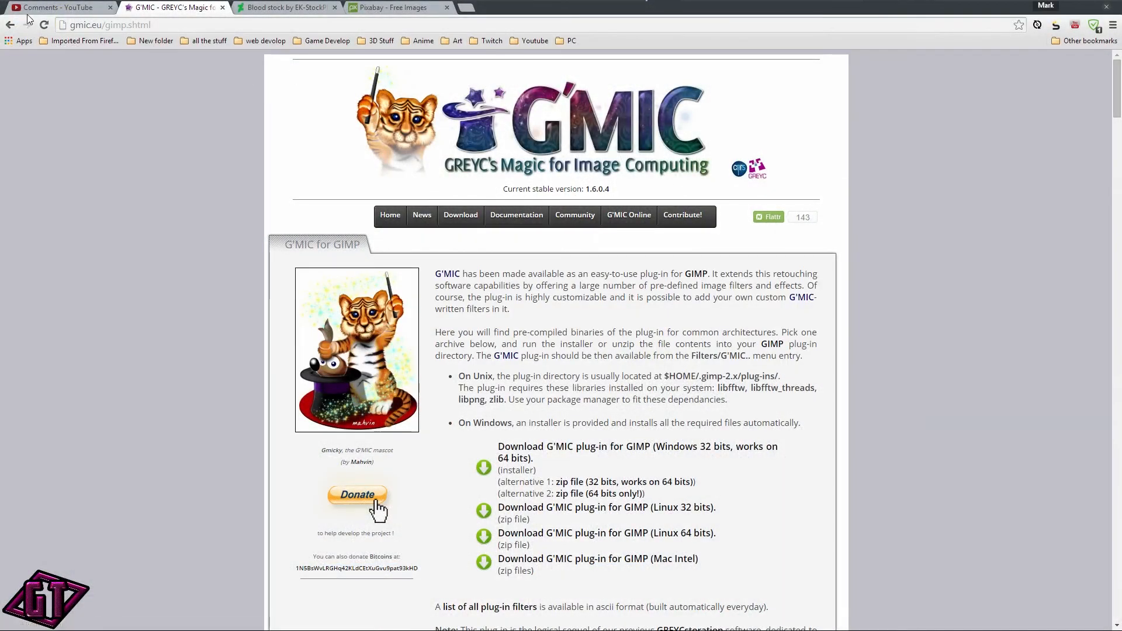
Step: Show the YouTube comments page and look through the viewers' comments and replies
{"action": "left_click", "coordinate": [31, 8]}
{"action": "scroll", "coordinate": [575, 274], "scroll_direction": "down", "scroll_amount": 5}
{"action": "scroll", "coordinate": [574, 274], "scroll_direction": "down", "scroll_amount": 20}
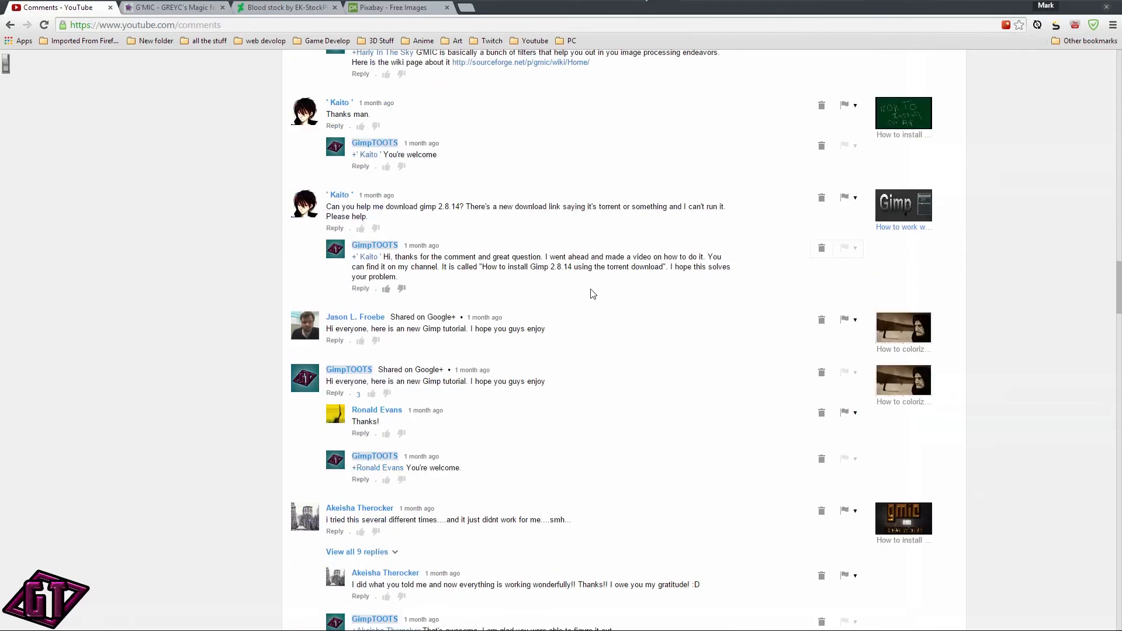
{"action": "scroll", "coordinate": [616, 329], "scroll_direction": "up", "scroll_amount": 20}
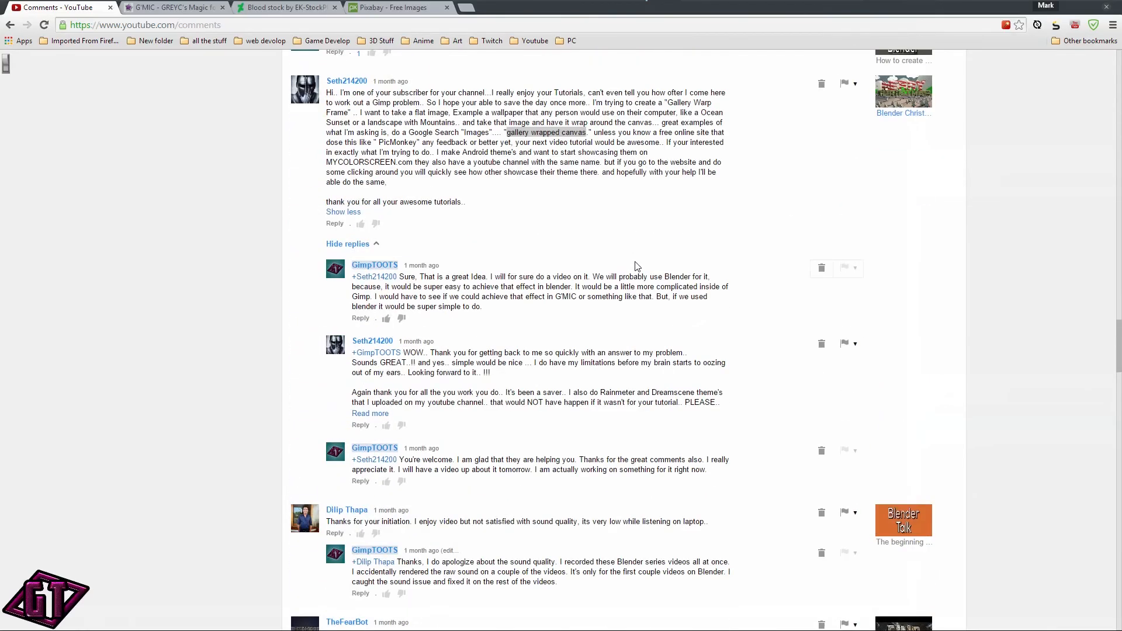
{"action": "scroll", "coordinate": [616, 303], "scroll_direction": "up", "scroll_amount": 15}
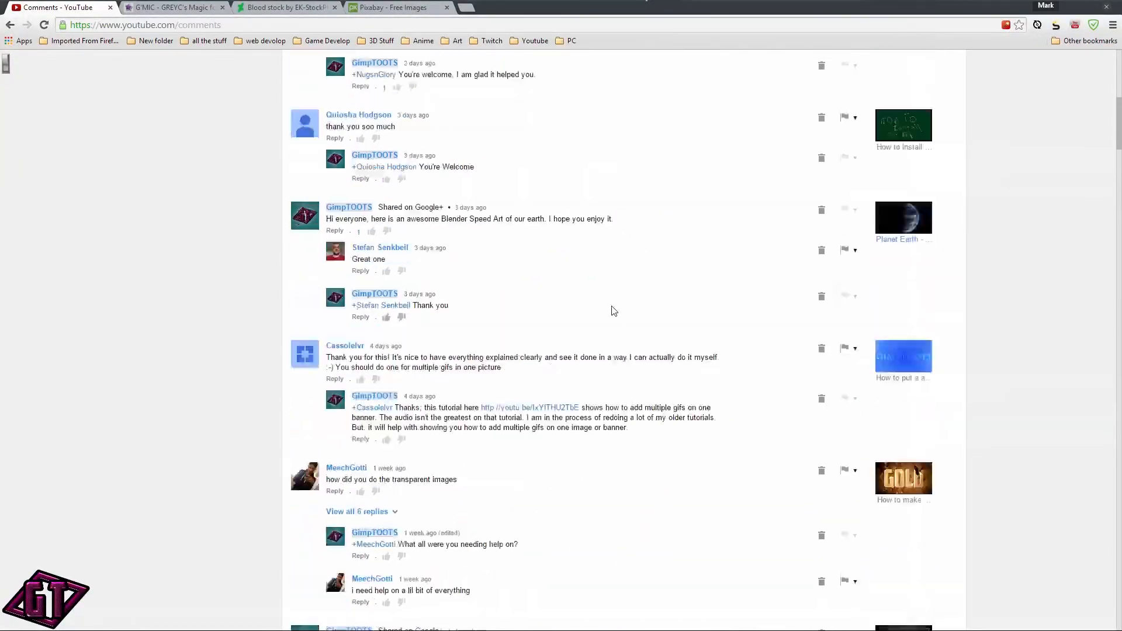
{"action": "scroll", "coordinate": [608, 307], "scroll_direction": "down", "scroll_amount": 4}
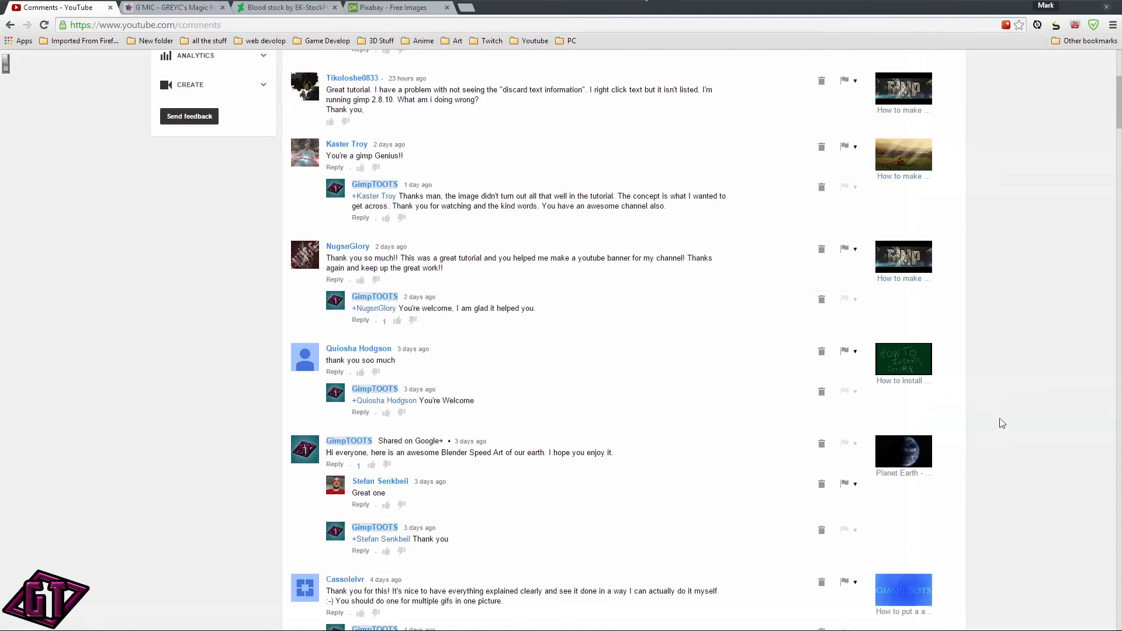
Step: Close the YouTube comments, G'MIC and Blood stock pages, and put the Chrome window away to return to the TEX image in GIMP
{"action": "left_click", "coordinate": [109, 7]}
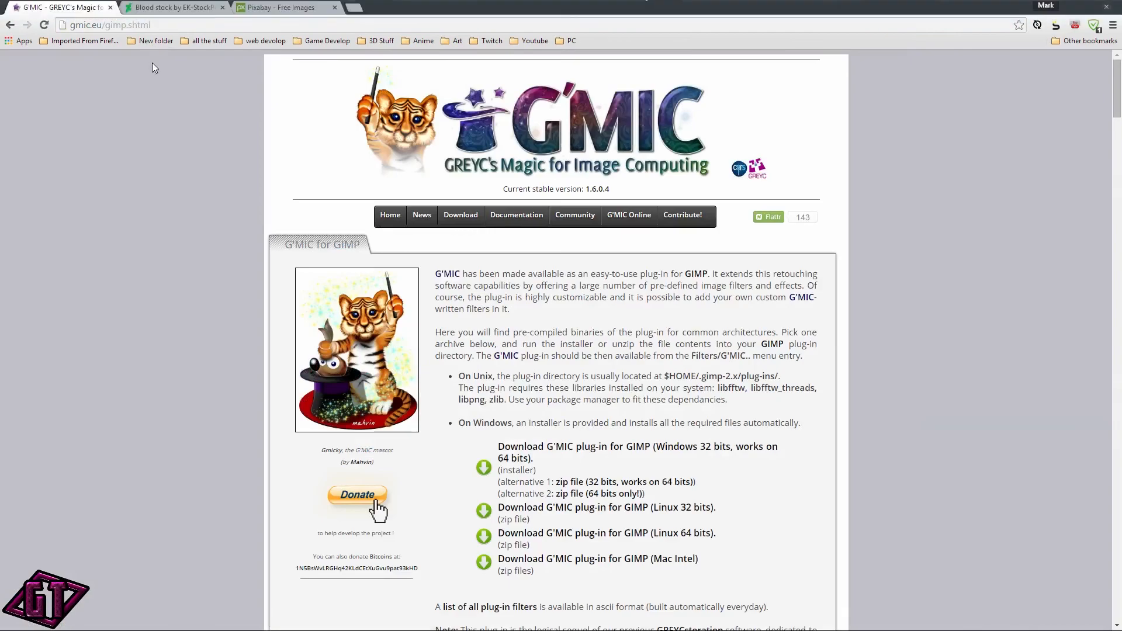
{"action": "left_click", "coordinate": [111, 7]}
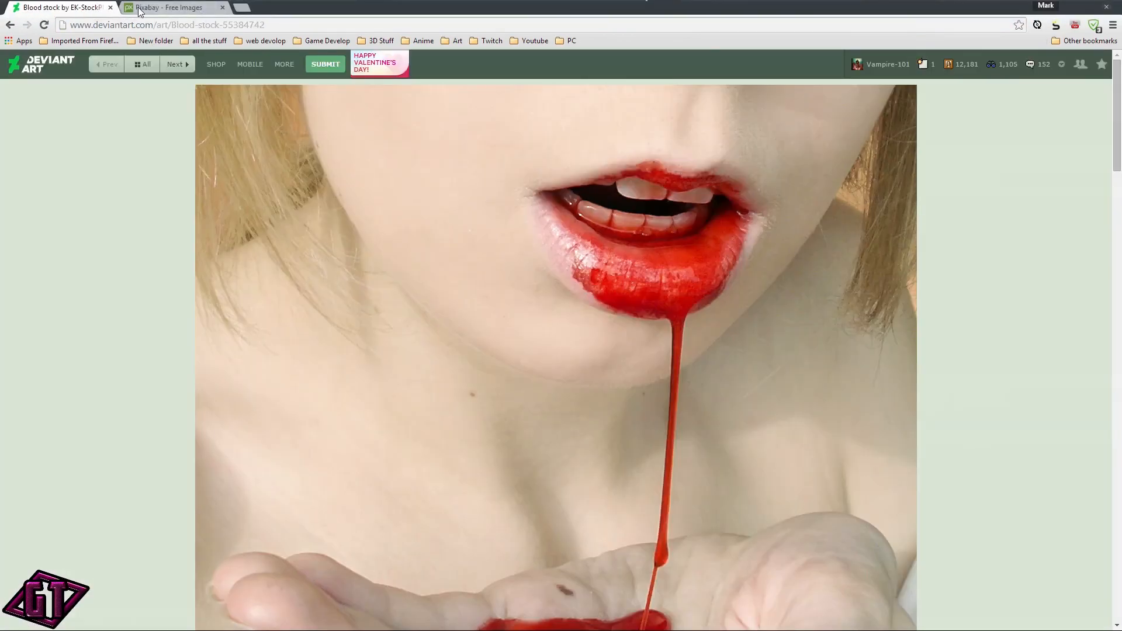
{"action": "left_click", "coordinate": [111, 8]}
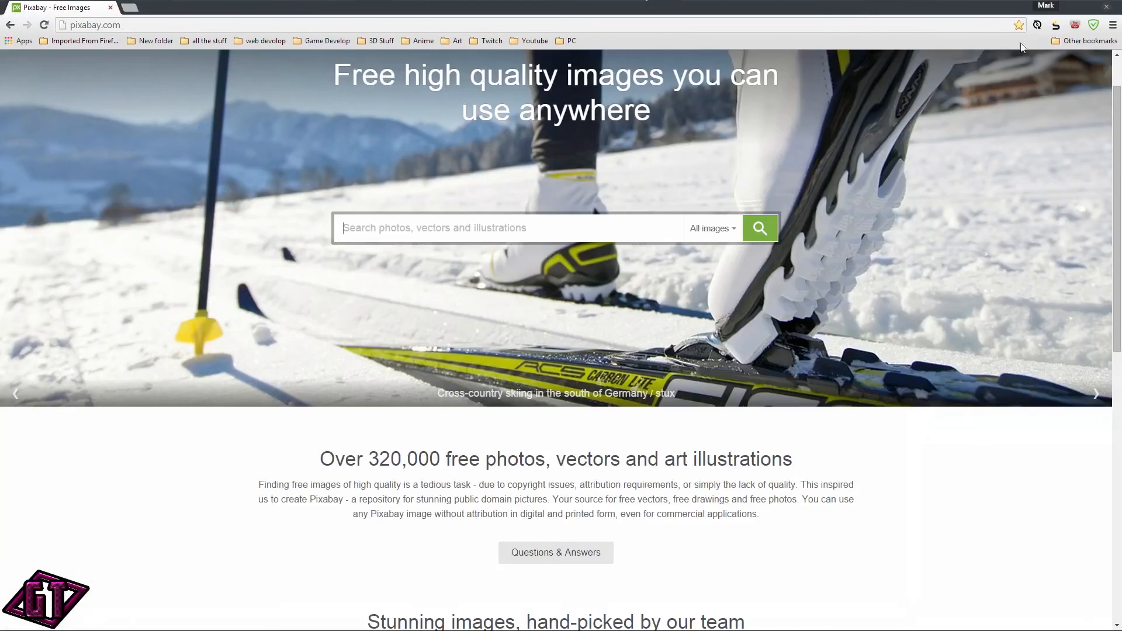
{"action": "left_click", "coordinate": [1086, 7]}
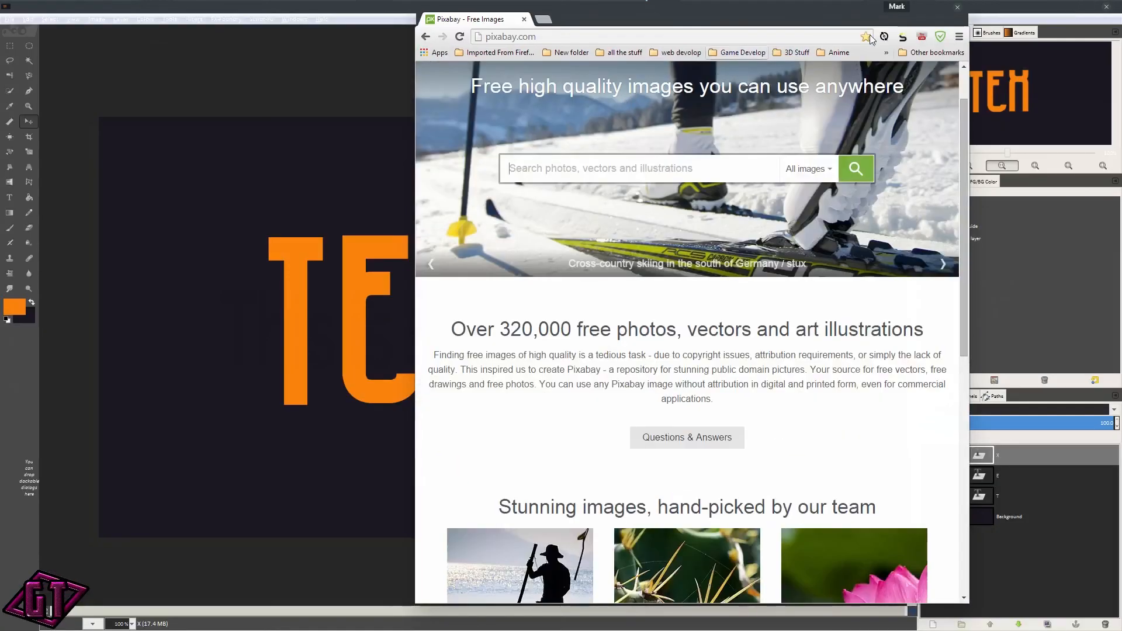
{"action": "left_click", "coordinate": [922, 9]}
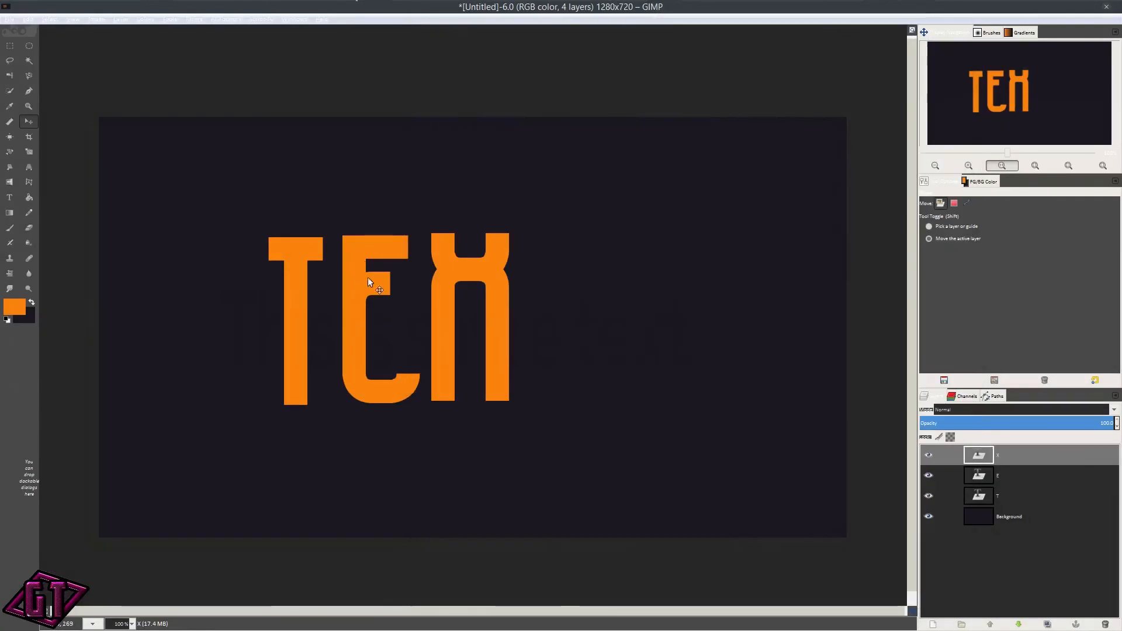
{"action": "scroll", "coordinate": [482, 323], "scroll_direction": "up", "scroll_amount": 1, "text": "ctrl"}
{"action": "scroll", "coordinate": [489, 328], "scroll_direction": "down", "scroll_amount": 2, "text": "ctrl"}
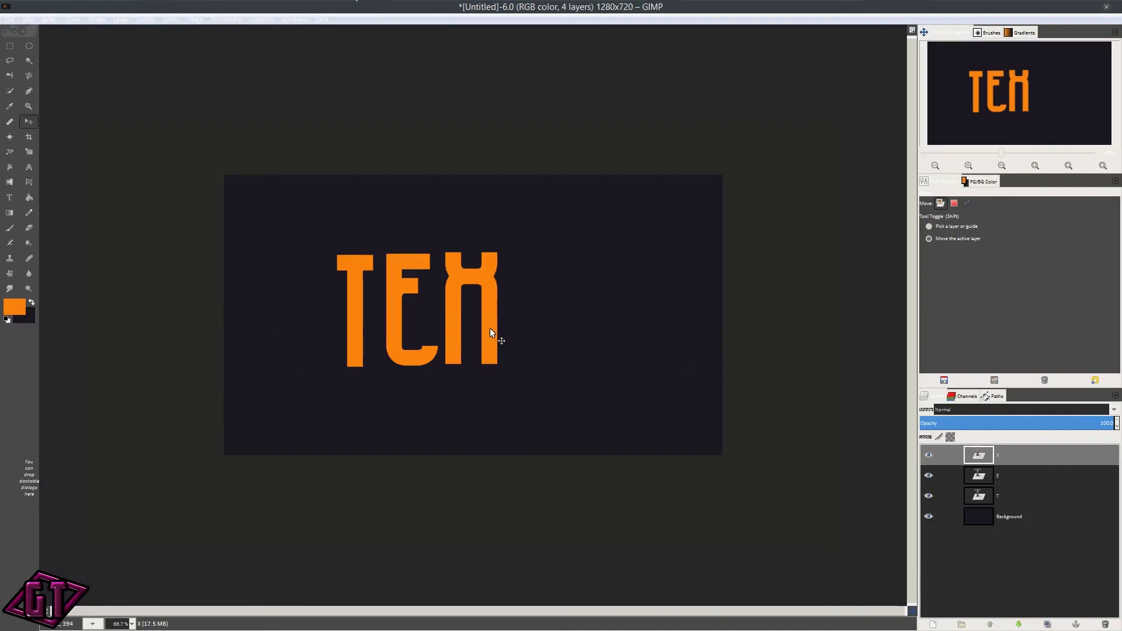
{"action": "scroll", "coordinate": [491, 332], "scroll_direction": "up", "scroll_amount": 1, "text": "ctrl"}
{"action": "left_click_drag", "start_coordinate": [494, 300], "coordinate": [494, 287]}
{"action": "scroll", "coordinate": [493, 286], "scroll_direction": "up", "scroll_amount": 1}
{"action": "scroll", "coordinate": [521, 278], "scroll_direction": "down", "scroll_amount": 1}
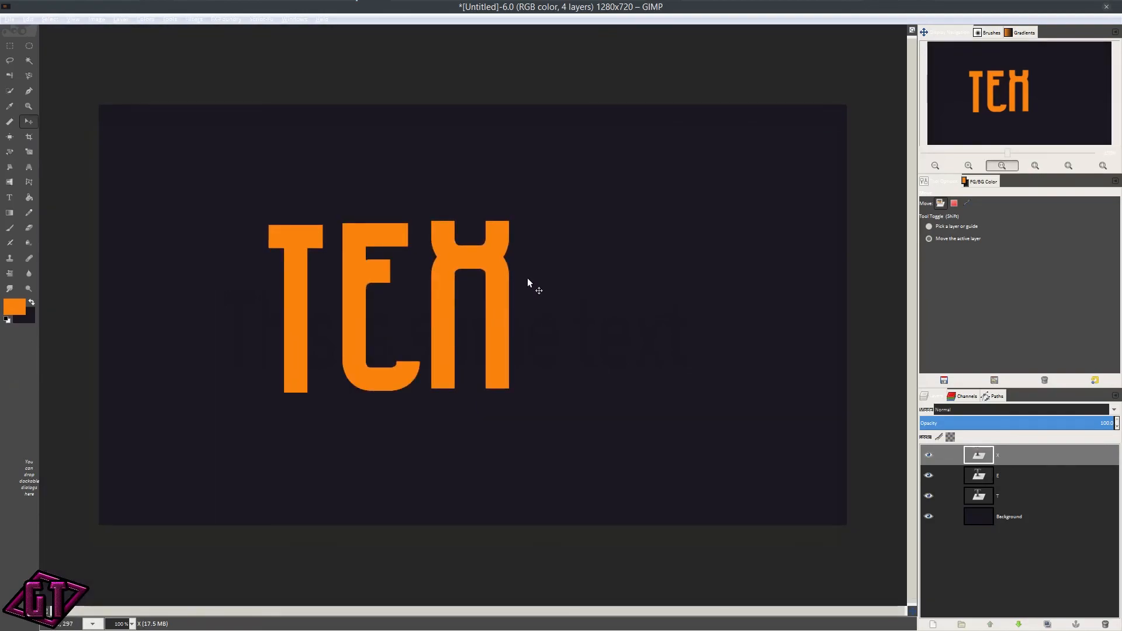
{"action": "scroll", "coordinate": [509, 282], "scroll_direction": "up", "scroll_amount": 1}
{"action": "scroll", "coordinate": [514, 283], "scroll_direction": "down", "scroll_amount": 1}
{"action": "scroll", "coordinate": [571, 311], "scroll_direction": "up", "scroll_amount": 1}
{"action": "scroll", "coordinate": [573, 306], "scroll_direction": "up", "scroll_amount": 1}
{"action": "scroll", "coordinate": [319, 279], "scroll_direction": "down", "scroll_amount": 2}
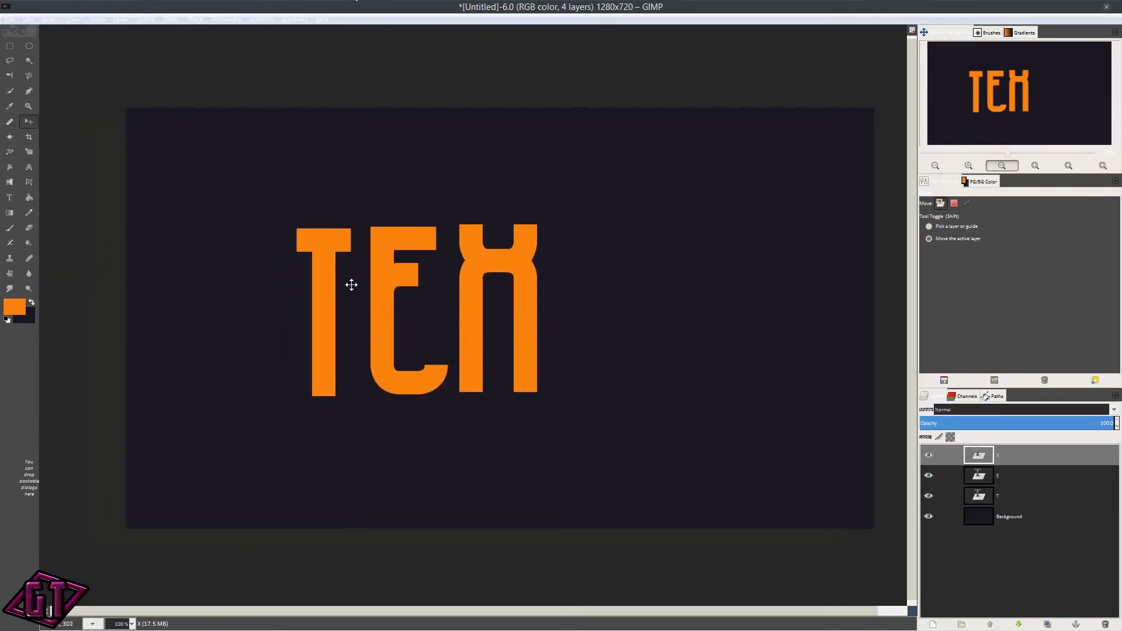
{"action": "scroll", "coordinate": [496, 308], "scroll_direction": "up", "scroll_amount": 1}
{"action": "left_click_drag", "start_coordinate": [502, 305], "coordinate": [449, 305]}
{"action": "scroll", "coordinate": [544, 294], "scroll_direction": "down", "scroll_amount": 1}
{"action": "scroll", "coordinate": [566, 309], "scroll_direction": "up", "scroll_amount": 1}
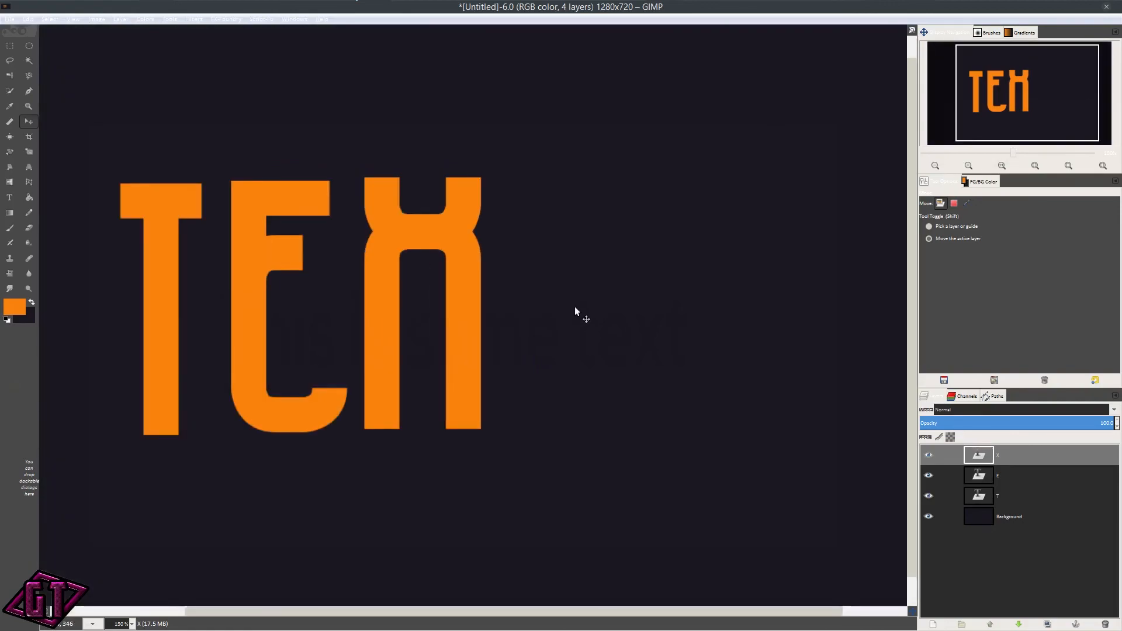
{"action": "scroll", "coordinate": [574, 309], "scroll_direction": "down", "scroll_amount": 1}
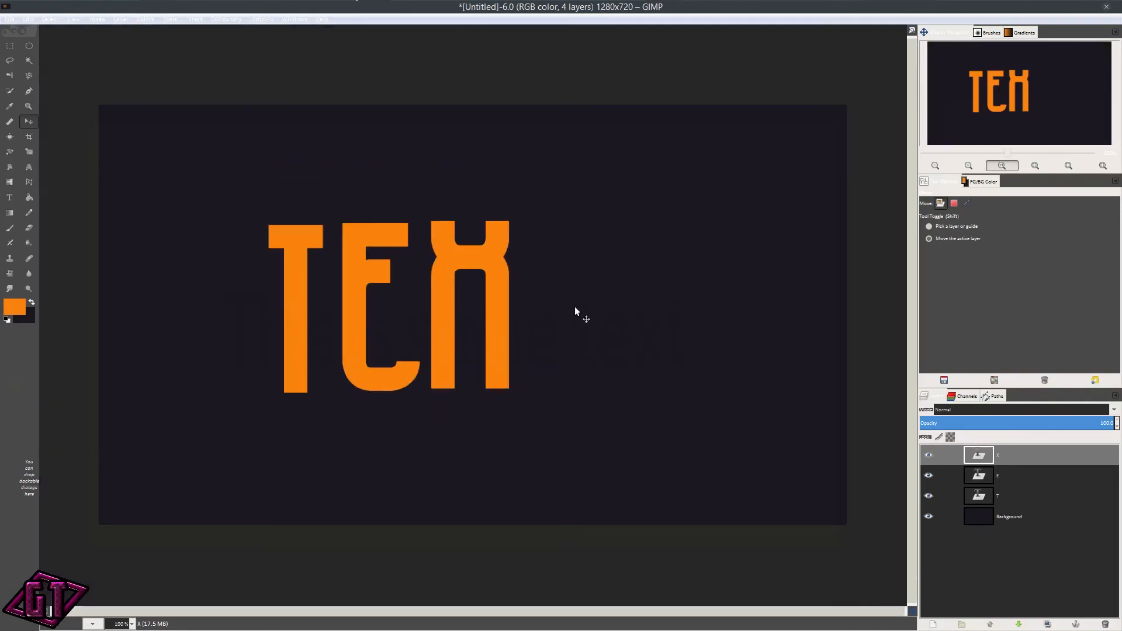